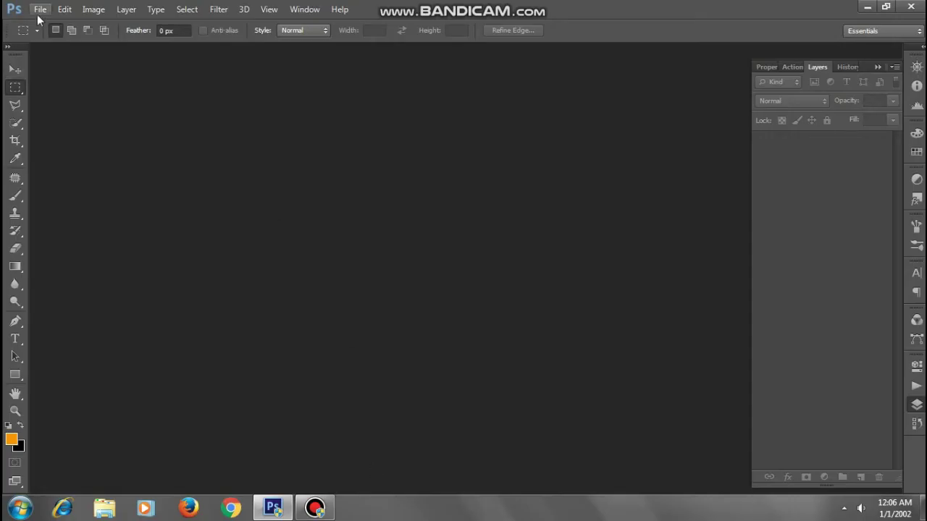
# Create a new blank document with the default 600 by 600 size
pyautogui.click(39, 9)
pyautogui.click(41, 23)
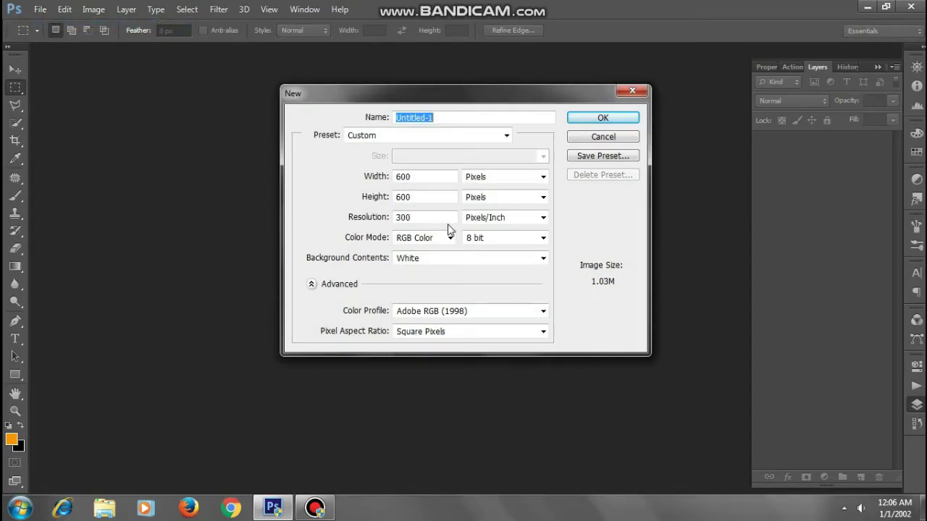
pyautogui.press('Return')
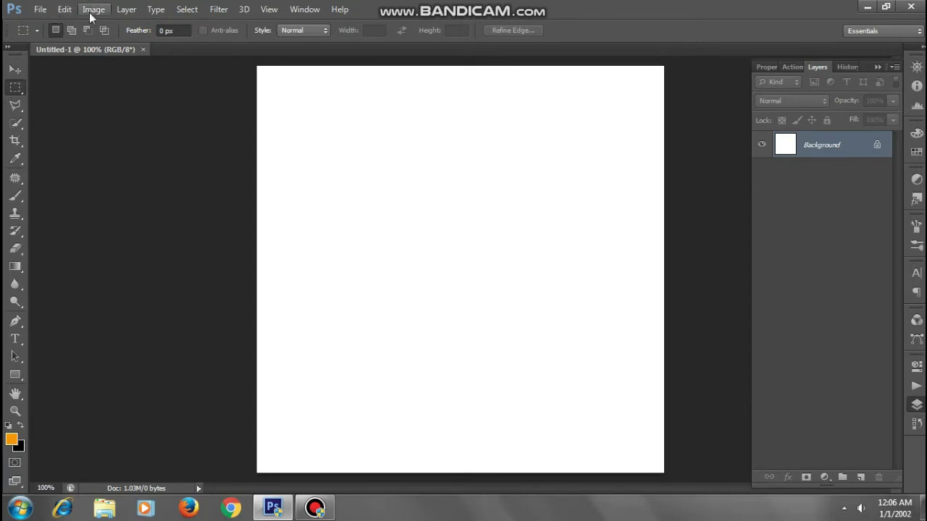
# Resize the image to 3000 by 1800 pixels and zoom out to see the whole canvas
pyautogui.click(90, 10)
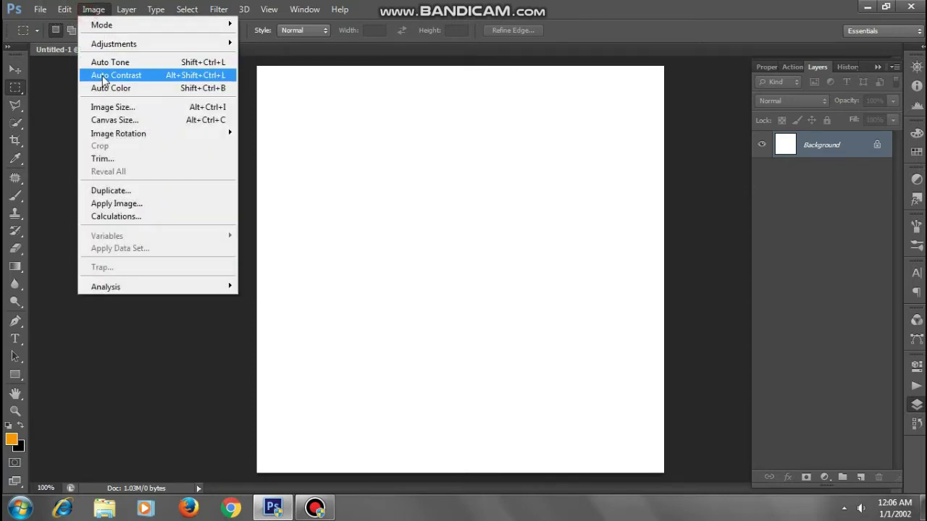
pyautogui.click(115, 119)
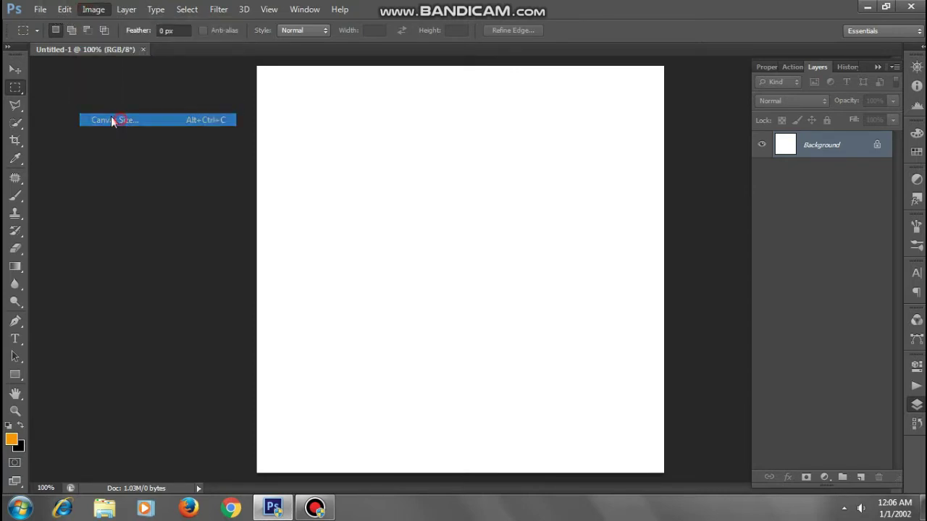
pyautogui.click(583, 138)
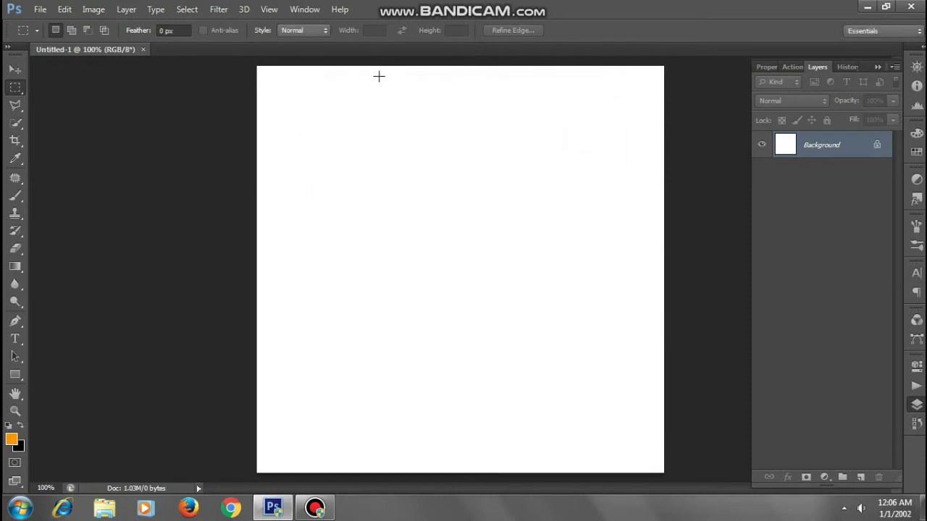
pyautogui.click(95, 10)
pyautogui.click(132, 105)
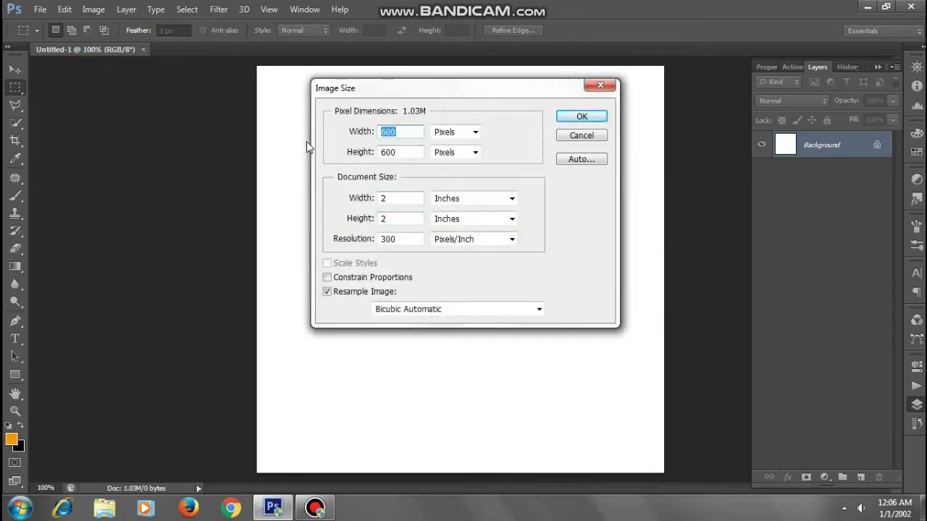
pyautogui.write('3000')
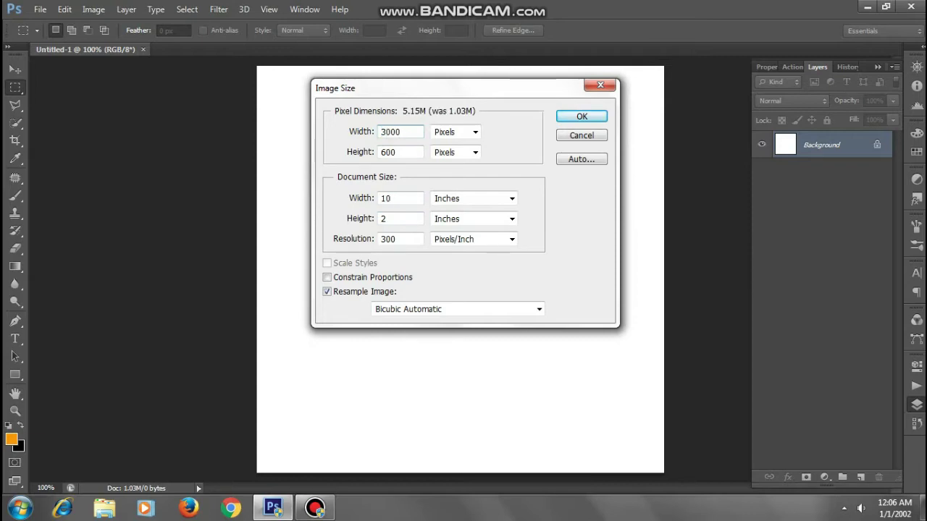
pyautogui.press('Tab')
pyautogui.press('Tab')
pyautogui.write('18')
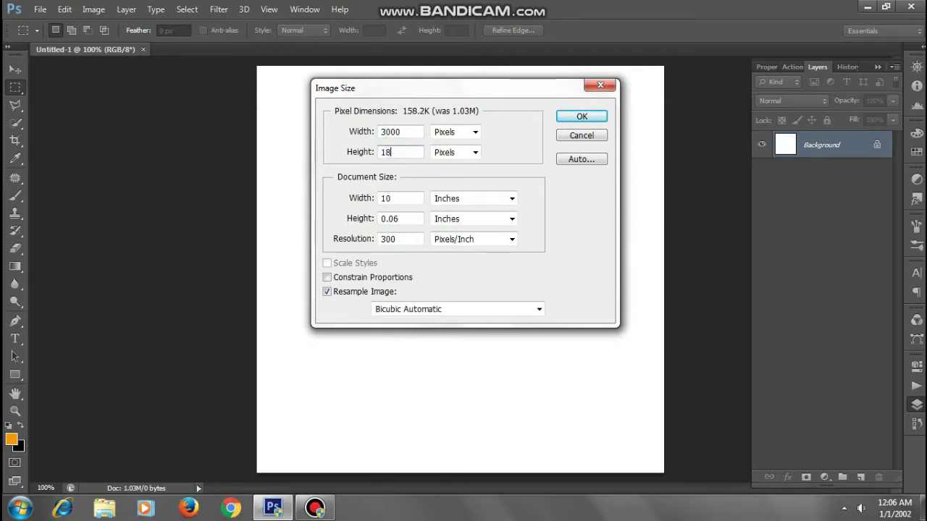
pyautogui.write('00')
pyautogui.press('Return')
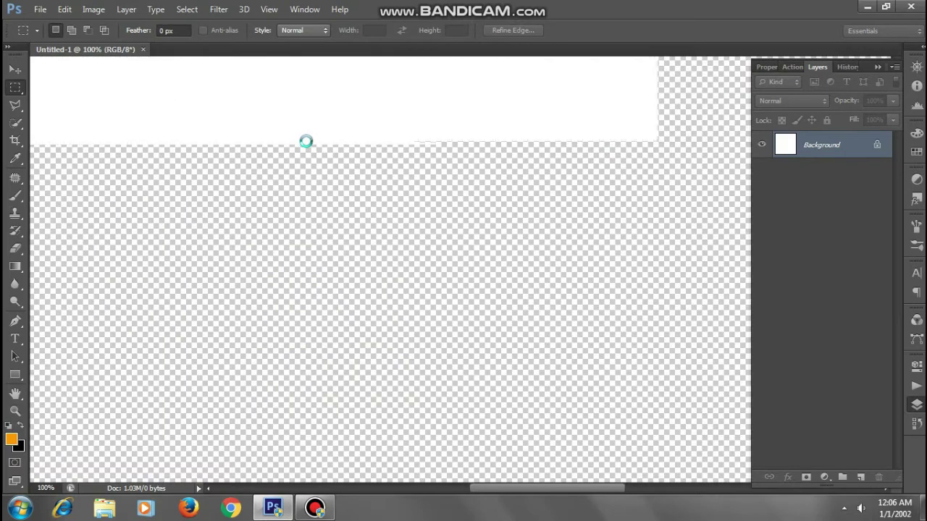
pyautogui.hotkey('ctrl', '-')
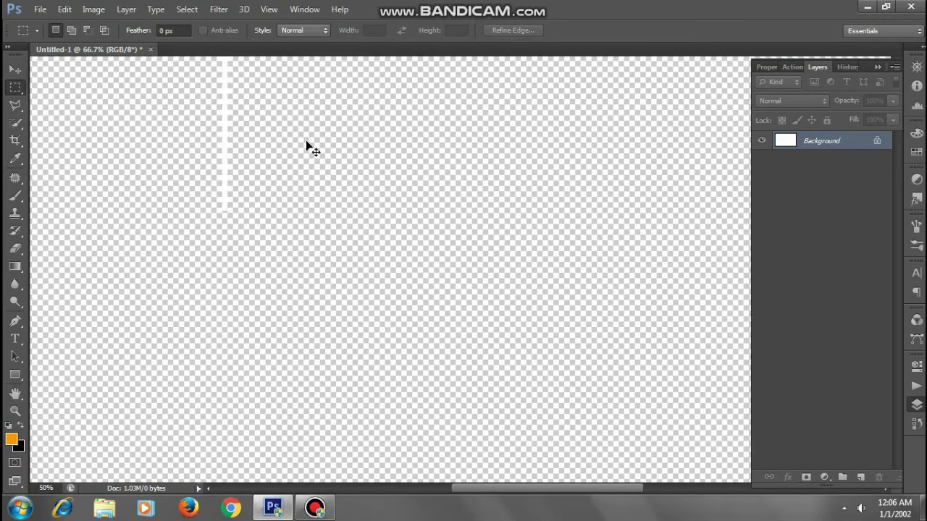
pyautogui.hotkey('ctrl', '-')
pyautogui.hotkey('ctrl', '-')
pyautogui.hotkey('ctrl', '-')
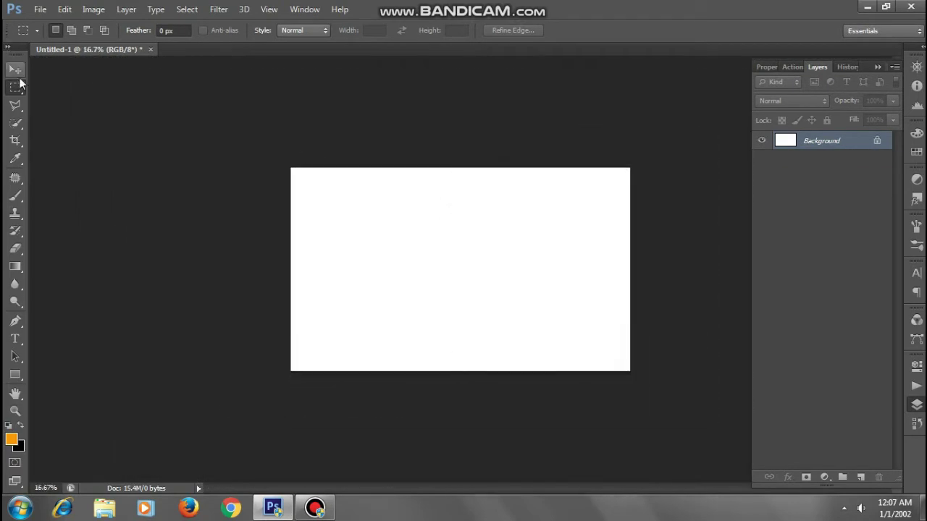
# Set the foreground colour to pure black
pyautogui.click(16, 69)
pyautogui.press('Tab')
pyautogui.keyDown('ctrl'); pyautogui.click(420, 202); pyautogui.keyUp('ctrl')
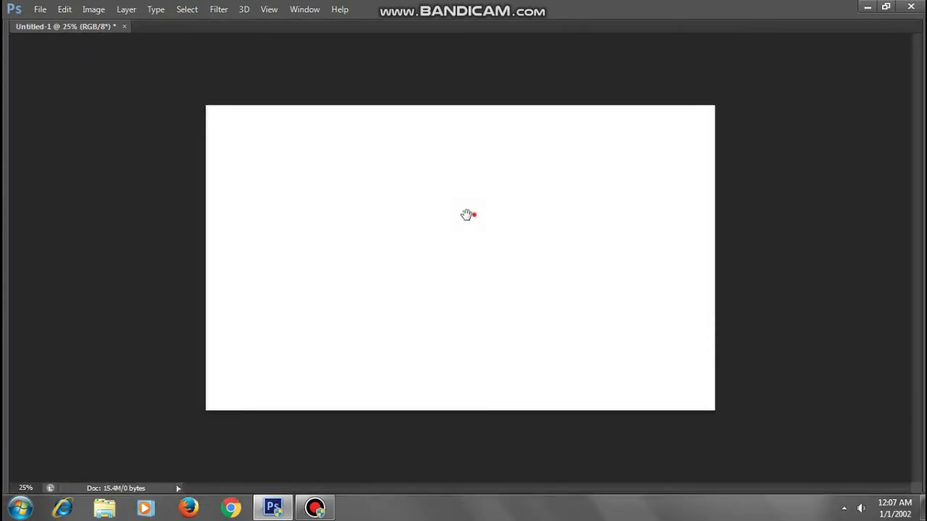
pyautogui.press('Tab')
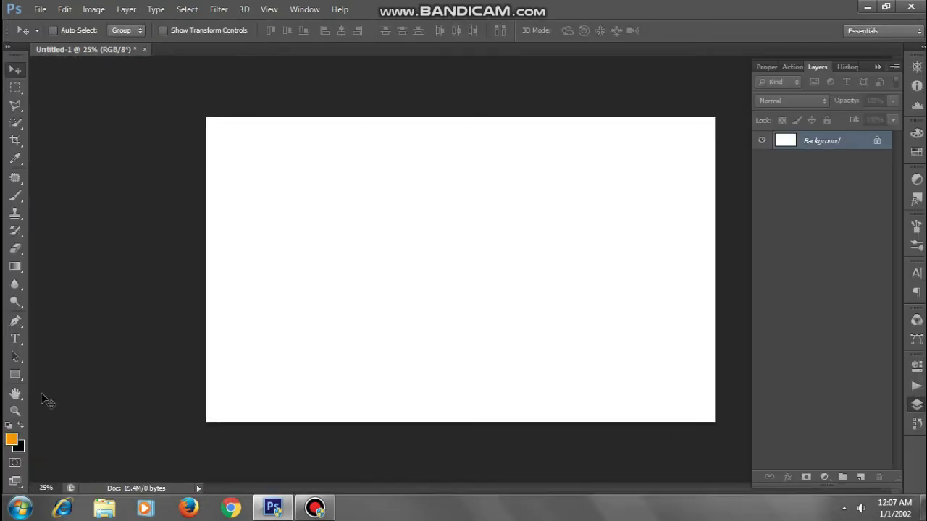
pyautogui.click(11, 442)
pyautogui.moveTo(297, 283); pyautogui.dragTo(257, 315)
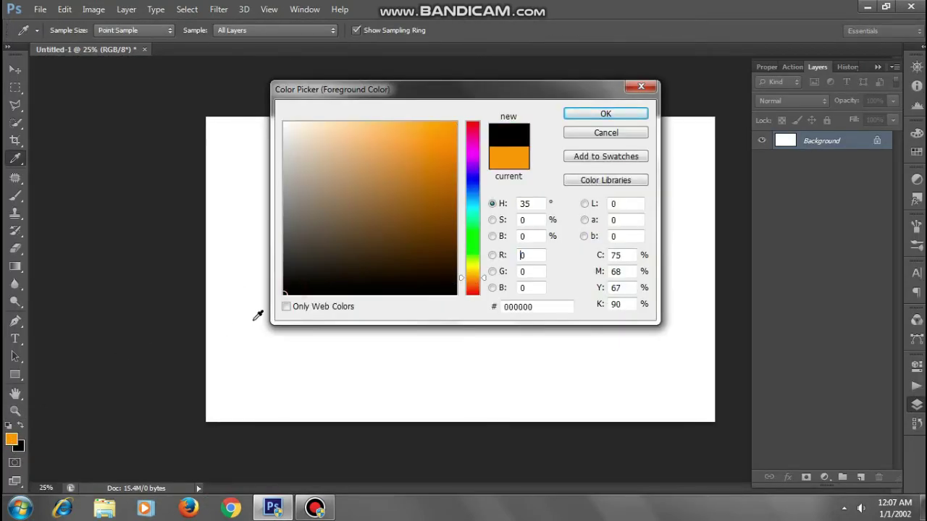
pyautogui.click(606, 114)
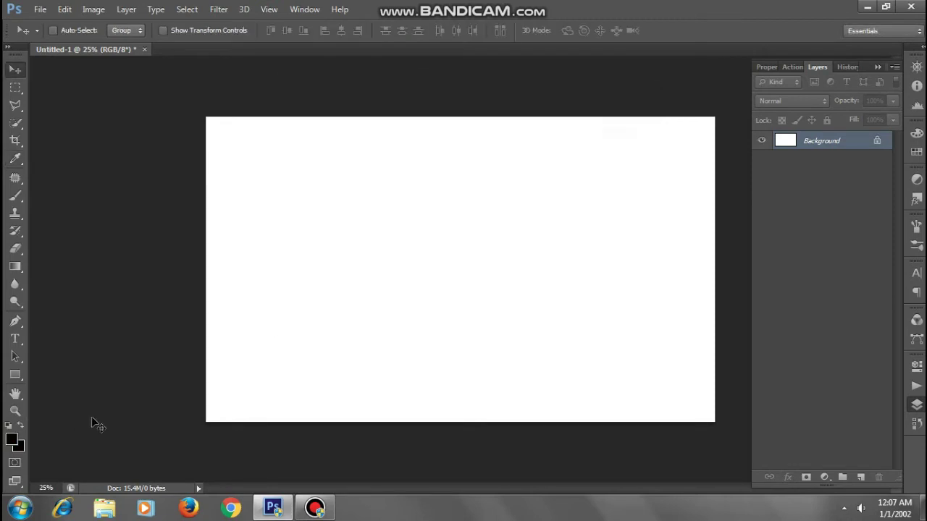
# Fill the canvas with a mid grey background colour, then switch the background to a lighter grey
pyautogui.click(18, 449)
pyautogui.click(284, 190)
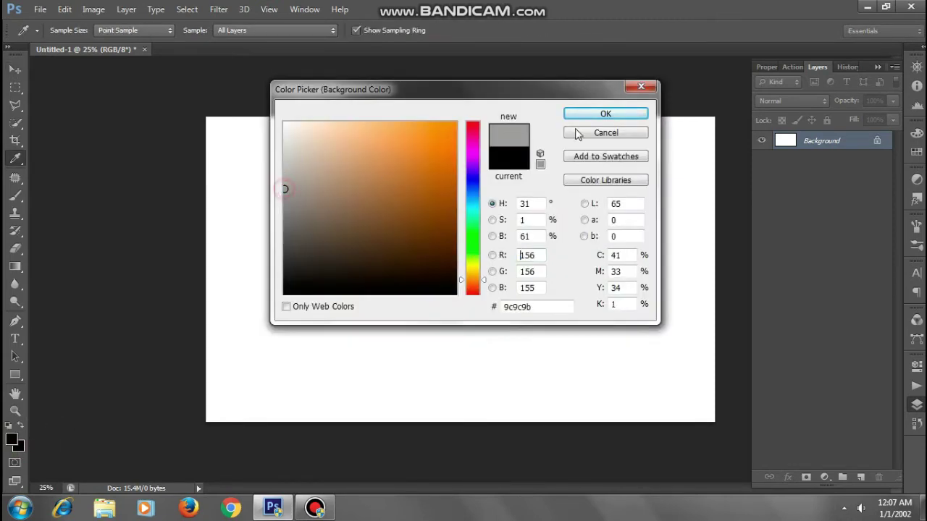
pyautogui.click(601, 114)
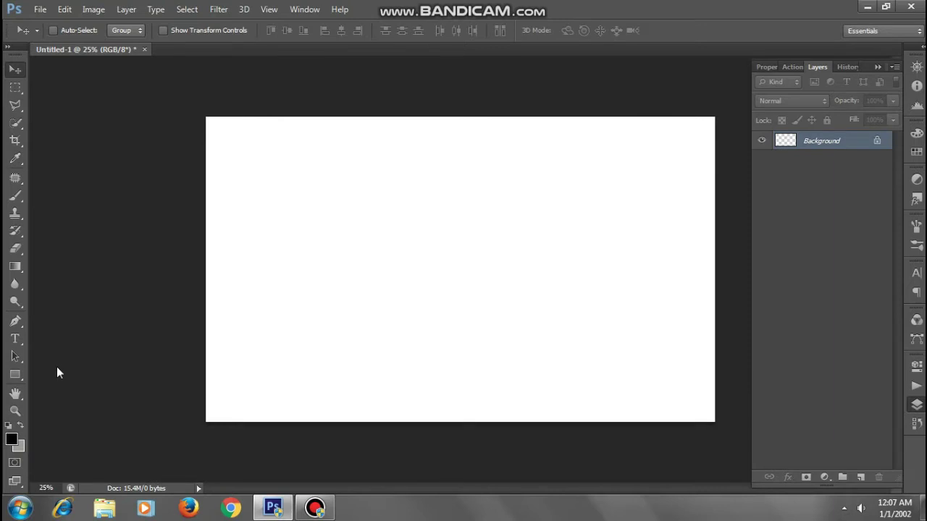
pyautogui.hotkey('ctrl', 'BackSpace')
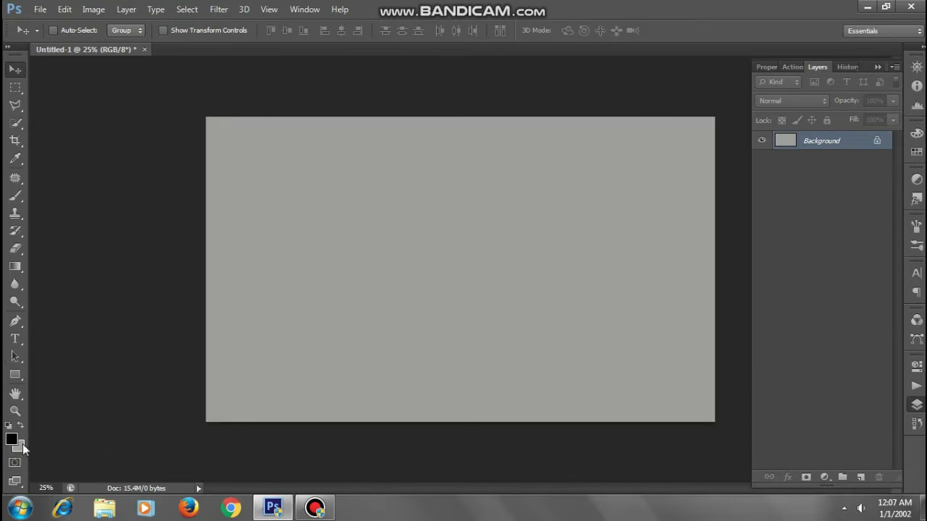
pyautogui.click(22, 445)
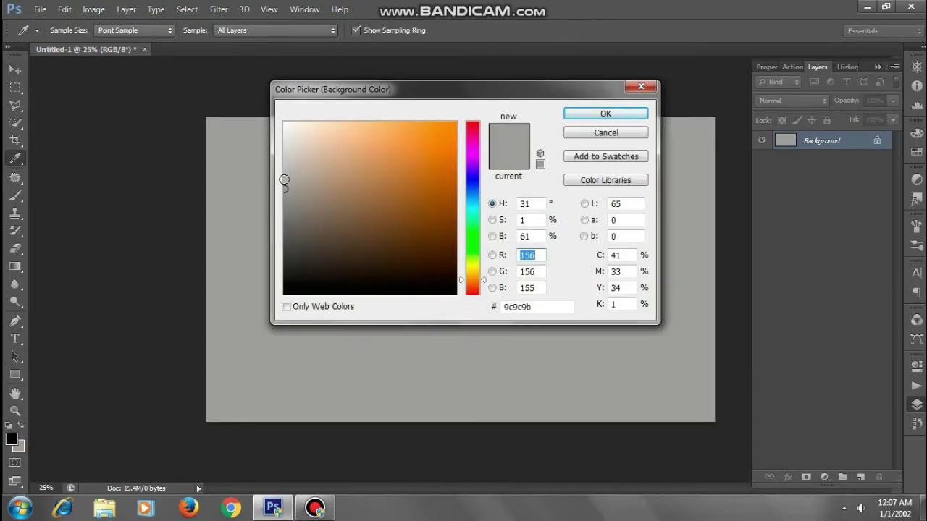
pyautogui.click(284, 176)
pyautogui.click(602, 114)
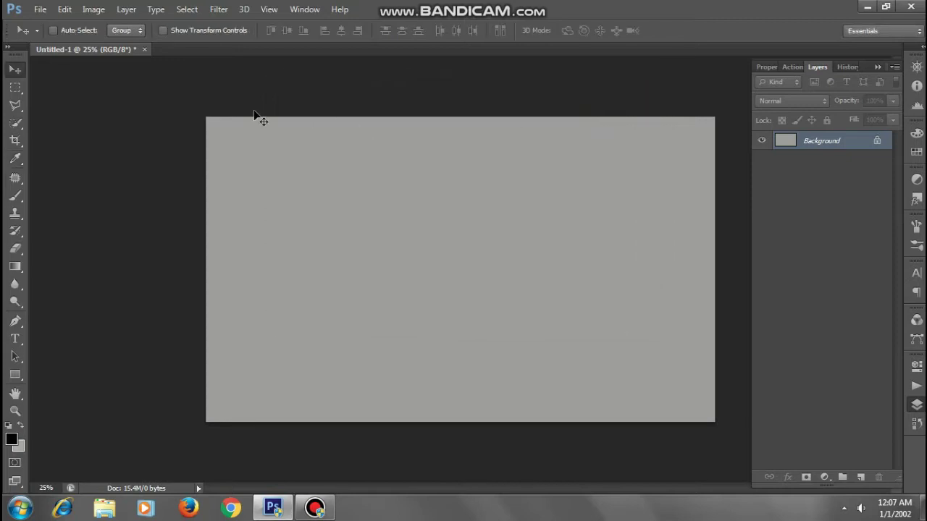
# Open the landscape_stock_66 mountains photo from drive E's New folder (2) through Camera Raw
pyautogui.hotkey('ctrl', 'o')
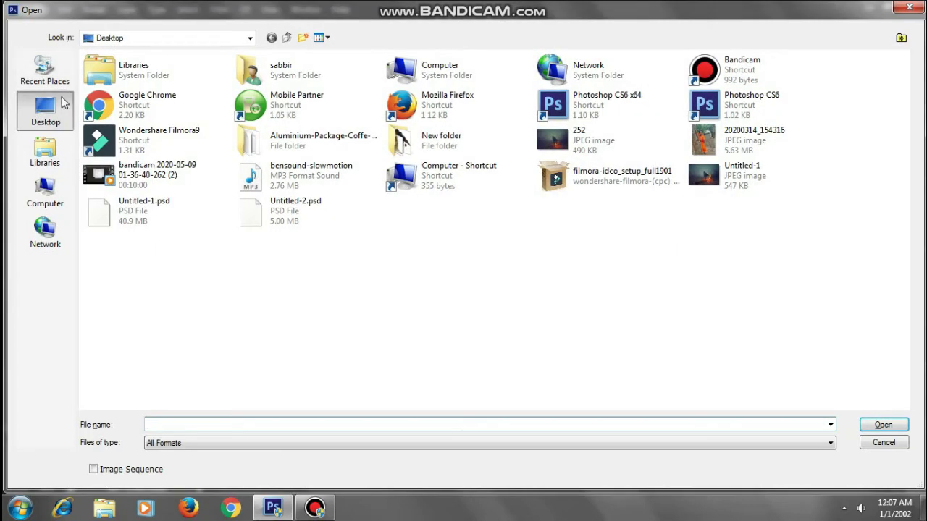
pyautogui.click(45, 192)
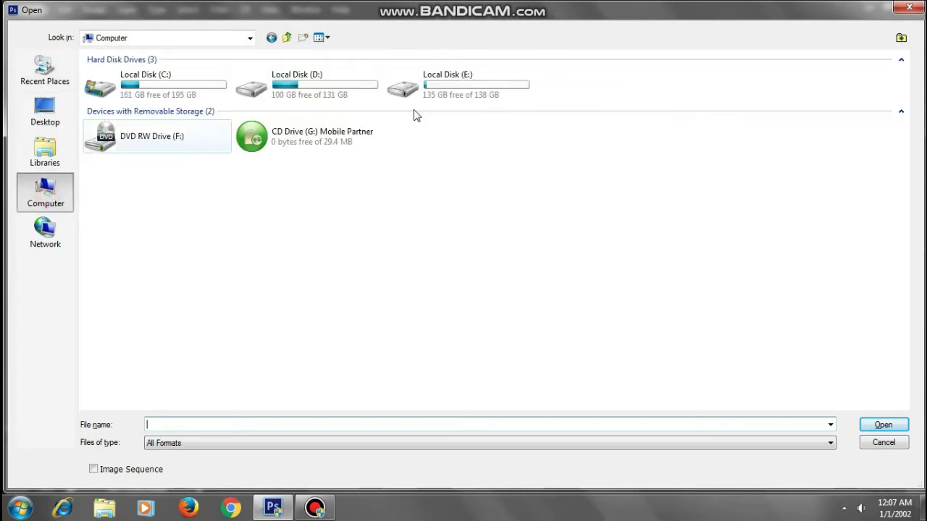
pyautogui.doubleClick(503, 84)
pyautogui.doubleClick(124, 150)
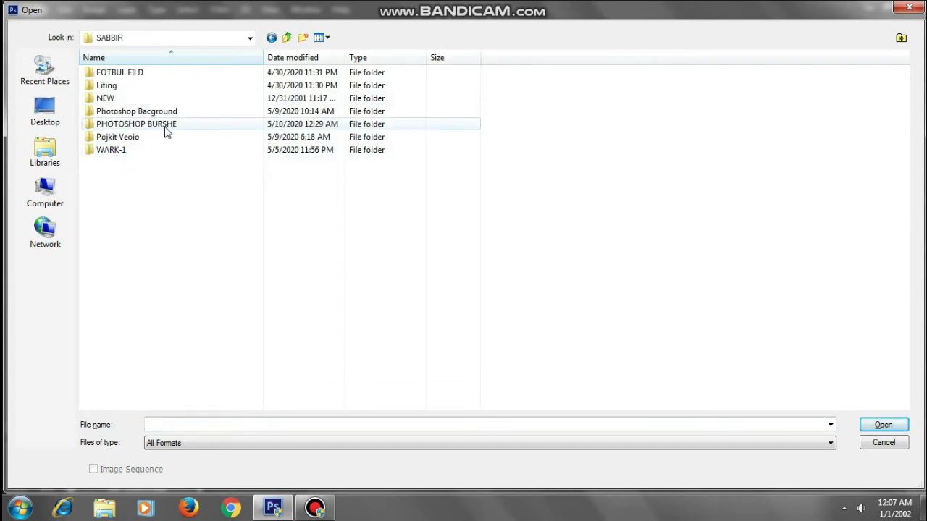
pyautogui.click(161, 124)
pyautogui.doubleClick(138, 110)
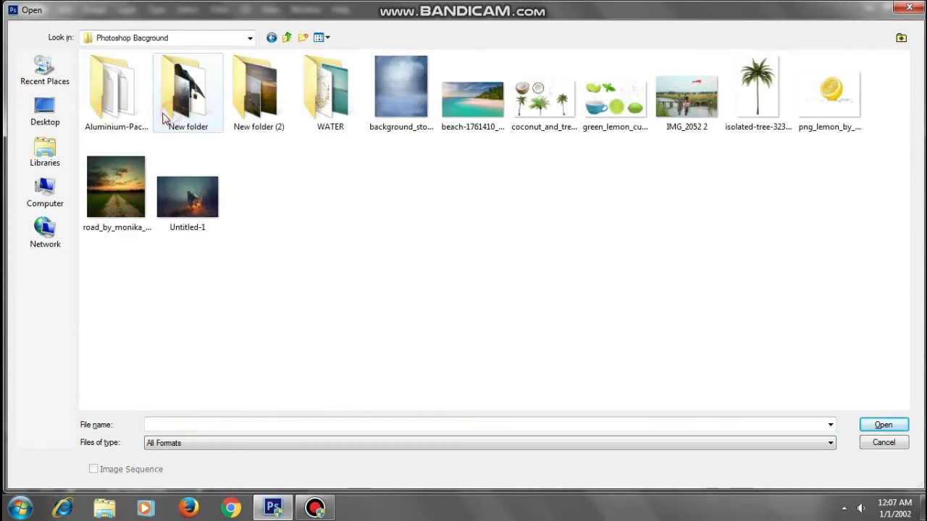
pyautogui.doubleClick(261, 109)
pyautogui.click(263, 117)
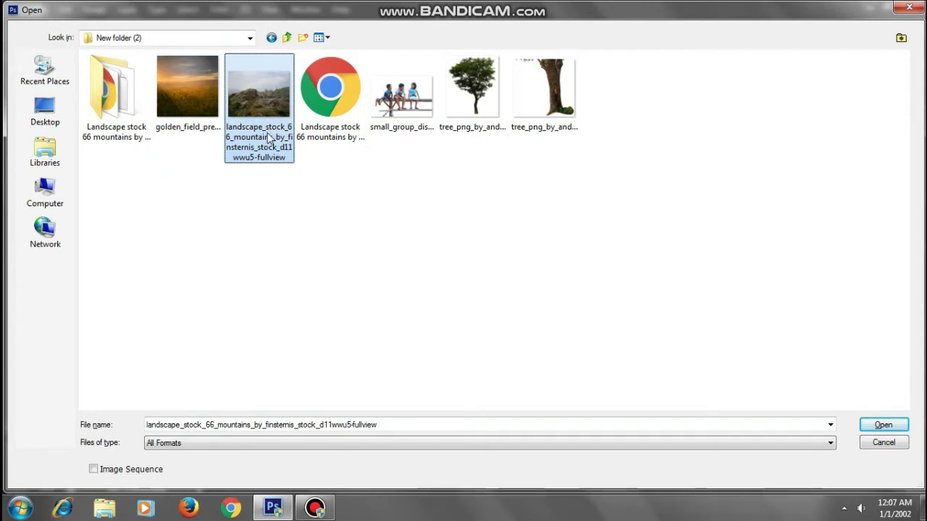
pyautogui.doubleClick(268, 137)
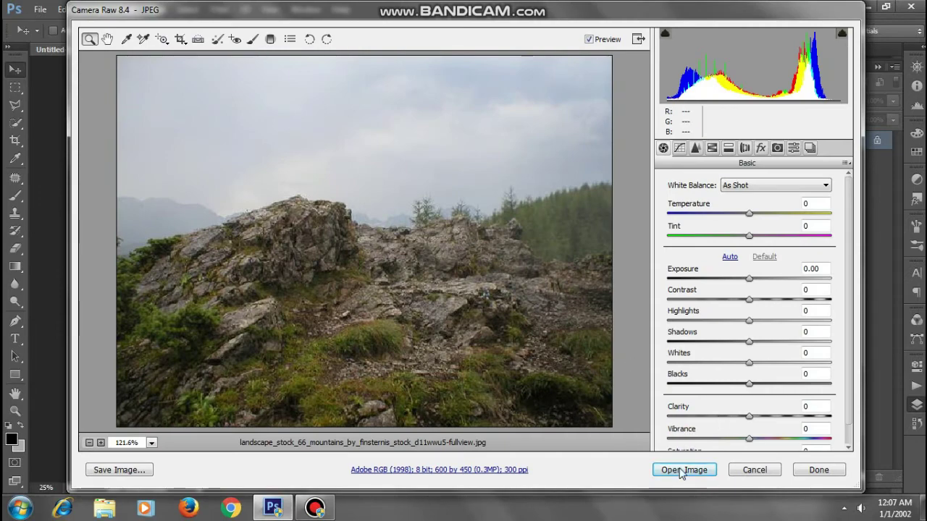
pyautogui.click(681, 470)
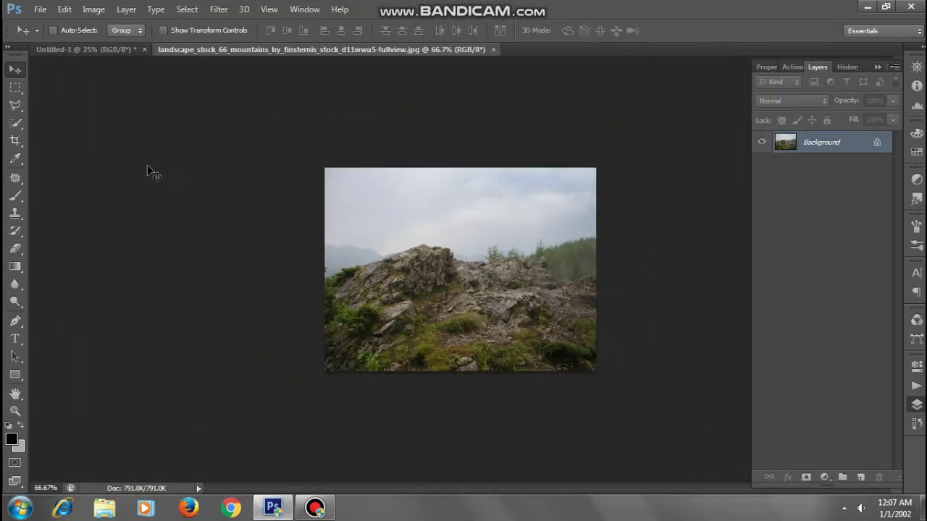
# Copy the whole landscape photo, close it unsaved, and paste it into the grey canvas
pyautogui.click(16, 87)
pyautogui.moveTo(323, 162); pyautogui.dragTo(668, 413)
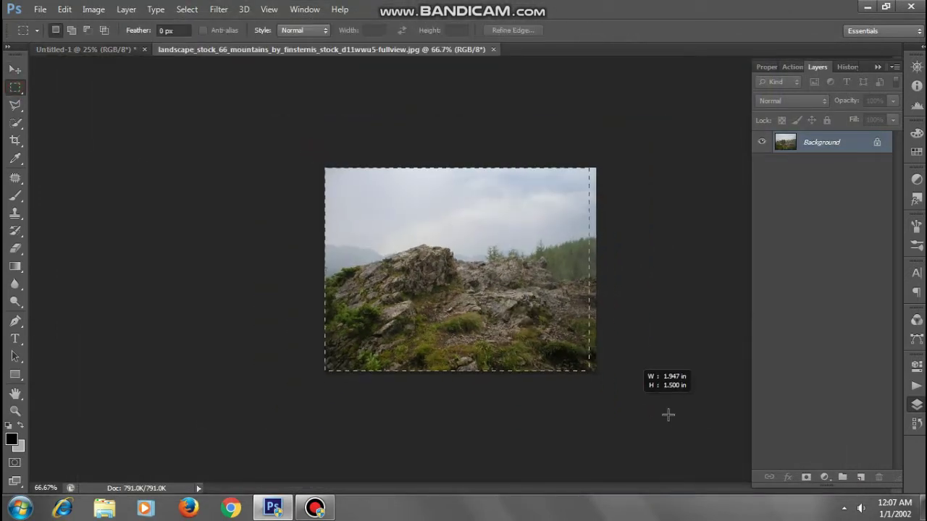
pyautogui.hotkey('shift', 'BackSpace')
pyautogui.press('Return')
pyautogui.hotkey('ctrl', 'w')
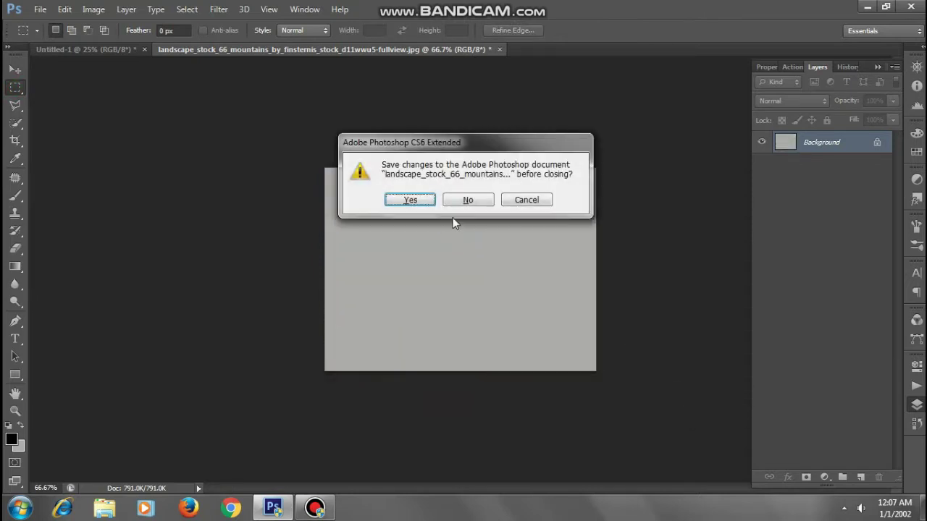
pyautogui.click(468, 201)
pyautogui.hotkey('ctrl', 'v')
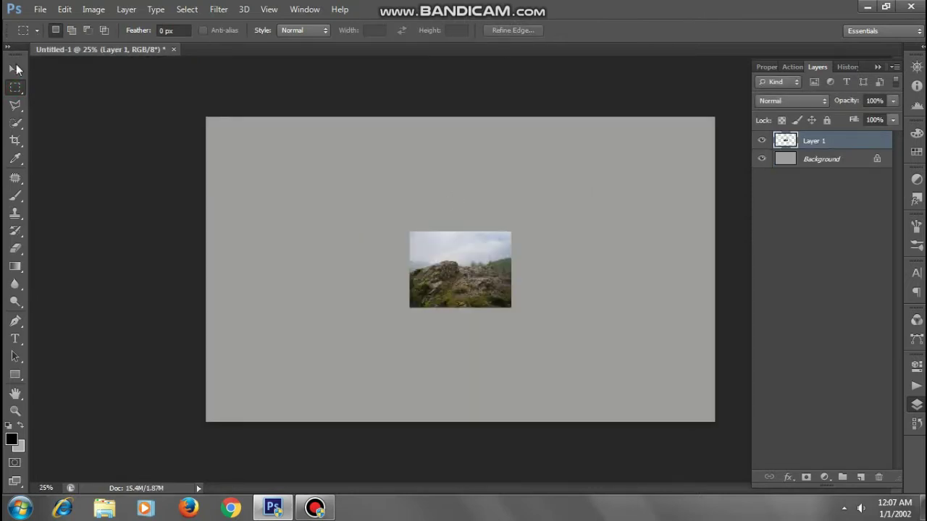
# Move and scale the pasted Layer 1 so it covers the entire canvas
pyautogui.click(16, 68)
pyautogui.moveTo(460, 269); pyautogui.dragTo(423, 284)
pyautogui.hotkey('ctrl', 't')
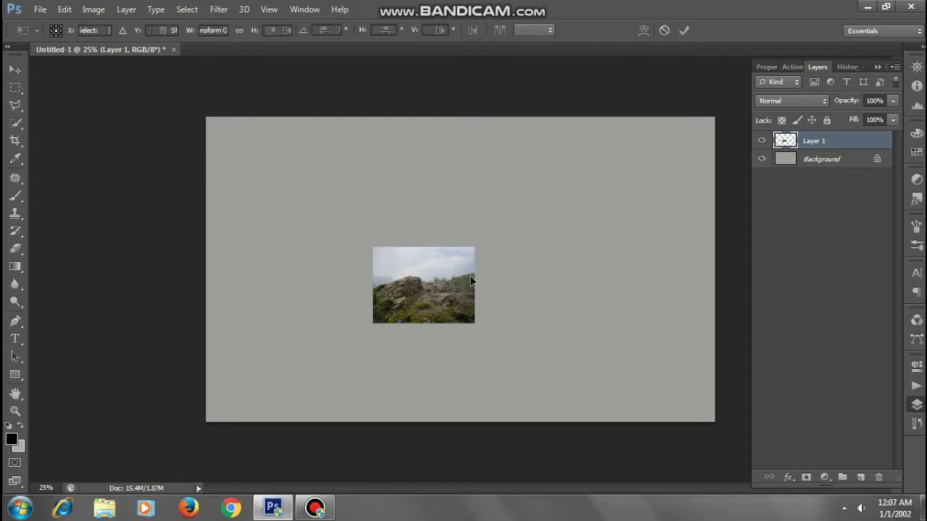
pyautogui.moveTo(495, 245); pyautogui.dragTo(691, 207)
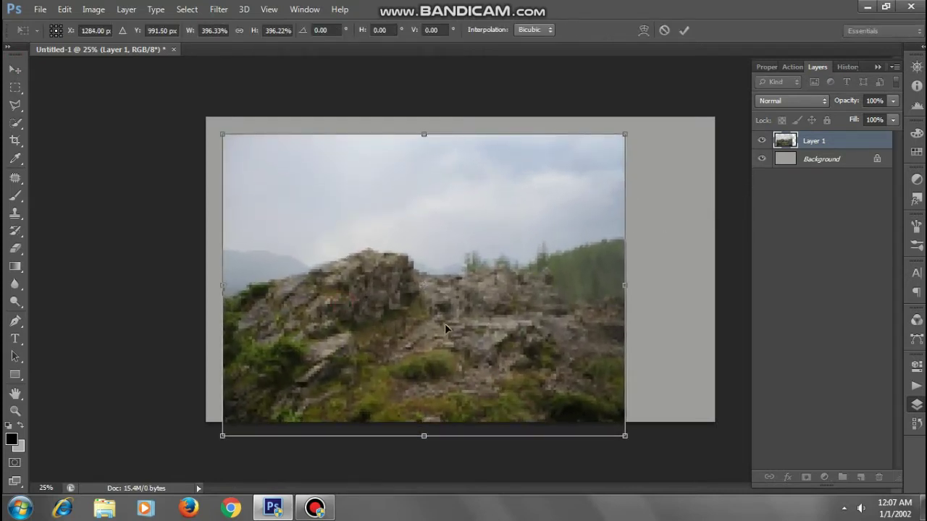
pyautogui.moveTo(444, 325); pyautogui.dragTo(419, 301)
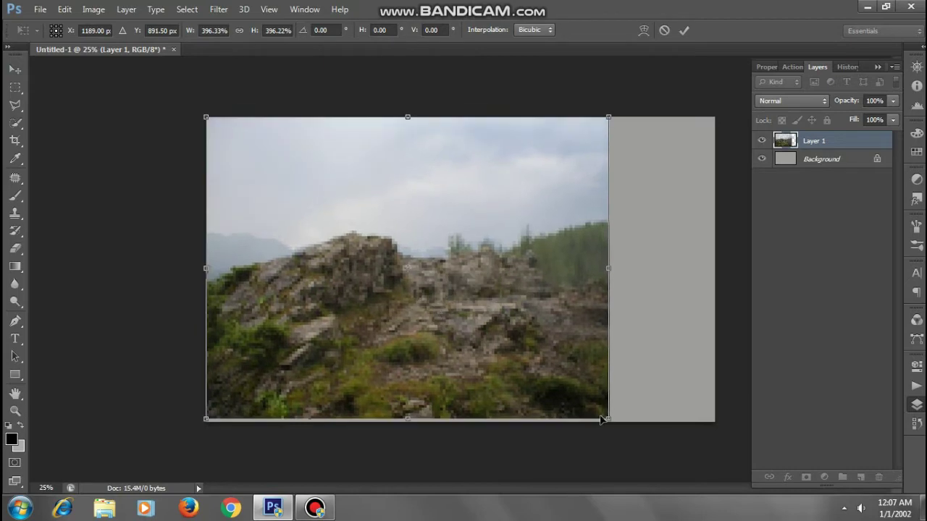
pyautogui.moveTo(607, 417); pyautogui.dragTo(714, 427)
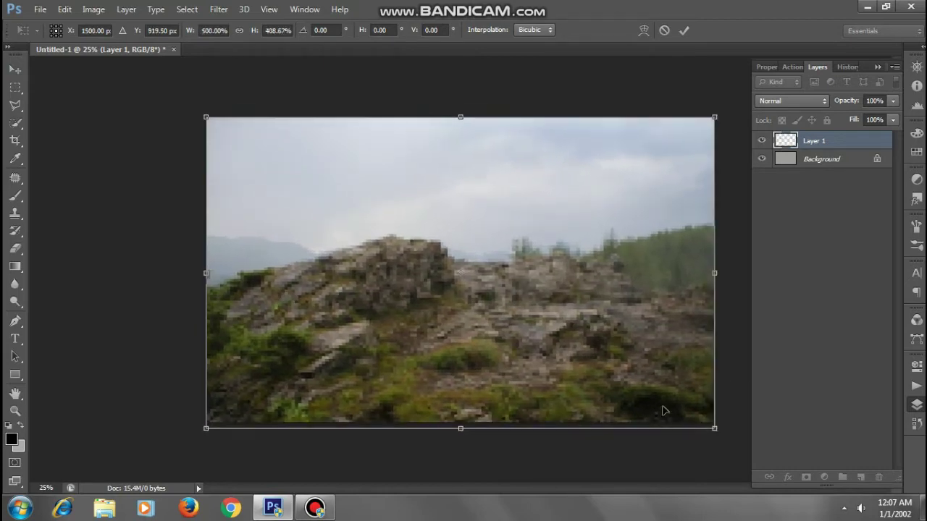
pyautogui.click(684, 31)
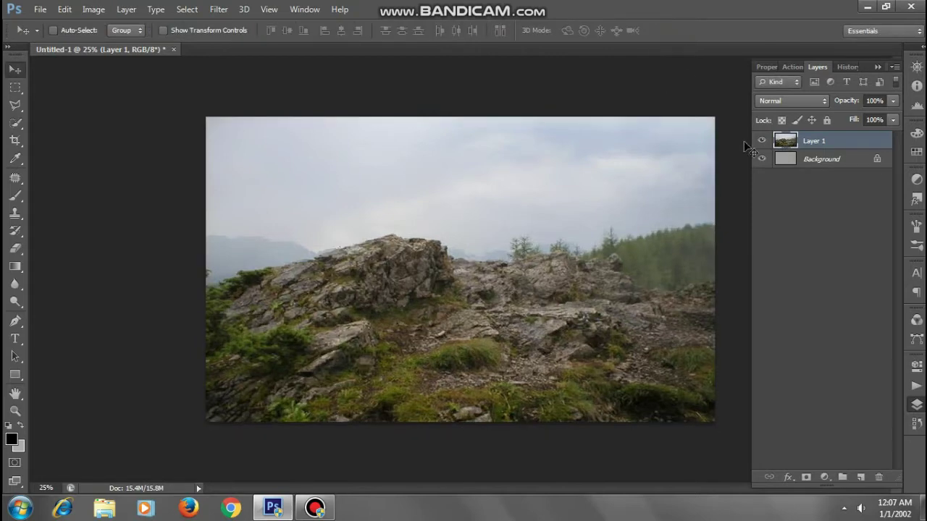
# Select the sky with Quick Selection, invert the selection, and add a layer mask
pyautogui.click(16, 122)
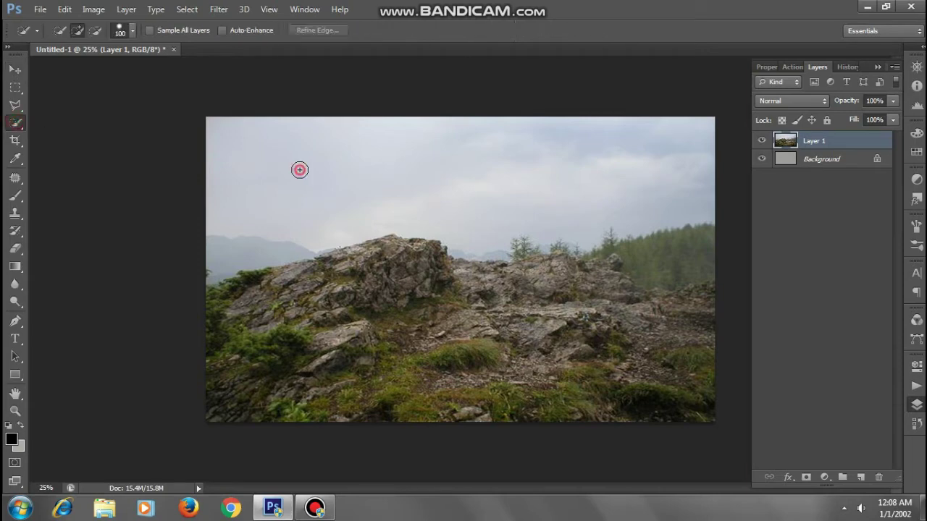
pyautogui.moveTo(530, 170); pyautogui.dragTo(529, 167)
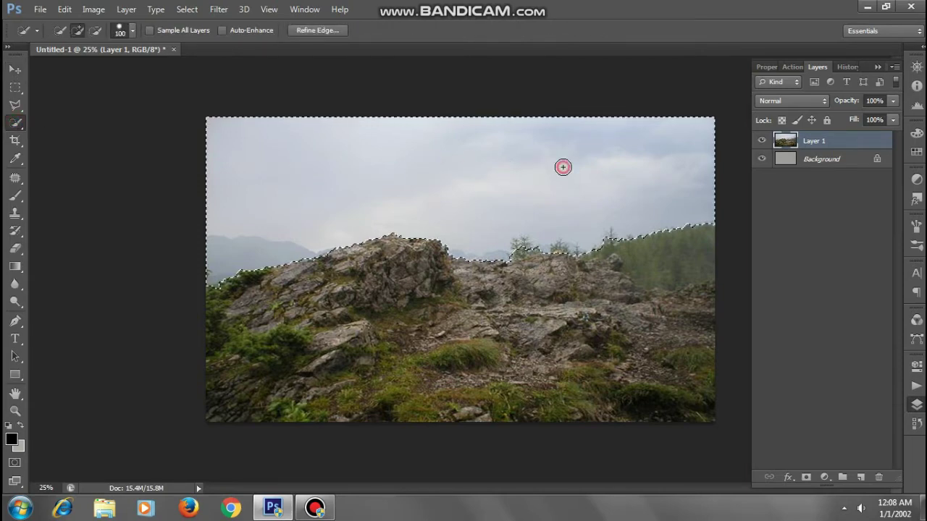
pyautogui.click(186, 9)
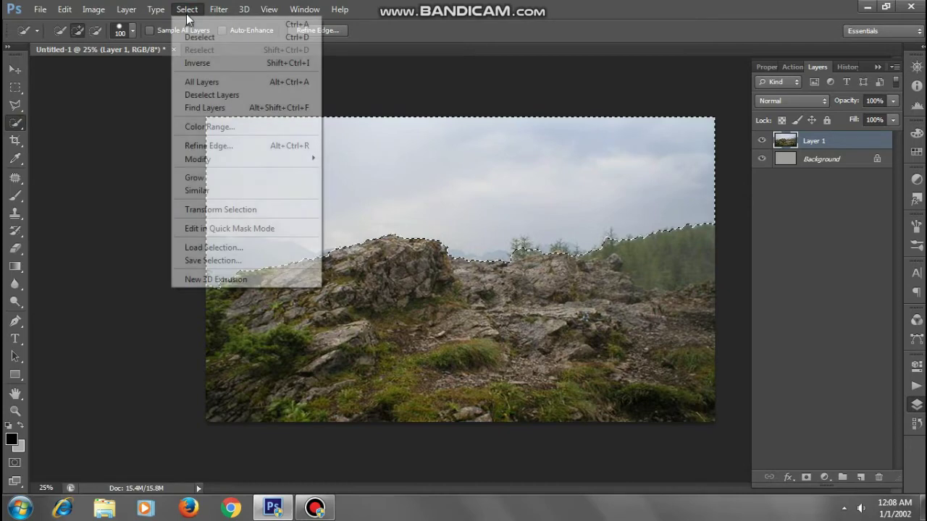
pyautogui.click(197, 63)
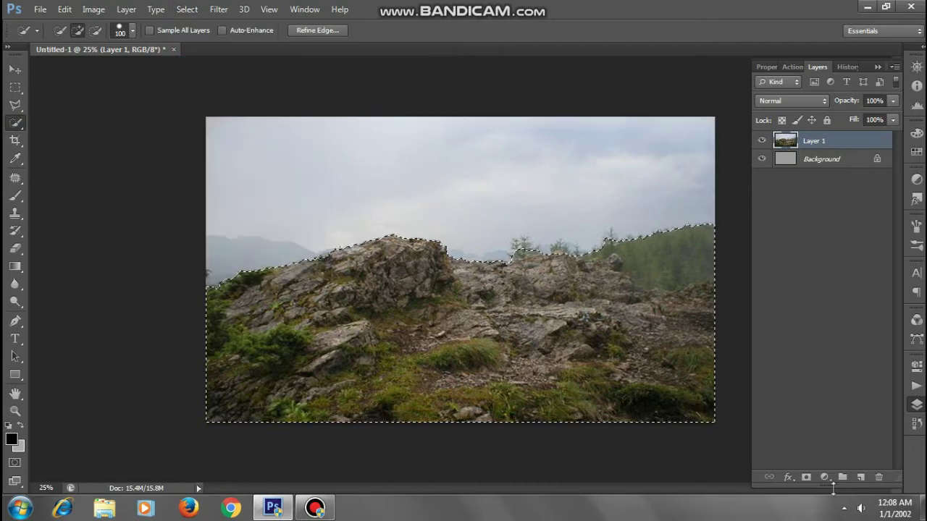
pyautogui.click(806, 479)
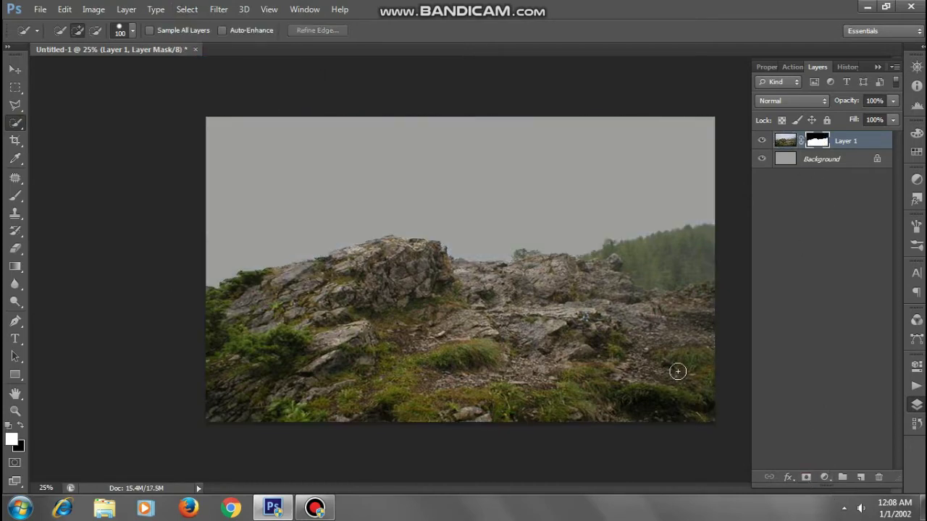
# Apply Layer 1's mask so the sky is permanently removed
pyautogui.rightClick(821, 145)
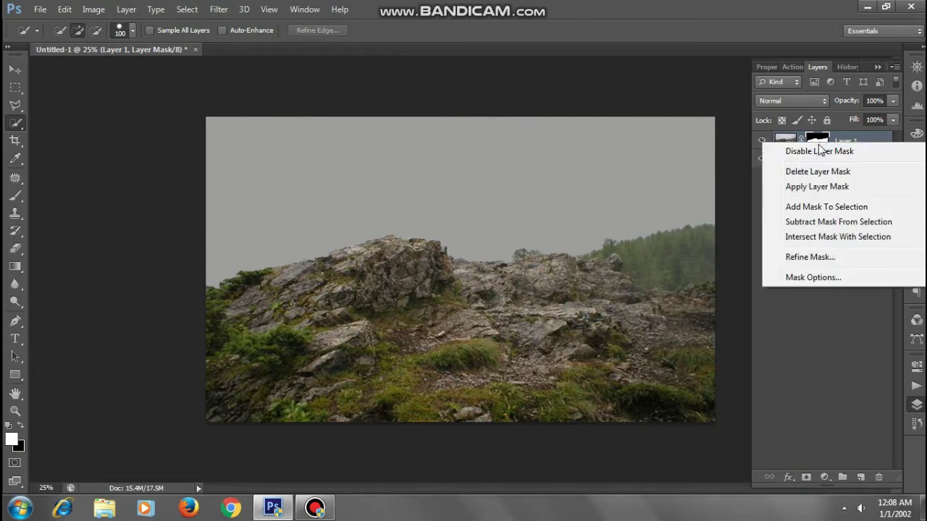
pyautogui.click(816, 172)
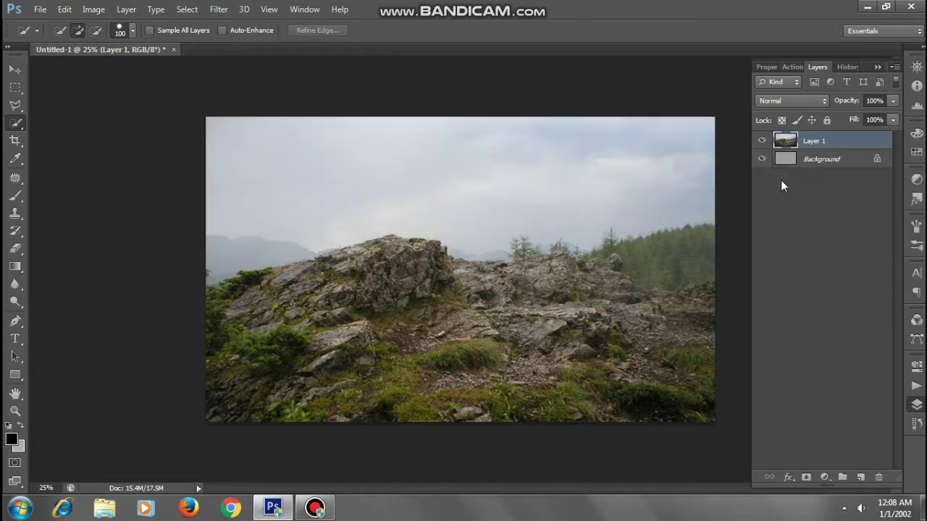
pyautogui.hotkey('ctrl', 'z')
pyautogui.rightClick(807, 145)
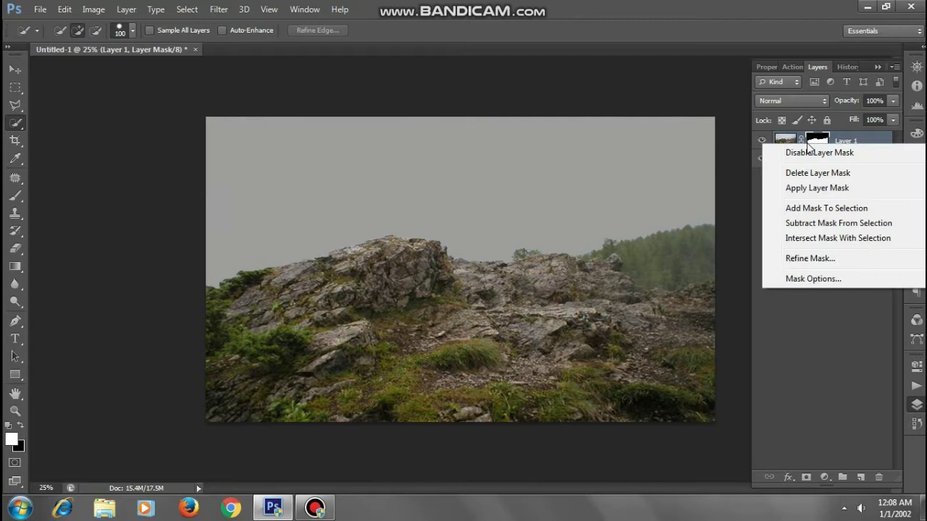
pyautogui.click(809, 188)
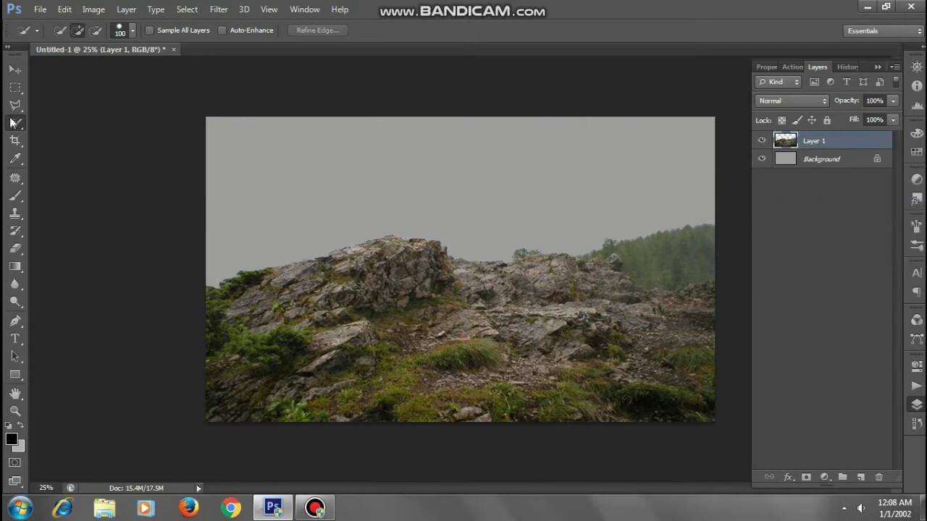
pyautogui.click(15, 69)
# Scale Layer 1's rocky ground to about 74% height to lower the ridgeline
pyautogui.hotkey('ctrl', 't')
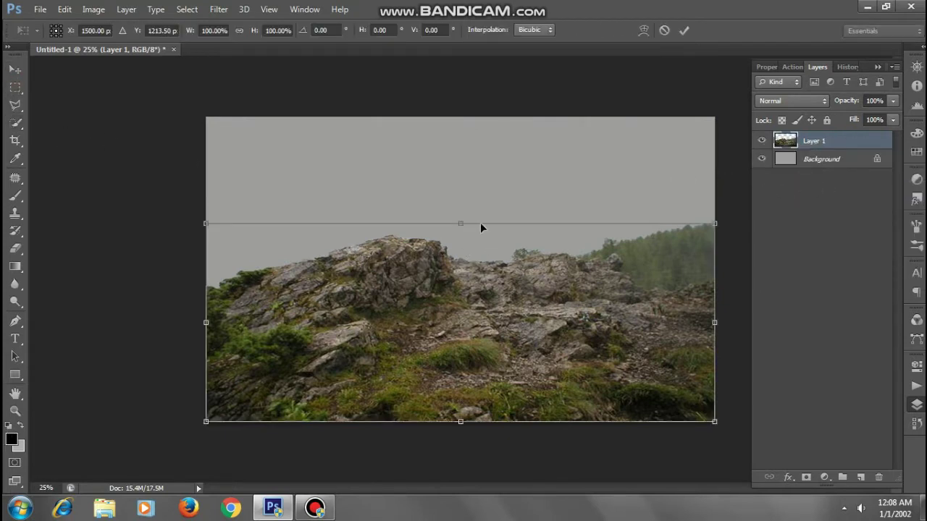
pyautogui.moveTo(461, 225); pyautogui.dragTo(464, 272)
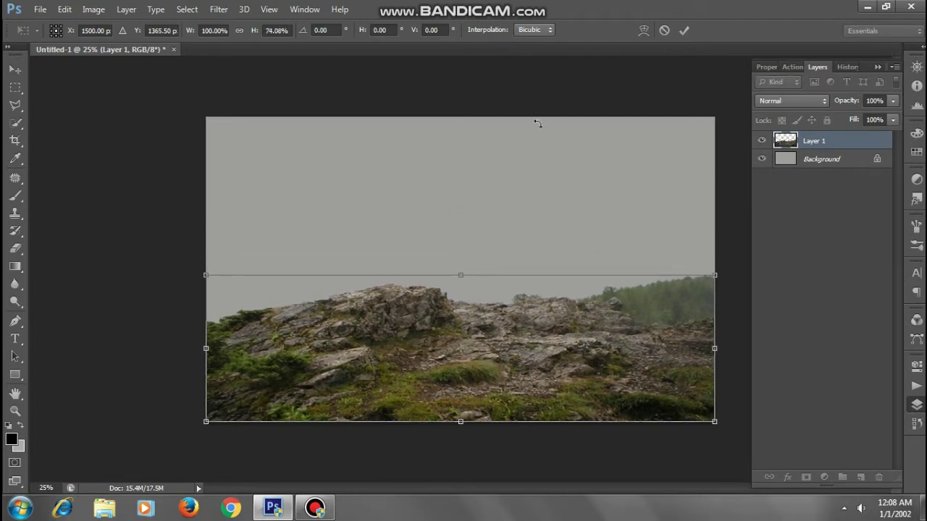
pyautogui.click(685, 32)
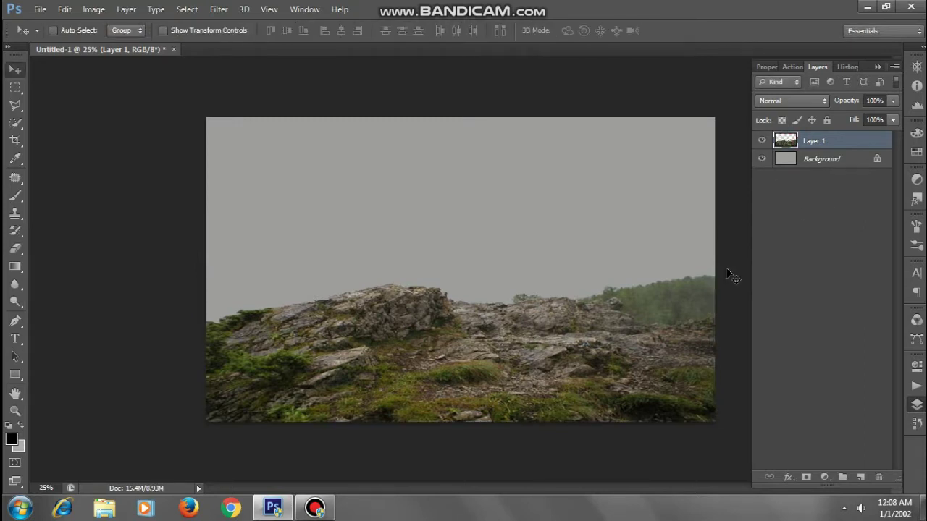
pyautogui.click(824, 478)
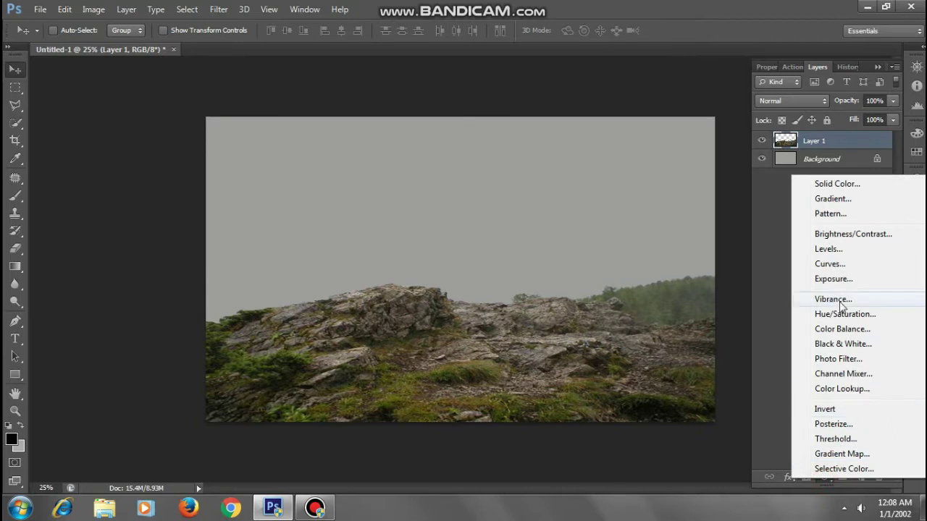
# Add a Brightness/Contrast layer at brightness -150 and invert its mask to black
pyautogui.click(851, 236)
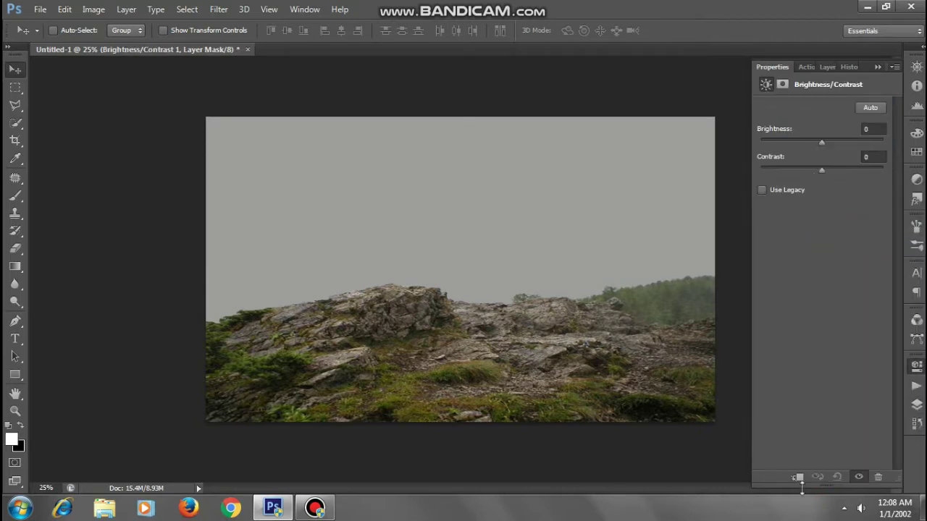
pyautogui.moveTo(821, 142); pyautogui.dragTo(689, 154)
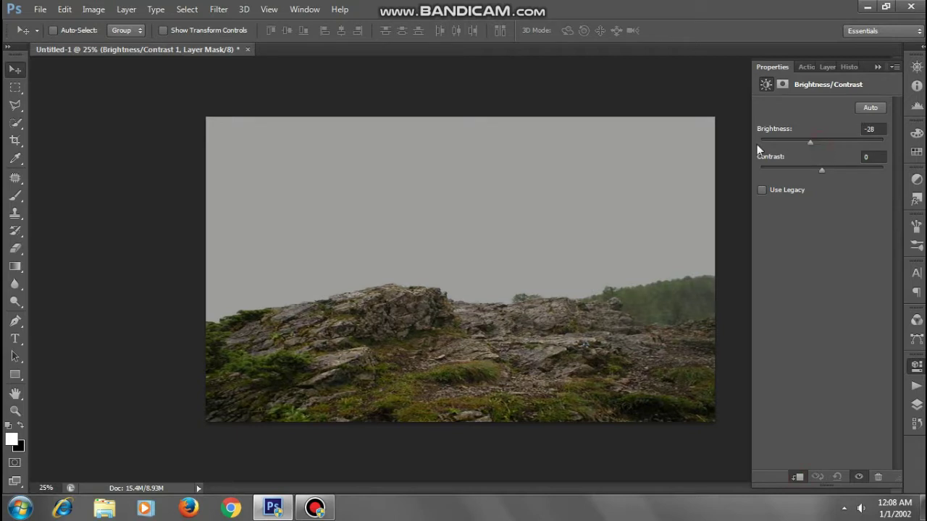
pyautogui.click(878, 67)
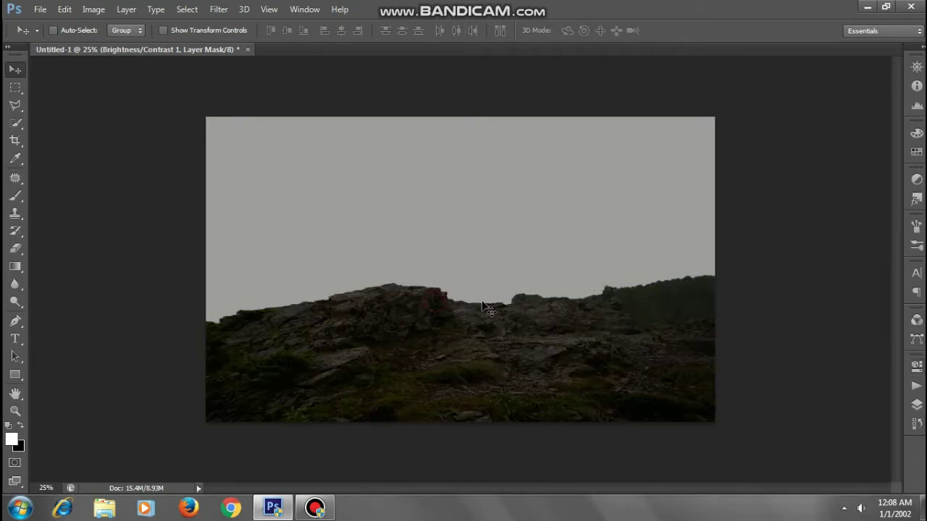
pyautogui.click(917, 405)
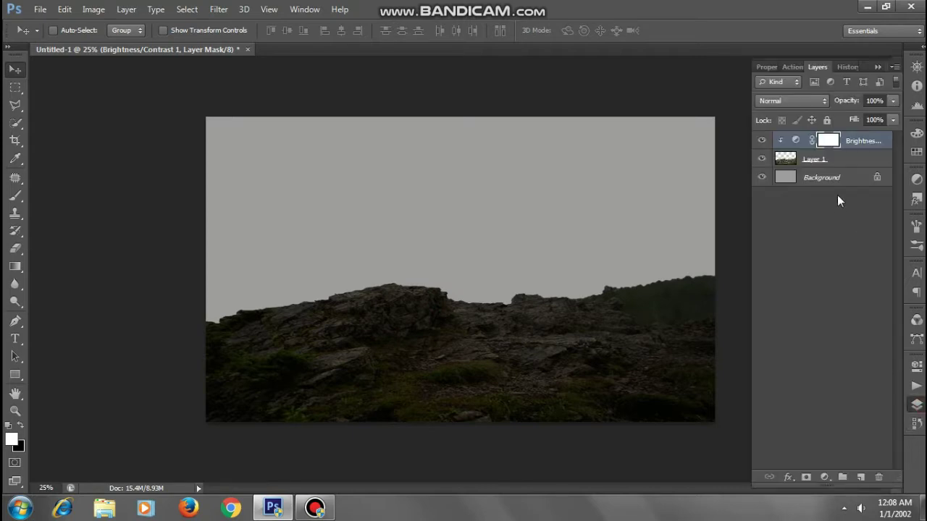
pyautogui.click(94, 11)
pyautogui.moveTo(114, 44)
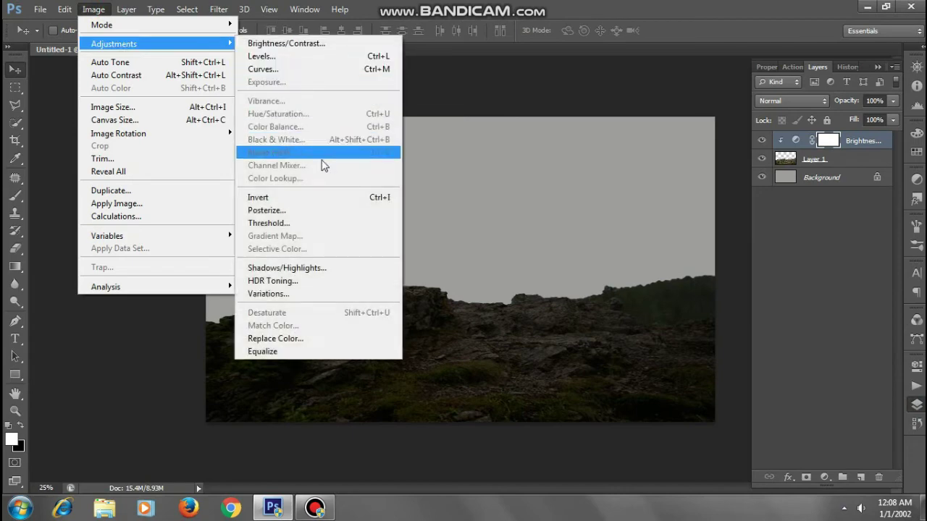
pyautogui.click(323, 198)
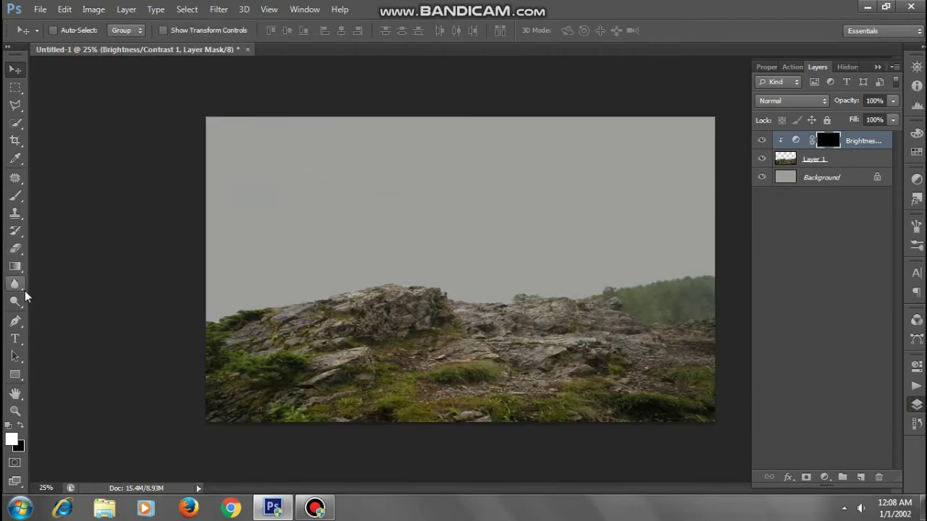
# Paint at 20% brush opacity on the adjustment mask to darken the right-side treeline
pyautogui.click(15, 197)
pyautogui.moveTo(244, 337); pyautogui.dragTo(181, 362)
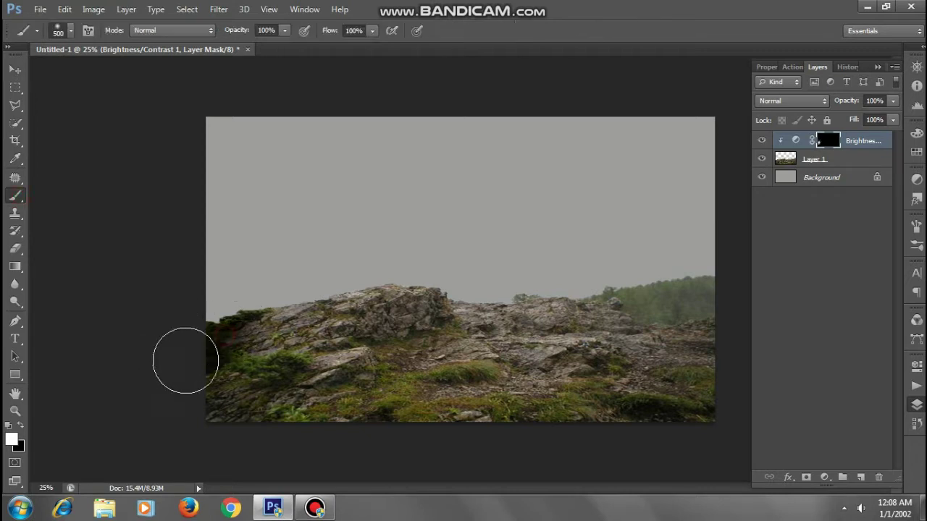
pyautogui.hotkey('ctrl', 'z')
pyautogui.write('20')
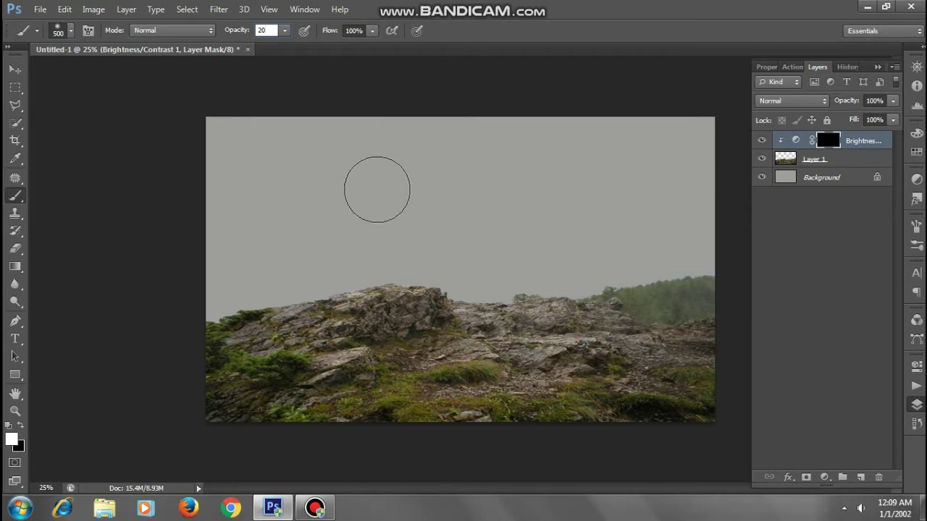
pyautogui.click(315, 508)
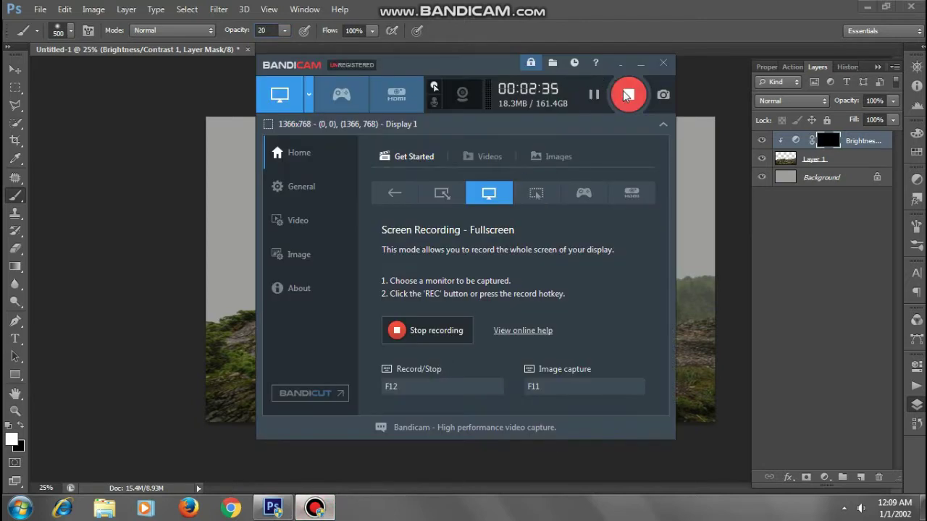
pyautogui.click(619, 63)
pyautogui.moveTo(689, 294)
pyautogui.mouseDown()
pyautogui.moveTo(693, 362)
pyautogui.moveTo(162, 364)
pyautogui.moveTo(263, 407)
pyautogui.moveTo(586, 358)
pyautogui.moveTo(616, 327)
pyautogui.moveTo(679, 410)
pyautogui.moveTo(372, 396)
pyautogui.moveTo(297, 295)
pyautogui.moveTo(418, 305)
pyautogui.moveTo(267, 324)
pyautogui.moveTo(417, 302)
pyautogui.moveTo(435, 275)
pyautogui.moveTo(558, 294)
pyautogui.moveTo(466, 292)
pyautogui.moveTo(615, 299)
pyautogui.moveTo(728, 283)
pyautogui.moveTo(441, 408)
pyautogui.moveTo(283, 389)
pyautogui.moveTo(632, 428)
pyautogui.moveTo(728, 420)
pyautogui.moveTo(220, 391)
pyautogui.moveTo(321, 345)
pyautogui.moveTo(300, 327)
pyautogui.mouseUp()
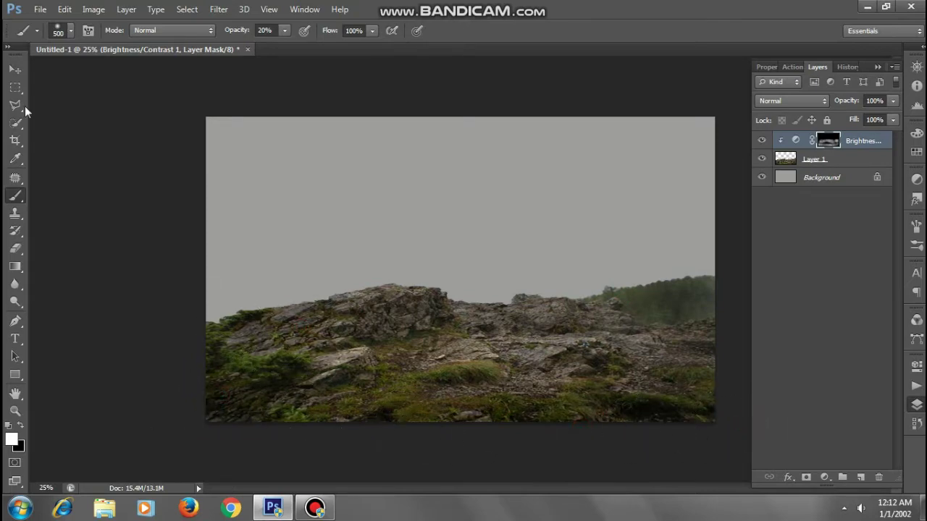
# Open the golden field sunset photo as a new document through Camera Raw
pyautogui.click(16, 70)
pyautogui.hotkey('ctrl', 'o')
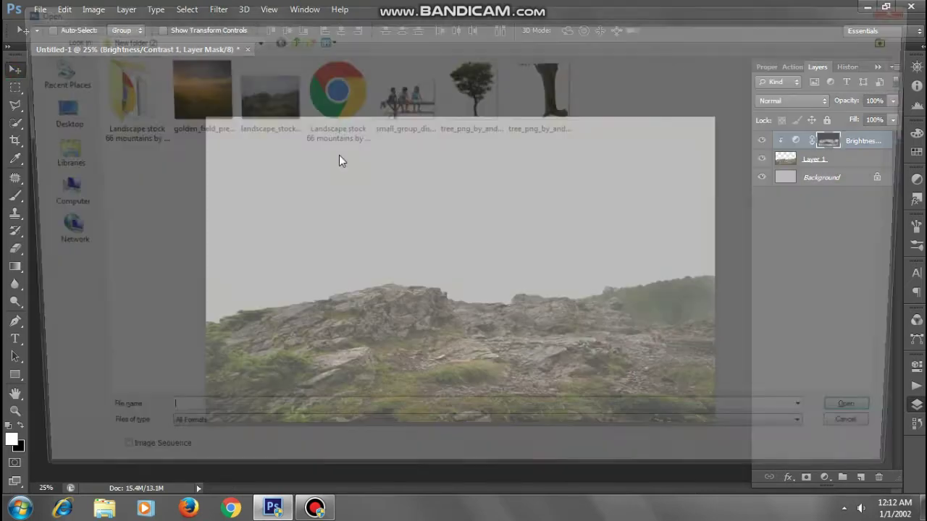
pyautogui.click(192, 88)
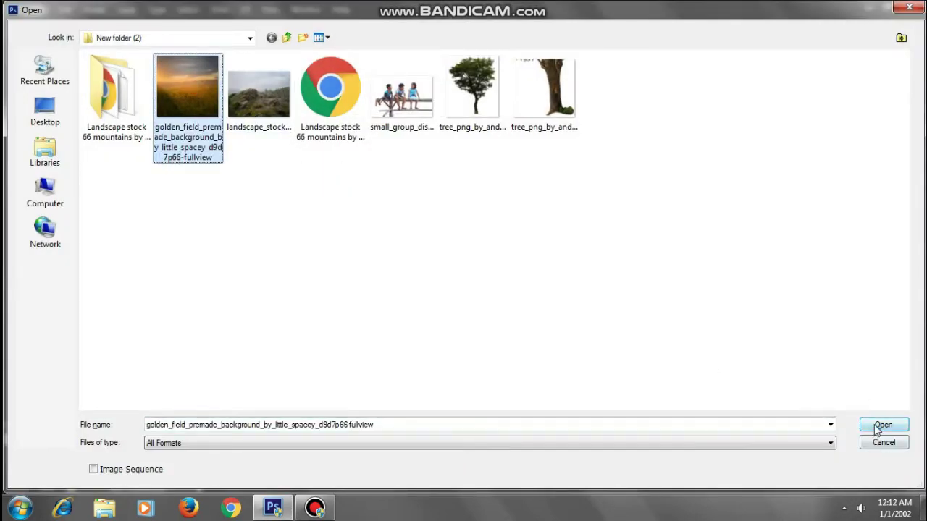
pyautogui.click(880, 425)
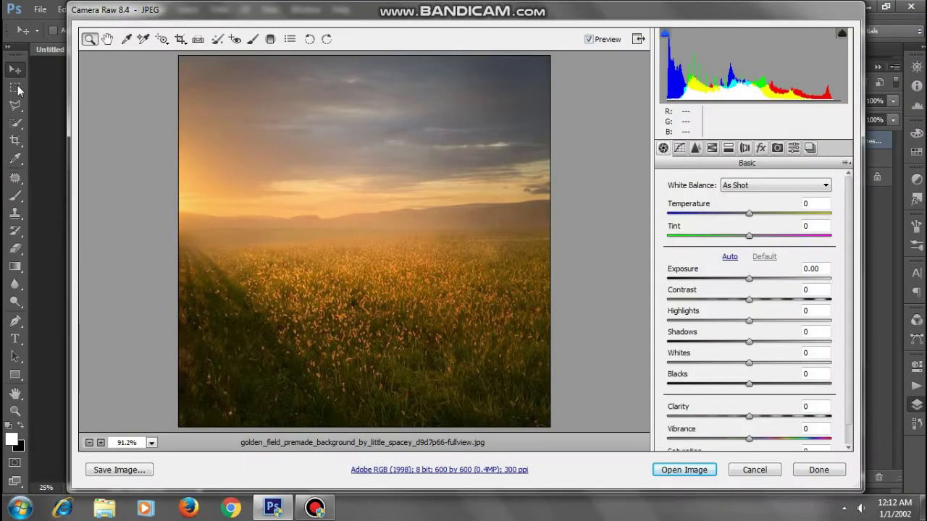
pyautogui.click(685, 470)
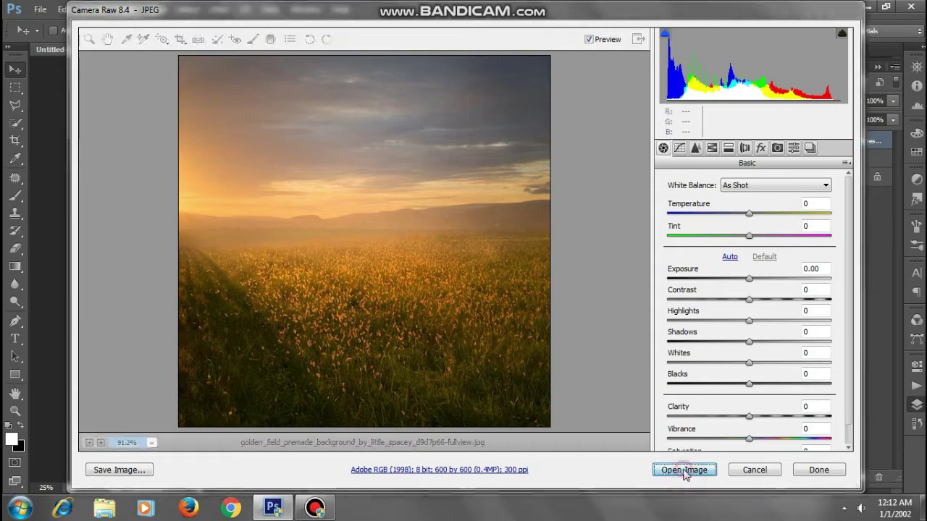
# Copy the whole field image, close it unsaved, and paste it into the composite as Layer 2
pyautogui.click(16, 88)
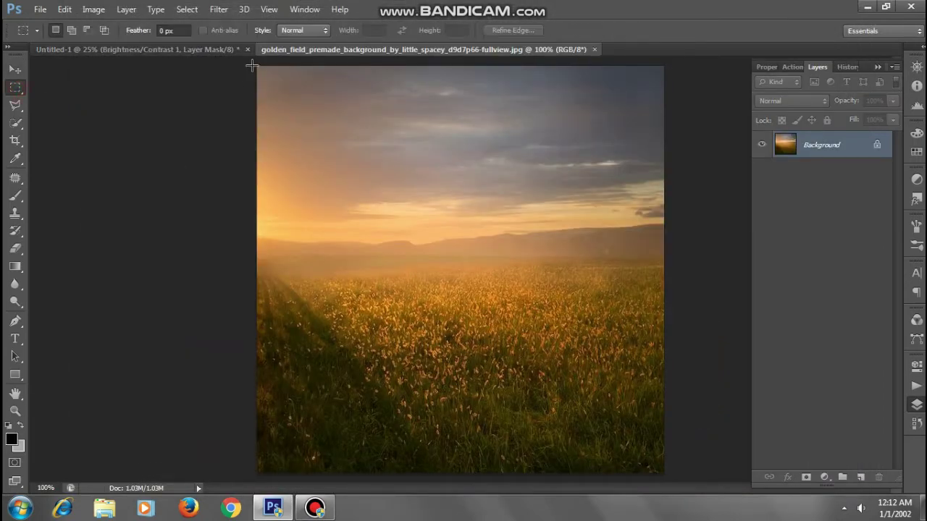
pyautogui.moveTo(251, 66); pyautogui.dragTo(692, 474)
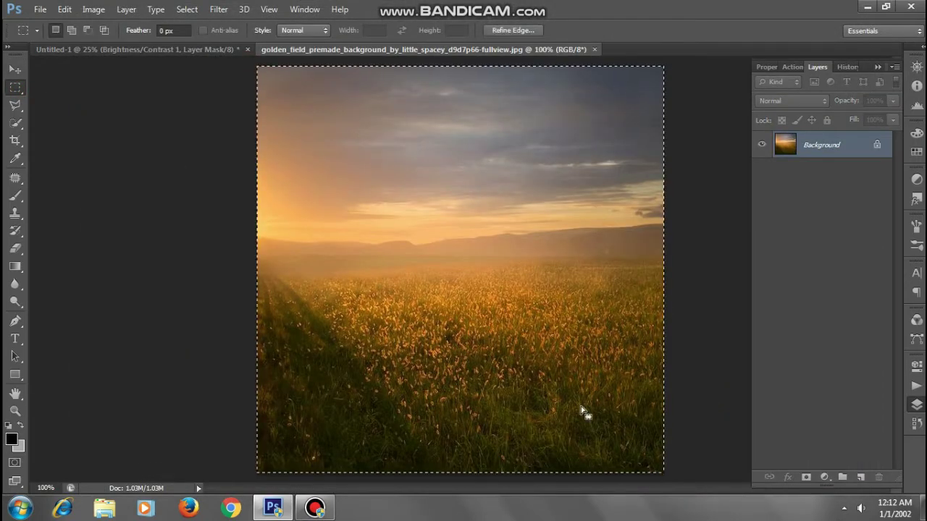
pyautogui.press('BackSpace')
pyautogui.hotkey('ctrl', 'w')
pyautogui.click(474, 202)
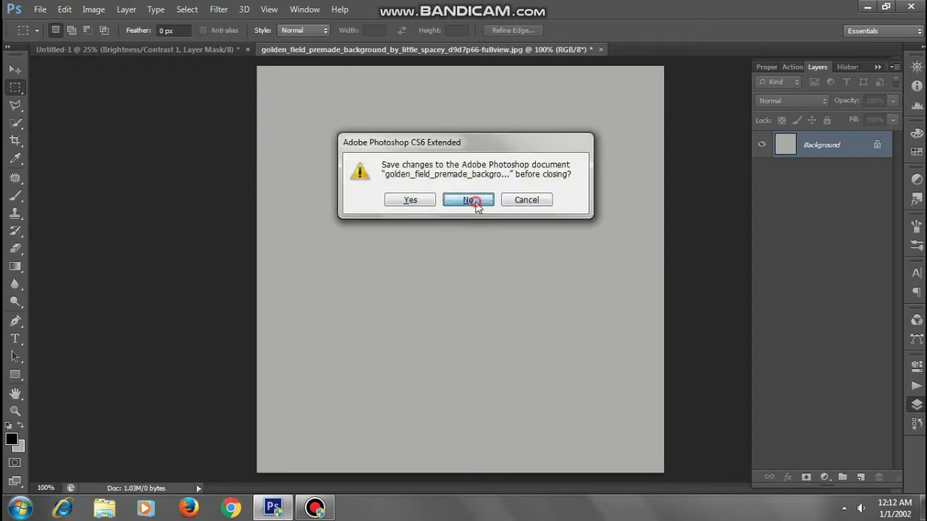
pyautogui.hotkey('ctrl', 'v')
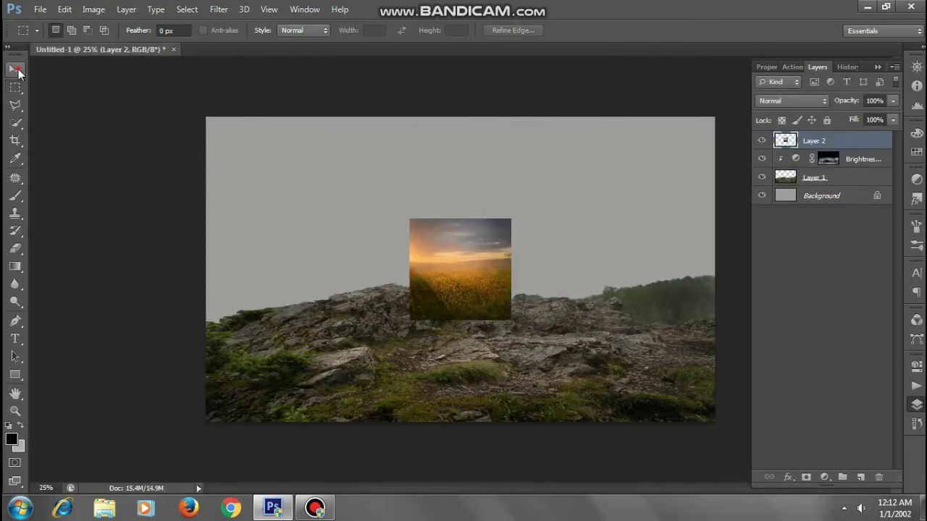
# Move the sunset layer and enlarge it to about 293%, aligned with the canvas's left edge
pyautogui.click(16, 70)
pyautogui.moveTo(473, 276); pyautogui.dragTo(354, 230)
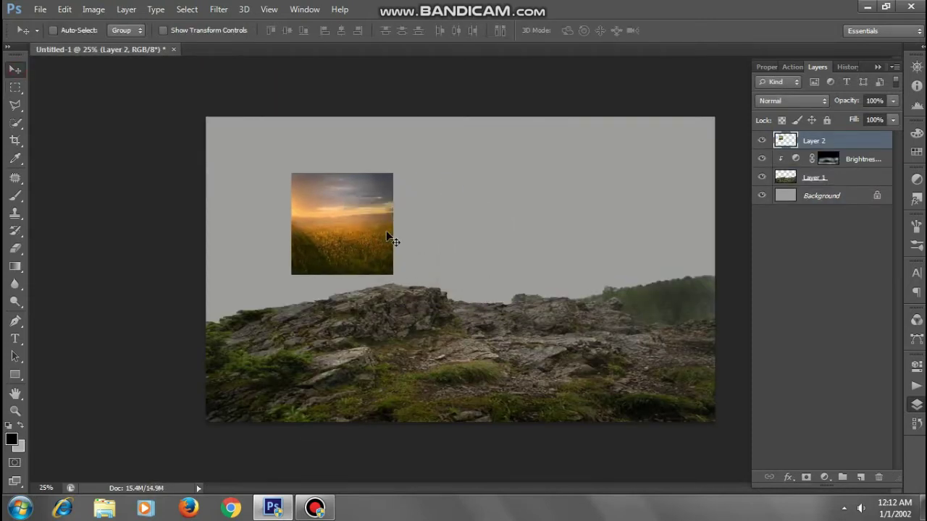
pyautogui.hotkey('ctrl', 't')
pyautogui.moveTo(394, 276); pyautogui.dragTo(490, 372)
pyautogui.moveTo(374, 235)
pyautogui.mouseDown()
pyautogui.moveTo(396, 250)
pyautogui.moveTo(381, 266)
pyautogui.mouseUp()
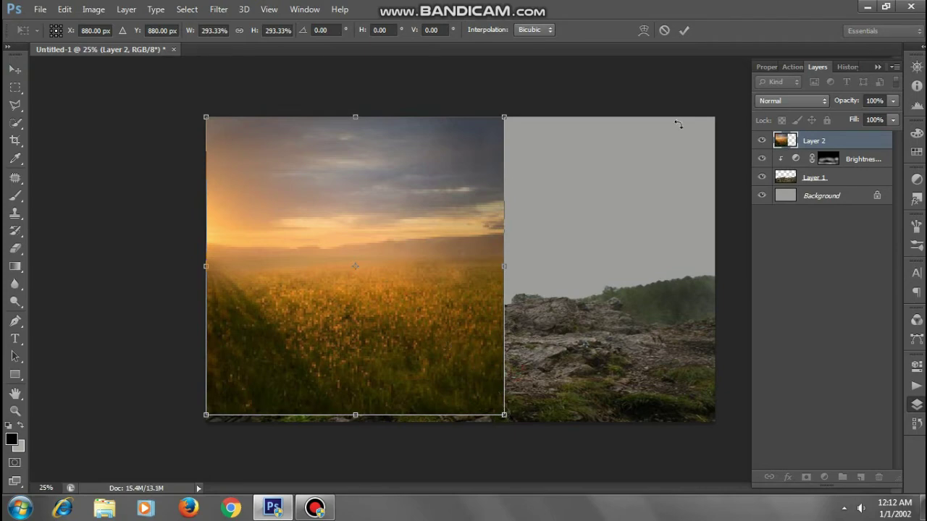
pyautogui.click(683, 30)
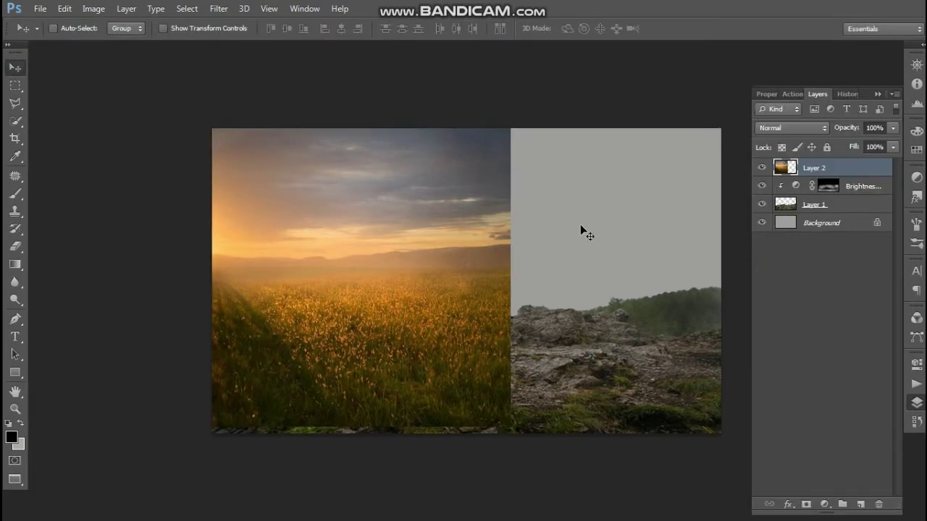
# Stretch the sunset further so it covers the full canvas
pyautogui.moveTo(578, 244); pyautogui.dragTo(509, 190)
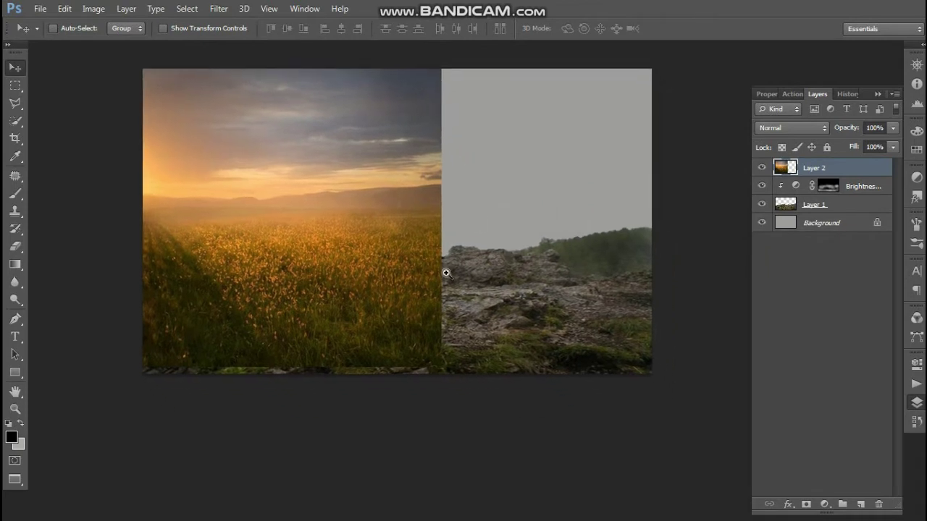
pyautogui.hotkey('ctrl', 't')
pyautogui.moveTo(441, 367); pyautogui.dragTo(676, 459)
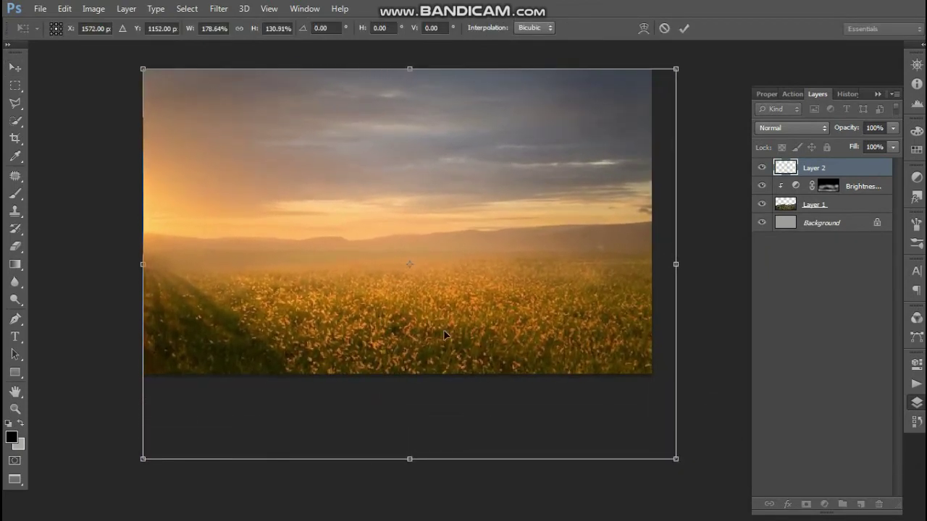
pyautogui.moveTo(228, 311); pyautogui.dragTo(290, 297)
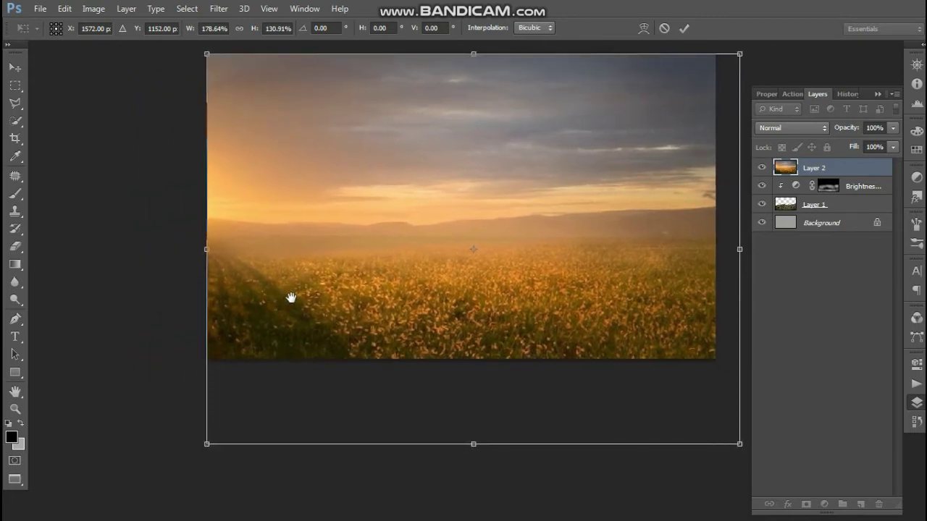
pyautogui.moveTo(208, 442); pyautogui.dragTo(143, 482)
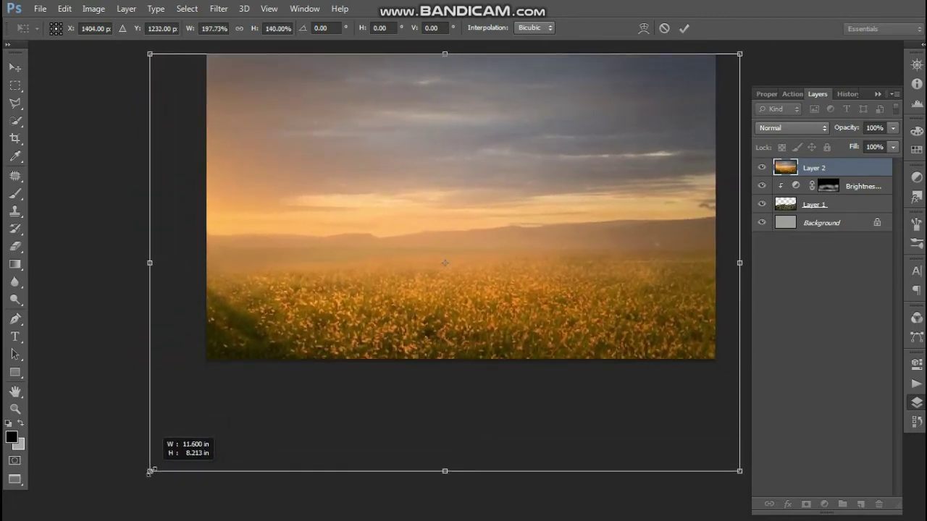
pyautogui.click(685, 29)
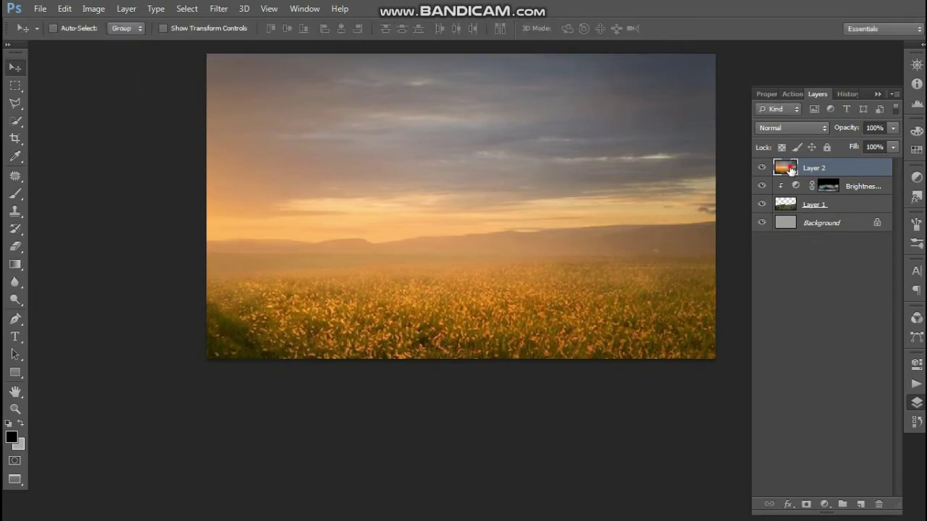
# Move Layer 2 beneath Layer 1 so the sunset forms the sky
pyautogui.moveTo(790, 170); pyautogui.dragTo(781, 217)
pyautogui.moveTo(796, 168); pyautogui.dragTo(791, 211)
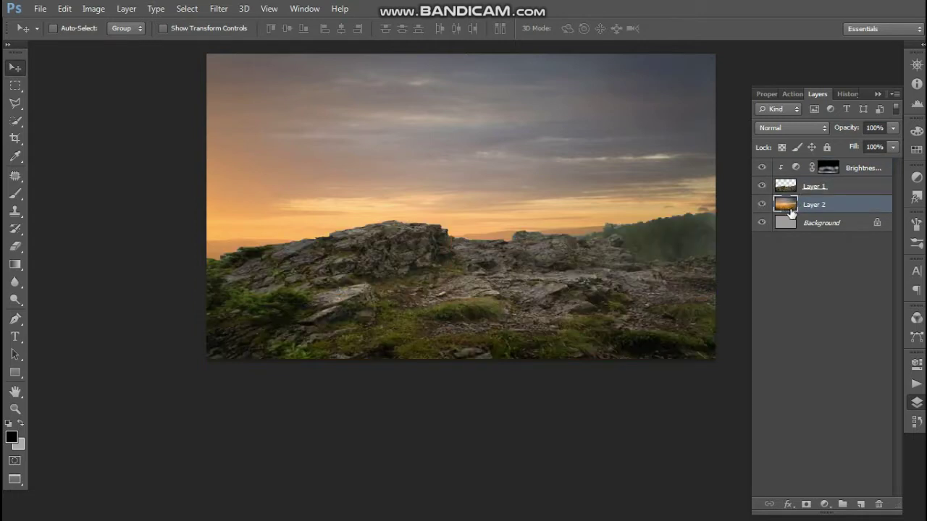
pyautogui.moveTo(586, 188); pyautogui.dragTo(551, 218)
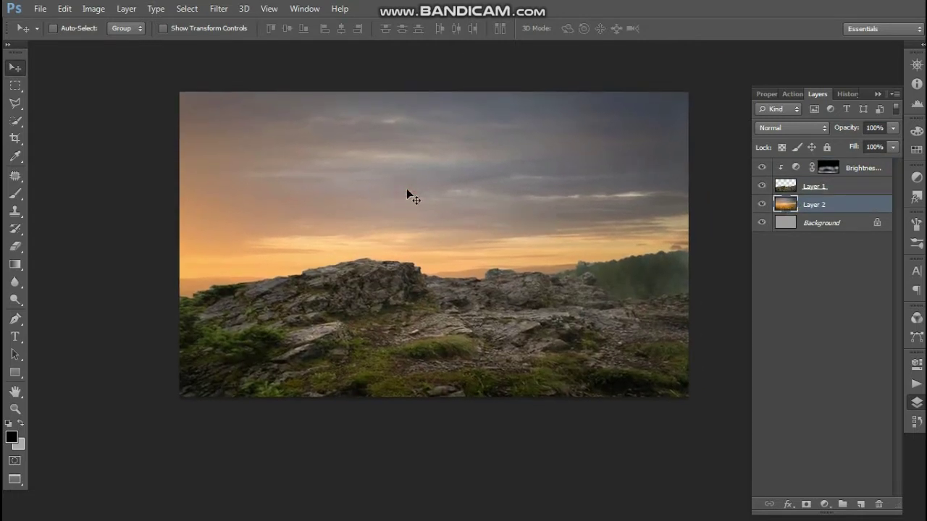
pyautogui.moveTo(507, 209); pyautogui.dragTo(512, 215)
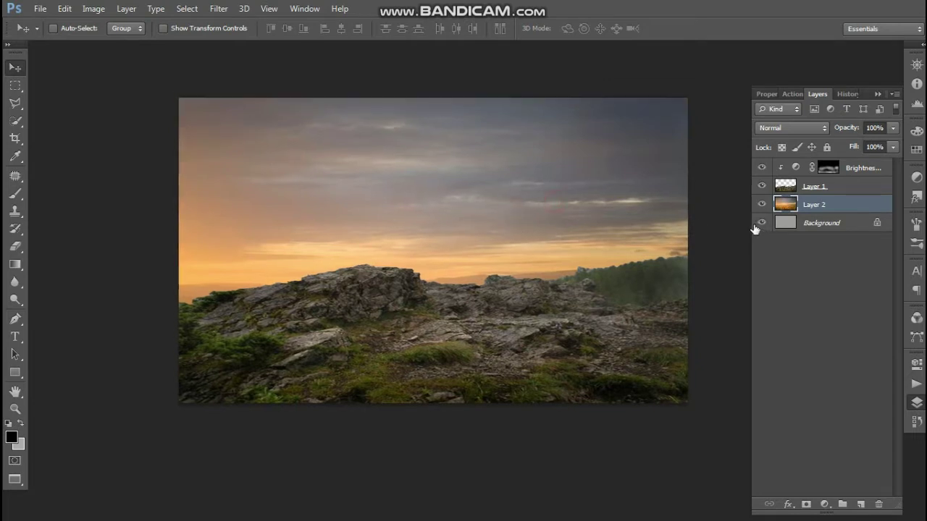
# Apply Hue/Saturation to the sunset sky with Saturation -20 and Lightness +9
pyautogui.hotkey('ctrl', 'u')
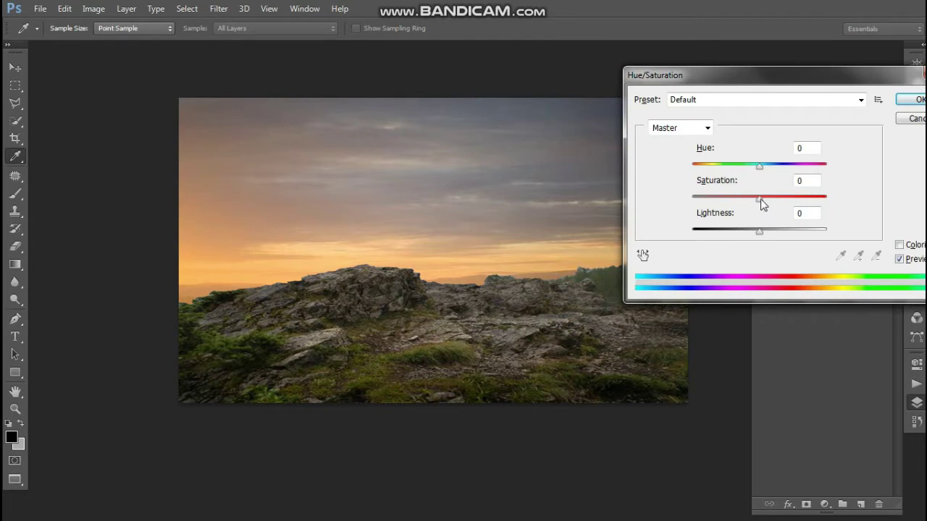
pyautogui.moveTo(760, 198); pyautogui.dragTo(755, 198)
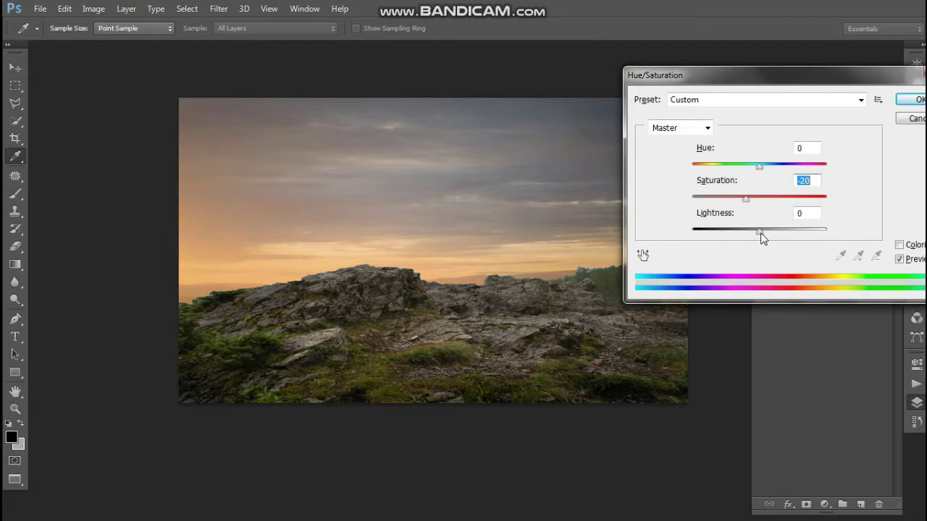
pyautogui.moveTo(761, 235); pyautogui.dragTo(764, 235)
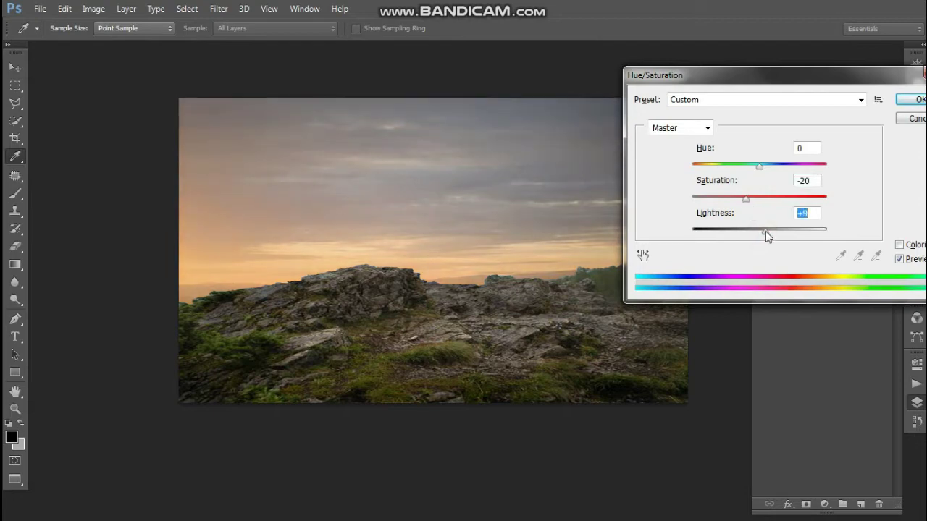
pyautogui.write('9')
pyautogui.press('Return')
pyautogui.moveTo(555, 239)
pyautogui.mouseDown()
pyautogui.moveTo(559, 258)
pyautogui.moveTo(562, 243)
pyautogui.mouseUp()
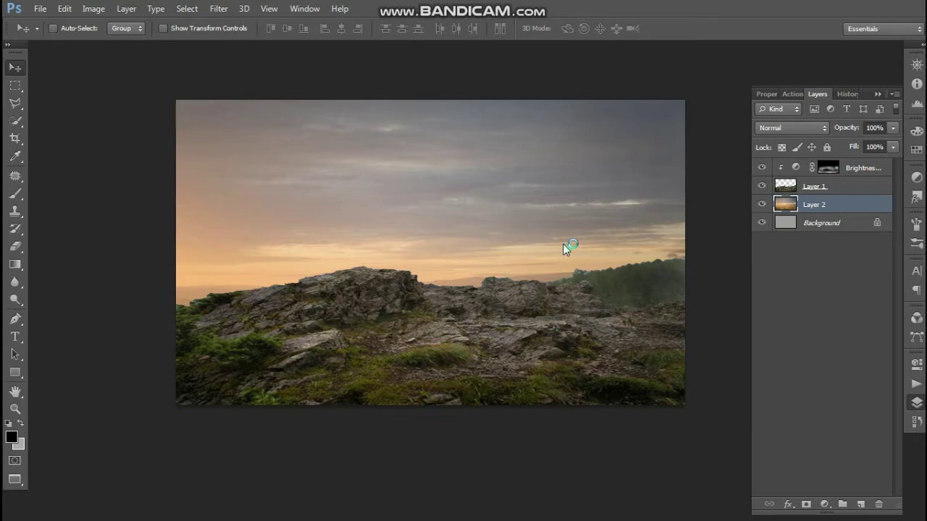
# Open the tree trunk PNG and marquee-select and cut the whole image
pyautogui.hotkey('ctrl', 'o')
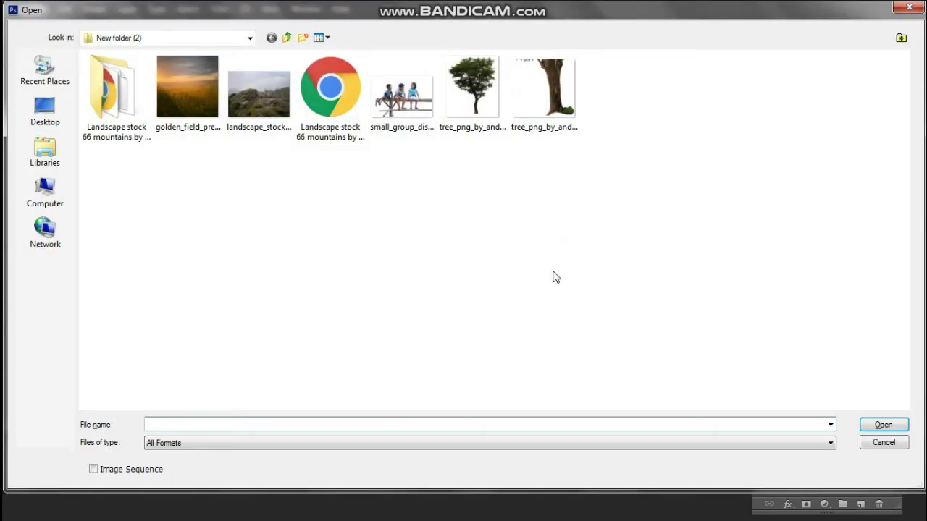
pyautogui.click(550, 95)
pyautogui.click(885, 427)
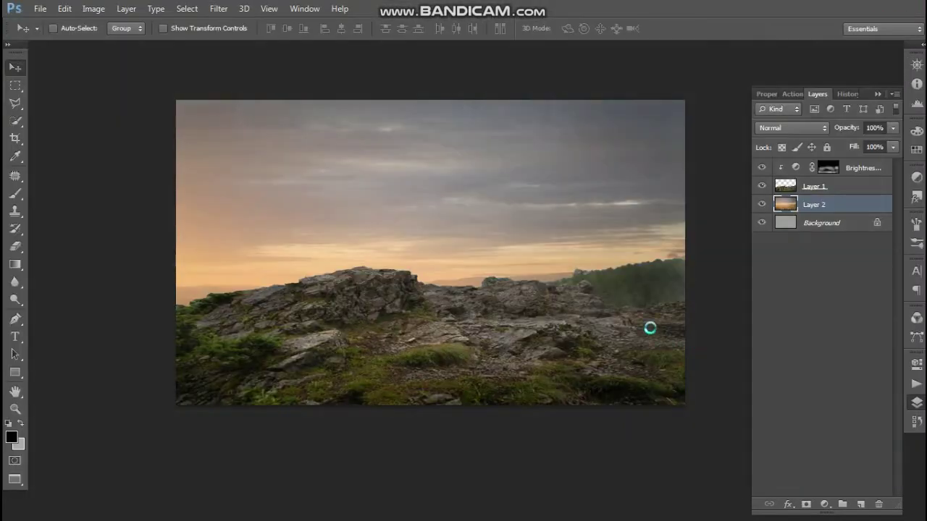
pyautogui.hotkey('ctrl', '-')
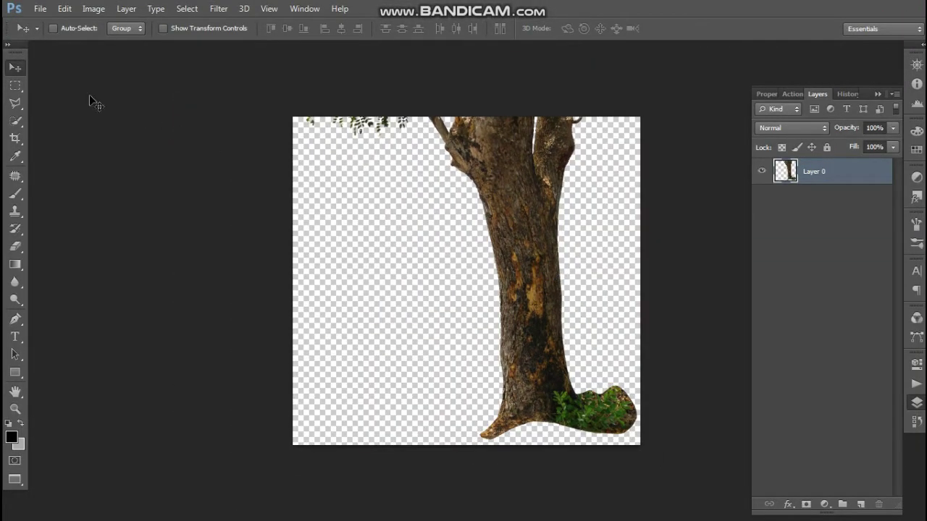
pyautogui.click(15, 86)
pyautogui.moveTo(285, 95)
pyautogui.mouseDown()
pyautogui.moveTo(741, 459)
pyautogui.moveTo(729, 463)
pyautogui.mouseUp()
pyautogui.press('Delete')
# Close the tree file without saving and paste the trunk into the composite as Layer 3
pyautogui.hotkey('ctrl', 'w')
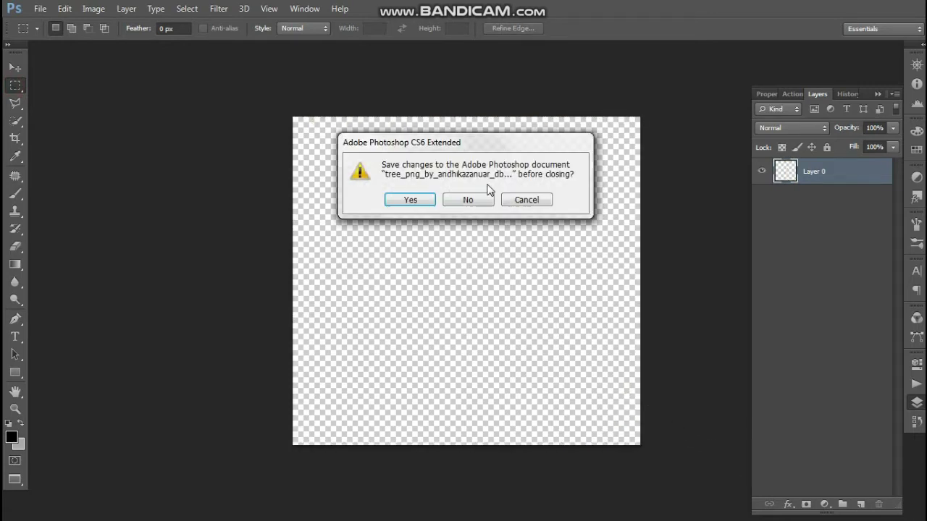
pyautogui.click(470, 200)
pyautogui.hotkey('ctrl', 'v')
pyautogui.click(528, 242)
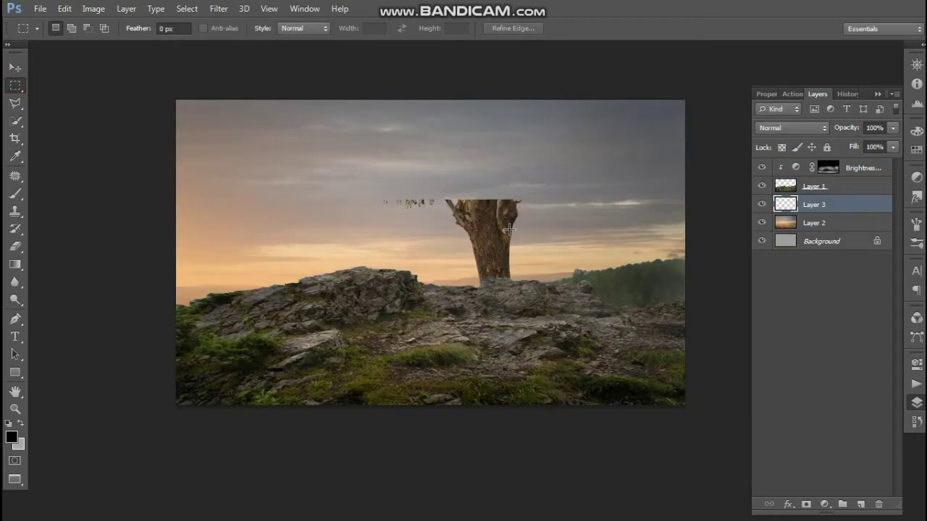
pyautogui.click(18, 67)
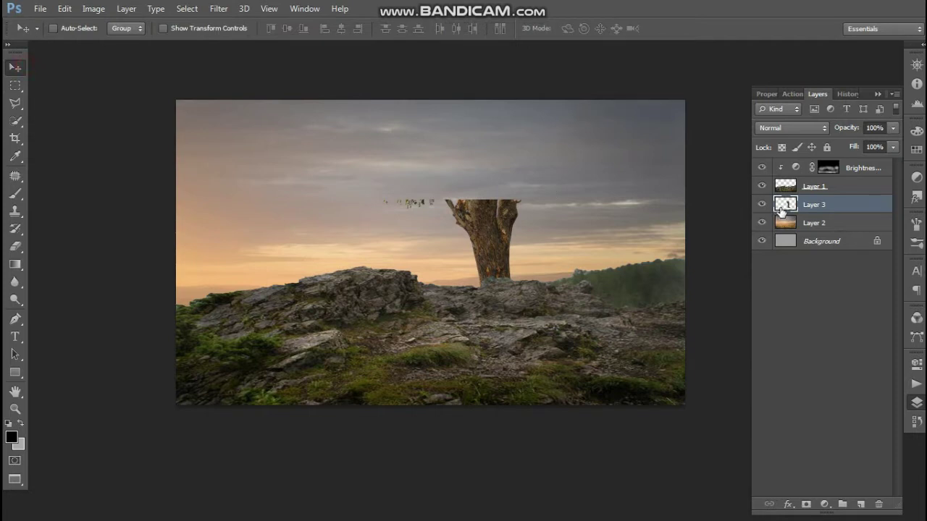
# Raise the tree layer, then scale it to about 143.7% and rotate it about 2.6°
pyautogui.moveTo(782, 210)
pyautogui.mouseDown()
pyautogui.moveTo(790, 205)
pyautogui.moveTo(787, 168)
pyautogui.mouseUp()
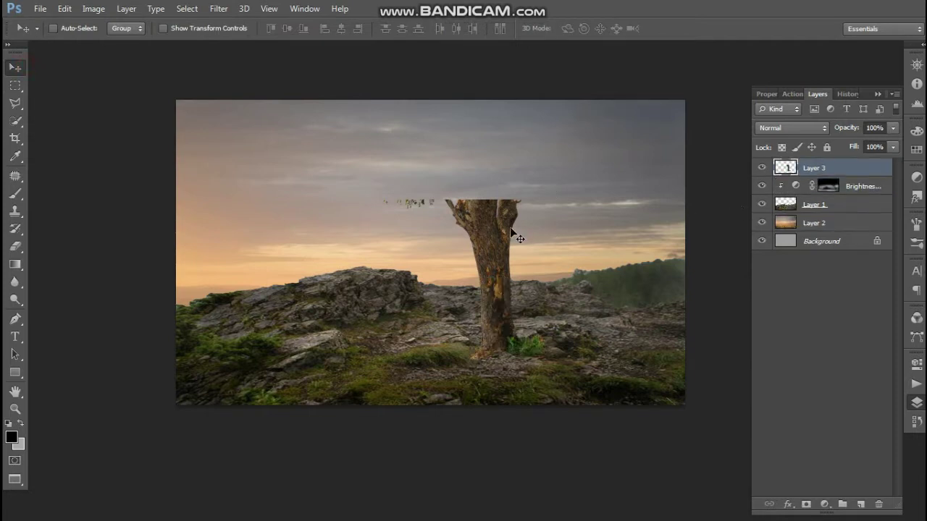
pyautogui.moveTo(511, 232); pyautogui.dragTo(526, 233)
pyautogui.hotkey('ctrl', 't')
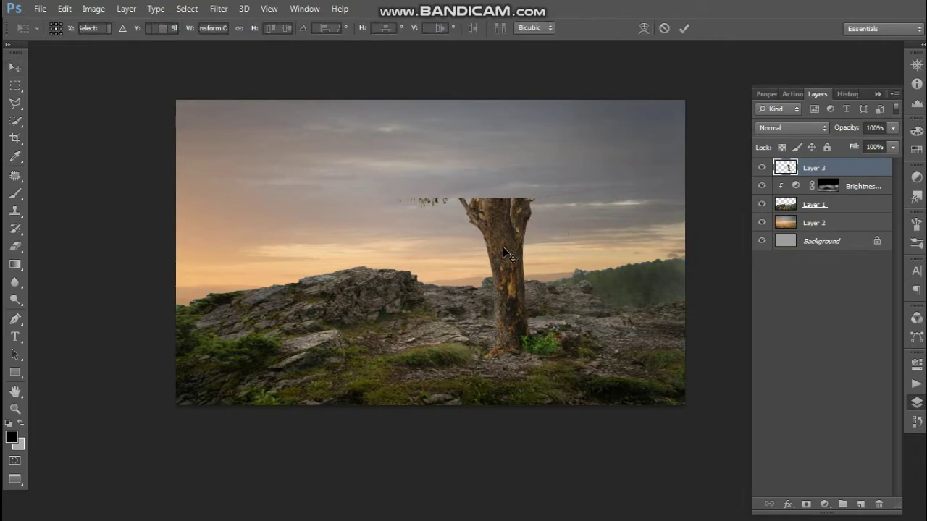
pyautogui.moveTo(563, 198)
pyautogui.mouseDown()
pyautogui.moveTo(613, 183)
pyautogui.moveTo(602, 191)
pyautogui.mouseUp()
pyautogui.moveTo(533, 262); pyautogui.dragTo(511, 224)
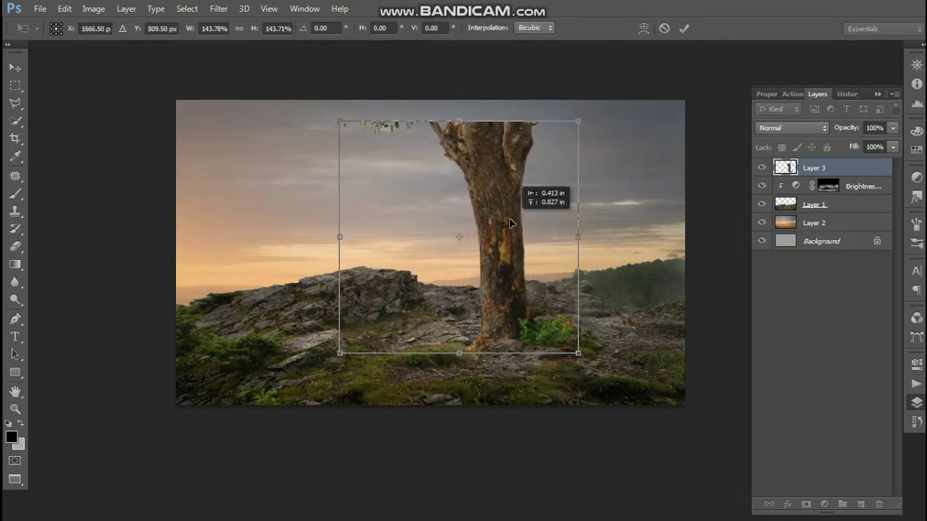
pyautogui.moveTo(604, 222); pyautogui.dragTo(618, 235)
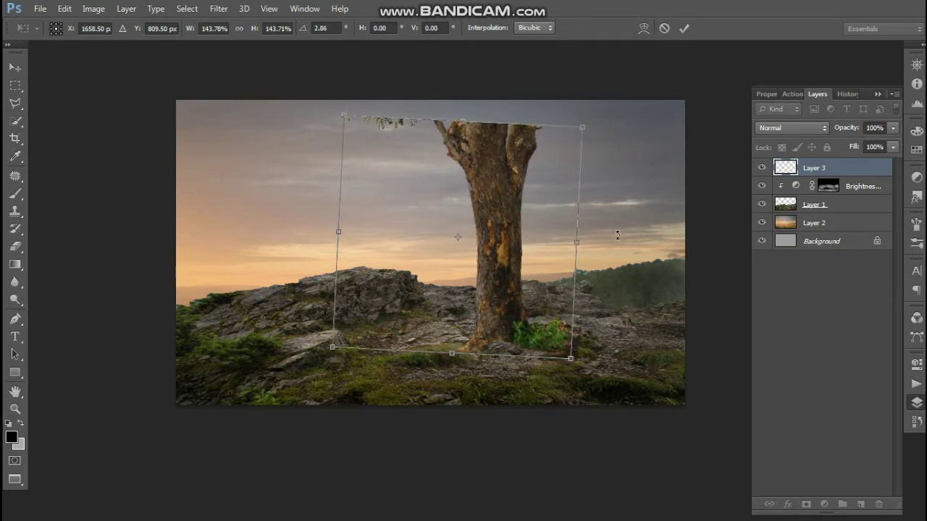
pyautogui.click(685, 28)
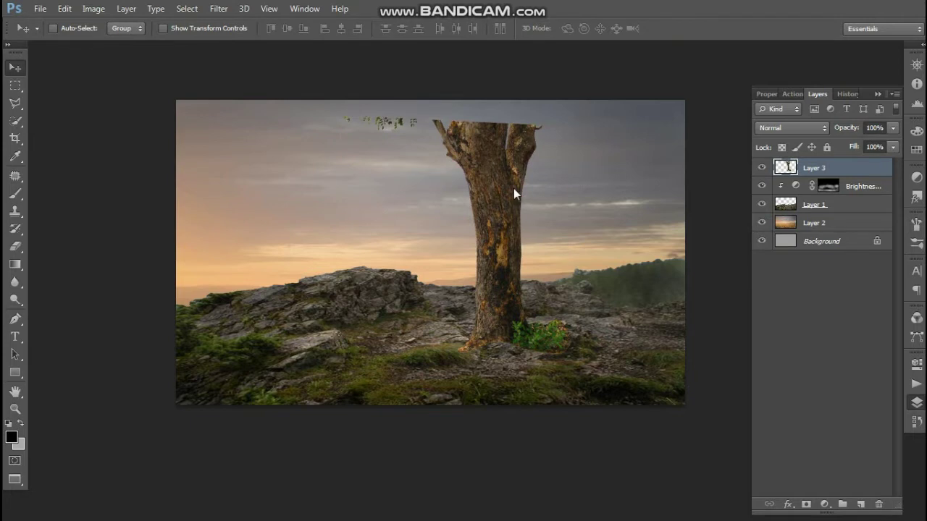
# Nudge the trunk left and down to plant its base in the rocky ground
pyautogui.press('Left')
pyautogui.press('Left')
pyautogui.press('Left')
pyautogui.press('Left')
pyautogui.press('Left')
pyautogui.press('Left')
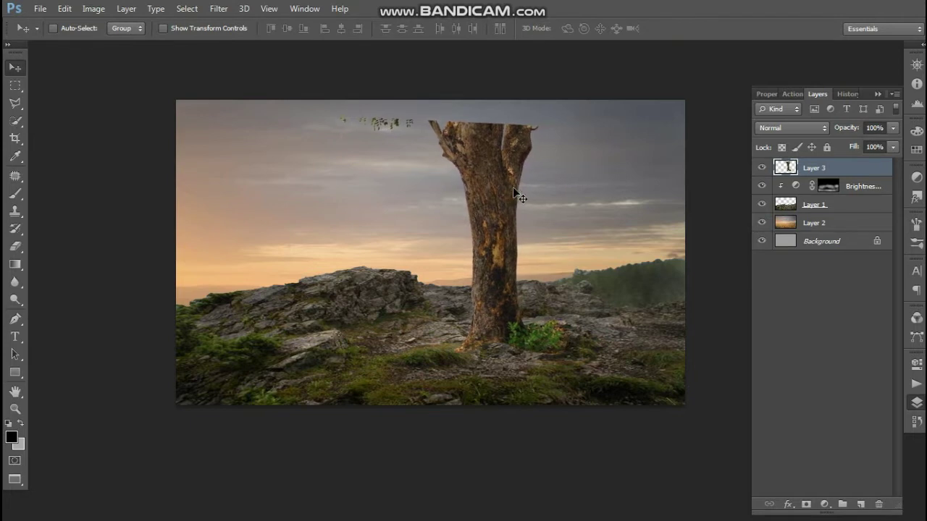
pyautogui.press('Down')
pyautogui.press('Down')
pyautogui.press('Down')
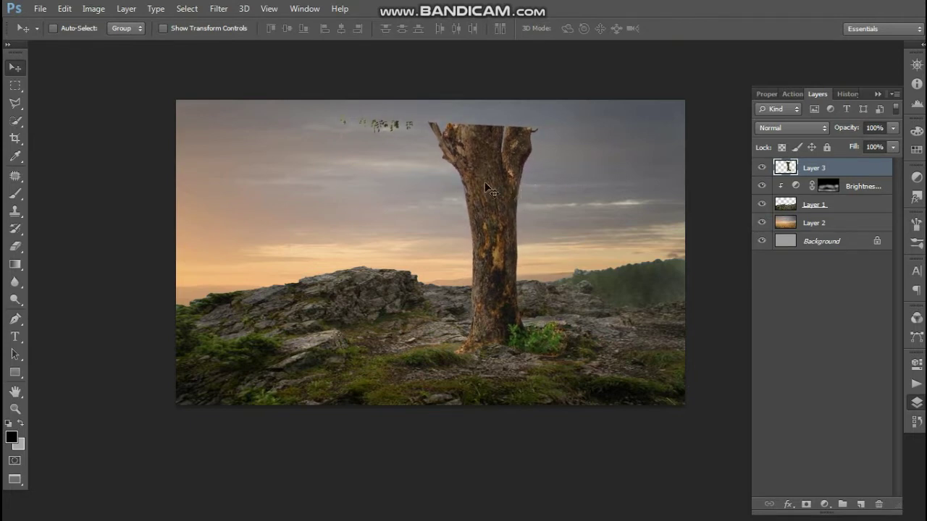
pyautogui.moveTo(517, 279); pyautogui.dragTo(512, 279)
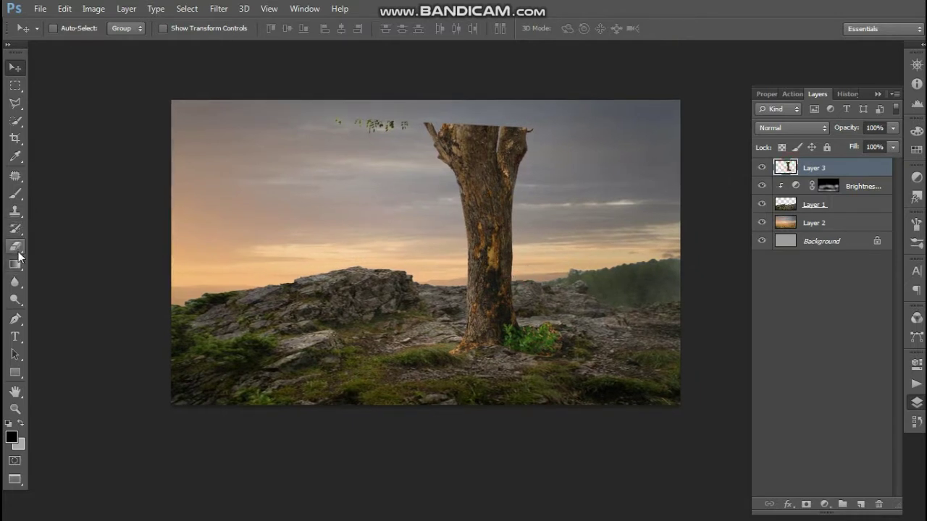
pyautogui.click(16, 247)
# Set the Eraser to 63% opacity and 125 px, zoomed in on the trunk base
pyautogui.click(232, 30)
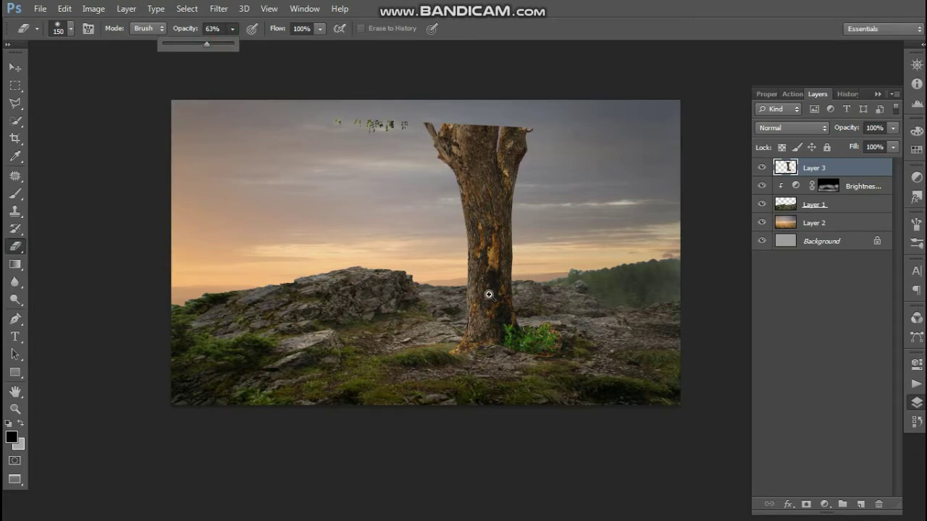
pyautogui.scroll(1, 489, 295)
pyautogui.scroll(1, 490, 297)
pyautogui.moveTo(503, 343); pyautogui.dragTo(469, 304)
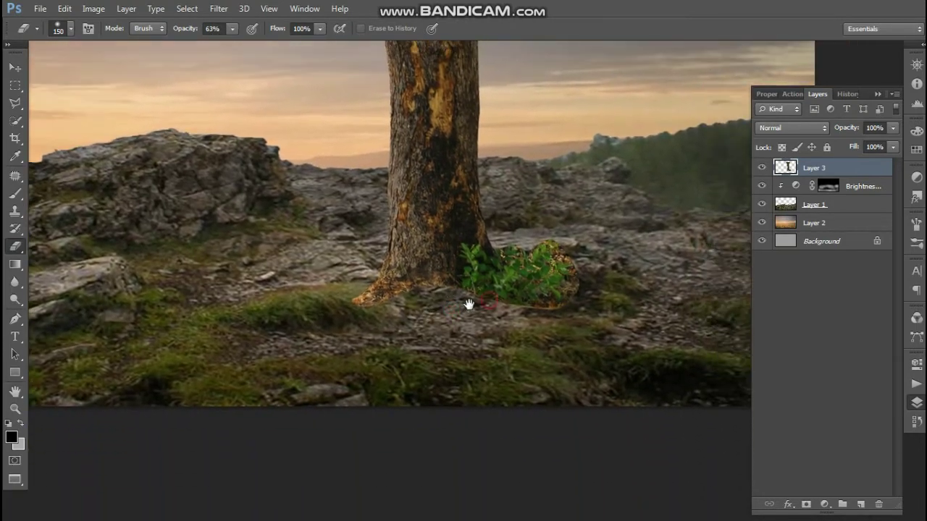
pyautogui.press('[')
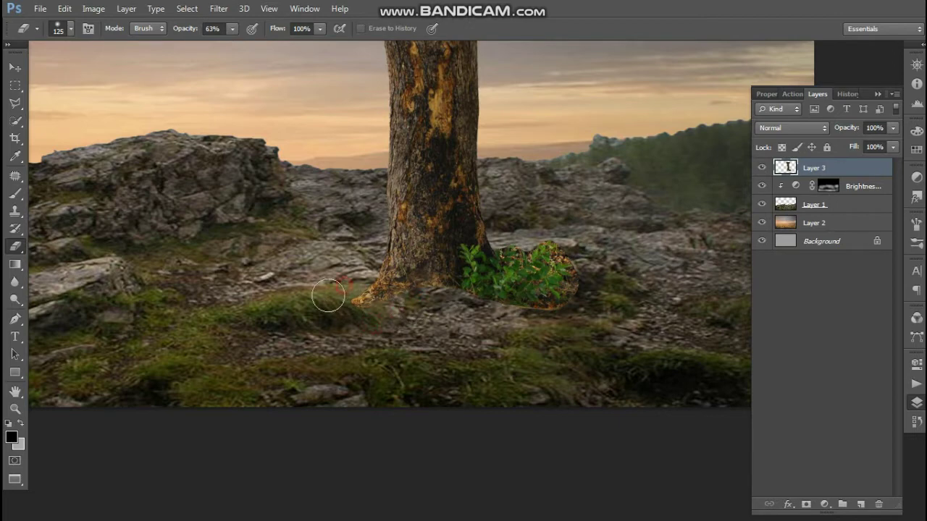
# Erase the orange root tip, the bush's orange right side and the trunk-base fringe
pyautogui.moveTo(331, 302)
pyautogui.mouseDown()
pyautogui.moveTo(355, 320)
pyautogui.moveTo(526, 328)
pyautogui.mouseUp()
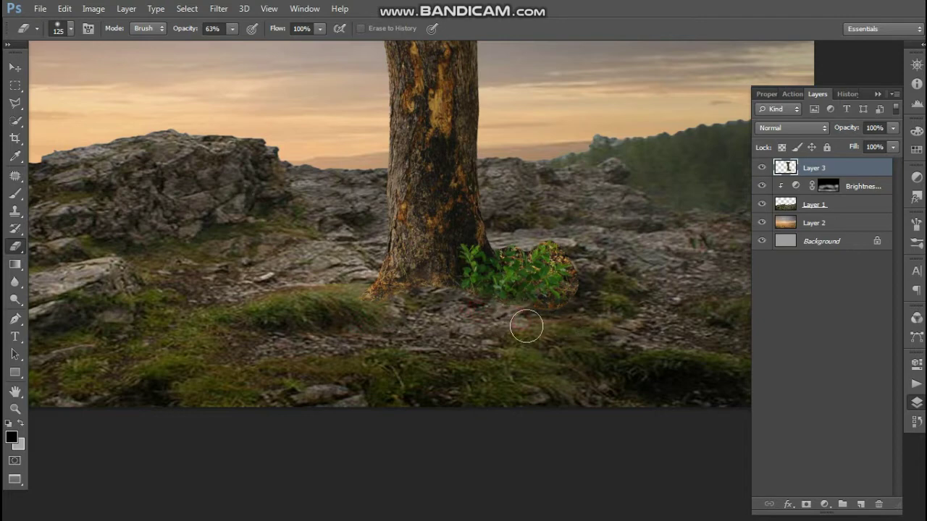
pyautogui.click(479, 306)
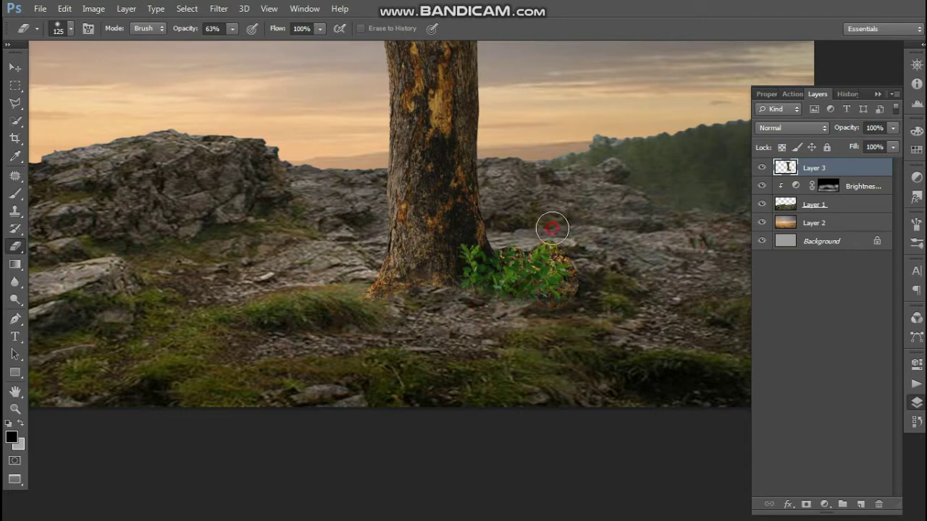
pyautogui.moveTo(552, 229); pyautogui.dragTo(567, 290)
pyautogui.click(569, 306)
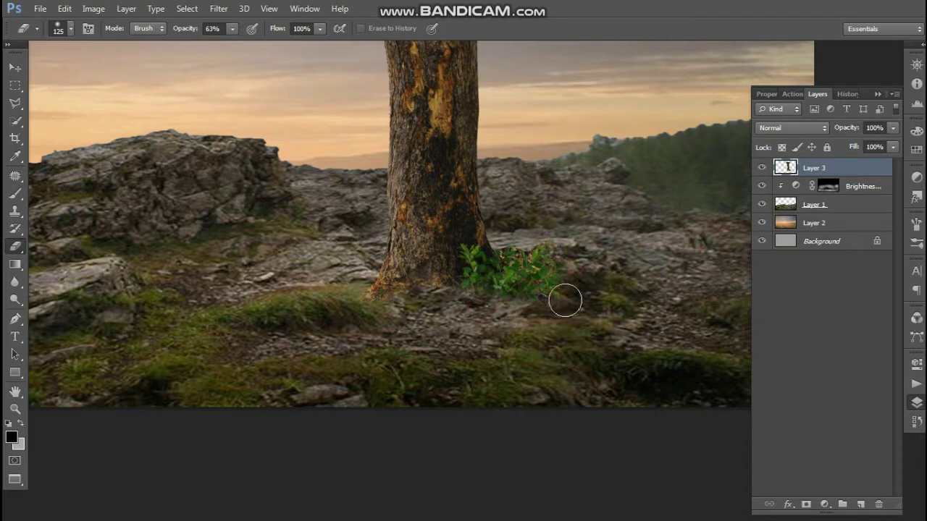
pyautogui.moveTo(507, 238)
pyautogui.mouseDown()
pyautogui.moveTo(536, 238)
pyautogui.moveTo(564, 315)
pyautogui.mouseUp()
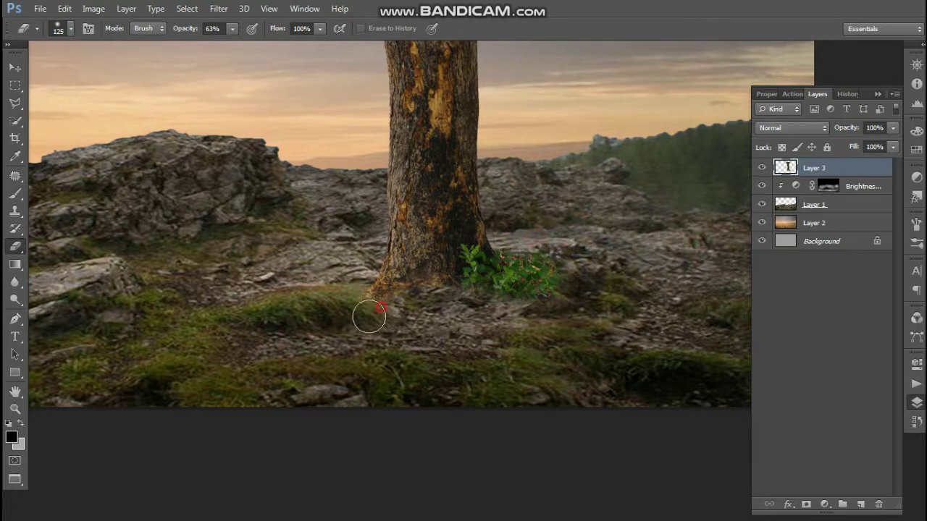
pyautogui.click(383, 317)
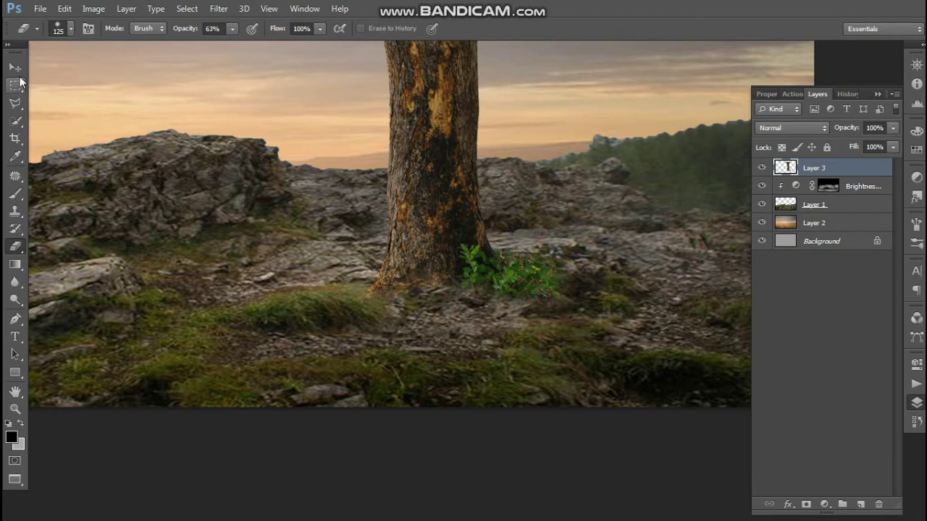
pyautogui.press('v')
pyautogui.hotkey('ctrl', '-')
pyautogui.hotkey('ctrl', '-')
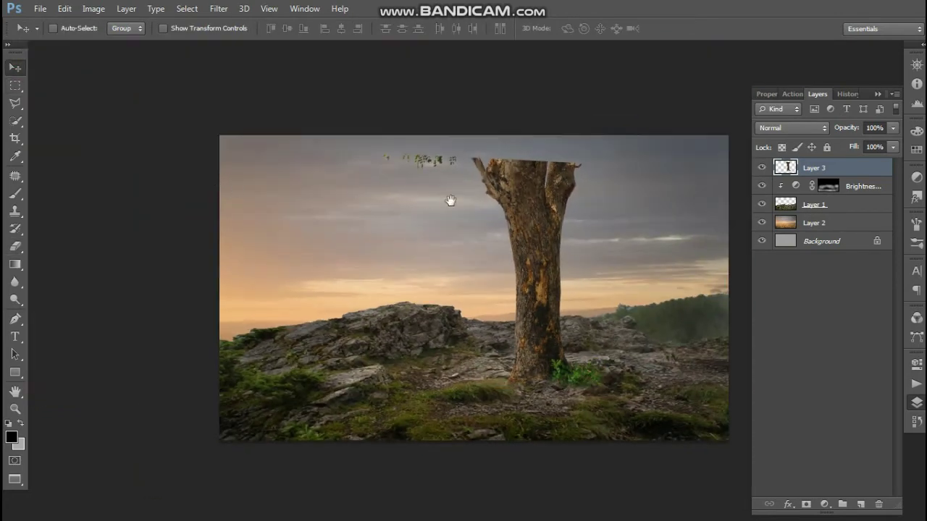
# Select the upper trunk and stretch it to about 141.6% height past the canvas top
pyautogui.moveTo(578, 208); pyautogui.dragTo(535, 225)
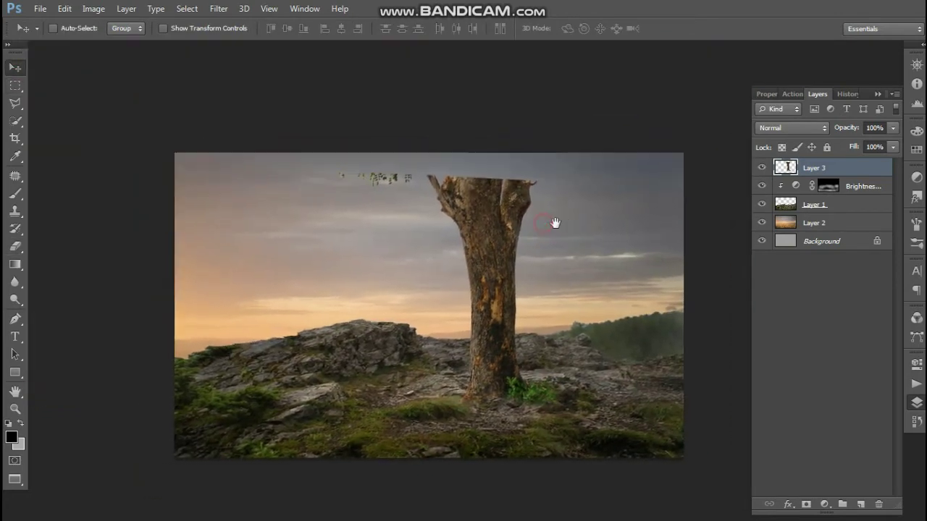
pyautogui.click(16, 86)
pyautogui.moveTo(262, 127); pyautogui.dragTo(697, 247)
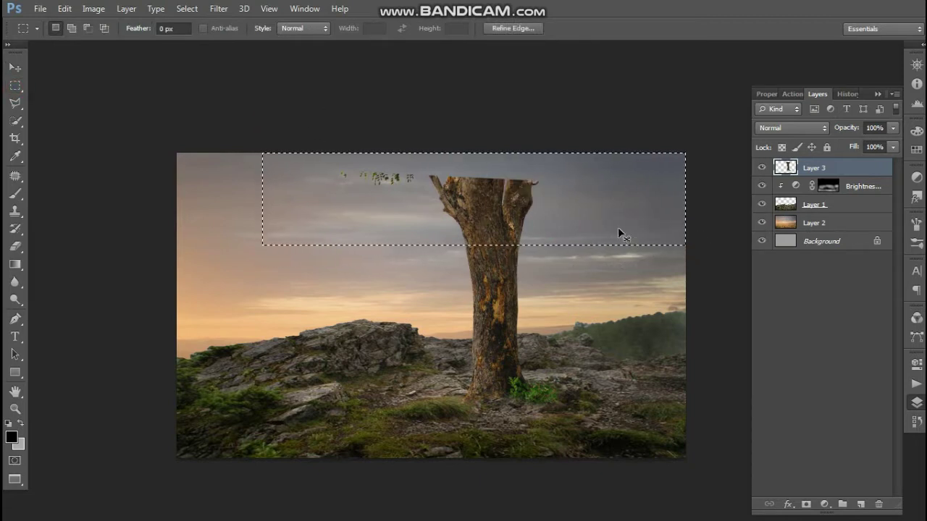
pyautogui.hotkey('ctrl', 't')
pyautogui.moveTo(483, 152); pyautogui.dragTo(482, 115)
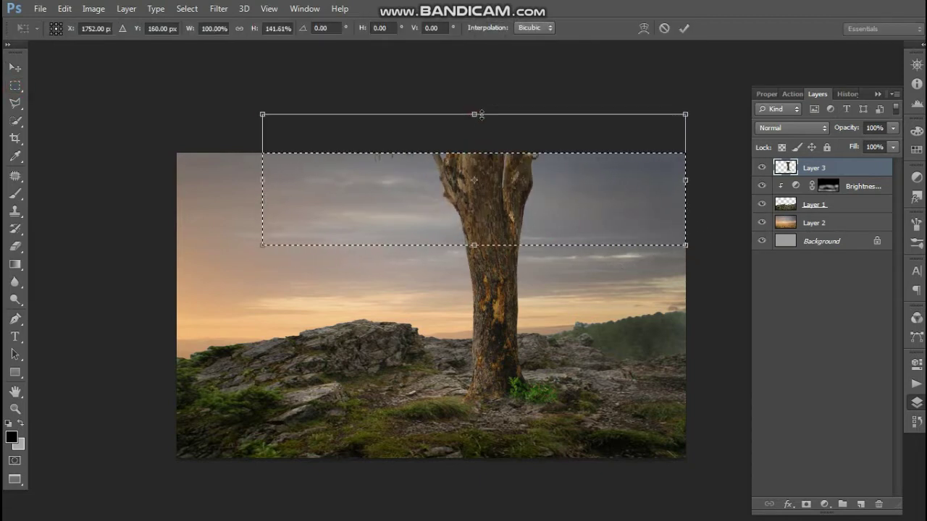
pyautogui.click(684, 28)
pyautogui.hotkey('ctrl', 'd')
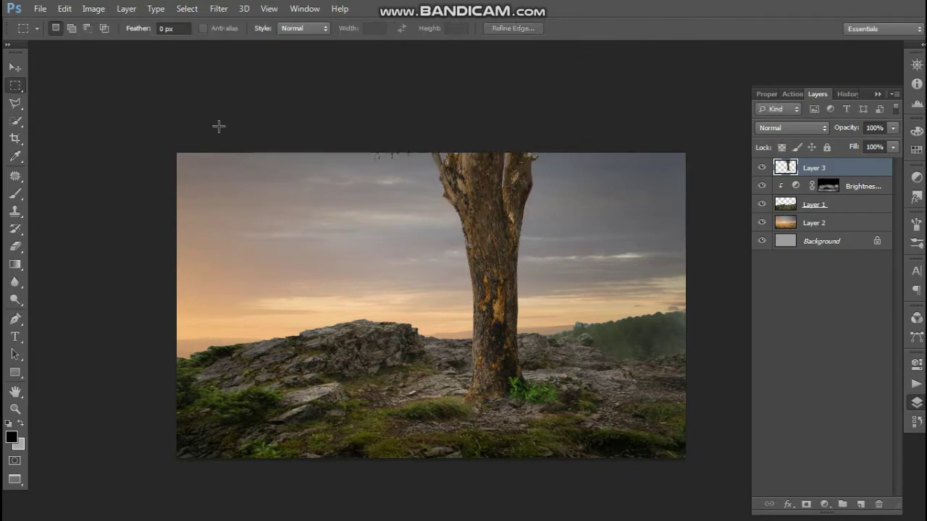
pyautogui.click(16, 68)
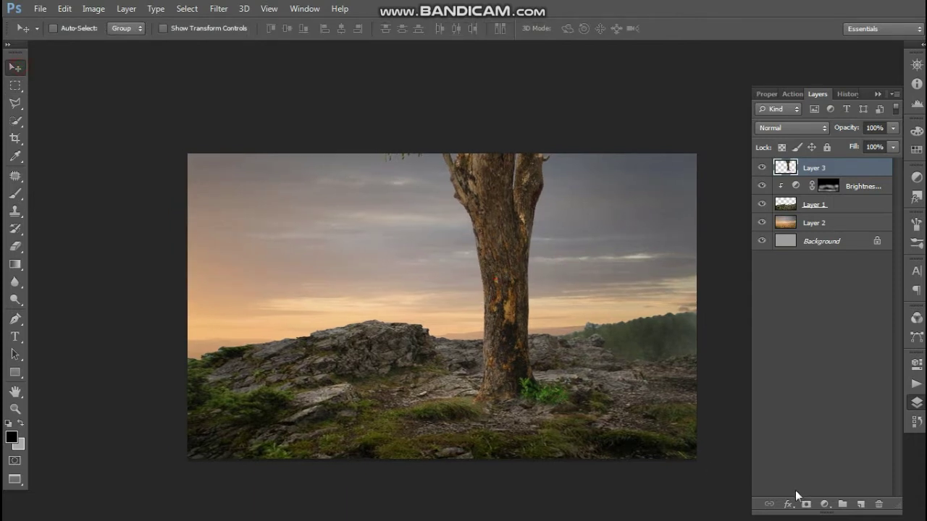
# Add a Brightness/Contrast adjustment above the trunk with brightness lowered to about -72
pyautogui.click(824, 504)
pyautogui.click(834, 259)
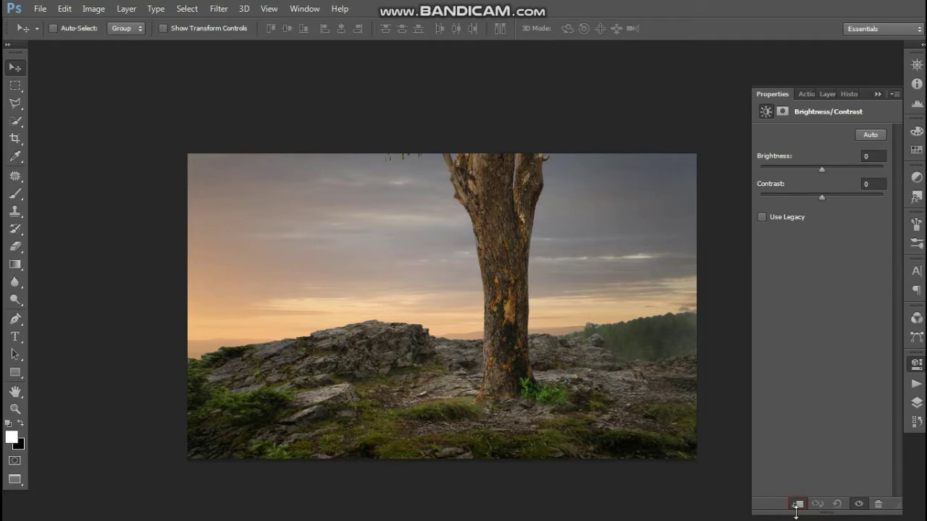
pyautogui.moveTo(821, 169); pyautogui.dragTo(679, 166)
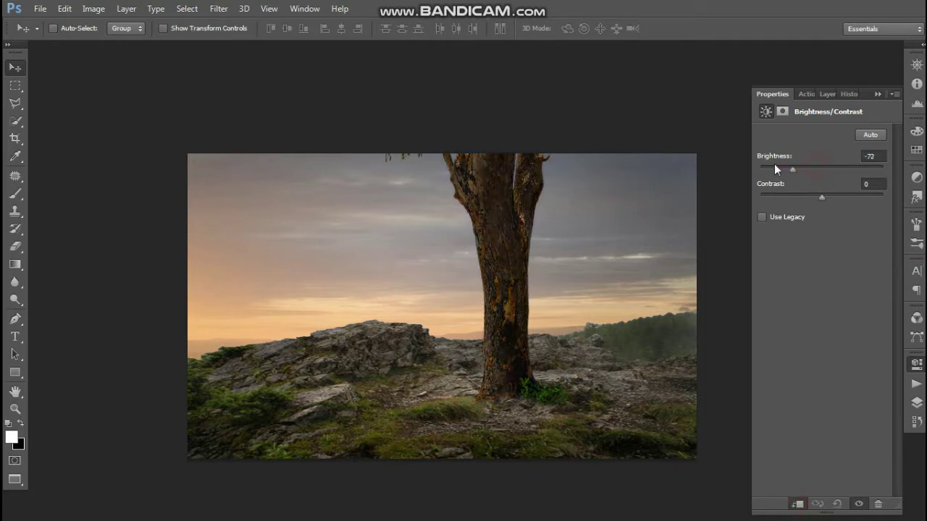
pyautogui.click(879, 93)
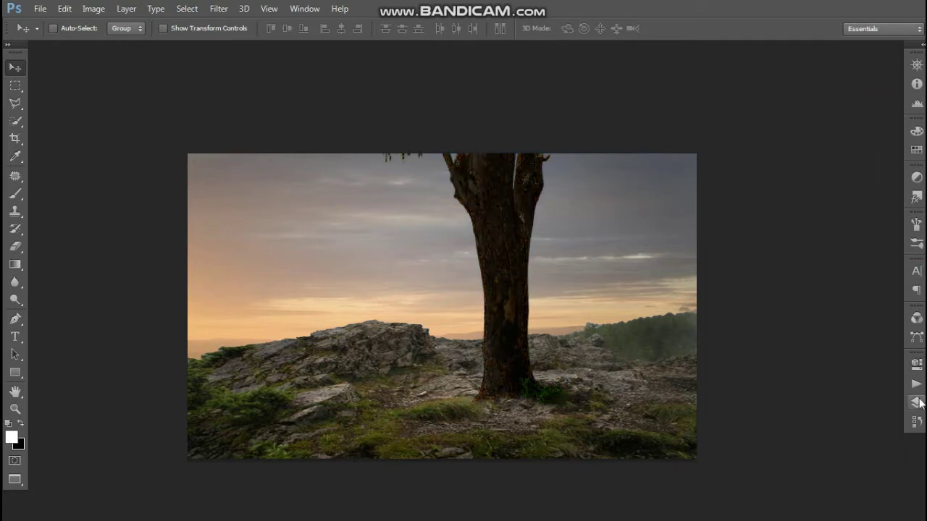
pyautogui.click(916, 399)
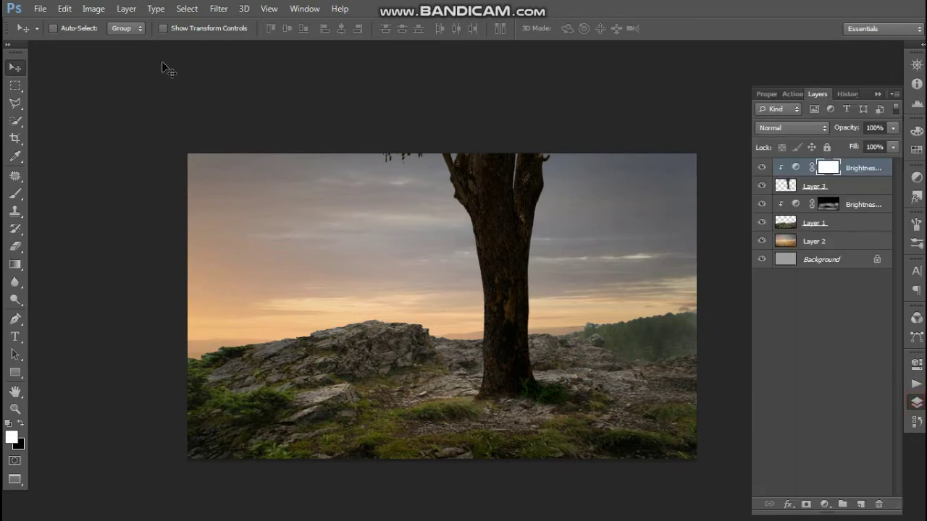
pyautogui.click(93, 8)
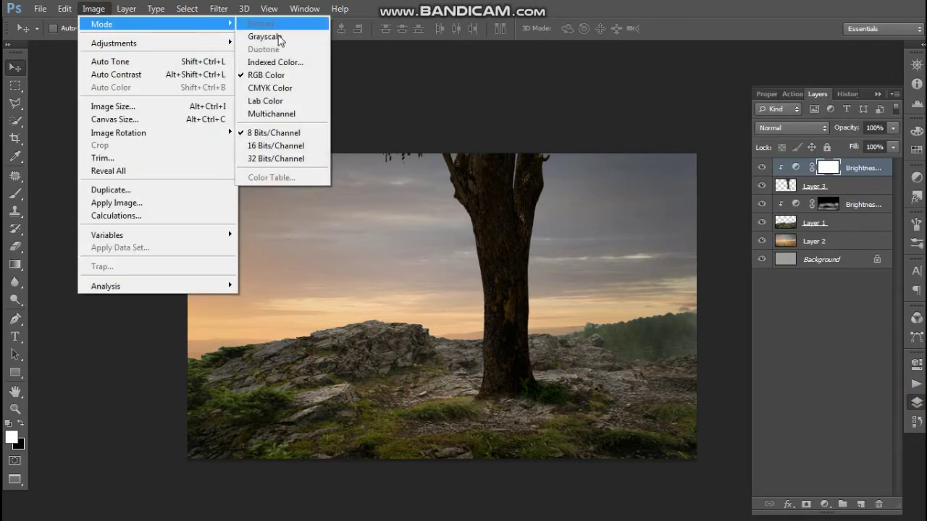
pyautogui.moveTo(114, 42)
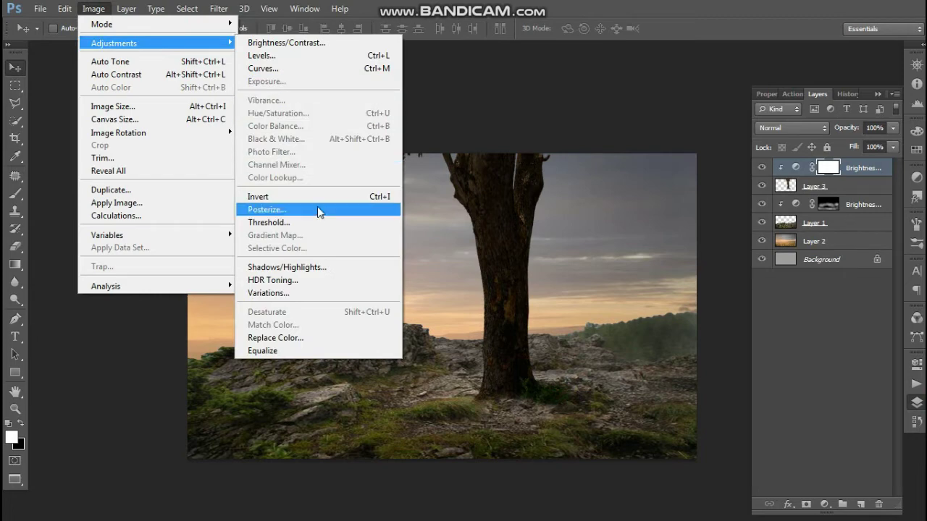
# Invert the adjustment's mask to black and paint the darkening back along the trunk
pyautogui.click(319, 200)
pyautogui.moveTo(531, 250); pyautogui.dragTo(83, 234)
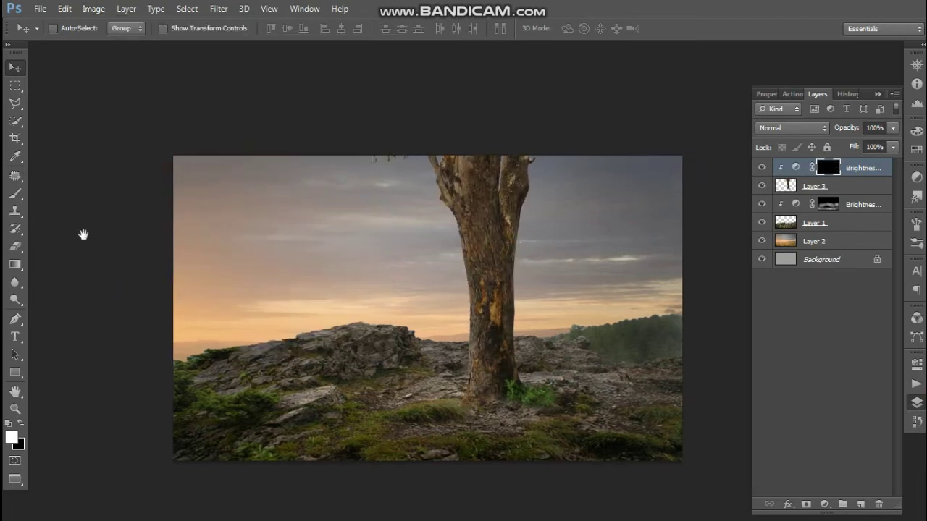
pyautogui.click(16, 194)
pyautogui.moveTo(497, 290)
pyautogui.mouseDown()
pyautogui.moveTo(492, 155)
pyautogui.moveTo(513, 155)
pyautogui.mouseUp()
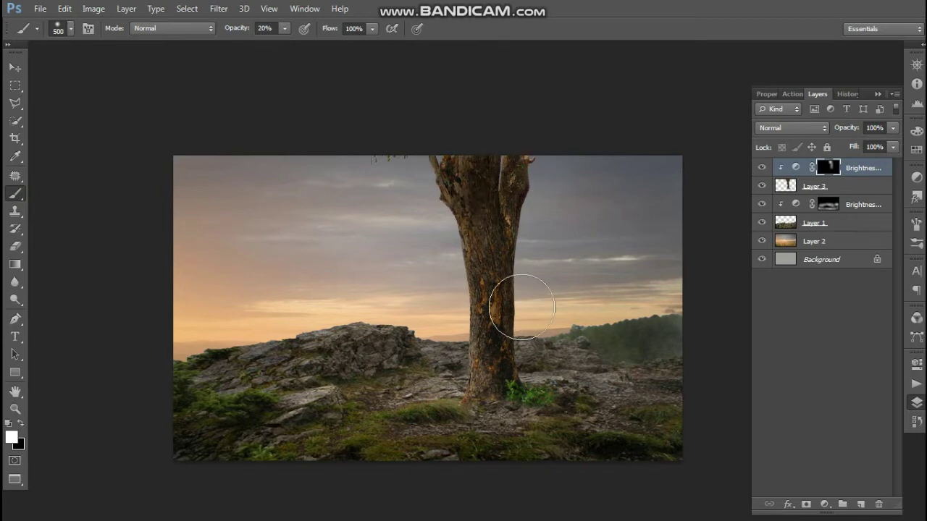
pyautogui.moveTo(502, 280)
pyautogui.mouseDown()
pyautogui.moveTo(482, 234)
pyautogui.moveTo(490, 335)
pyautogui.moveTo(484, 300)
pyautogui.moveTo(437, 360)
pyautogui.moveTo(425, 253)
pyautogui.moveTo(437, 258)
pyautogui.moveTo(428, 294)
pyautogui.mouseUp()
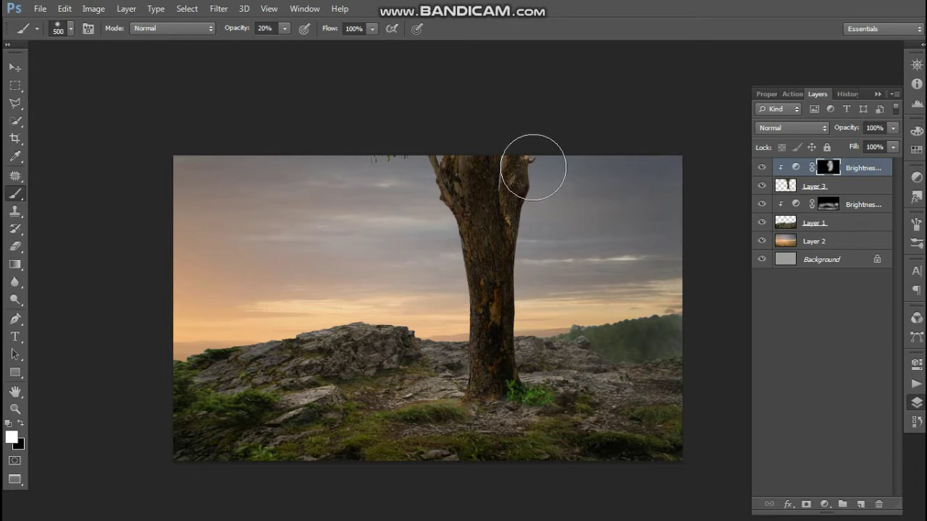
pyautogui.moveTo(486, 357)
pyautogui.mouseDown()
pyautogui.moveTo(455, 403)
pyautogui.moveTo(435, 252)
pyautogui.moveTo(464, 174)
pyautogui.moveTo(439, 166)
pyautogui.moveTo(517, 331)
pyautogui.moveTo(439, 383)
pyautogui.mouseUp()
pyautogui.moveTo(459, 279)
pyautogui.mouseDown()
pyautogui.moveTo(424, 273)
pyautogui.moveTo(441, 238)
pyautogui.moveTo(455, 298)
pyautogui.moveTo(450, 380)
pyautogui.moveTo(480, 314)
pyautogui.moveTo(441, 331)
pyautogui.moveTo(459, 275)
pyautogui.moveTo(448, 234)
pyautogui.moveTo(471, 178)
pyautogui.mouseUp()
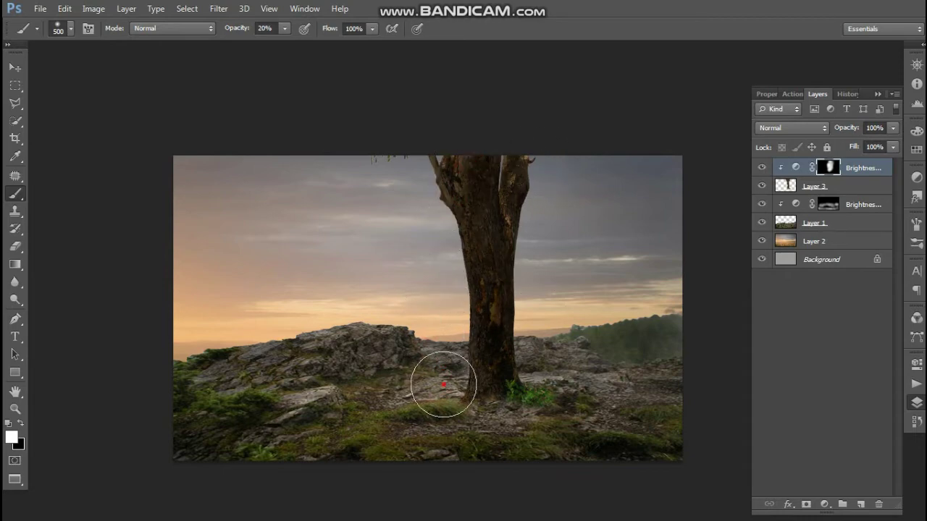
pyautogui.moveTo(447, 321)
pyautogui.mouseDown()
pyautogui.moveTo(445, 403)
pyautogui.moveTo(480, 273)
pyautogui.moveTo(463, 166)
pyautogui.moveTo(476, 165)
pyautogui.mouseUp()
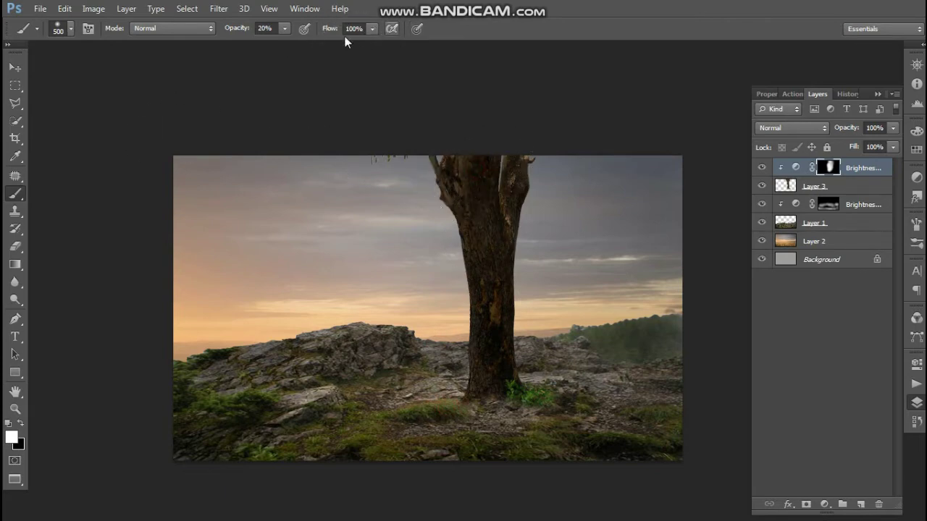
pyautogui.click(8, 68)
pyautogui.moveTo(480, 295); pyautogui.dragTo(734, 255)
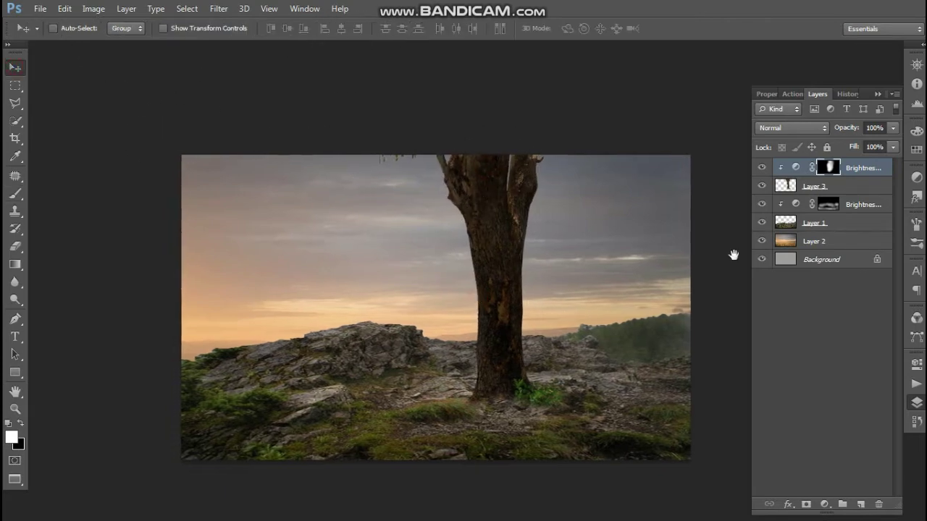
# Target the ground adjustment's mask and brush over the left rocks and central ground
pyautogui.click(786, 231)
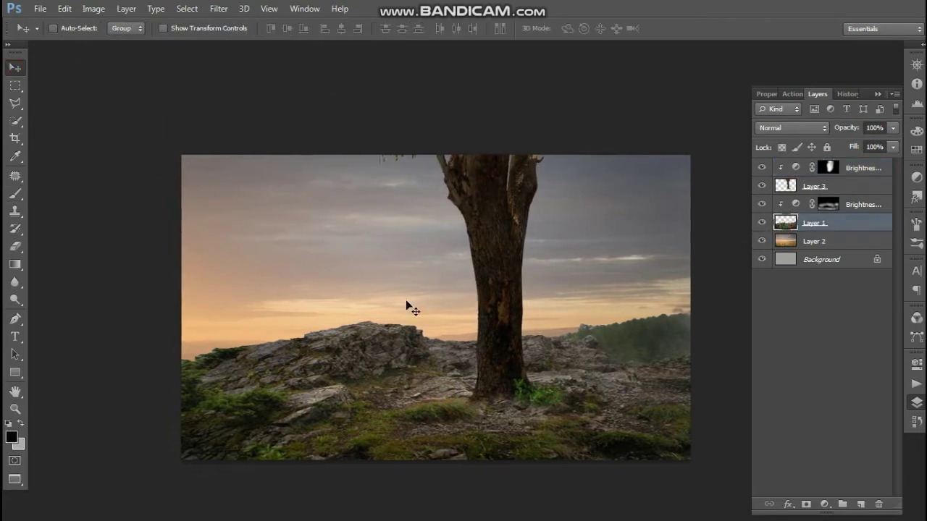
pyautogui.click(826, 205)
pyautogui.click(15, 194)
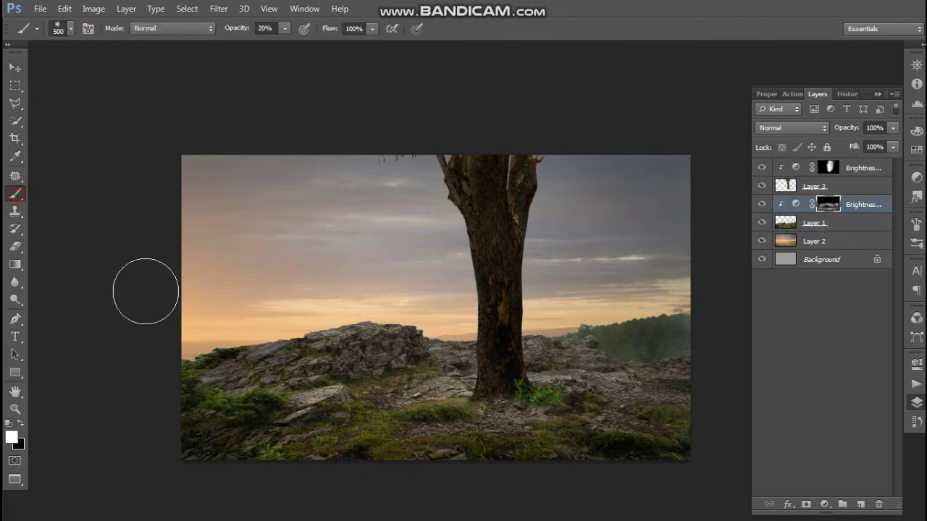
pyautogui.moveTo(368, 319); pyautogui.dragTo(377, 353)
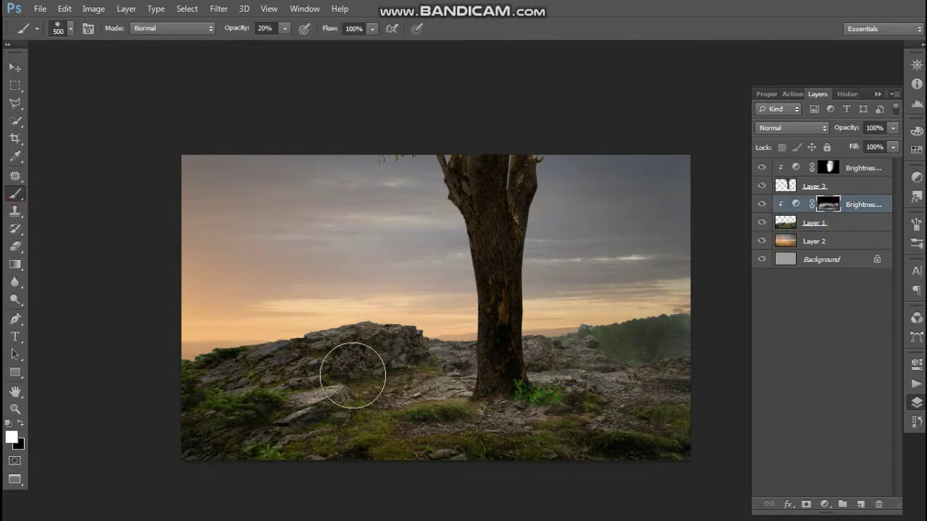
pyautogui.click(393, 356)
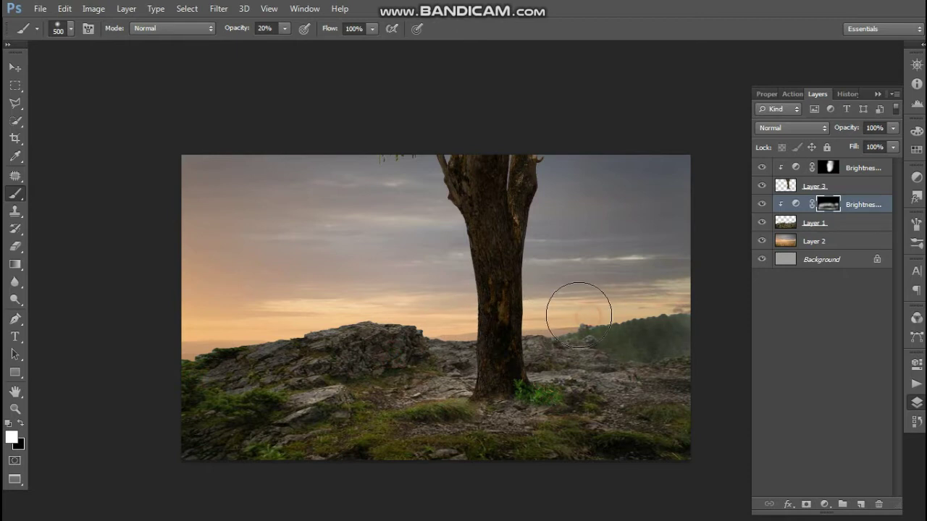
# Dab the mask over the right rocks, hills, grass, sky and left rocks
pyautogui.click(680, 361)
pyautogui.click(617, 337)
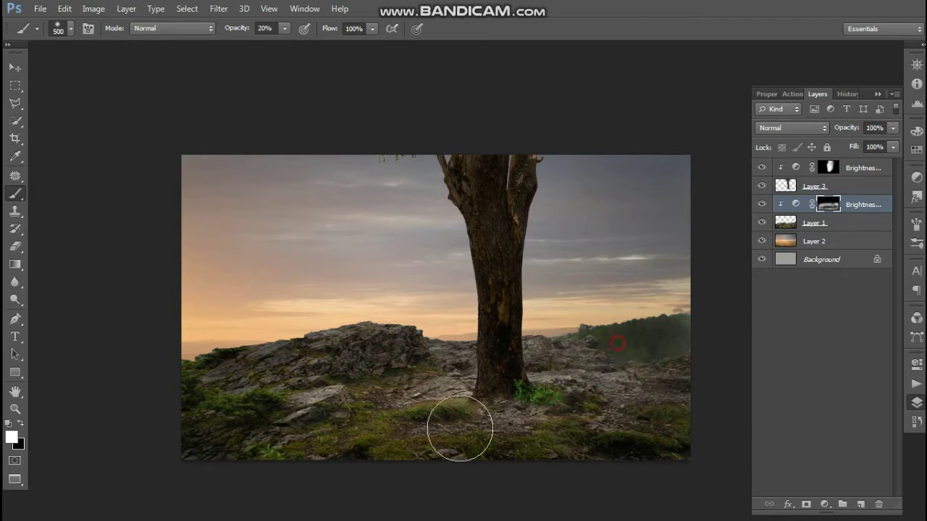
pyautogui.click(250, 441)
pyautogui.click(248, 415)
pyautogui.click(240, 370)
pyautogui.click(306, 310)
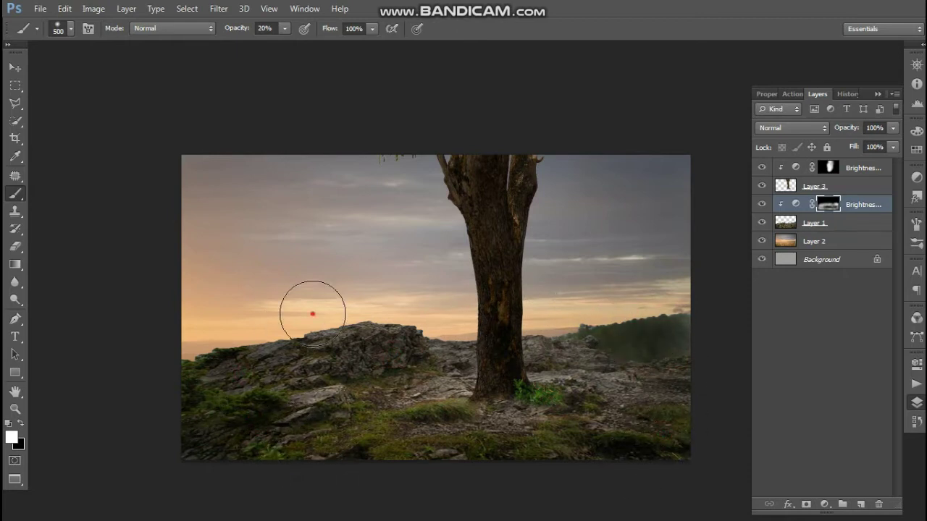
pyautogui.click(376, 293)
pyautogui.click(271, 310)
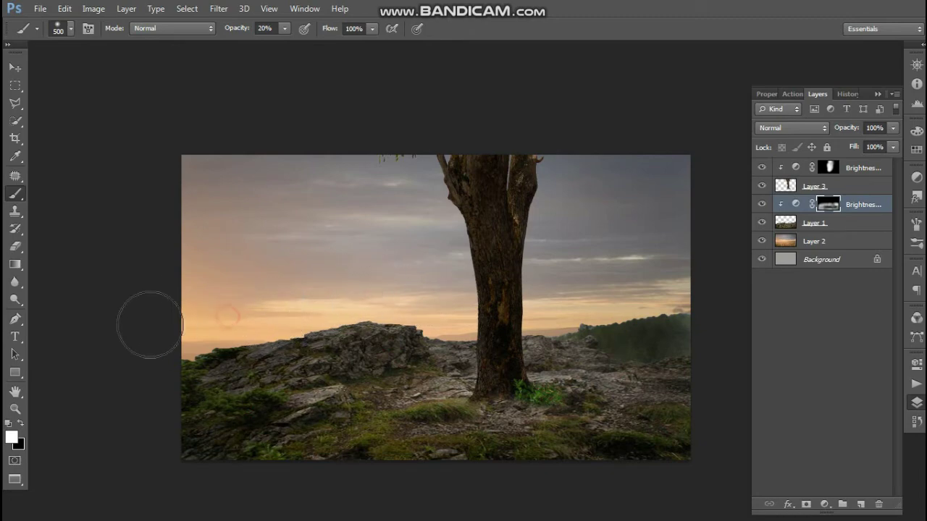
pyautogui.click(15, 67)
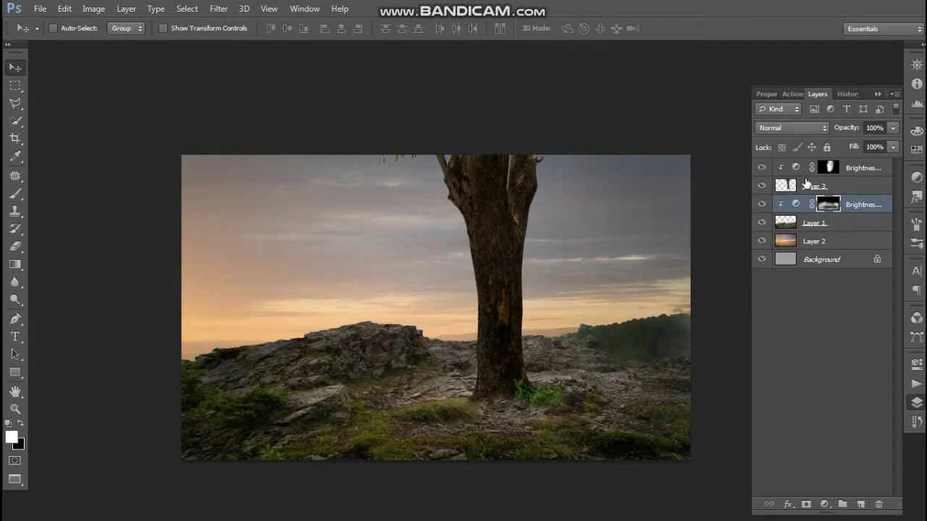
# Target the tree adjustment's mask and dab near the trunk edge, raising brush opacity to 100%
pyautogui.click(830, 169)
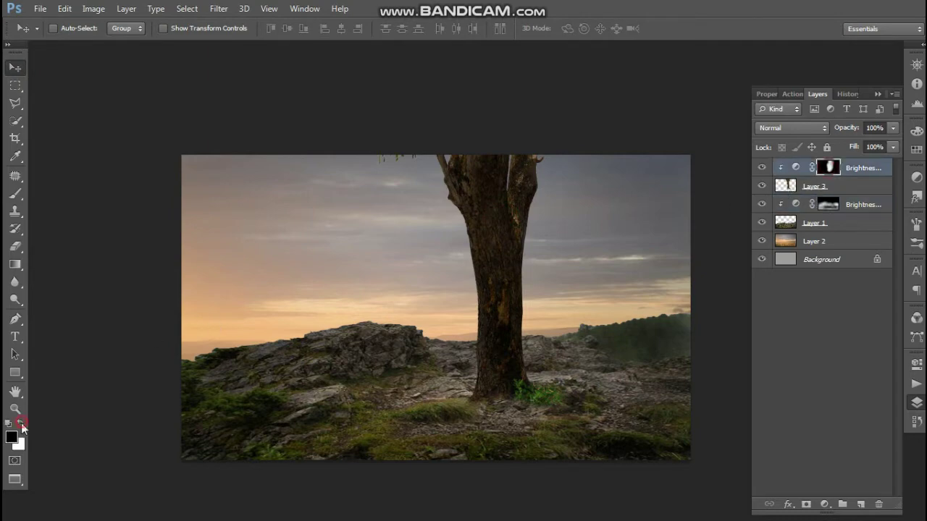
pyautogui.press('b')
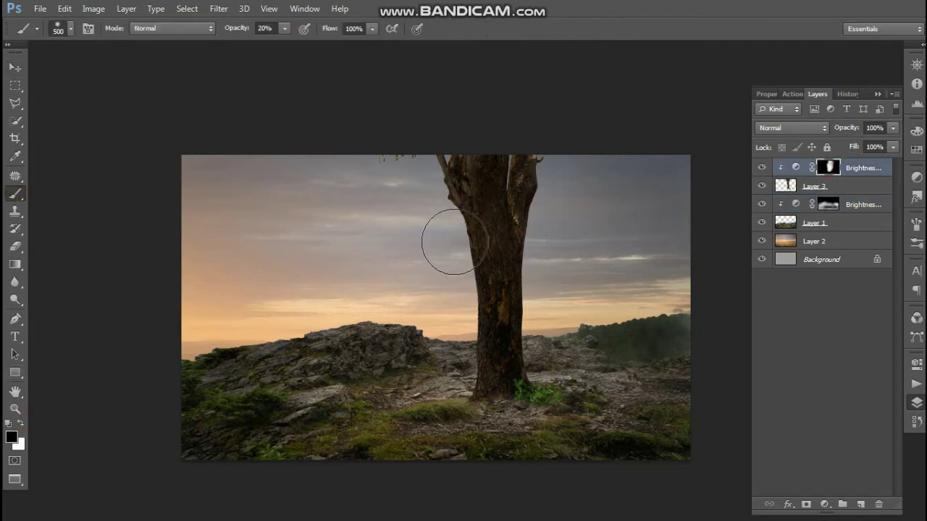
pyautogui.press('[')
pyautogui.press('[')
pyautogui.press('[')
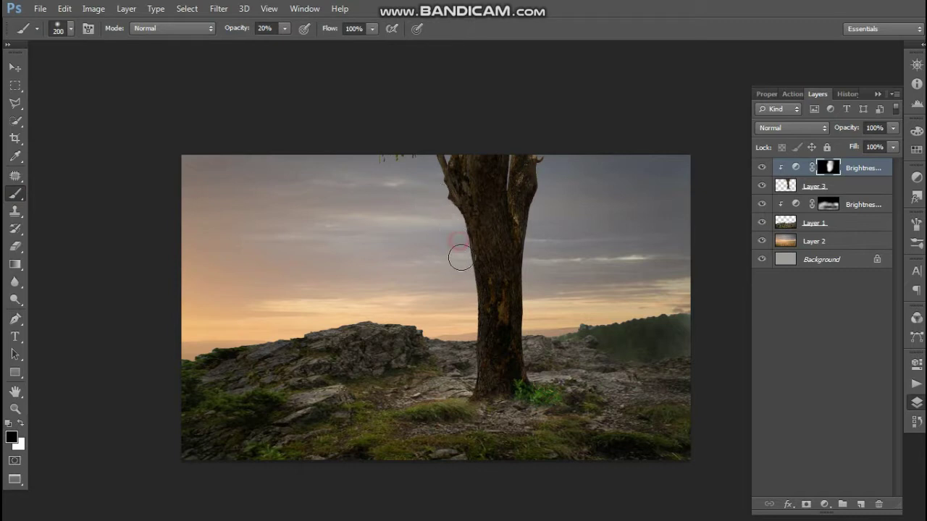
pyautogui.click(466, 276)
pyautogui.click(285, 28)
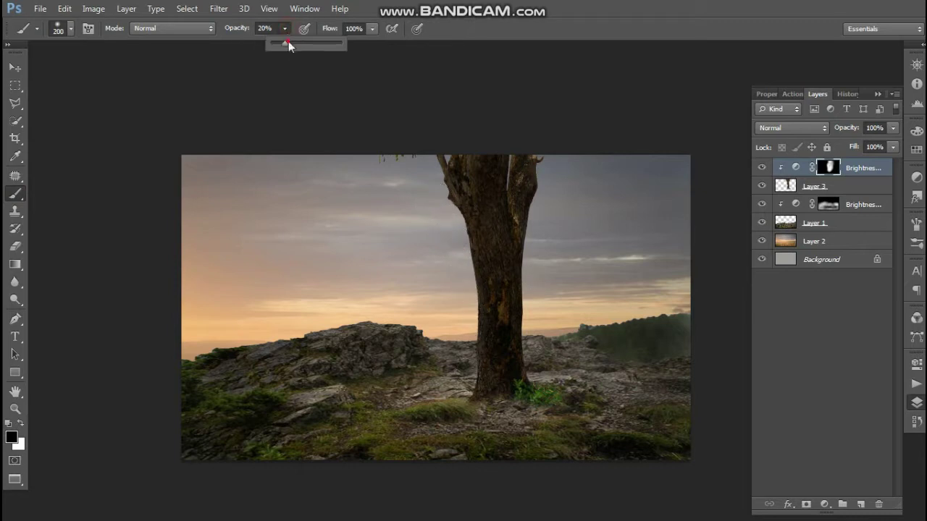
pyautogui.moveTo(296, 42); pyautogui.dragTo(305, 42)
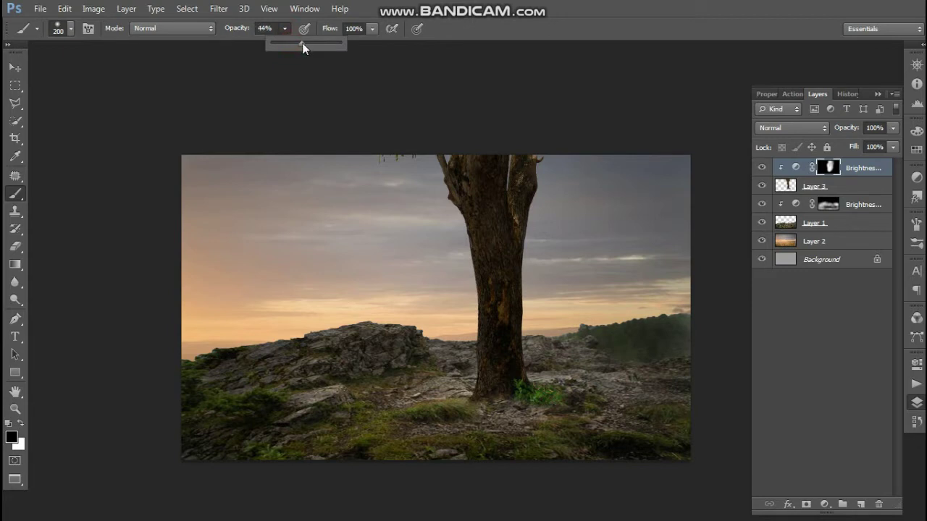
pyautogui.click(461, 244)
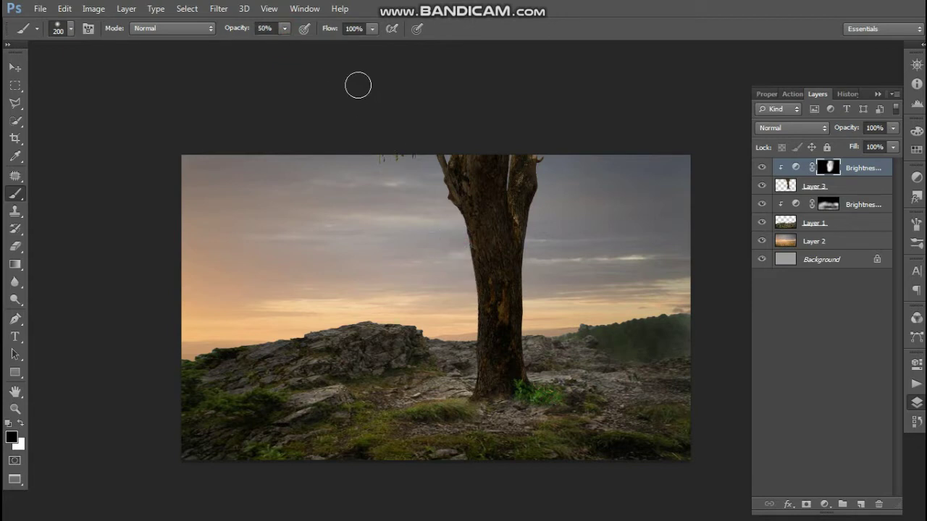
pyautogui.click(285, 28)
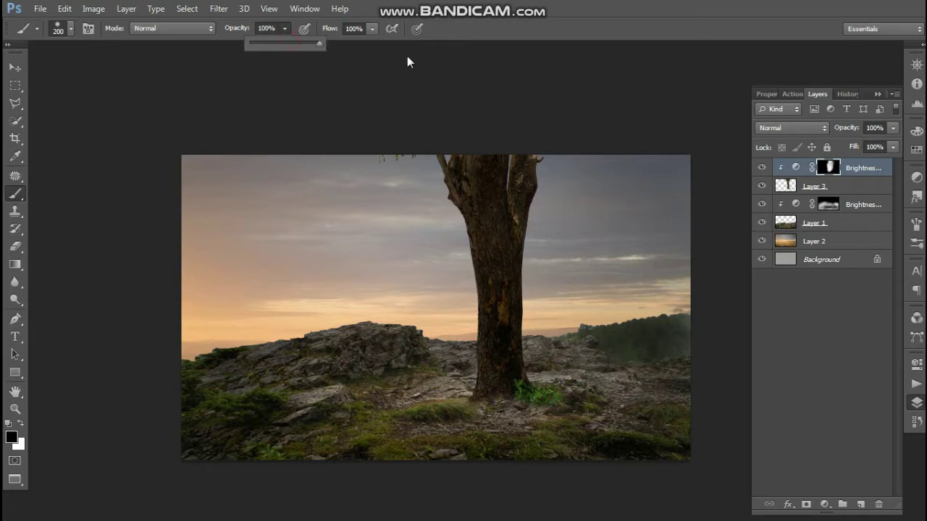
pyautogui.click(449, 247)
# Paint black on the mask along the trunk's left edge with a slightly larger brush
pyautogui.moveTo(458, 242); pyautogui.dragTo(459, 271)
pyautogui.press(']')
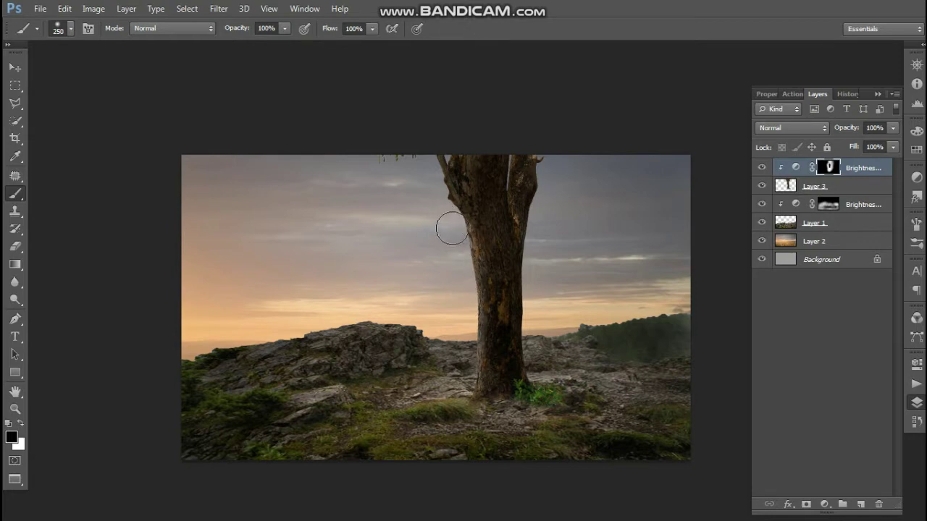
pyautogui.moveTo(443, 196)
pyautogui.mouseDown()
pyautogui.moveTo(455, 248)
pyautogui.moveTo(451, 382)
pyautogui.mouseUp()
pyautogui.moveTo(451, 211); pyautogui.dragTo(451, 228)
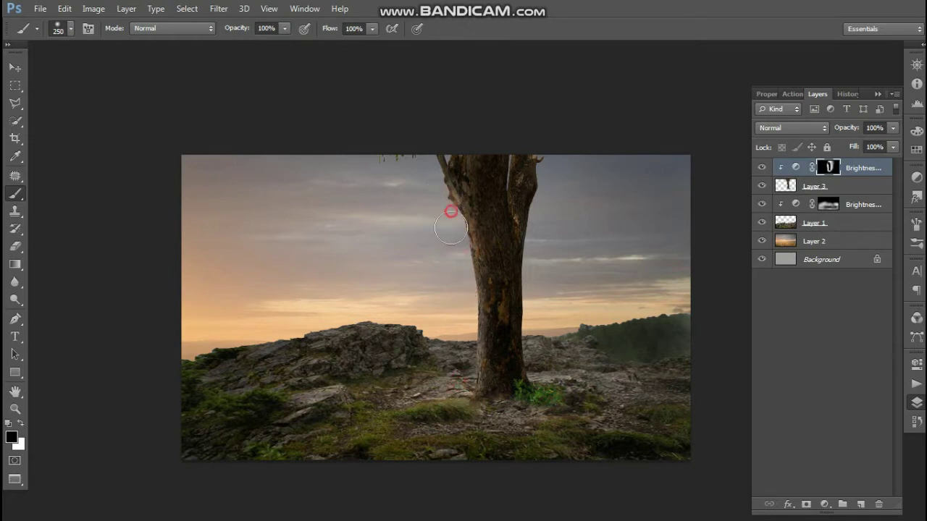
pyautogui.moveTo(458, 271); pyautogui.dragTo(445, 312)
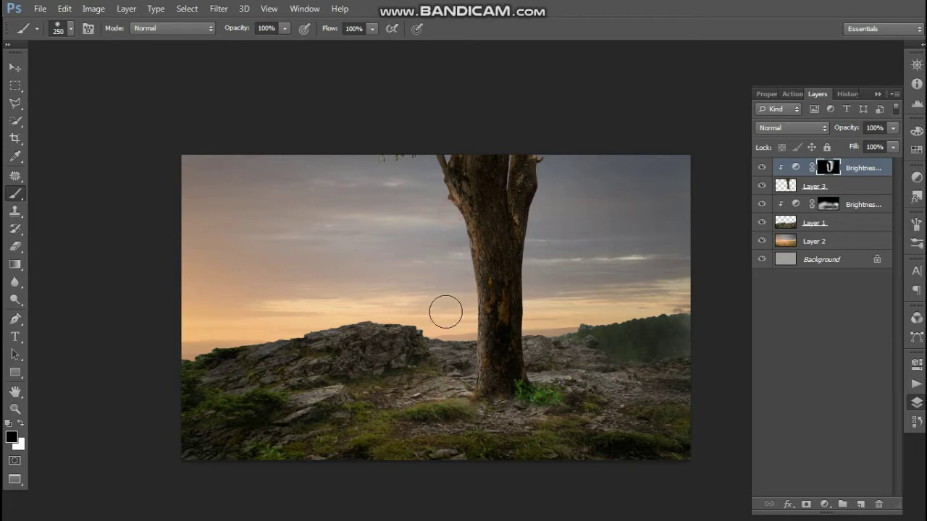
# Repaint the trunk in white on the mask, then touch up its left edge in black
pyautogui.click(21, 425)
pyautogui.moveTo(518, 207); pyautogui.dragTo(513, 293)
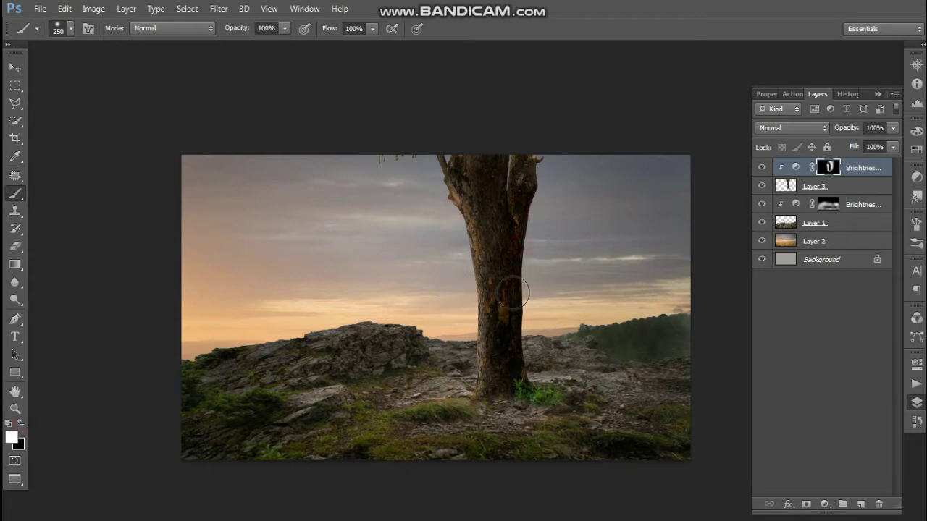
pyautogui.moveTo(494, 222); pyautogui.dragTo(497, 259)
pyautogui.moveTo(480, 161); pyautogui.dragTo(527, 175)
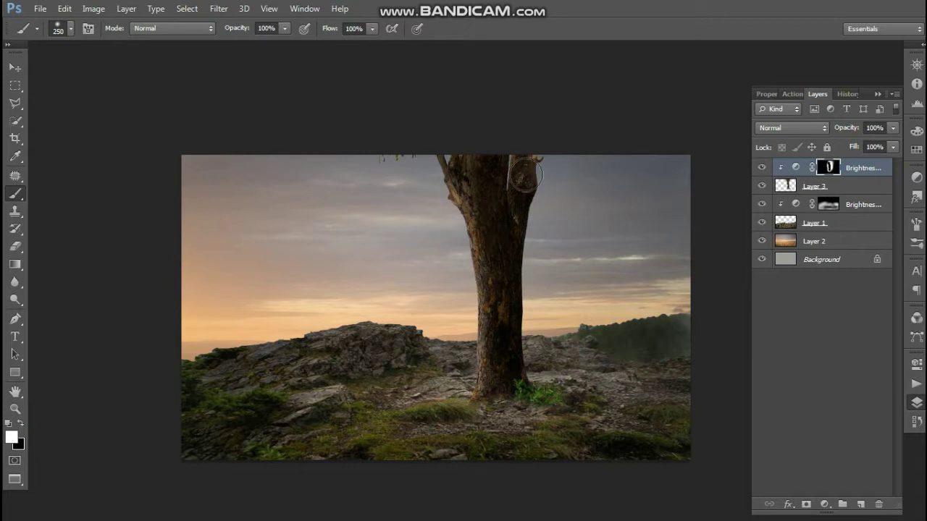
pyautogui.moveTo(497, 253)
pyautogui.mouseDown()
pyautogui.moveTo(498, 212)
pyautogui.moveTo(488, 200)
pyautogui.mouseUp()
pyautogui.click(506, 384)
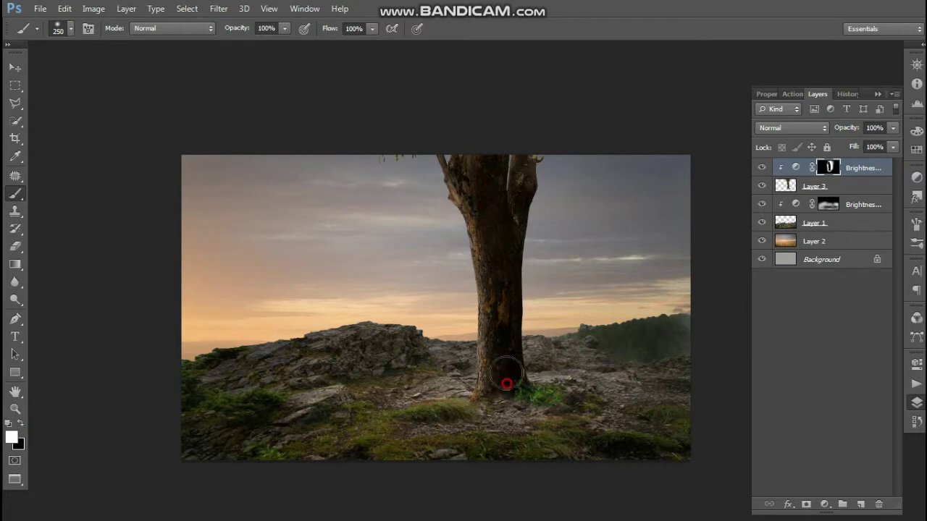
pyautogui.moveTo(506, 384)
pyautogui.mouseDown()
pyautogui.moveTo(499, 275)
pyautogui.moveTo(514, 372)
pyautogui.moveTo(502, 248)
pyautogui.mouseUp()
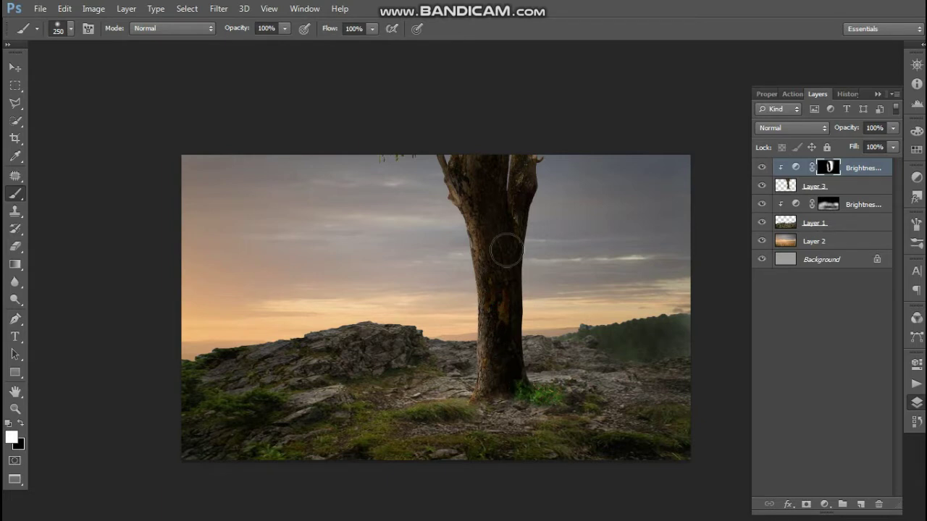
pyautogui.click(21, 424)
pyautogui.moveTo(451, 239); pyautogui.dragTo(461, 290)
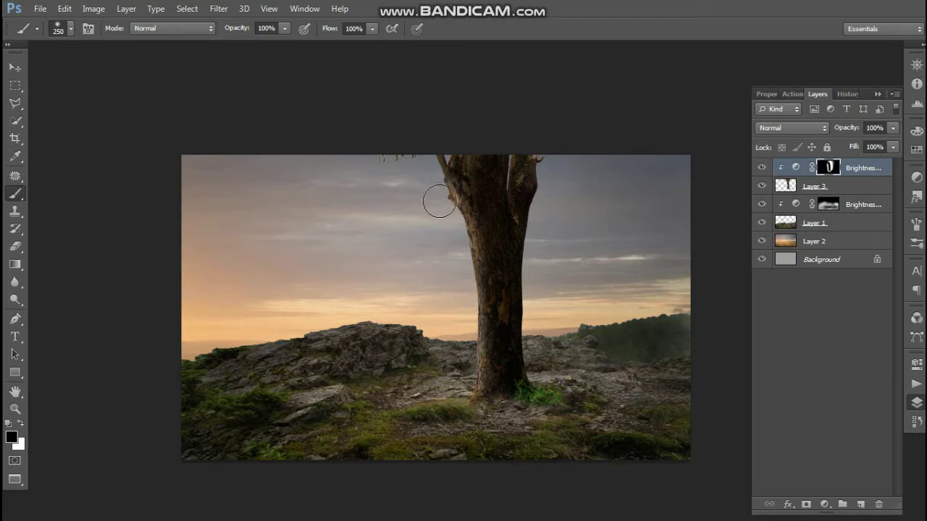
# Open the full-view tree PNG and marquee-select its leafy crown
pyautogui.click(14, 67)
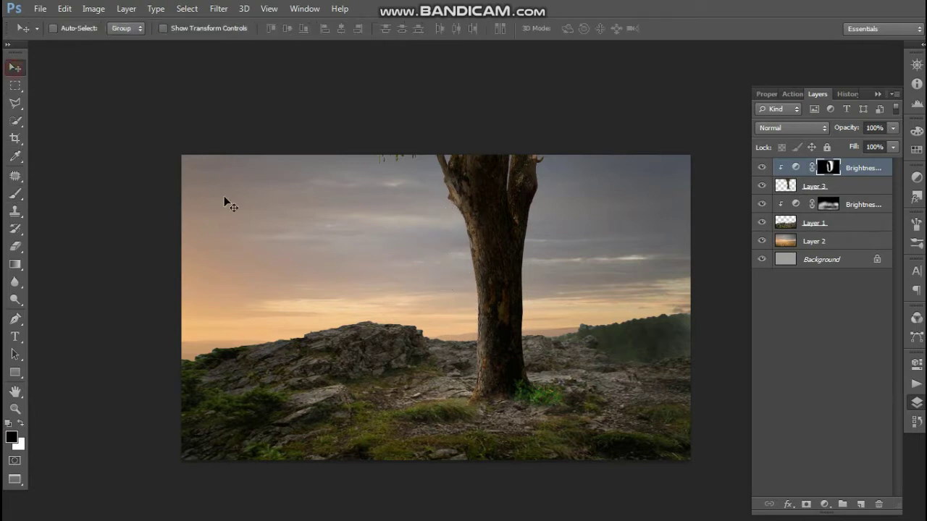
pyautogui.moveTo(338, 230); pyautogui.dragTo(333, 234)
pyautogui.hotkey('ctrl', 'o')
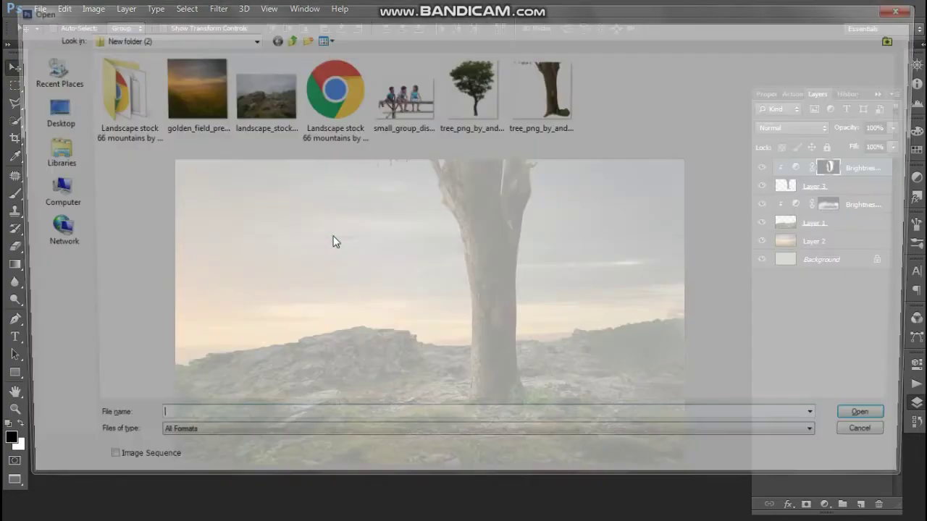
pyautogui.click(472, 85)
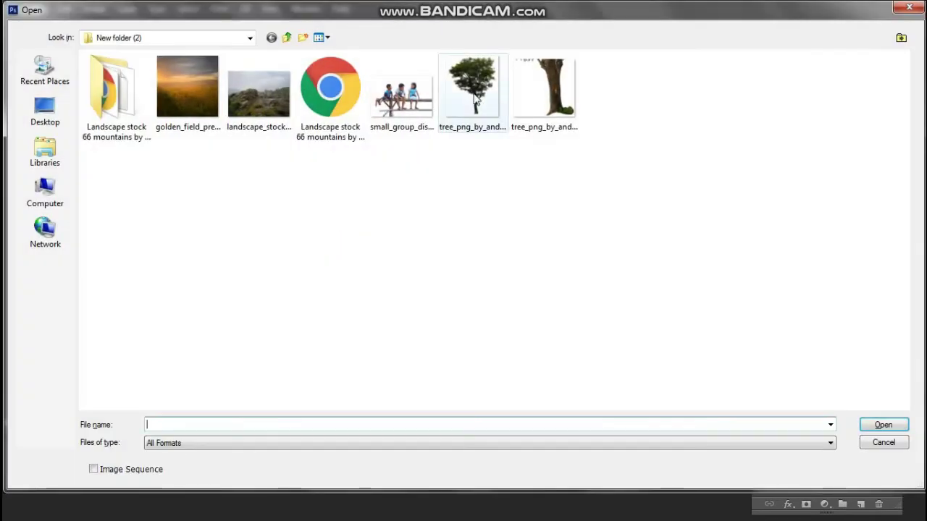
pyautogui.click(904, 429)
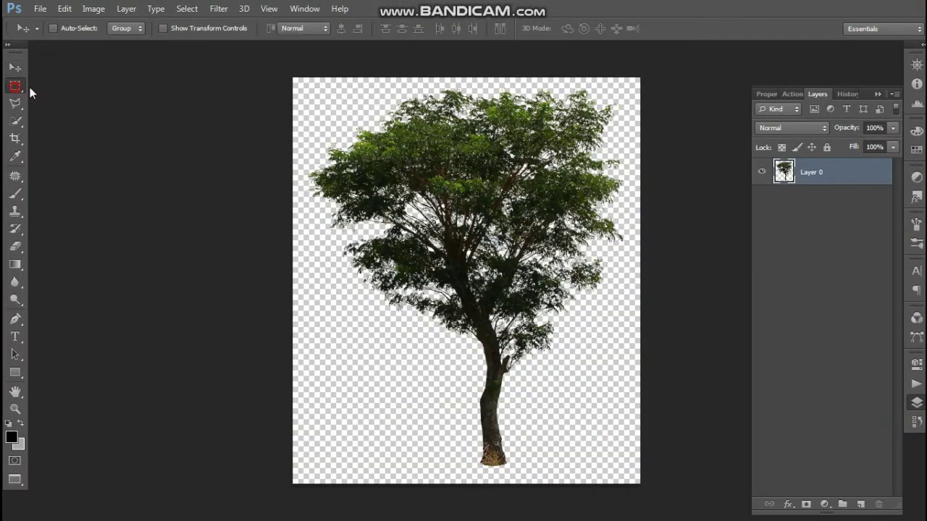
pyautogui.click(15, 86)
pyautogui.moveTo(265, 66)
pyautogui.mouseDown()
pyautogui.moveTo(583, 246)
pyautogui.moveTo(741, 444)
pyautogui.moveTo(691, 439)
pyautogui.mouseUp()
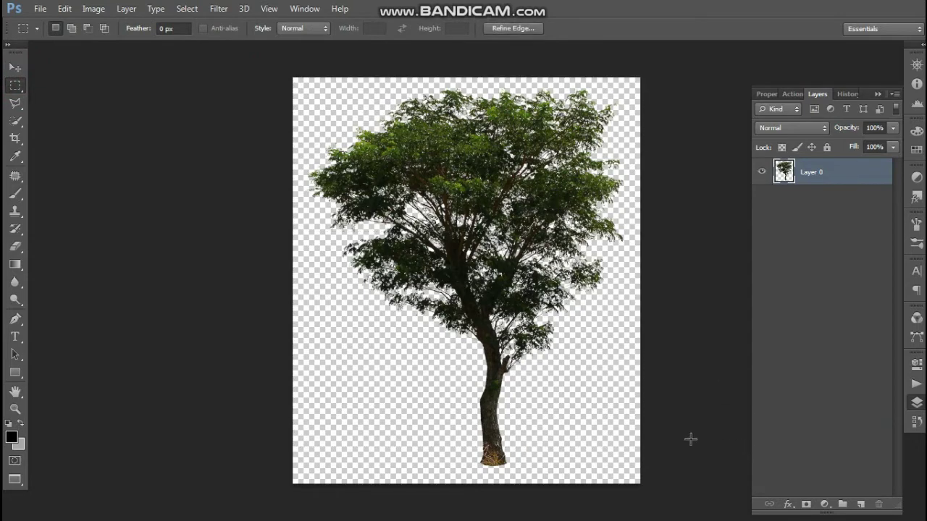
pyautogui.press('Delete')
pyautogui.hotkey('ctrl', 'd')
# Close the PNG unsaved and paste the crown into the composite as Layer 4
pyautogui.hotkey('ctrl', 'w')
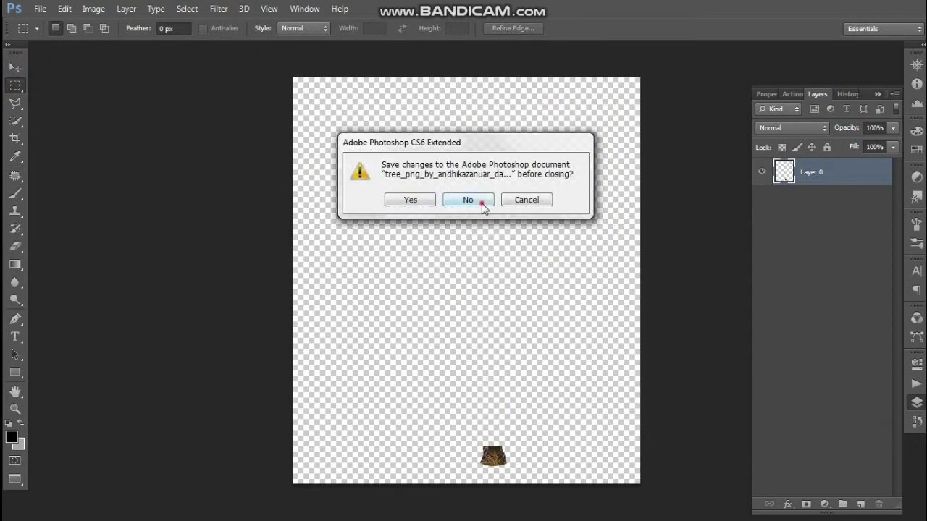
pyautogui.click(482, 205)
pyautogui.hotkey('ctrl', 'v')
pyautogui.click(516, 240)
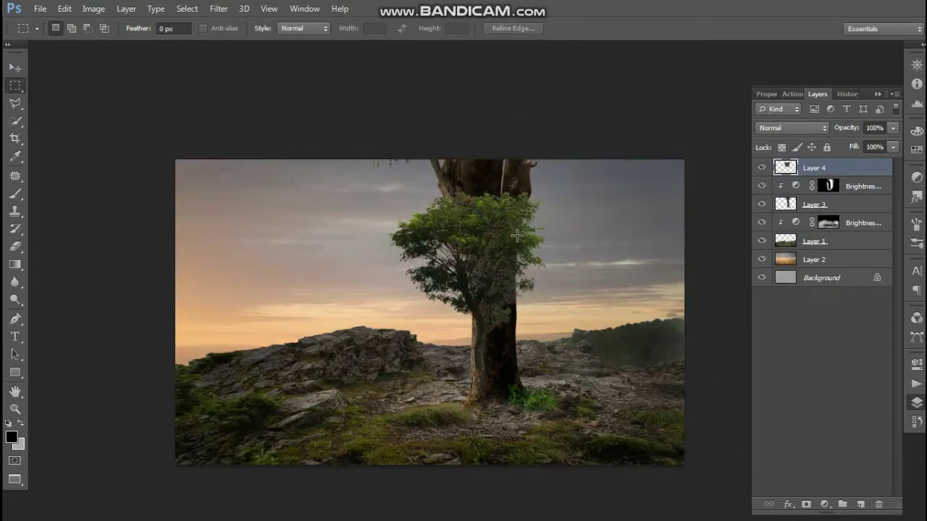
# Move the foliage crown up onto the trunk top and rotate it about -61 degrees
pyautogui.click(16, 68)
pyautogui.moveTo(472, 272)
pyautogui.mouseDown()
pyautogui.moveTo(478, 202)
pyautogui.moveTo(467, 210)
pyautogui.mouseUp()
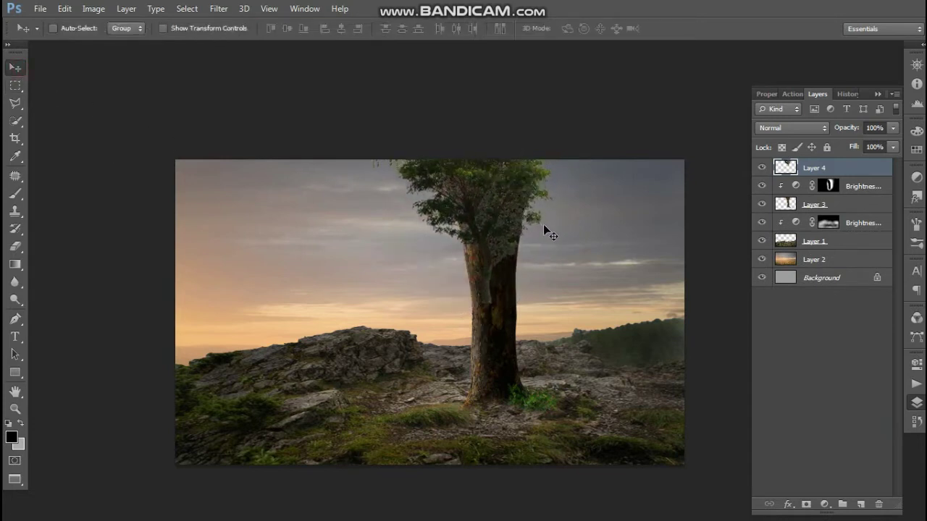
pyautogui.hotkey('ctrl', 't')
pyautogui.moveTo(571, 207); pyautogui.dragTo(500, 138)
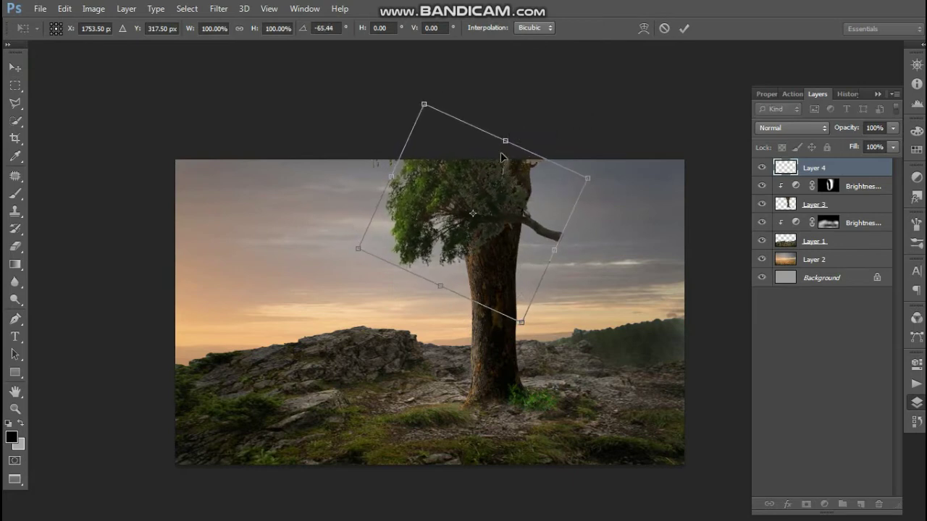
pyautogui.click(684, 29)
pyautogui.moveTo(490, 211); pyautogui.dragTo(479, 198)
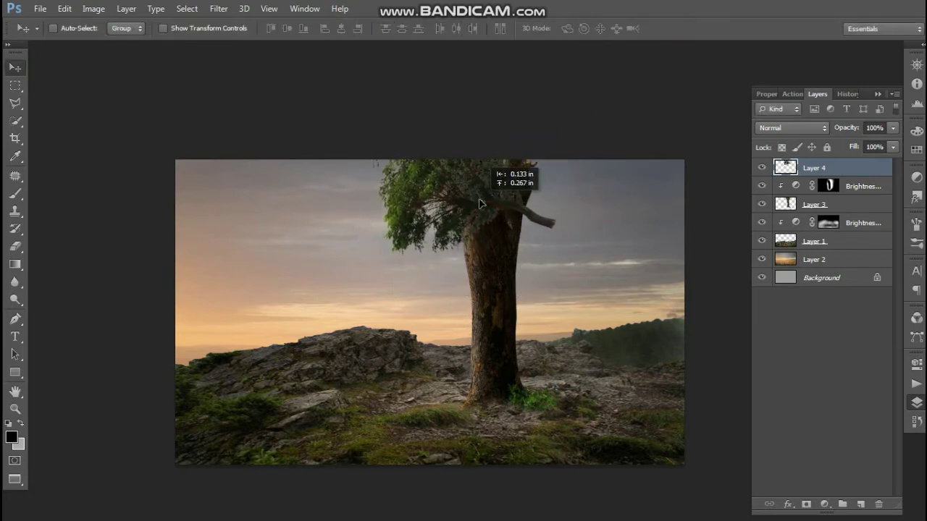
# Send Layer 4 behind the trunk, tilt it slightly and shift it left
pyautogui.hotkey('ctrl', '[')
pyautogui.hotkey('ctrl', '[')
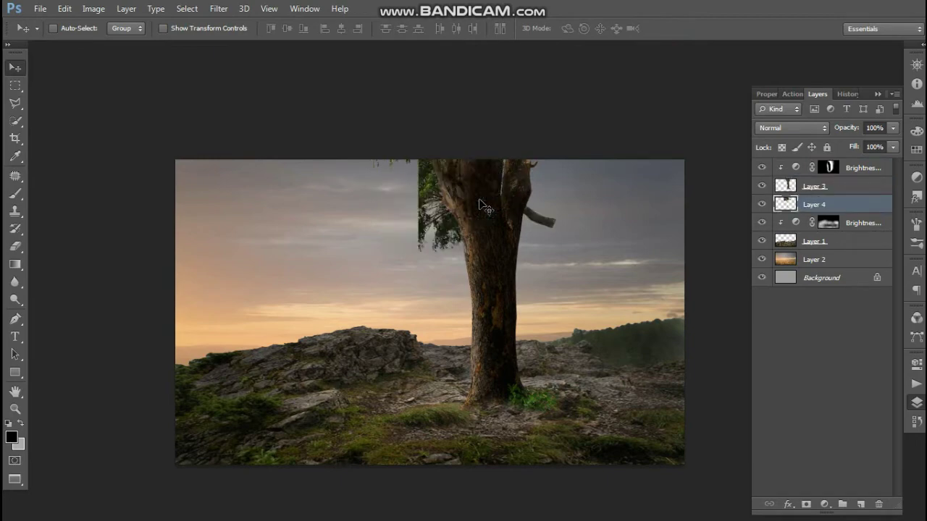
pyautogui.hotkey('ctrl', 't')
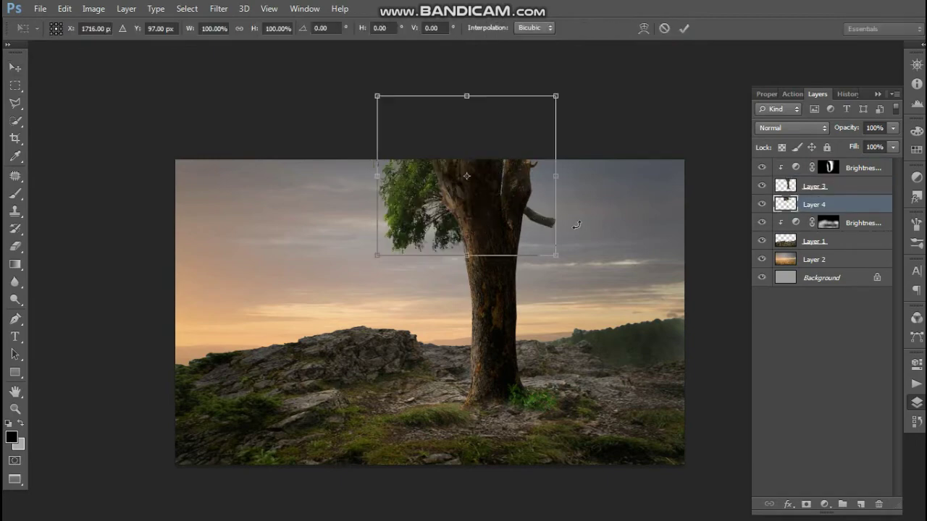
pyautogui.moveTo(586, 193); pyautogui.dragTo(582, 194)
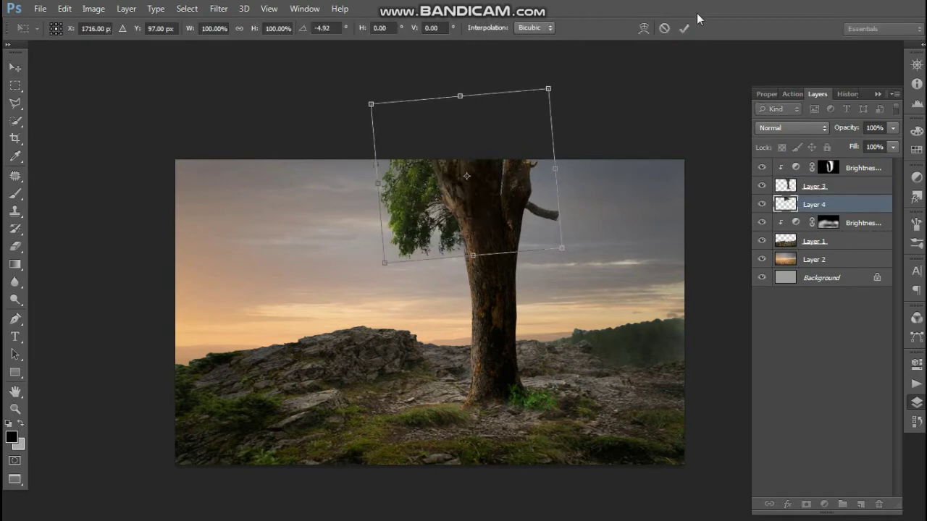
pyautogui.click(683, 28)
pyautogui.scroll(1, 500, 220)
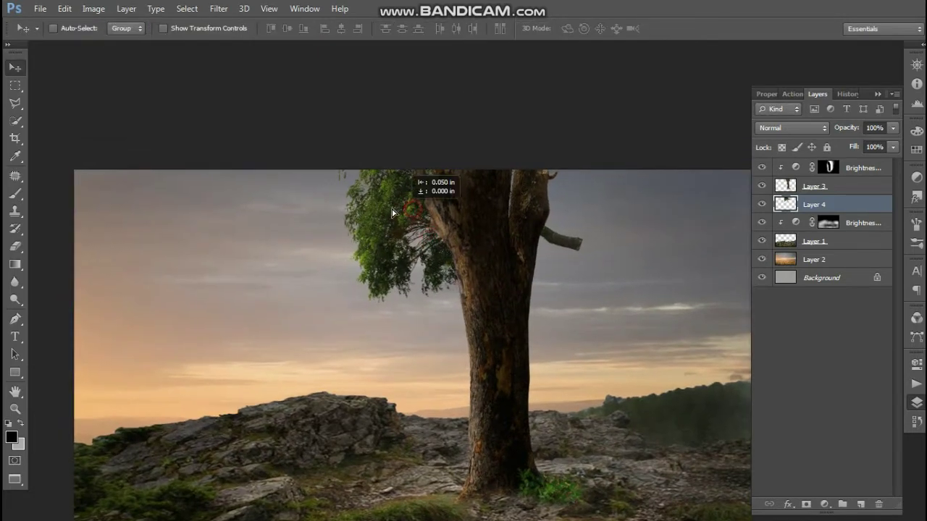
pyautogui.moveTo(417, 212)
pyautogui.mouseDown()
pyautogui.moveTo(397, 210)
pyautogui.moveTo(417, 211)
pyautogui.mouseUp()
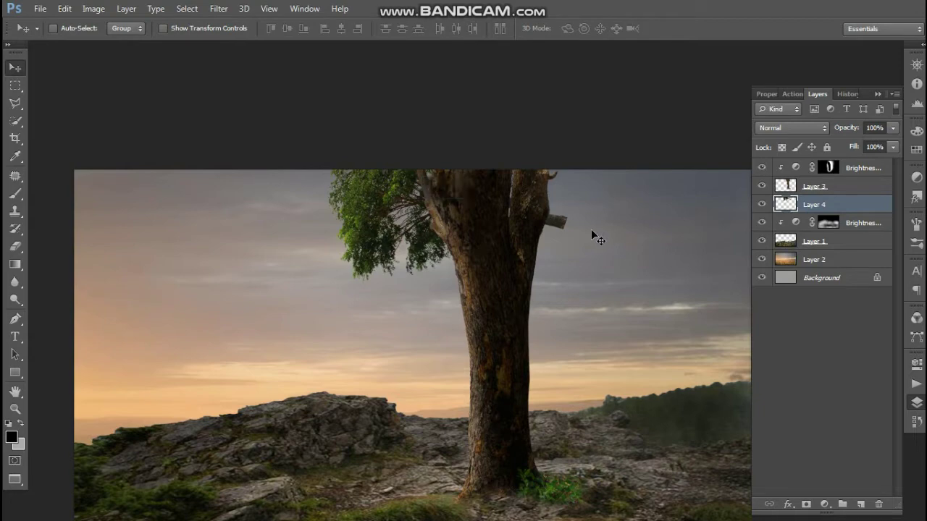
# Re-rotate the foliage piece to about 2.45 degrees against the trunk
pyautogui.hotkey('ctrl', 't')
pyautogui.moveTo(607, 223); pyautogui.dragTo(605, 189)
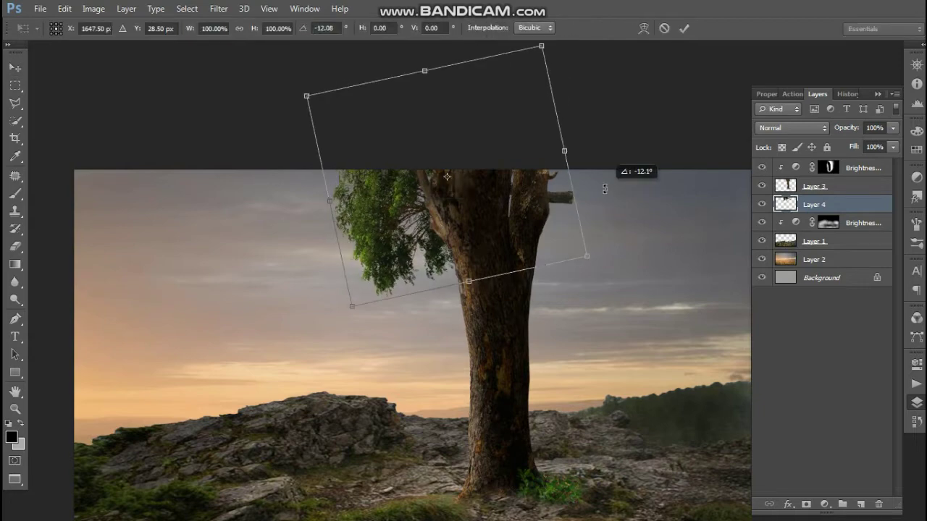
pyautogui.moveTo(605, 189); pyautogui.dragTo(599, 229)
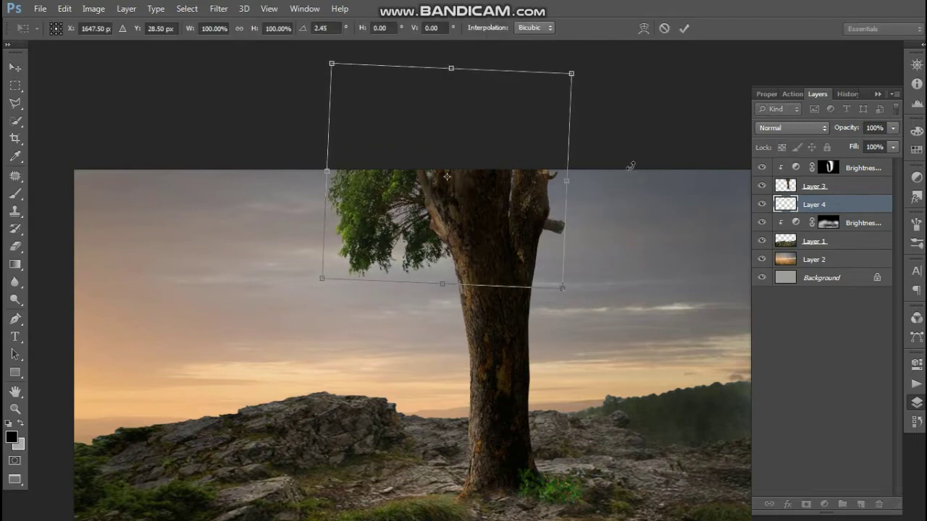
pyautogui.click(684, 31)
pyautogui.moveTo(462, 205); pyautogui.dragTo(475, 196)
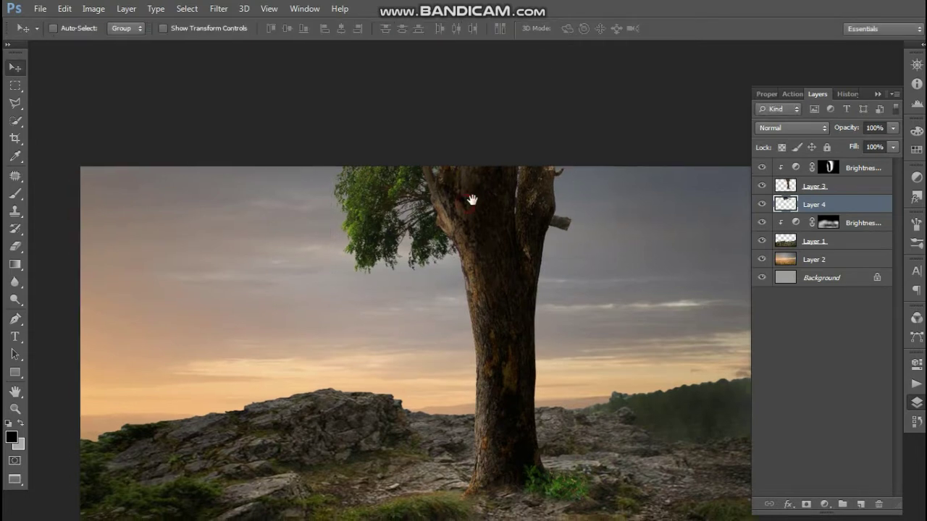
# Delete the broken branch stub right of the trunk using a rectangular selection
pyautogui.click(15, 85)
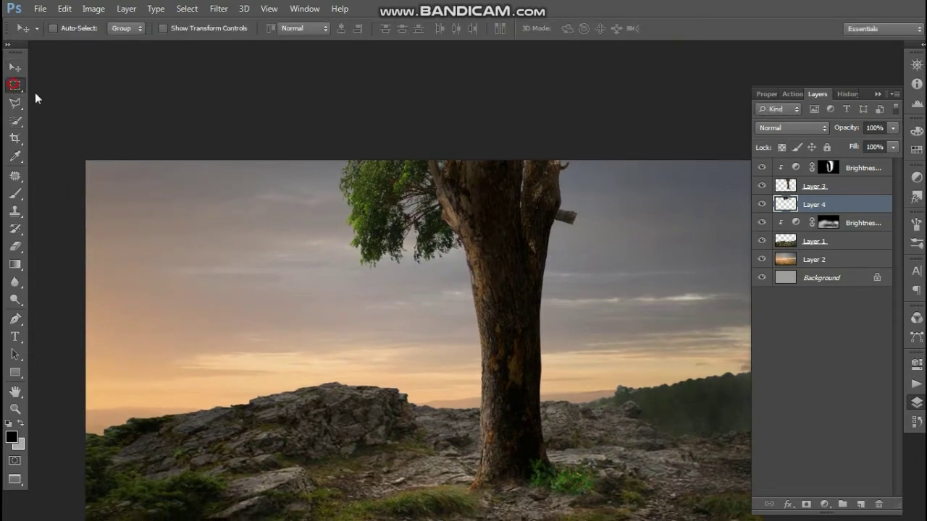
pyautogui.moveTo(513, 331); pyautogui.dragTo(627, 169)
pyautogui.press('Delete')
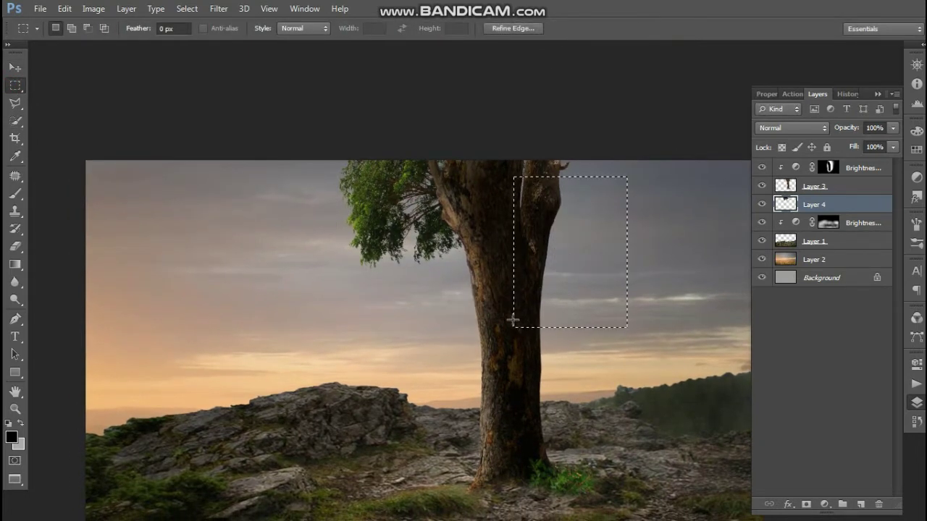
pyautogui.hotkey('ctrl', 'd')
# Fit the whole image in the window and recentre it
pyautogui.click(15, 67)
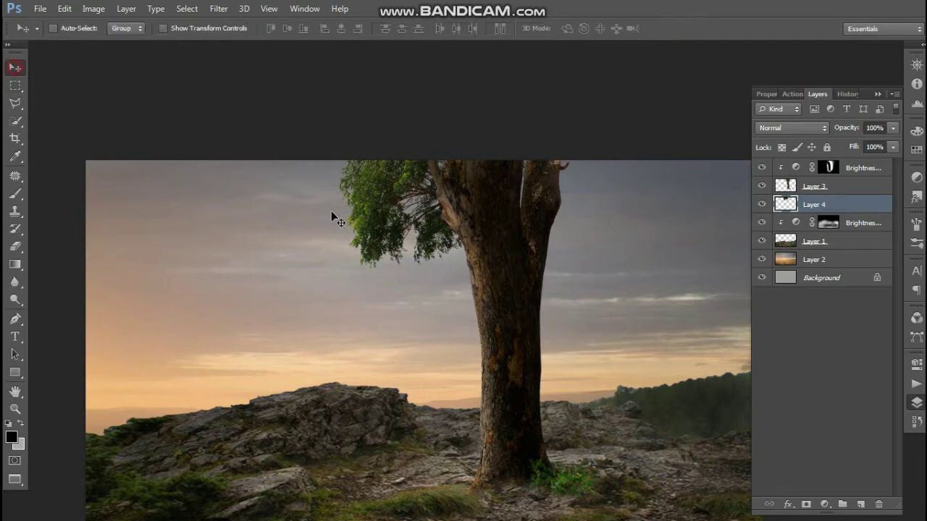
pyautogui.hotkey('ctrl', '-')
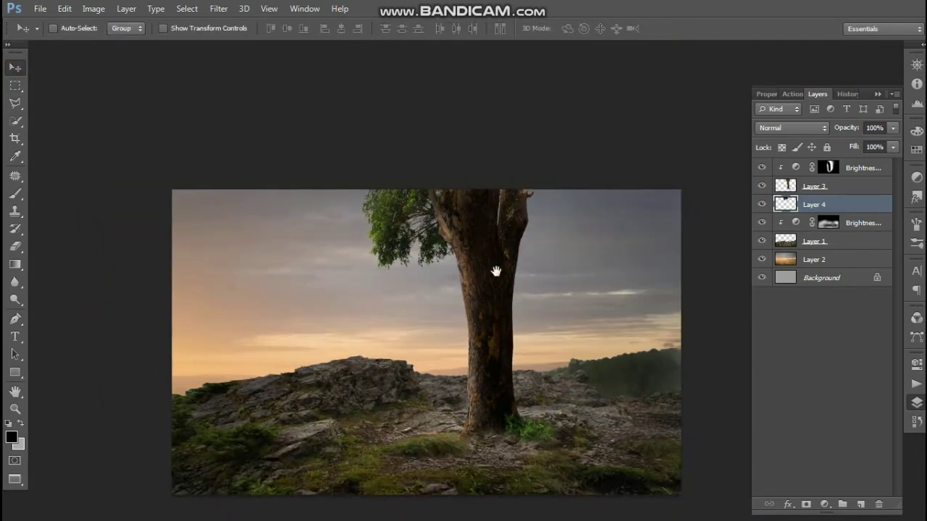
pyautogui.scroll(1, 484, 249)
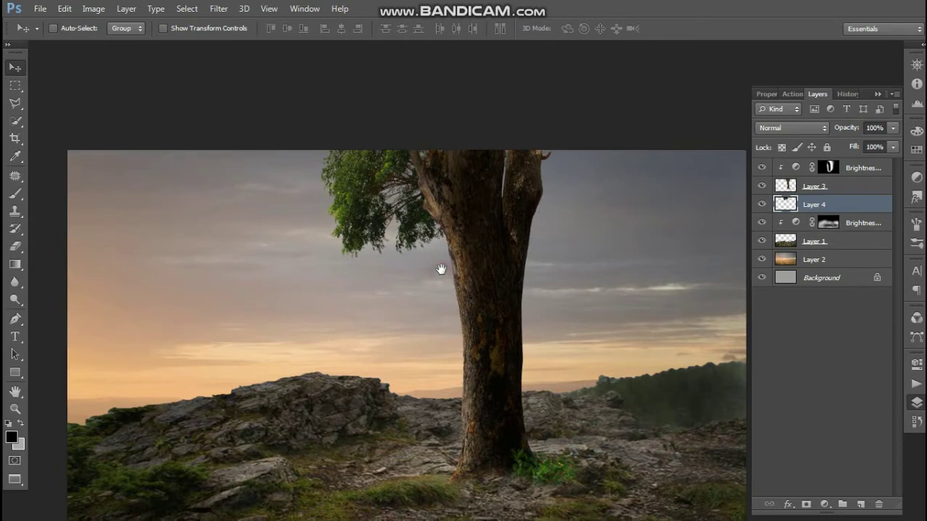
pyautogui.scroll(-1, 439, 265)
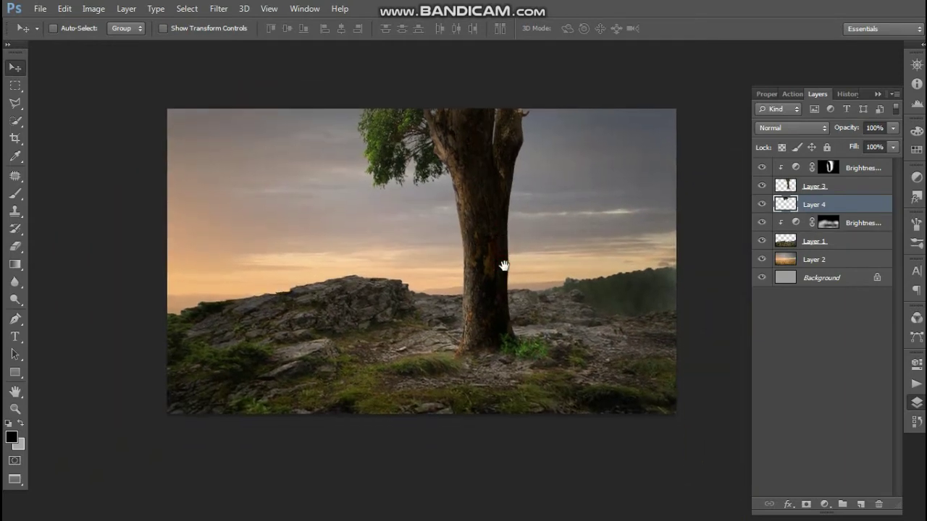
pyautogui.scroll(1, 509, 269)
pyautogui.moveTo(473, 217); pyautogui.dragTo(485, 232)
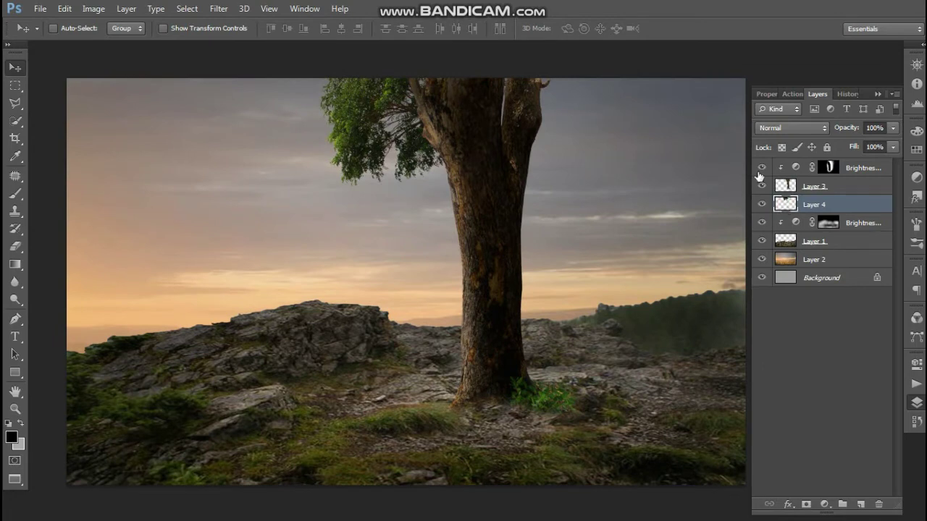
# Add a Brightness/Contrast adjustment at brightness -150 clipped to the foliage layer
pyautogui.click(824, 504)
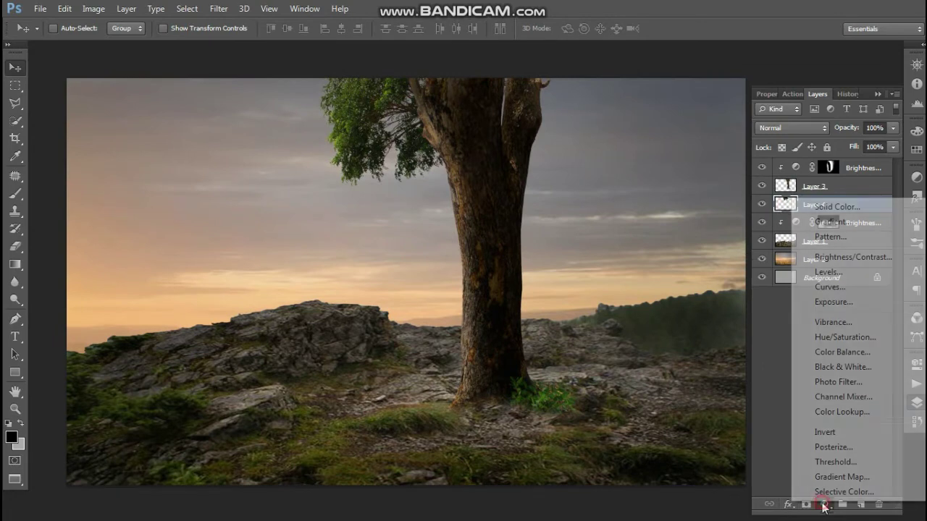
pyautogui.click(817, 262)
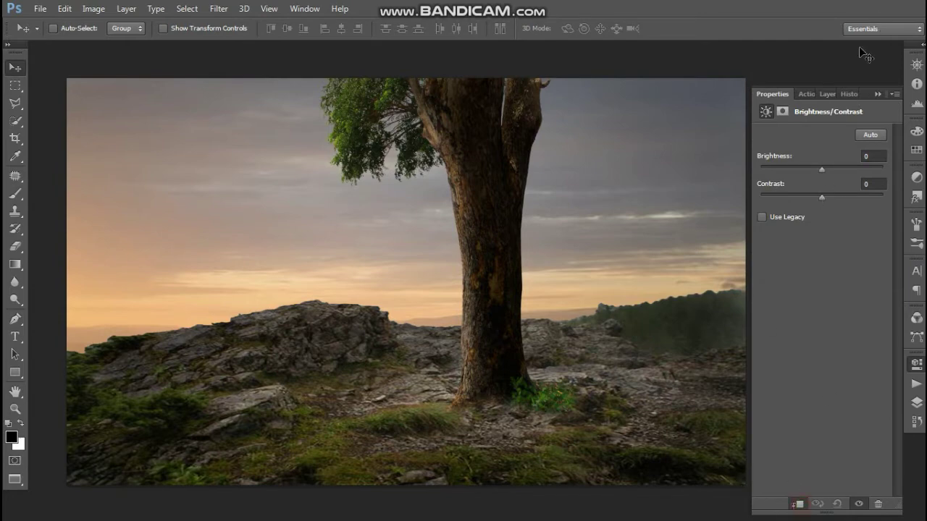
pyautogui.moveTo(755, 169)
pyautogui.mouseDown()
pyautogui.moveTo(895, 167)
pyautogui.moveTo(708, 167)
pyautogui.moveTo(863, 170)
pyautogui.moveTo(715, 186)
pyautogui.mouseUp()
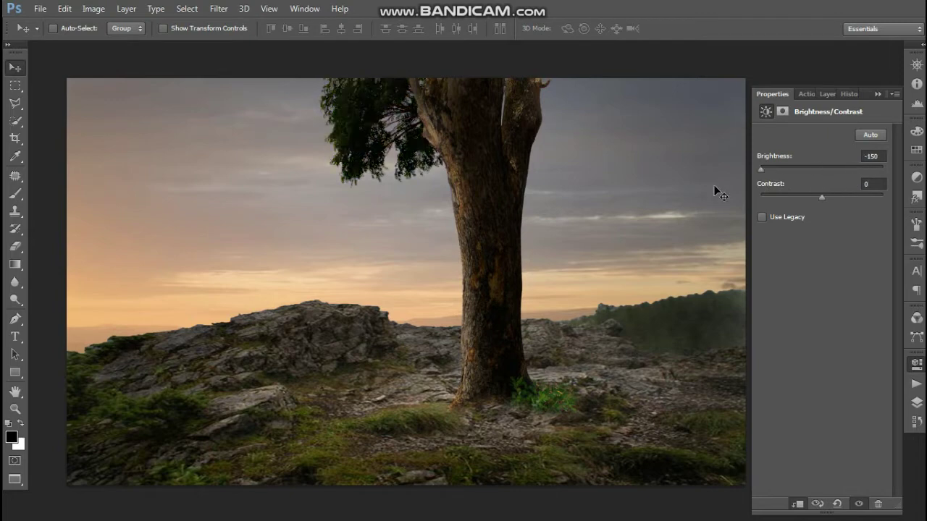
pyautogui.click(878, 96)
pyautogui.click(917, 402)
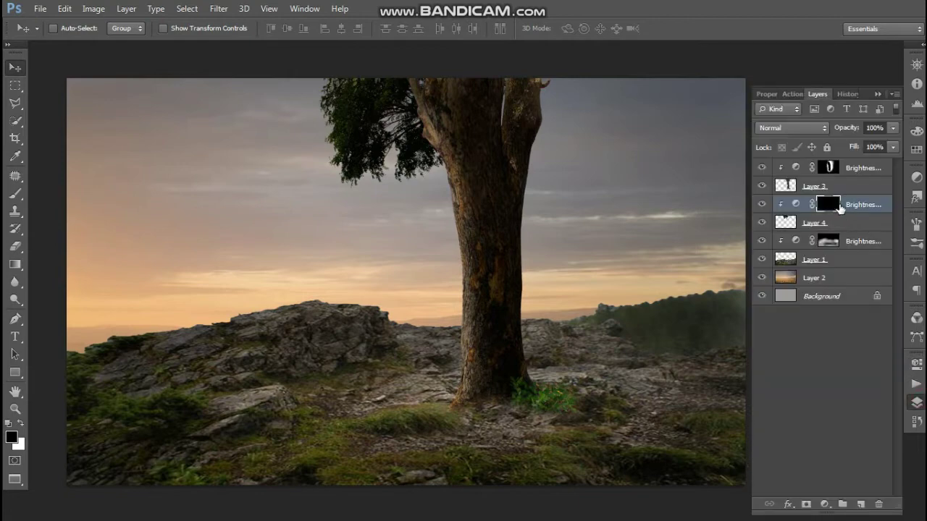
# Invert the adjustment mask and paint darkening back onto the foliage with a 400 brush
pyautogui.hotkey('ctrl', 'i')
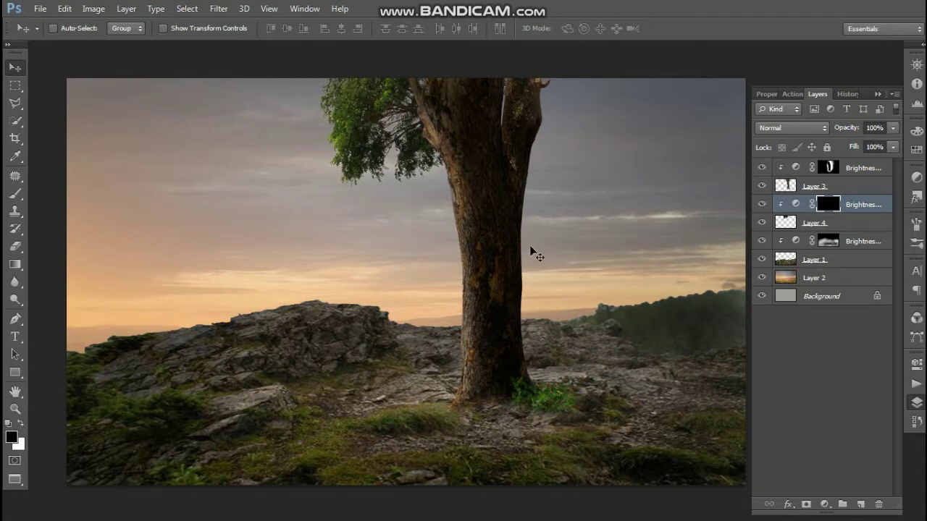
pyautogui.click(16, 193)
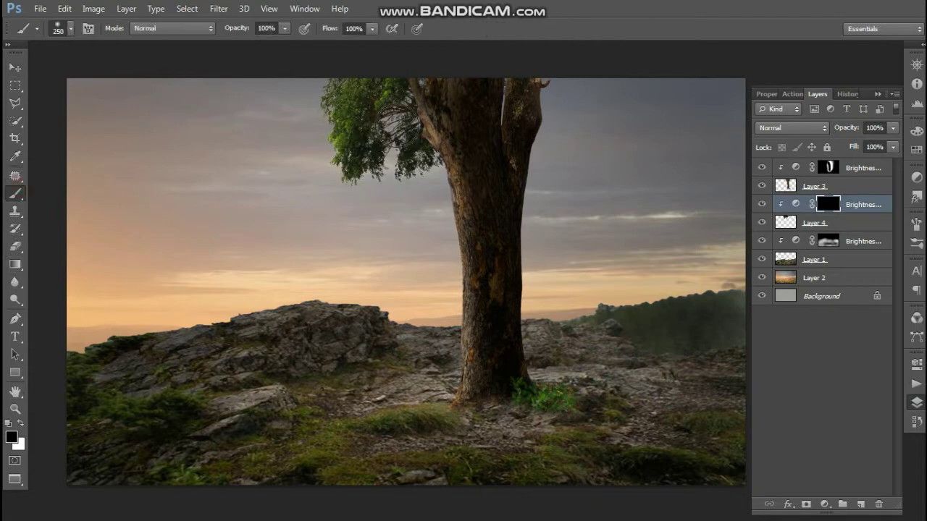
pyautogui.press(']')
pyautogui.press(']')
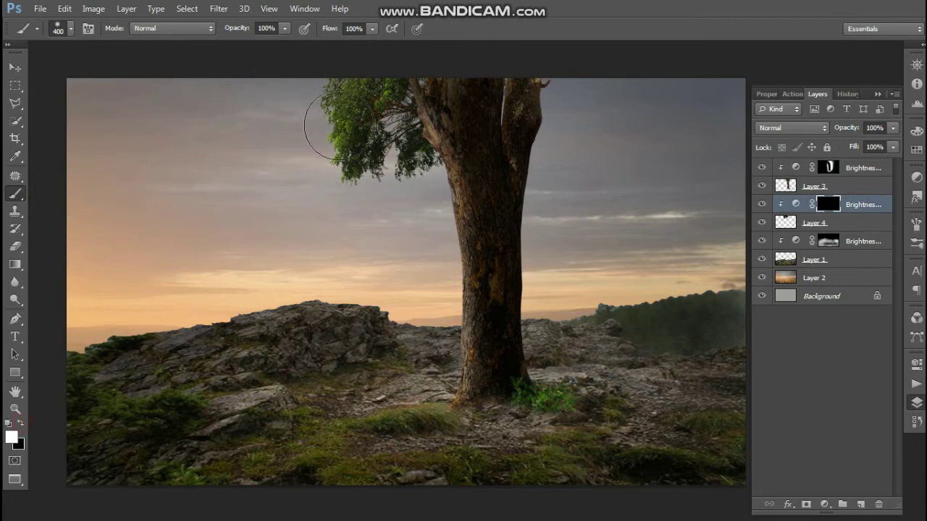
pyautogui.moveTo(340, 127)
pyautogui.mouseDown()
pyautogui.moveTo(390, 92)
pyautogui.moveTo(359, 85)
pyautogui.mouseUp()
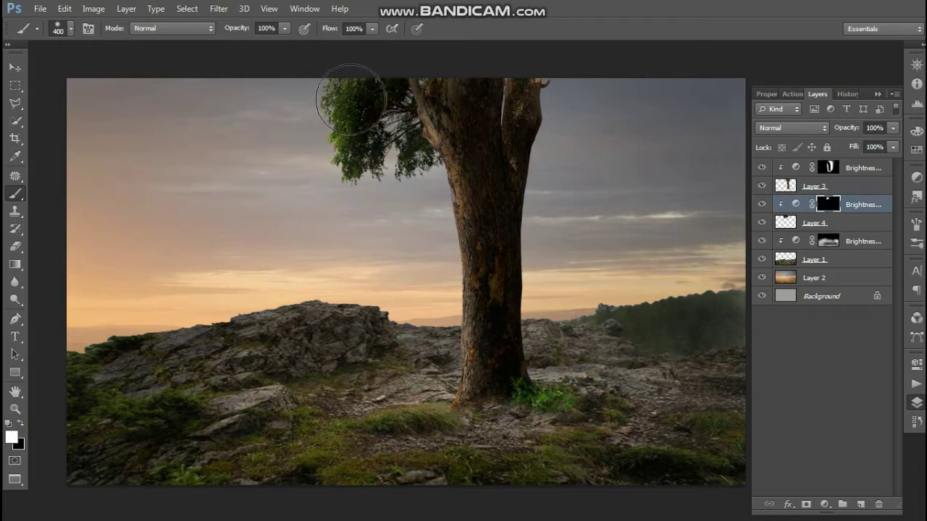
pyautogui.click(285, 28)
pyautogui.write('49')
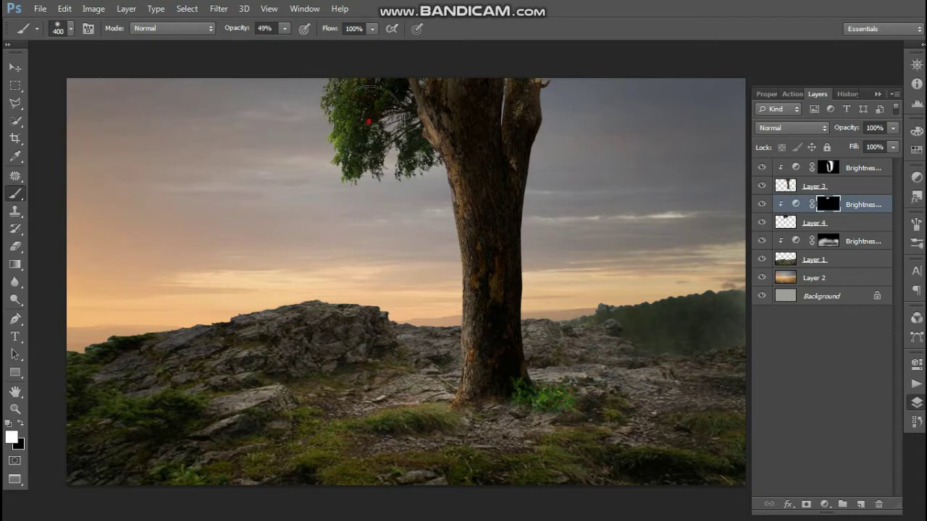
pyautogui.moveTo(363, 87); pyautogui.dragTo(408, 130)
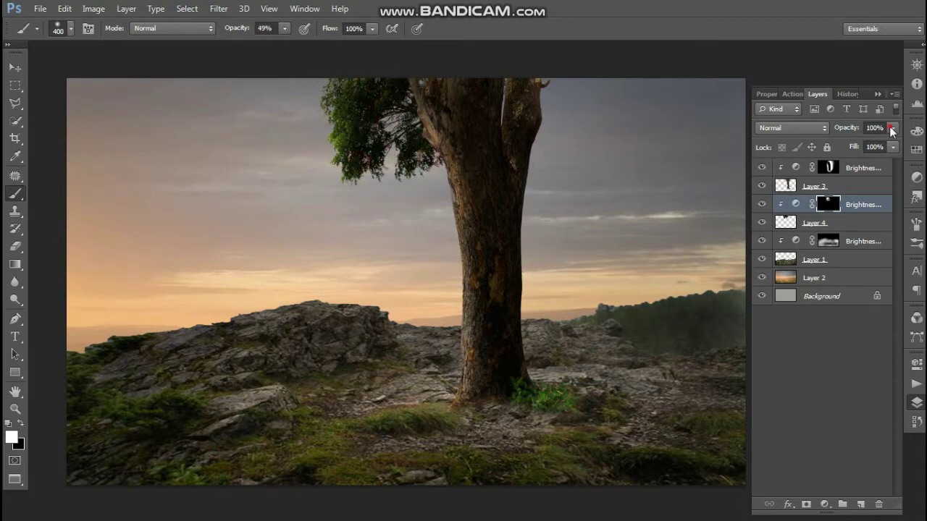
# Lower the adjustment to 68% opacity and mask along the foliage's left edge with a 250 brush
pyautogui.click(870, 142)
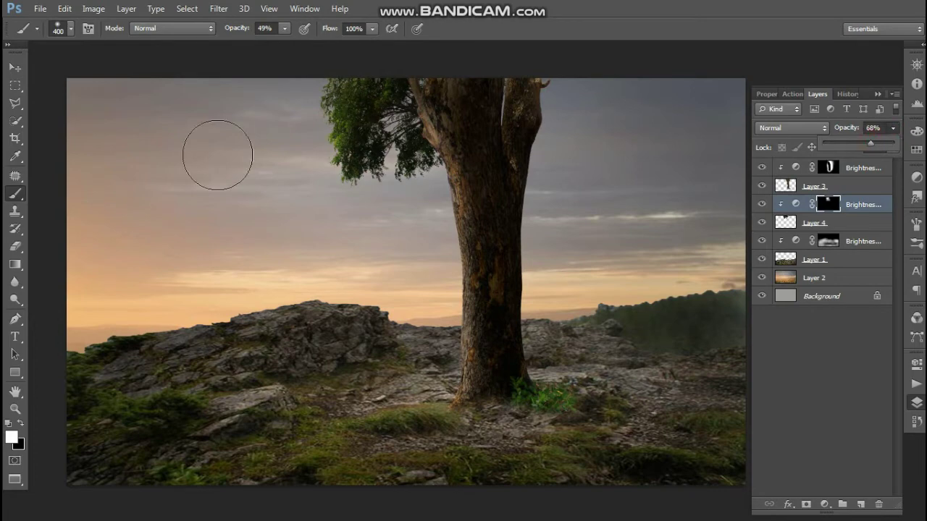
pyautogui.click(15, 67)
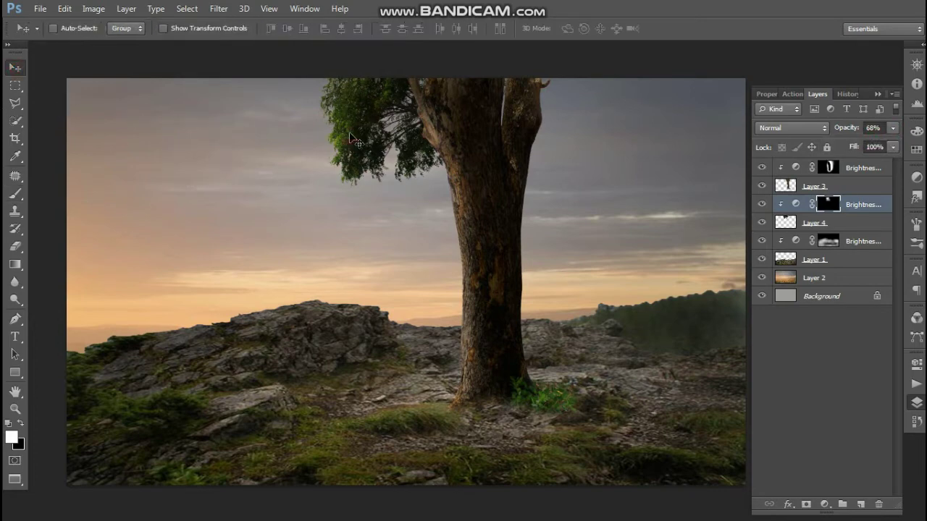
pyautogui.scroll(2, 380, 148)
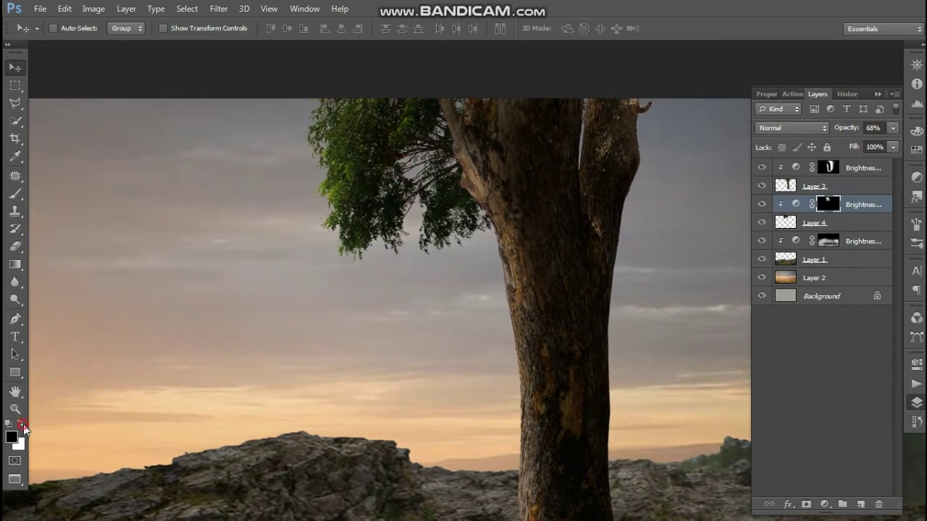
pyautogui.click(14, 193)
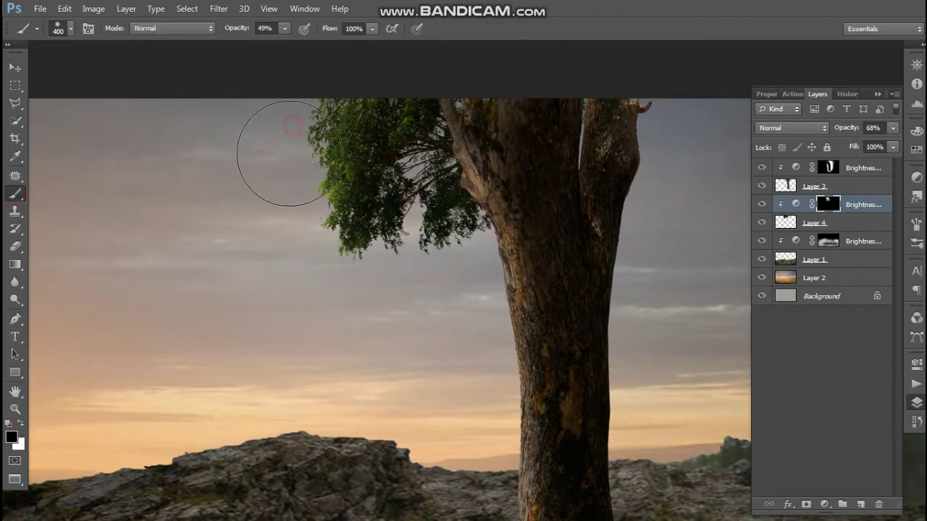
pyautogui.moveTo(284, 44); pyautogui.dragTo(323, 44)
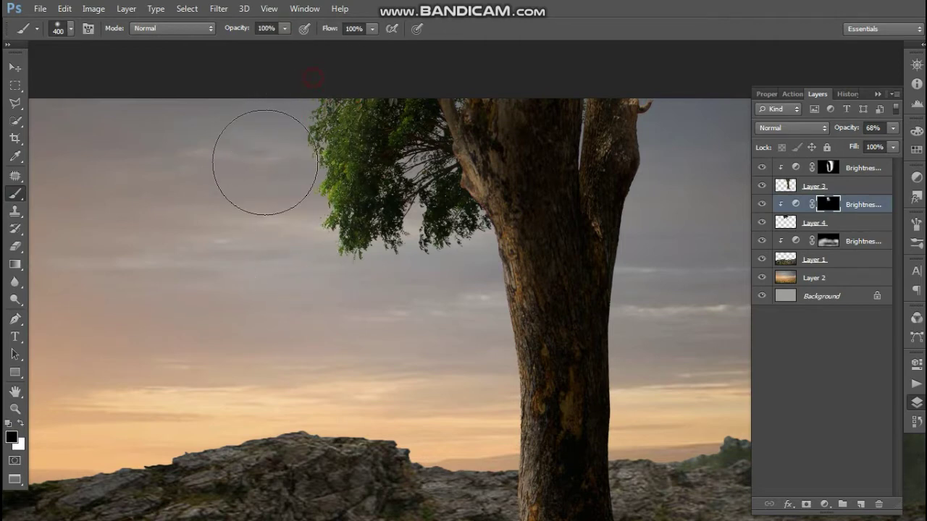
pyautogui.press('[')
pyautogui.press('[')
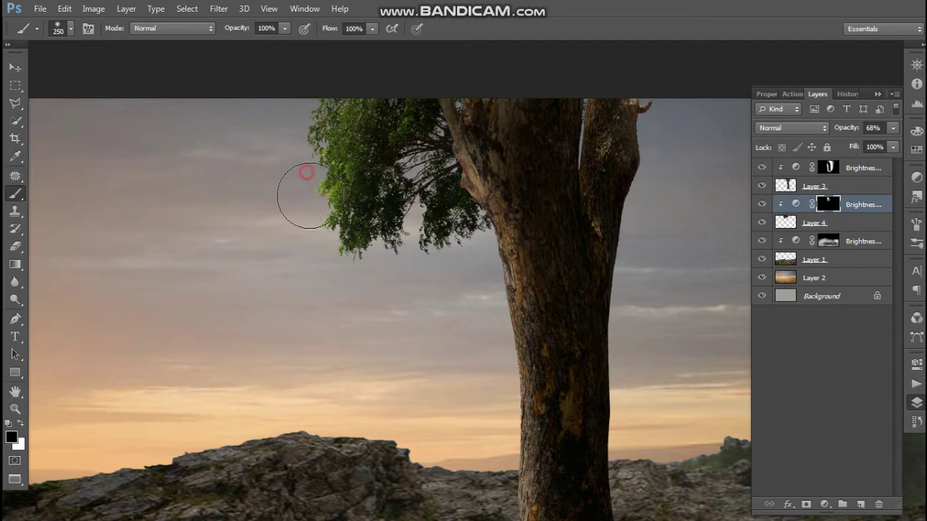
pyautogui.moveTo(305, 190)
pyautogui.mouseDown()
pyautogui.moveTo(291, 186)
pyautogui.moveTo(285, 239)
pyautogui.moveTo(294, 93)
pyautogui.mouseUp()
# Toggle the brightness adjustment on and off to compare the result
pyautogui.click(15, 66)
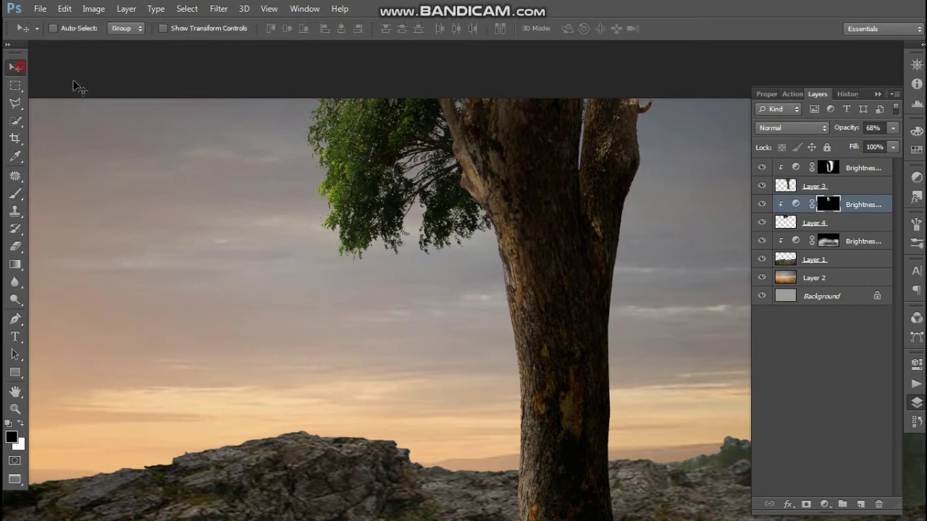
pyautogui.click(762, 205)
pyautogui.click(762, 204)
pyautogui.click(761, 205)
pyautogui.click(762, 204)
pyautogui.click(762, 204)
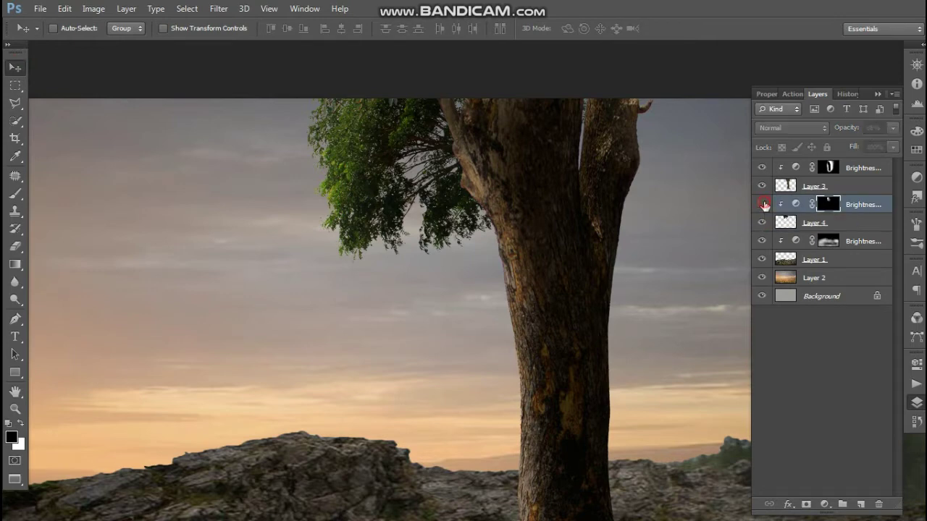
pyautogui.click(762, 205)
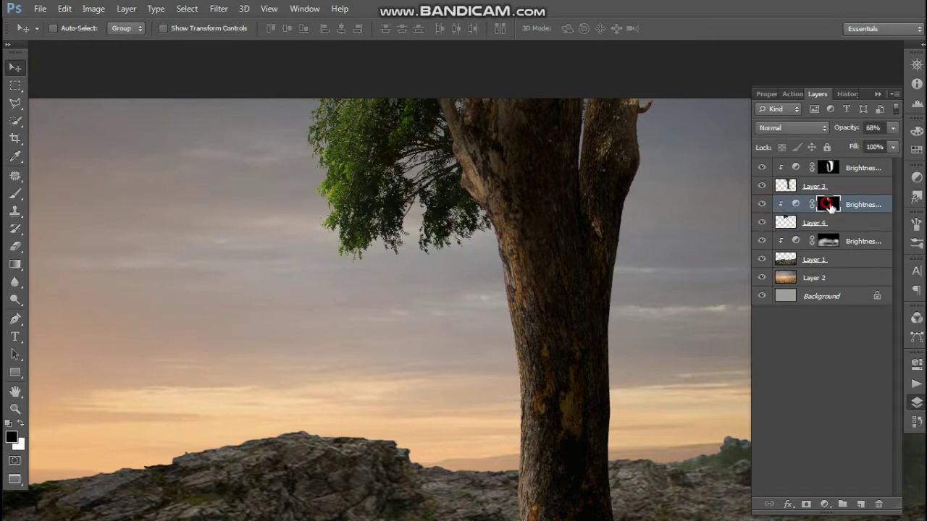
# Touch up the mask near the foliage, then zoom out to fit the image
pyautogui.click(15, 193)
pyautogui.moveTo(289, 164)
pyautogui.mouseDown()
pyautogui.moveTo(306, 226)
pyautogui.moveTo(283, 195)
pyautogui.moveTo(257, 248)
pyautogui.moveTo(409, 194)
pyautogui.moveTo(333, 210)
pyautogui.mouseUp()
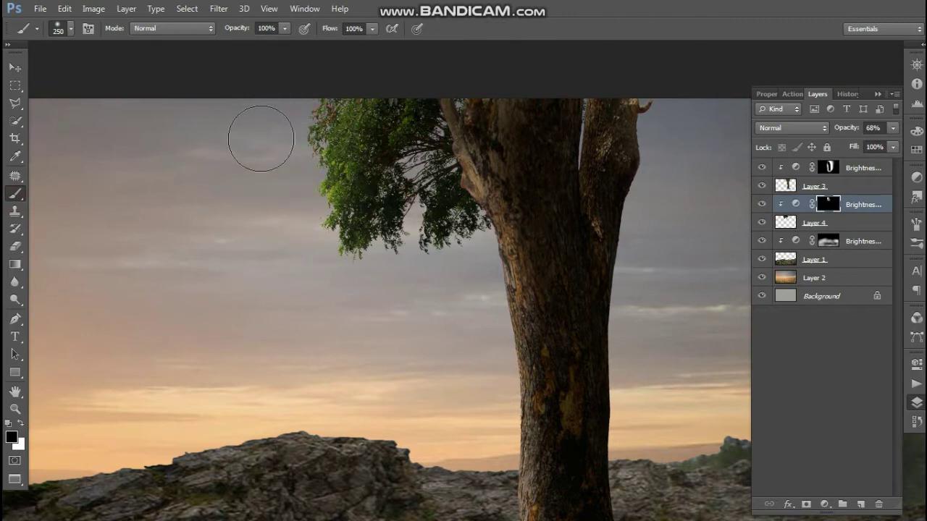
pyautogui.click(15, 67)
pyautogui.hotkey('ctrl', '-')
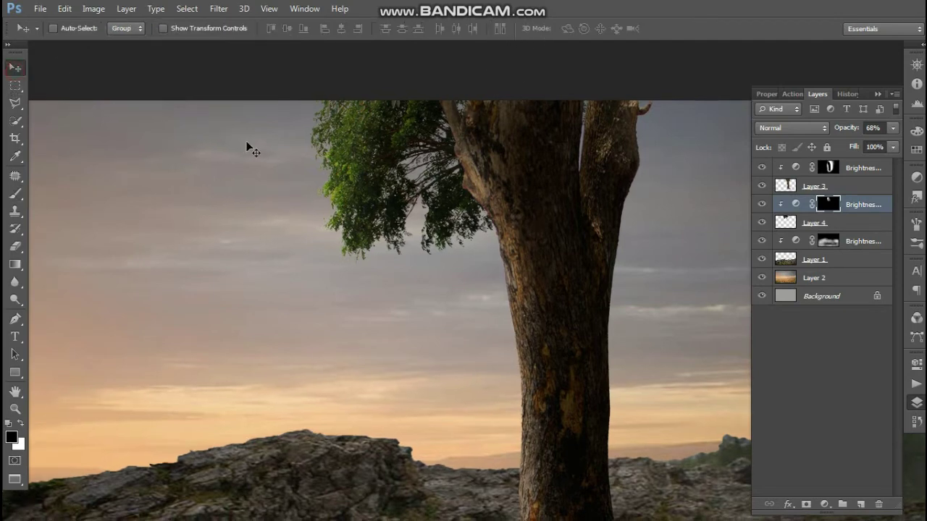
pyautogui.hotkey('ctrl', '-')
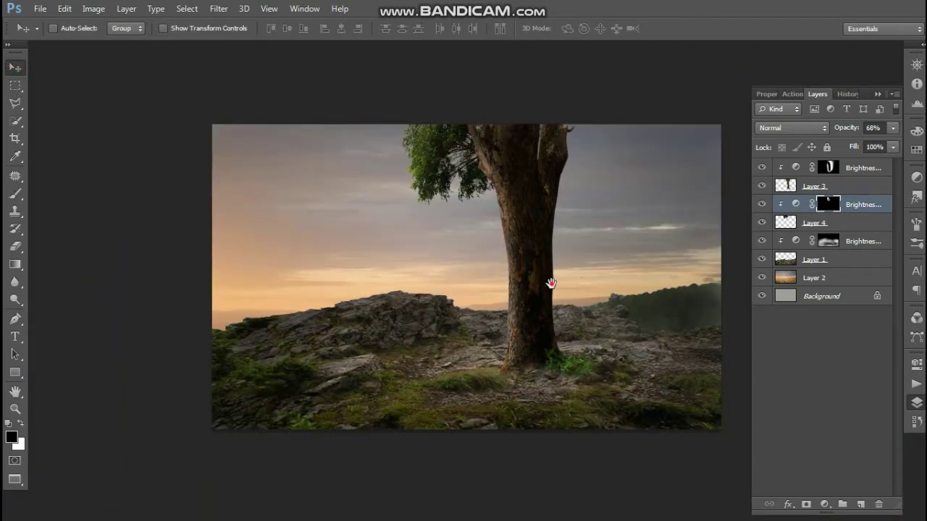
# Add a new empty layer at the top, above the brightness adjustment
pyautogui.moveTo(551, 283); pyautogui.dragTo(543, 281)
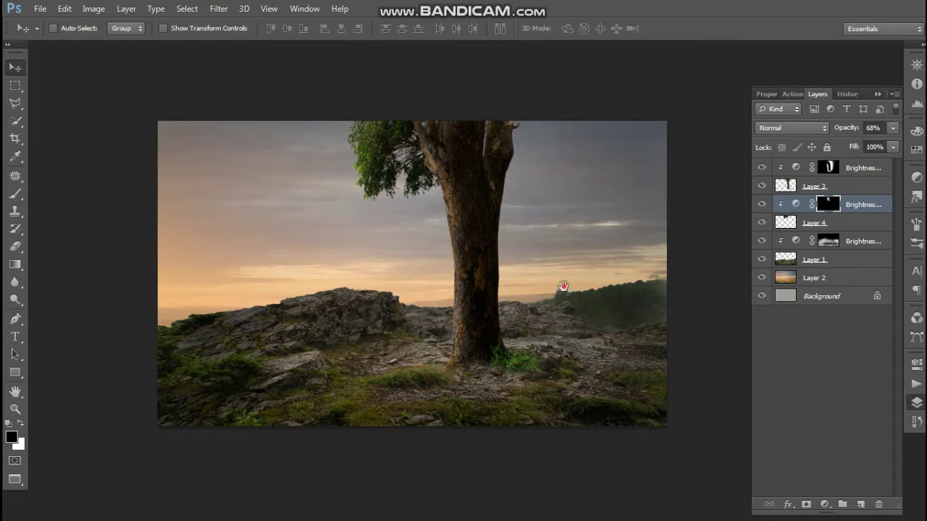
pyautogui.click(793, 190)
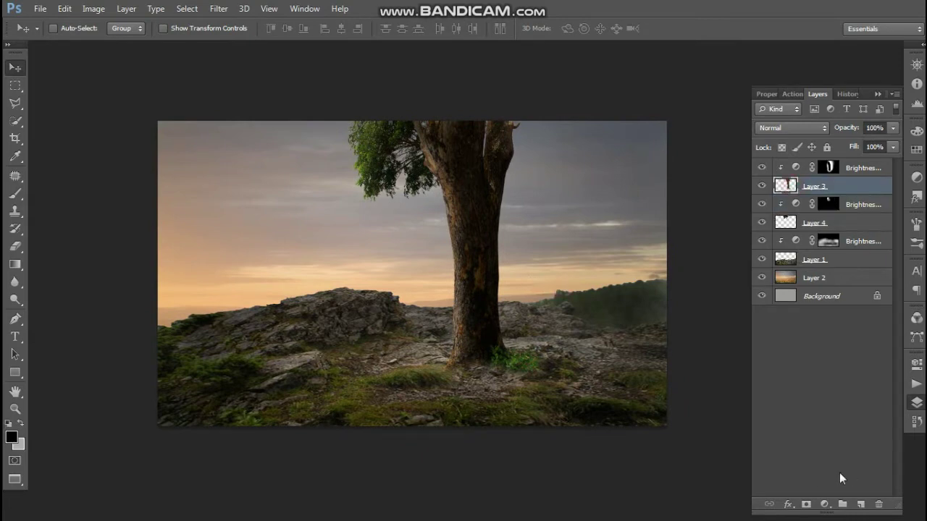
pyautogui.click(860, 504)
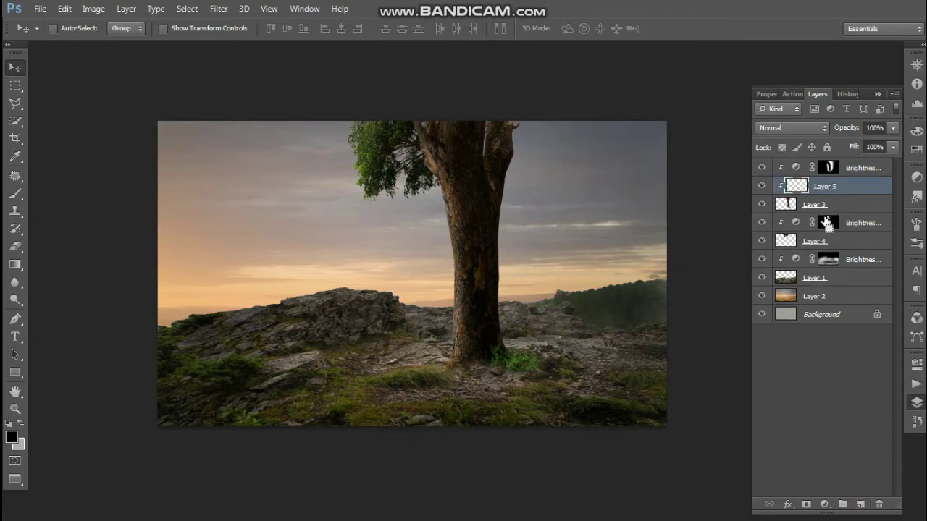
pyautogui.hotkey('ctrl', 'e')
pyautogui.click(857, 168)
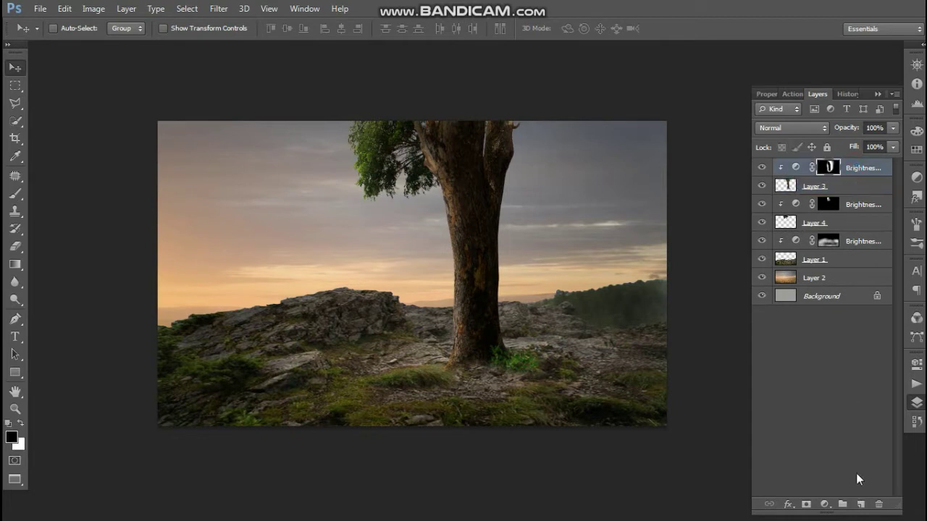
pyautogui.click(861, 504)
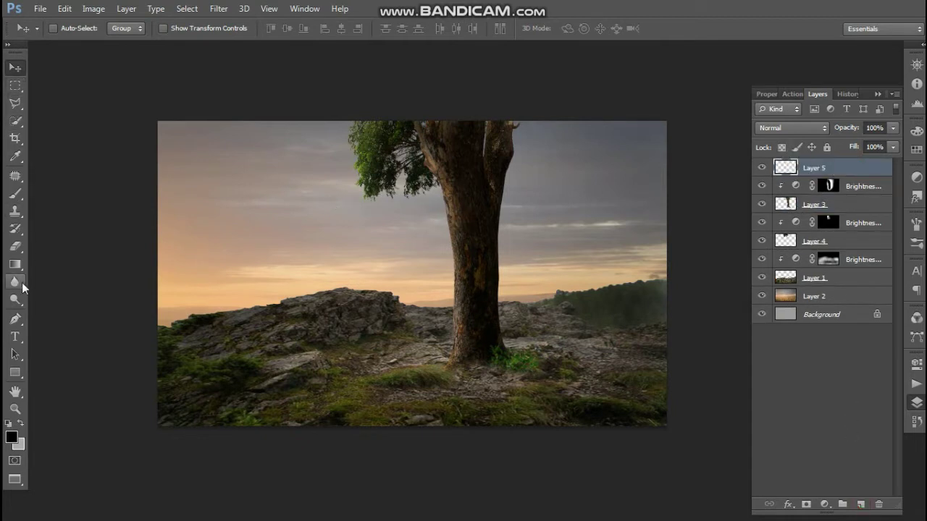
# Try a trial shadow stroke, then set the brush to size 300 and 54% opacity
pyautogui.click(15, 193)
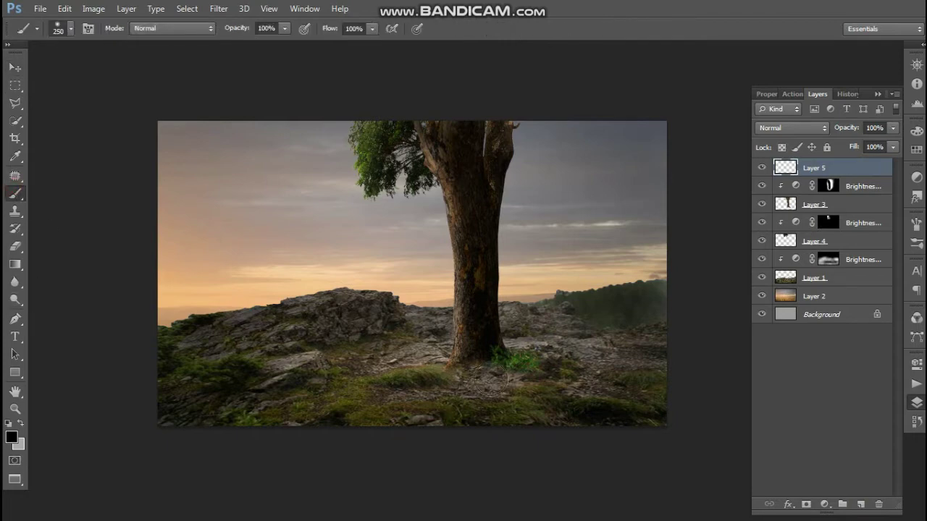
pyautogui.moveTo(500, 372); pyautogui.dragTo(540, 382)
pyautogui.moveTo(652, 412); pyautogui.dragTo(725, 427)
pyautogui.hotkey('ctrl', 'z')
pyautogui.press(']')
pyautogui.click(285, 29)
pyautogui.moveTo(286, 43); pyautogui.dragTo(253, 45)
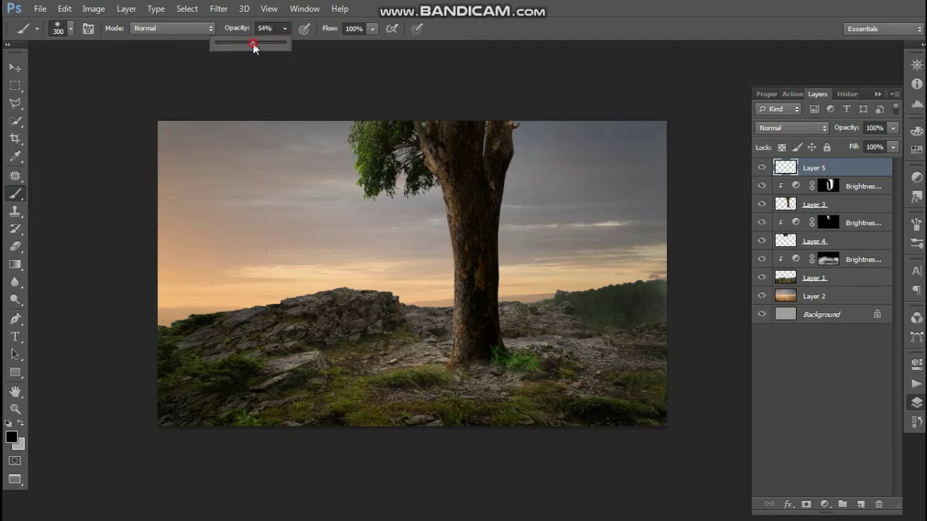
# Paint a semi-transparent shadow right of the tree base with 500 and 300 brushes
pyautogui.press(']')
pyautogui.press(']')
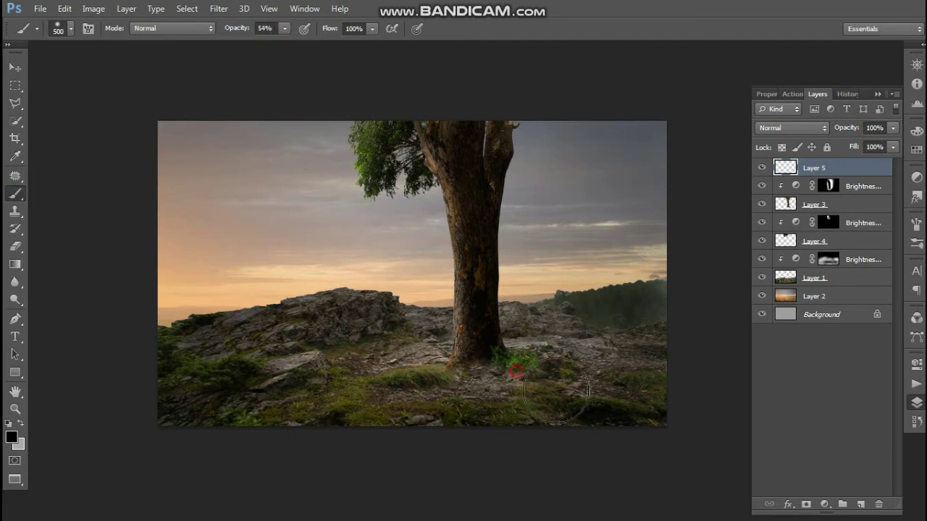
pyautogui.moveTo(493, 347); pyautogui.dragTo(747, 445)
pyautogui.hotkey('ctrl', 'z')
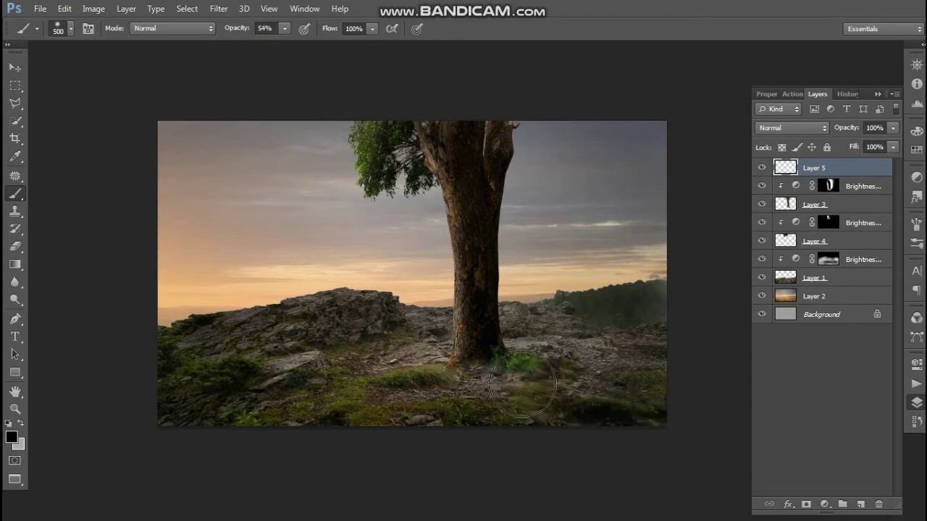
pyautogui.press('[')
pyautogui.press('[')
pyautogui.moveTo(520, 385); pyautogui.dragTo(687, 439)
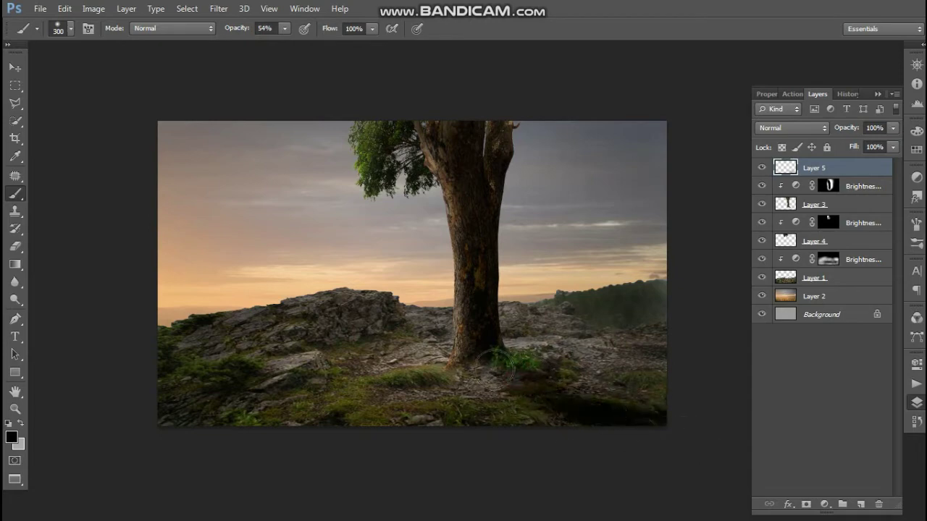
pyautogui.moveTo(490, 375); pyautogui.dragTo(520, 397)
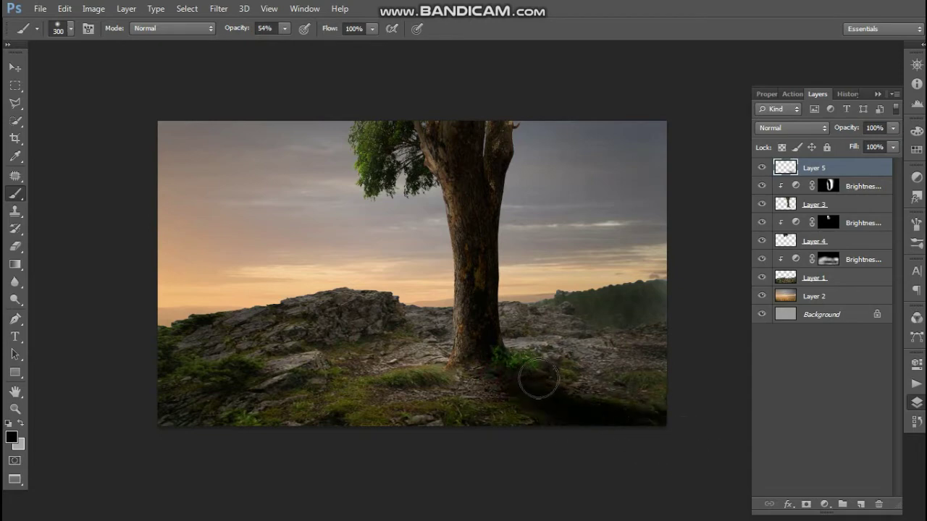
pyautogui.hotkey('ctrl', 'z')
# Repaint and deepen the shadow from the trunk base toward the lower right
pyautogui.hotkey('ctrl', 'z')
pyautogui.moveTo(522, 366); pyautogui.dragTo(685, 427)
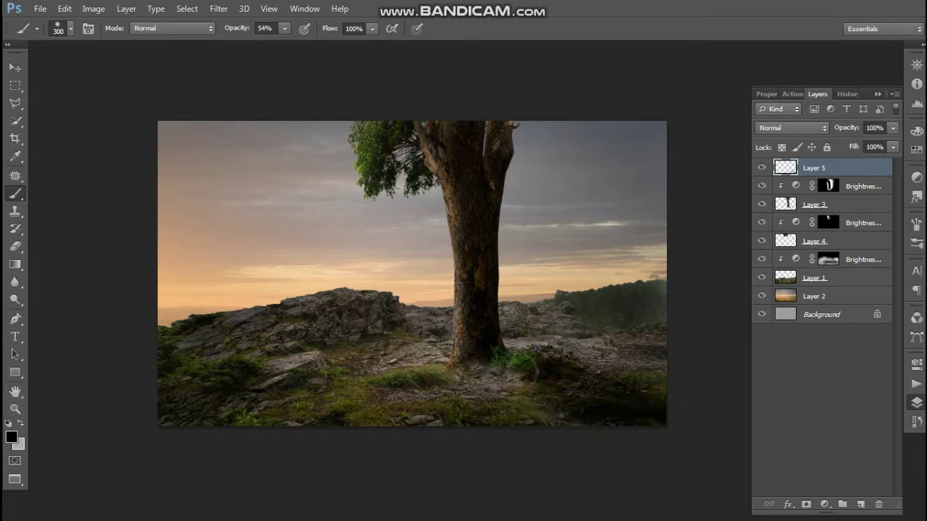
pyautogui.hotkey('ctrl', 'z')
pyautogui.moveTo(500, 365); pyautogui.dragTo(700, 456)
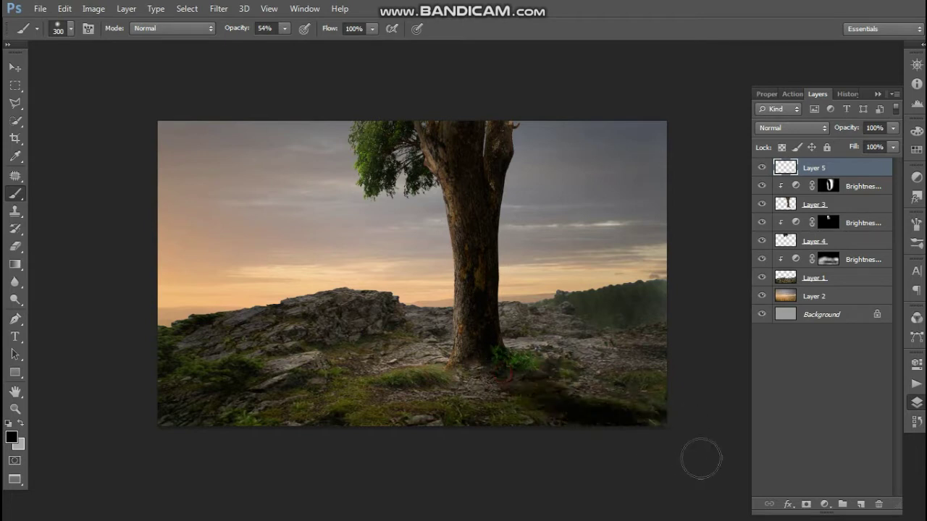
pyautogui.moveTo(496, 378); pyautogui.dragTo(656, 451)
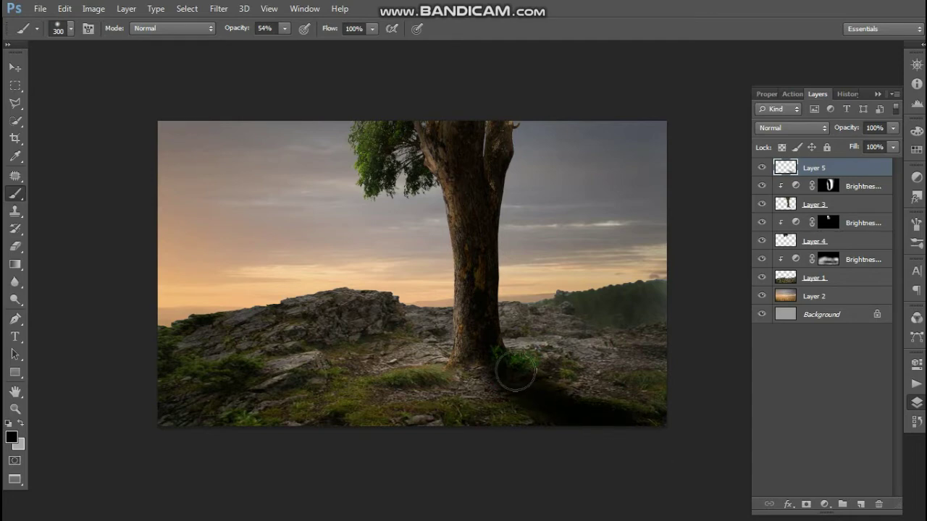
pyautogui.moveTo(523, 371); pyautogui.dragTo(701, 438)
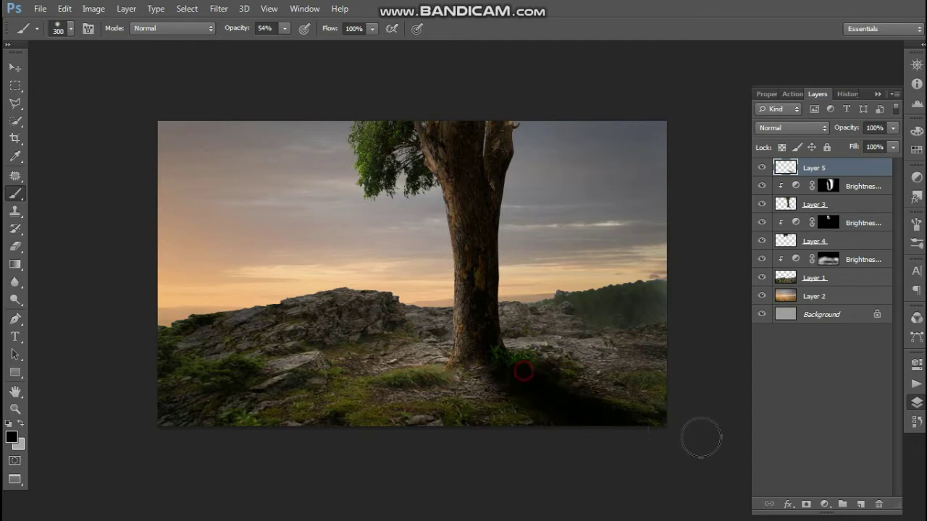
# Fade Layer 5's opacity down to 0% so the painted shadow disappears
pyautogui.click(895, 129)
pyautogui.moveTo(856, 145); pyautogui.dragTo(854, 146)
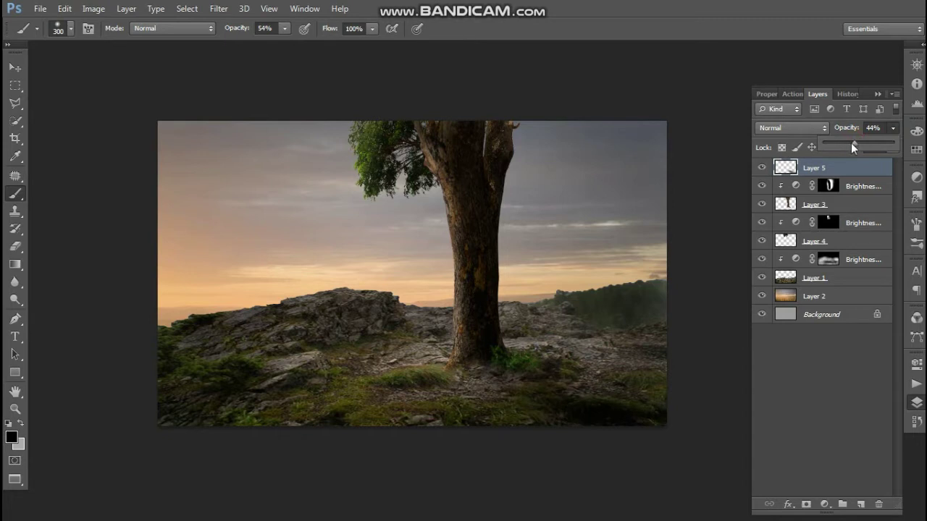
pyautogui.moveTo(864, 143); pyautogui.dragTo(861, 143)
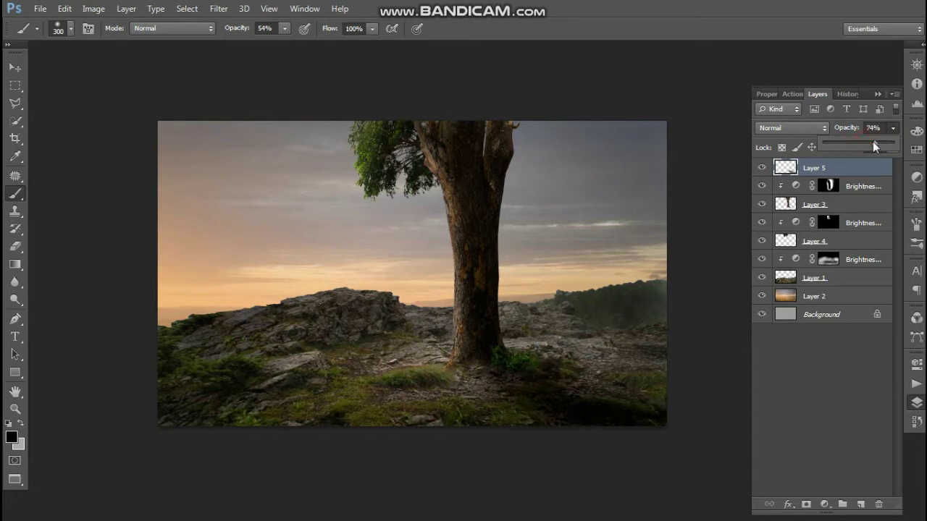
pyautogui.moveTo(872, 141); pyautogui.dragTo(861, 143)
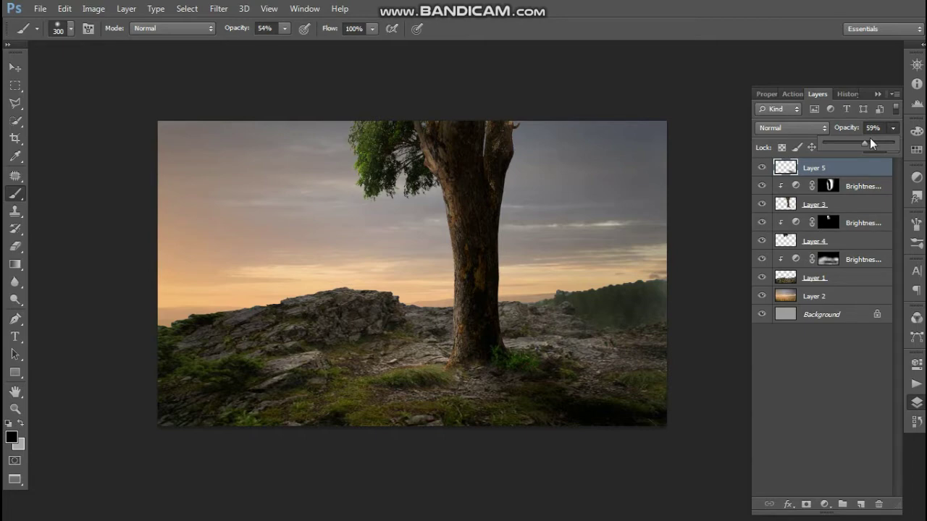
pyautogui.moveTo(862, 145); pyautogui.dragTo(799, 146)
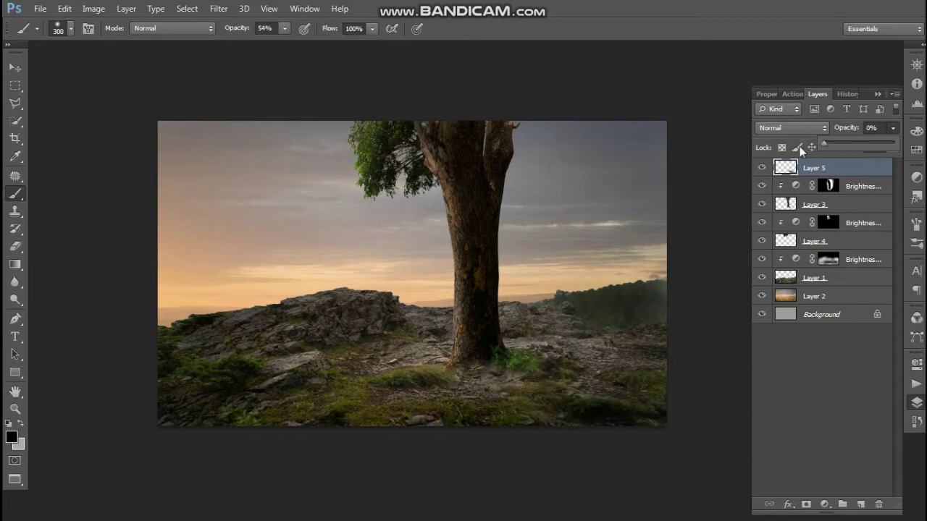
pyautogui.click(15, 68)
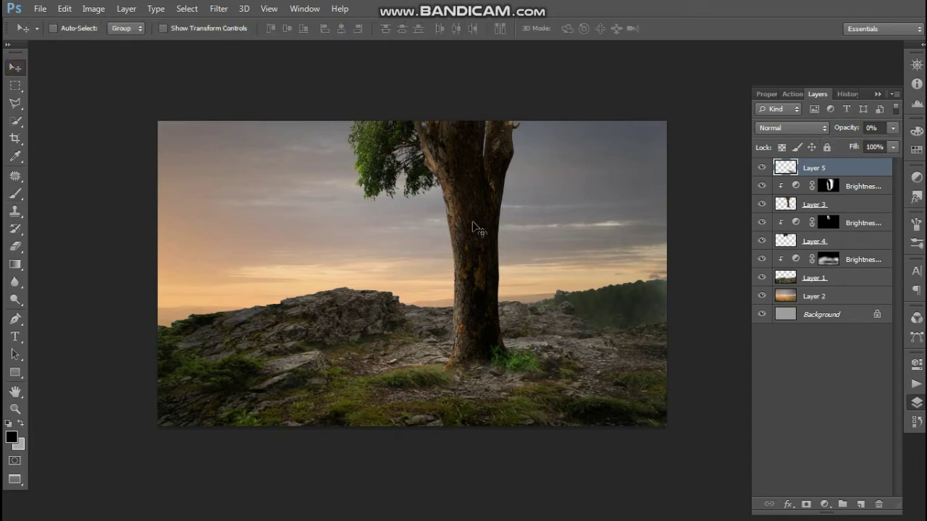
# Duplicate the shadow layer, cancel its transform, and delete Layer 5 copy
pyautogui.hotkey('ctrl', 'j')
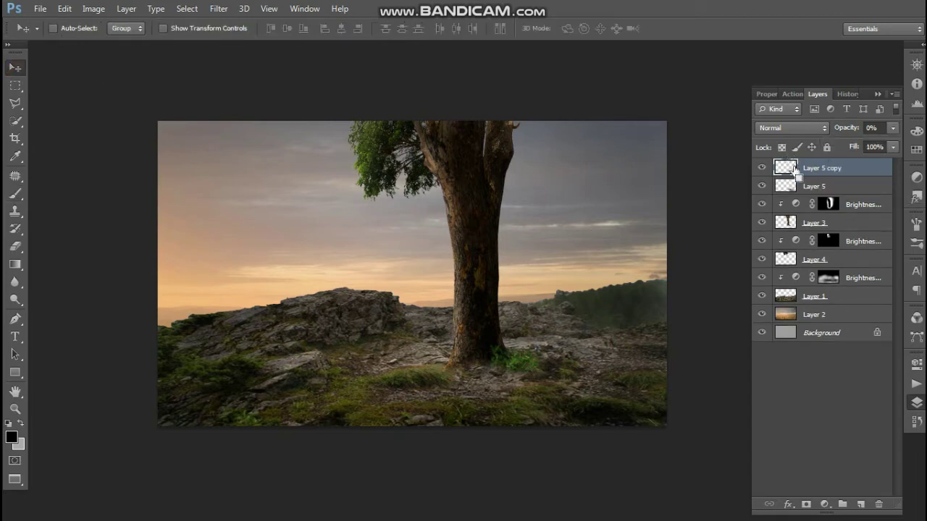
pyautogui.hotkey('ctrl', 't')
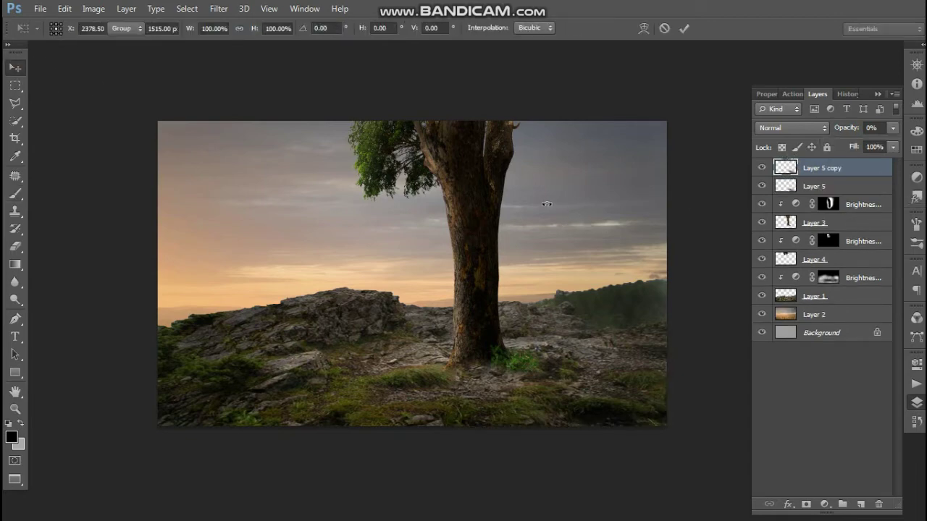
pyautogui.press('Escape')
pyautogui.press('Delete')
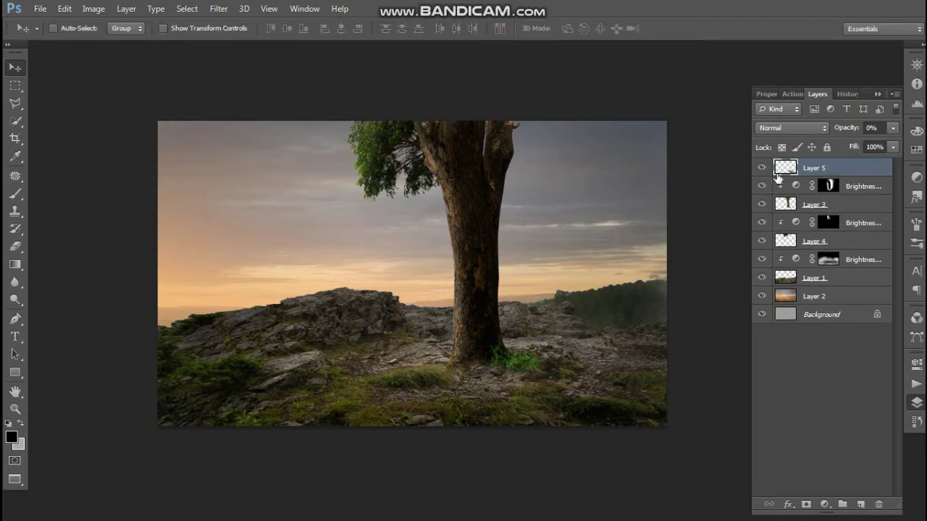
# Delete Layer 5 and duplicate the tree layer Layer 3
pyautogui.press('Delete')
pyautogui.click(786, 187)
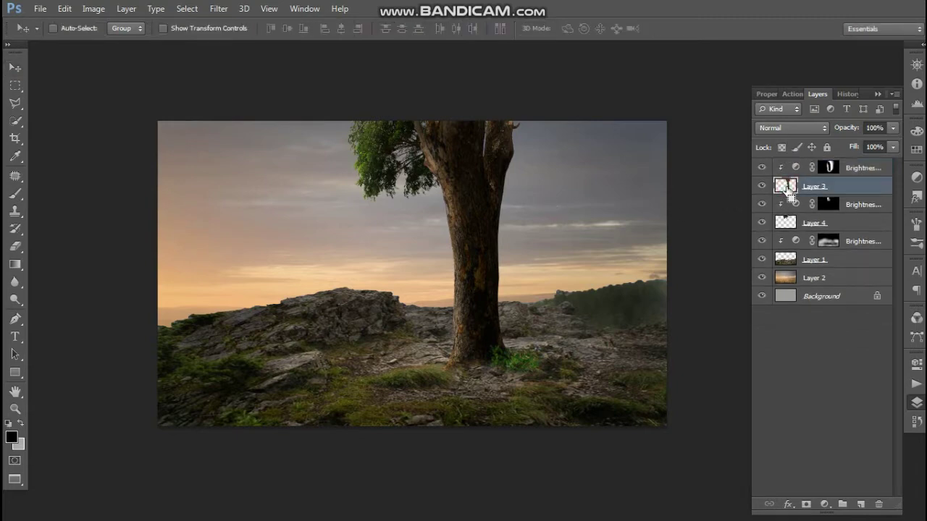
pyautogui.hotkey('ctrl', 't')
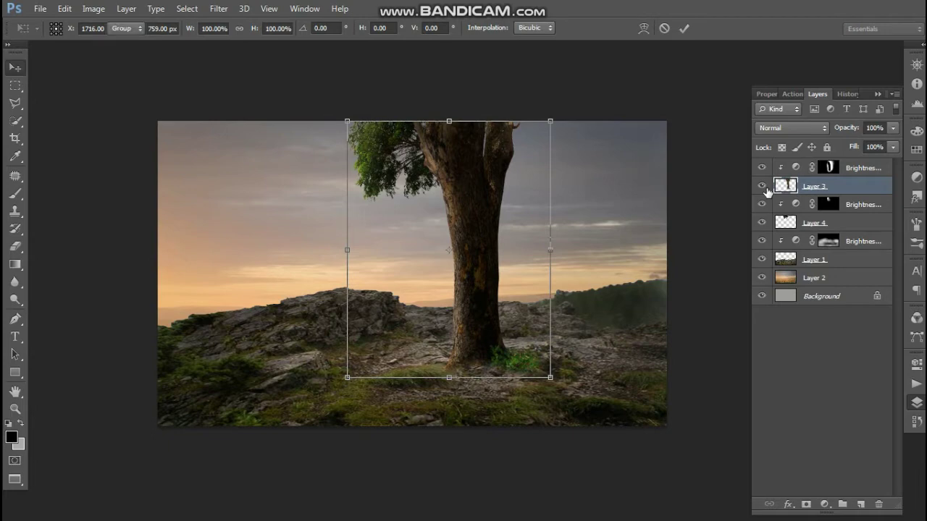
pyautogui.press('Return')
pyautogui.hotkey('ctrl', 'j')
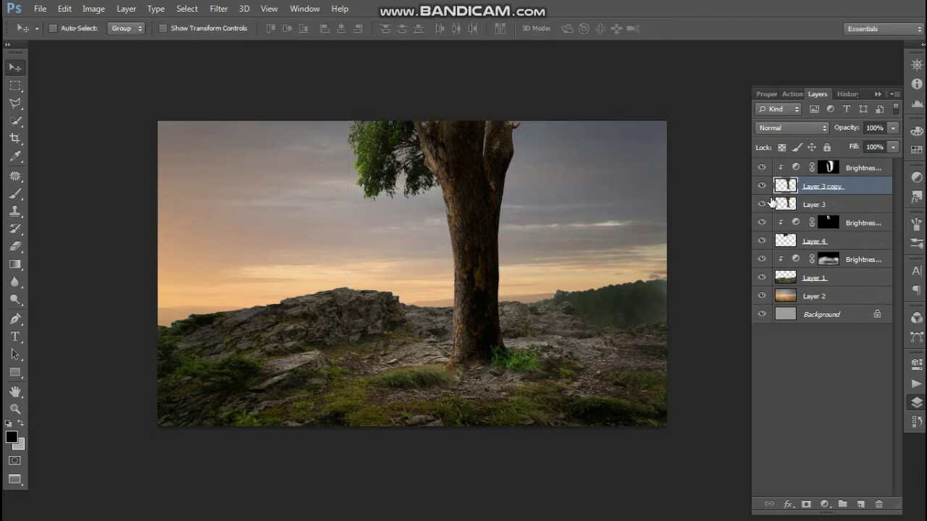
# Flip, rotate and stretch Layer 3 copy to lie across the ground from the trunk base
pyautogui.hotkey('ctrl', 't')
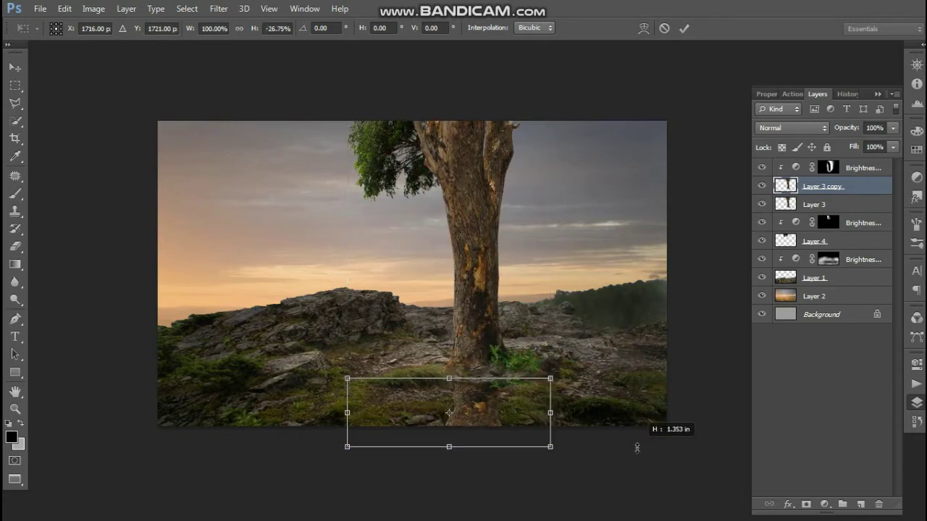
pyautogui.moveTo(451, 118)
pyautogui.mouseDown()
pyautogui.moveTo(592, 399)
pyautogui.moveTo(540, 320)
pyautogui.mouseUp()
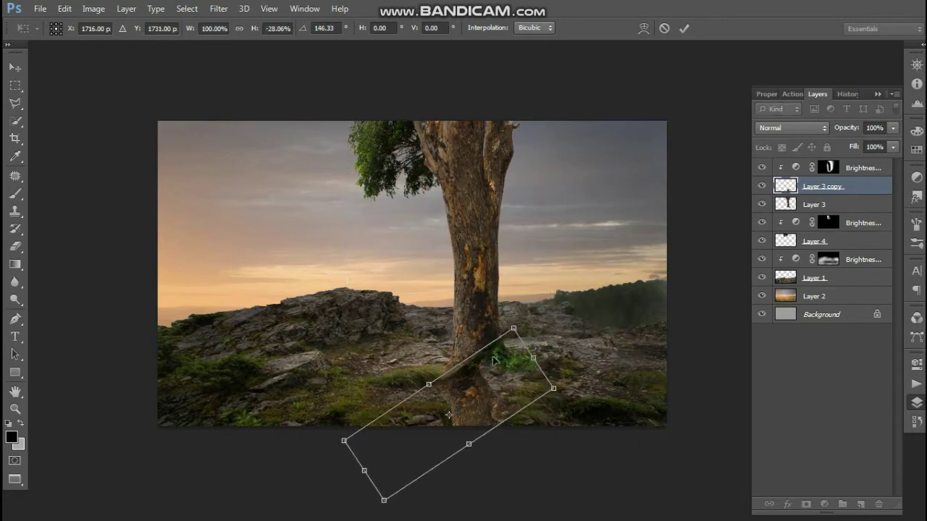
pyautogui.moveTo(470, 385)
pyautogui.mouseDown()
pyautogui.moveTo(518, 378)
pyautogui.moveTo(519, 361)
pyautogui.mouseUp()
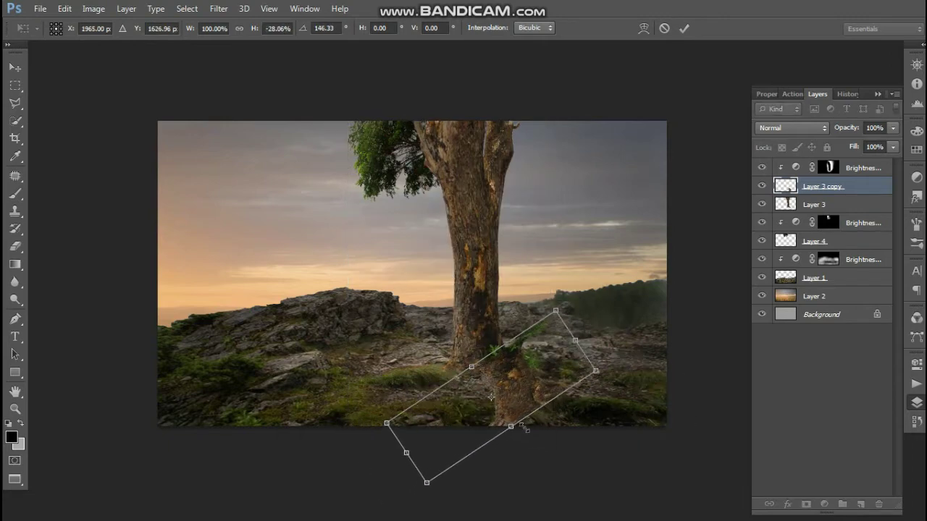
pyautogui.moveTo(551, 454)
pyautogui.mouseDown()
pyautogui.moveTo(617, 319)
pyautogui.moveTo(612, 294)
pyautogui.mouseUp()
pyautogui.moveTo(491, 332)
pyautogui.mouseDown()
pyautogui.moveTo(504, 334)
pyautogui.moveTo(499, 329)
pyautogui.mouseUp()
pyautogui.moveTo(615, 294); pyautogui.dragTo(625, 303)
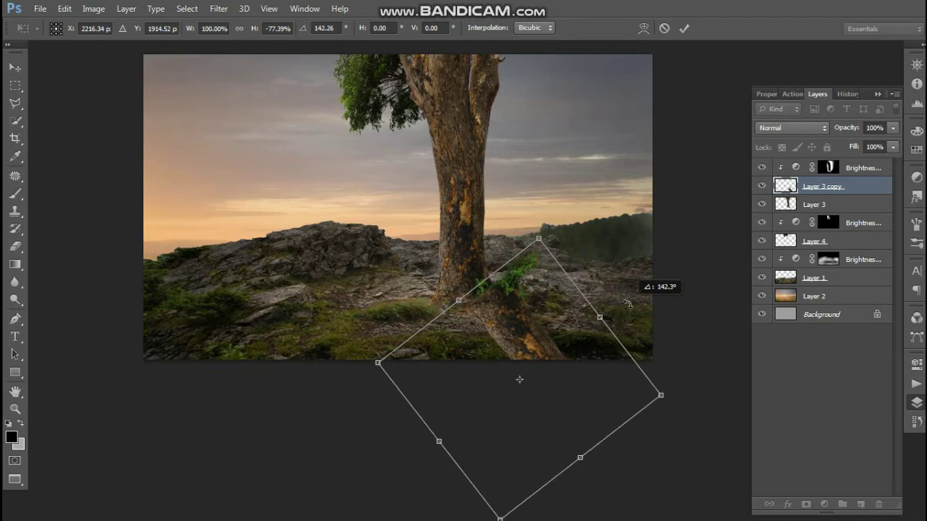
pyautogui.click(684, 28)
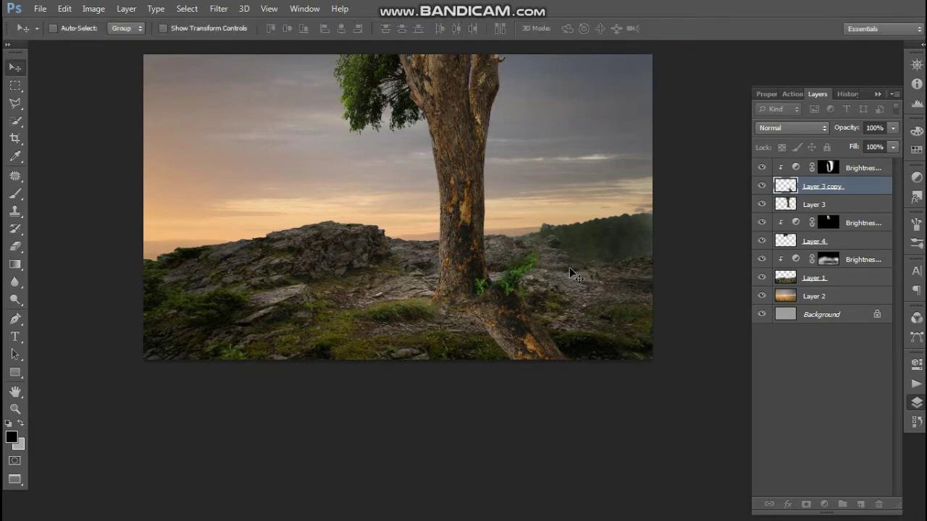
pyautogui.moveTo(539, 332); pyautogui.dragTo(521, 332)
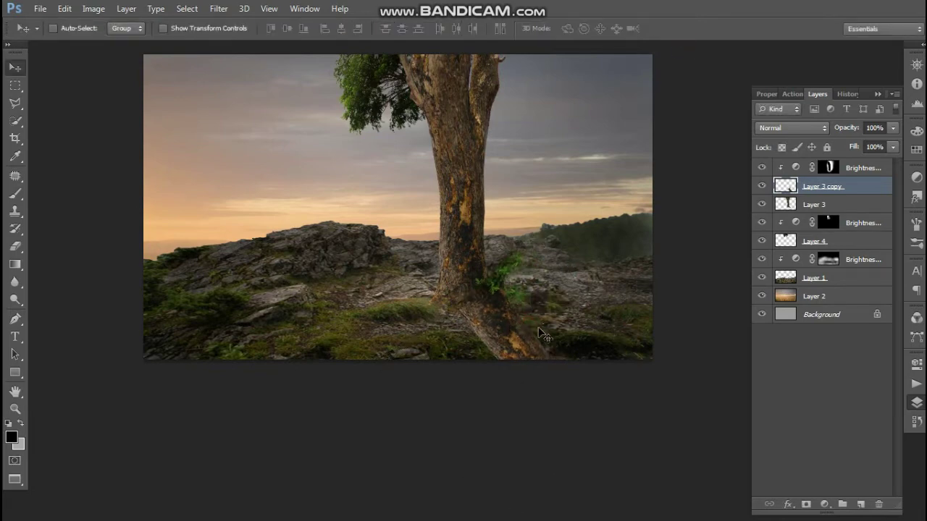
# Try moving Layer 3 copy below Layer 3, then restore it above
pyautogui.hotkey('ctrl', 't')
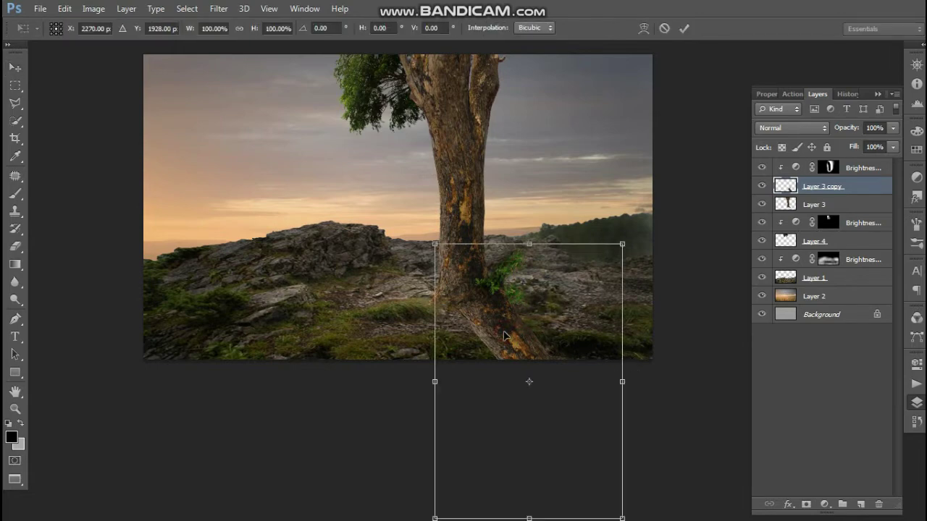
pyautogui.press('Return')
pyautogui.hotkey('ctrl', '[')
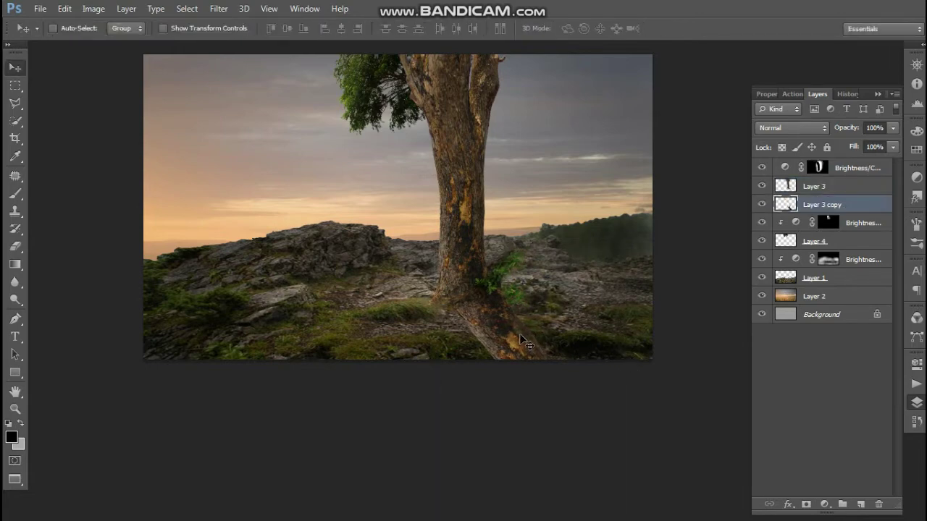
pyautogui.hotkey('ctrl', 'f')
pyautogui.hotkey('ctrl', 'alt', 'z')
pyautogui.hotkey('ctrl', 'alt', 'z')
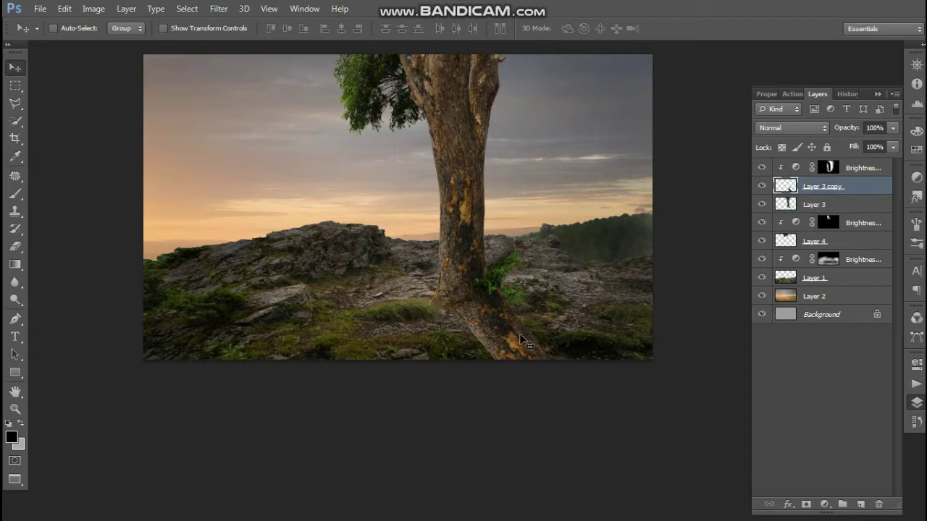
# Pick Layer 3 copy, nudge it at the tree base, and erase where it meets the trunk
pyautogui.rightClick(505, 322)
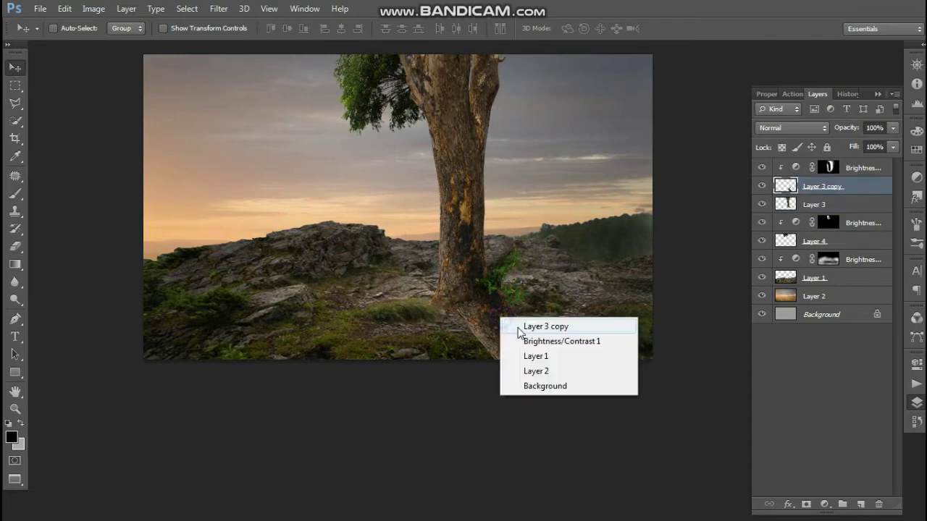
pyautogui.click(542, 326)
pyautogui.moveTo(499, 335); pyautogui.dragTo(497, 334)
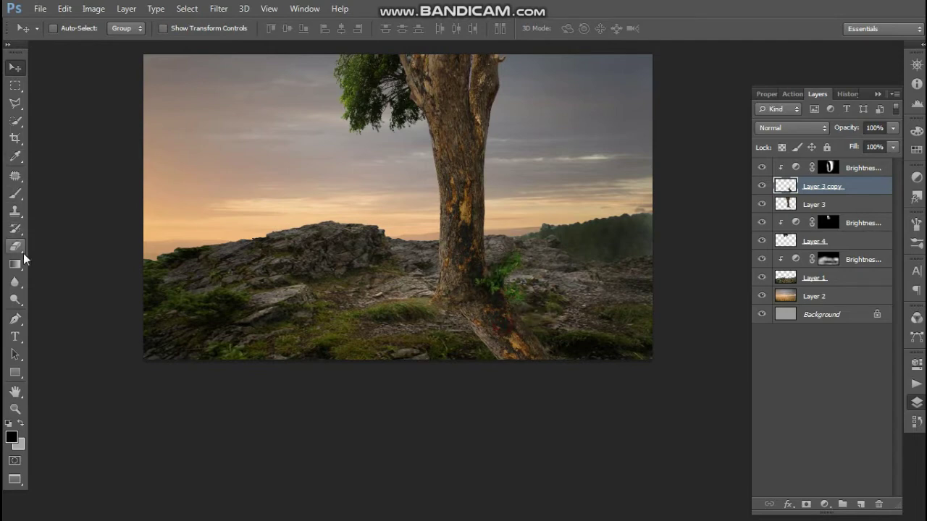
pyautogui.click(16, 247)
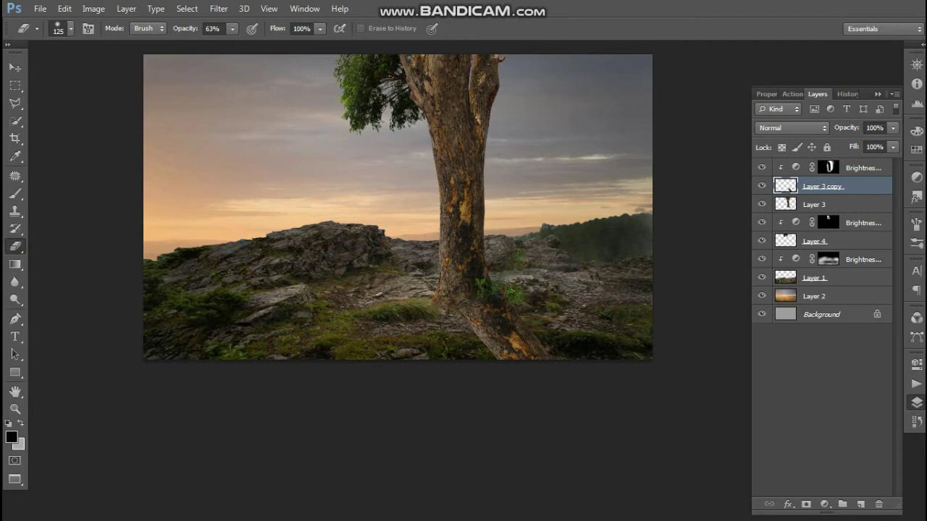
pyautogui.click(18, 73)
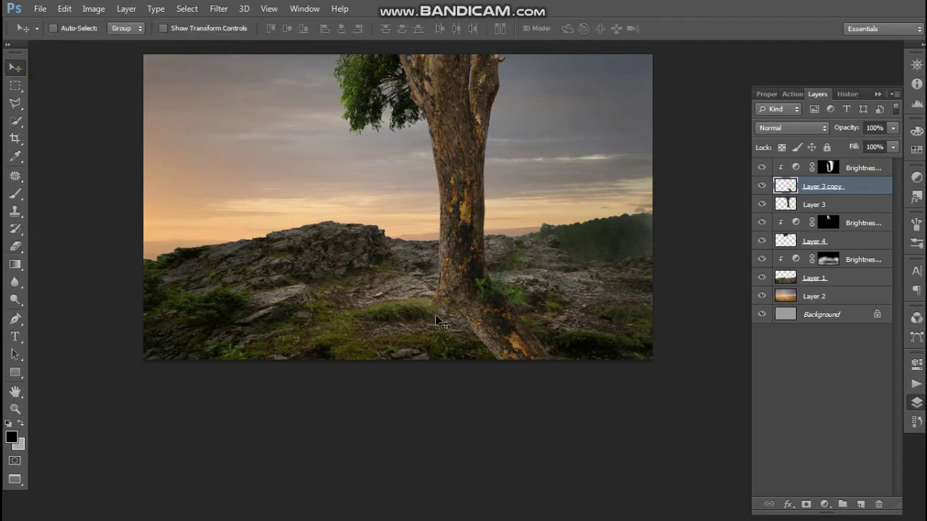
pyautogui.click(493, 322)
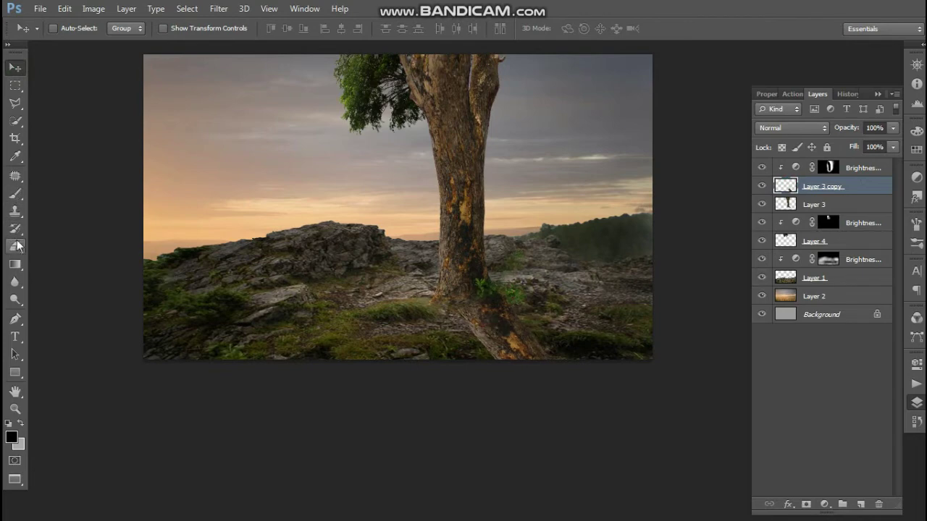
pyautogui.click(15, 246)
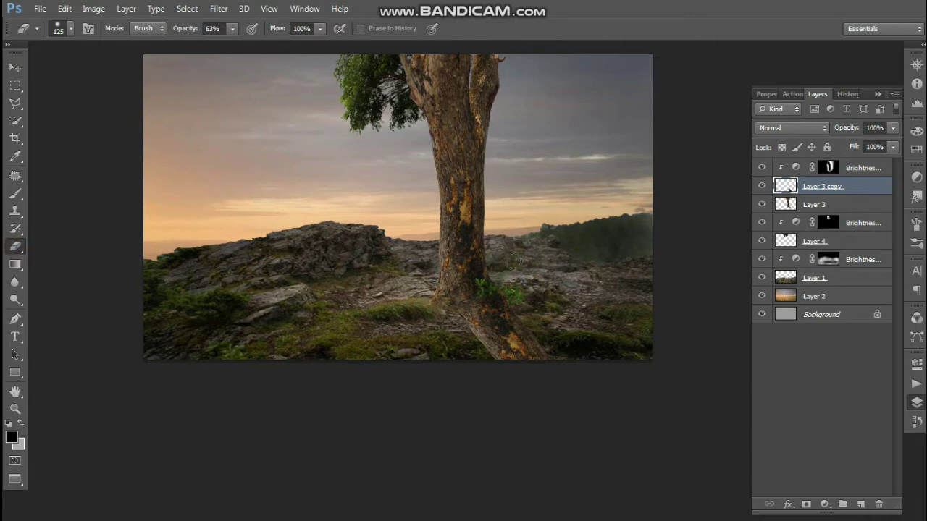
pyautogui.click(15, 67)
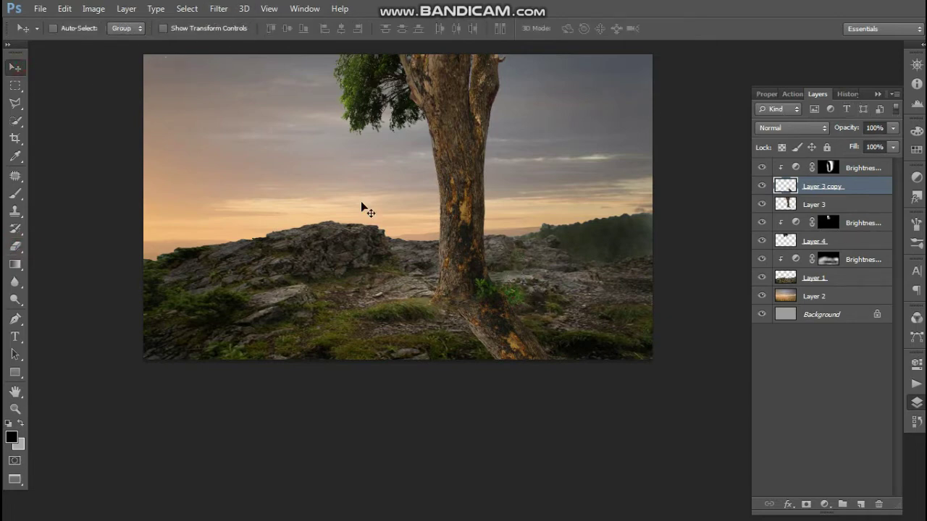
# Give Layer 3 copy a black (000000) Color Overlay and 45% layer opacity
pyautogui.click(788, 504)
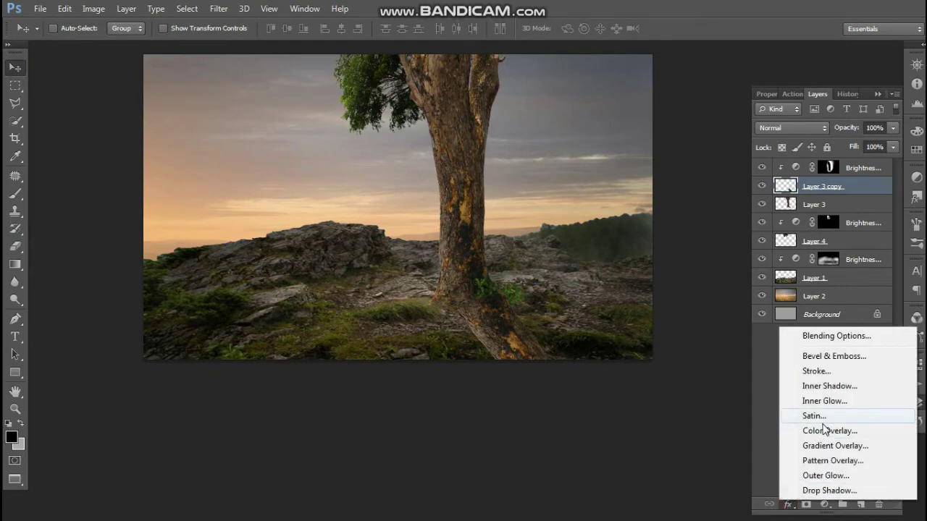
pyautogui.click(817, 431)
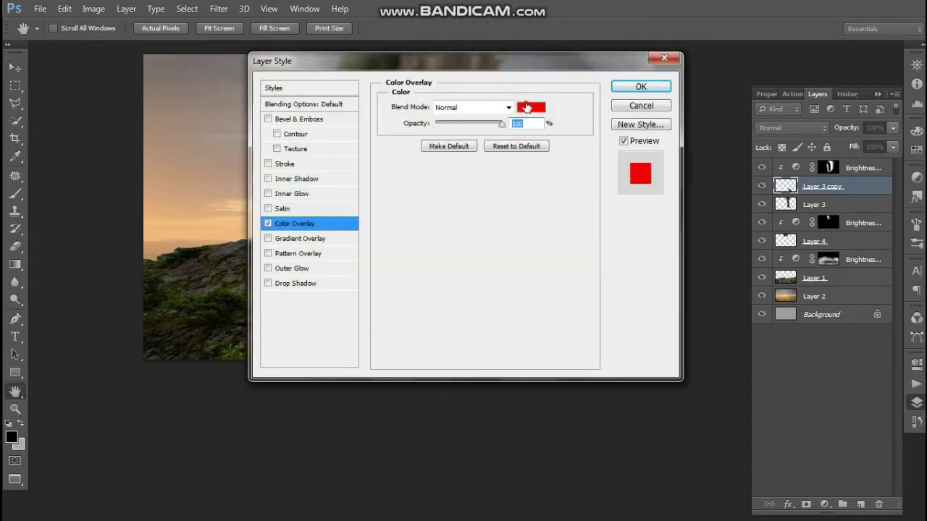
pyautogui.click(527, 107)
pyautogui.click(284, 294)
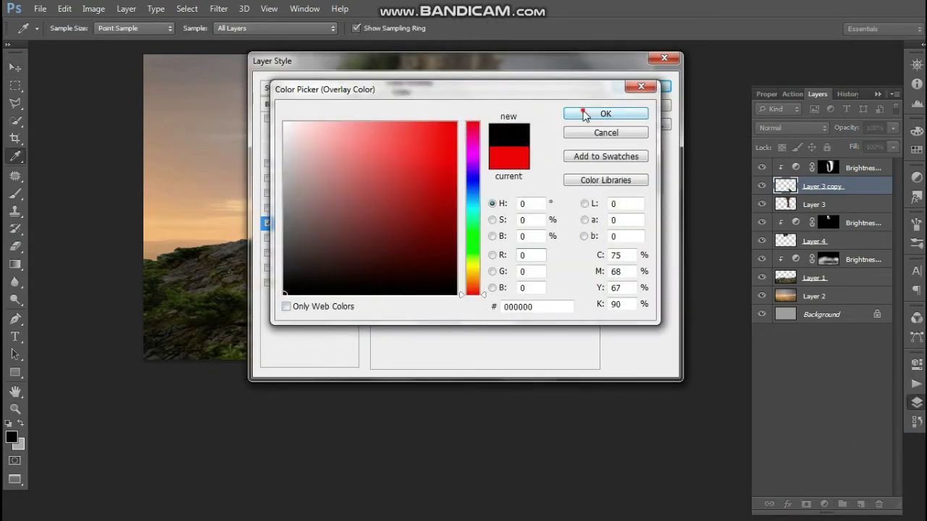
pyautogui.click(583, 115)
pyautogui.click(644, 89)
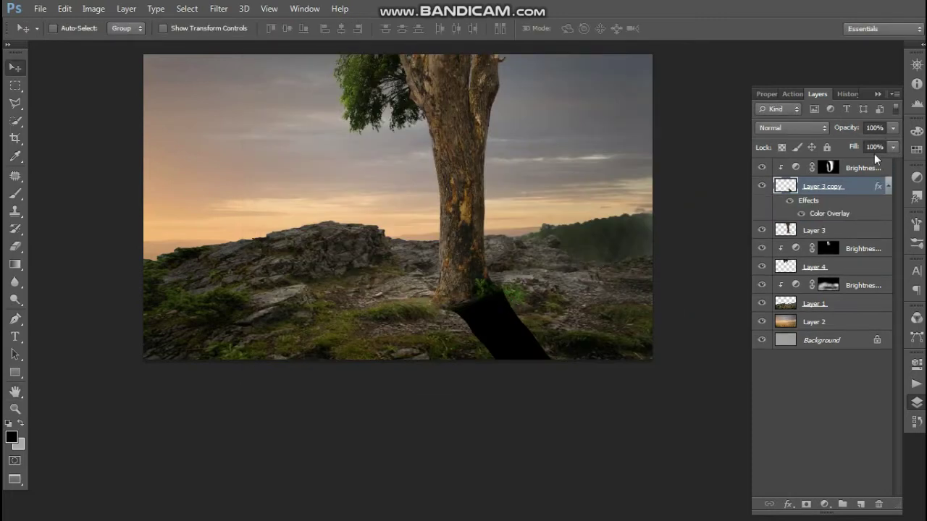
pyautogui.click(894, 128)
pyautogui.moveTo(841, 147); pyautogui.dragTo(855, 143)
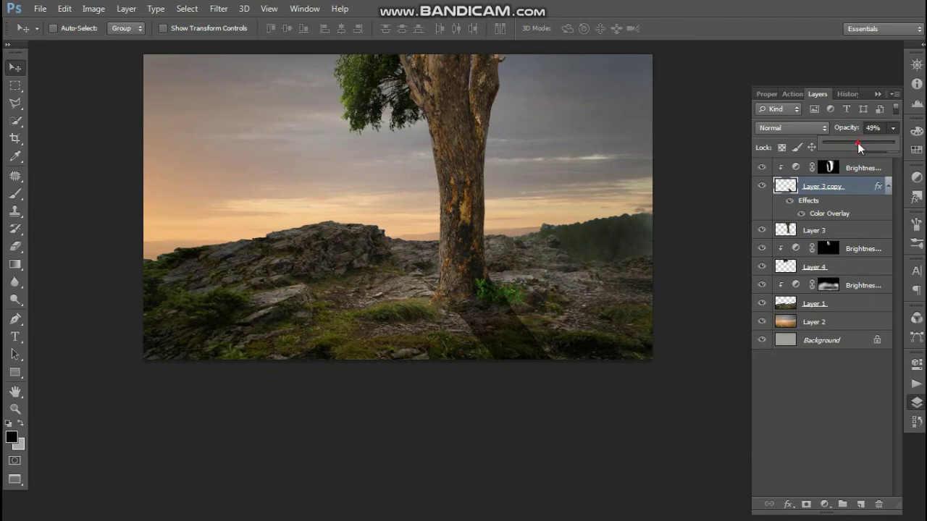
# Set Layer 3 copy to 46% opacity and erase part of it near the trunk base
pyautogui.moveTo(856, 143); pyautogui.dragTo(857, 143)
pyautogui.click(15, 247)
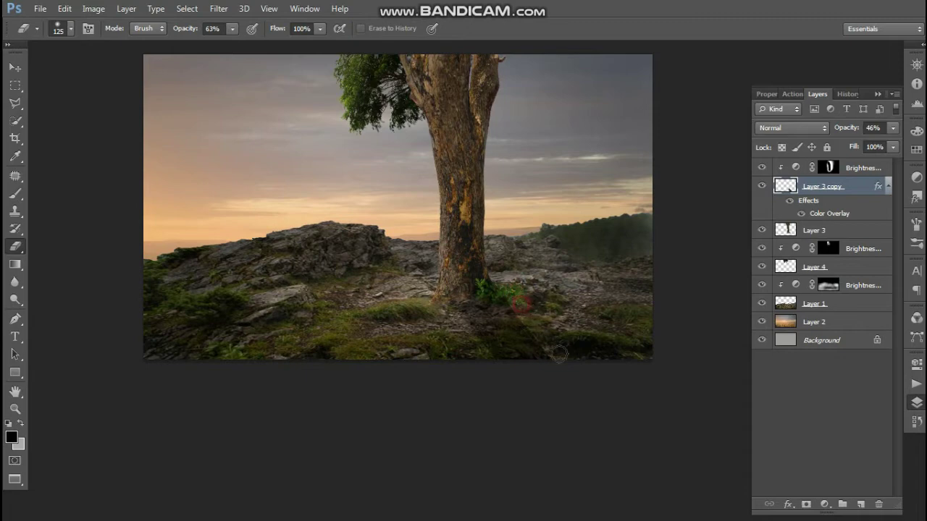
pyautogui.click(15, 67)
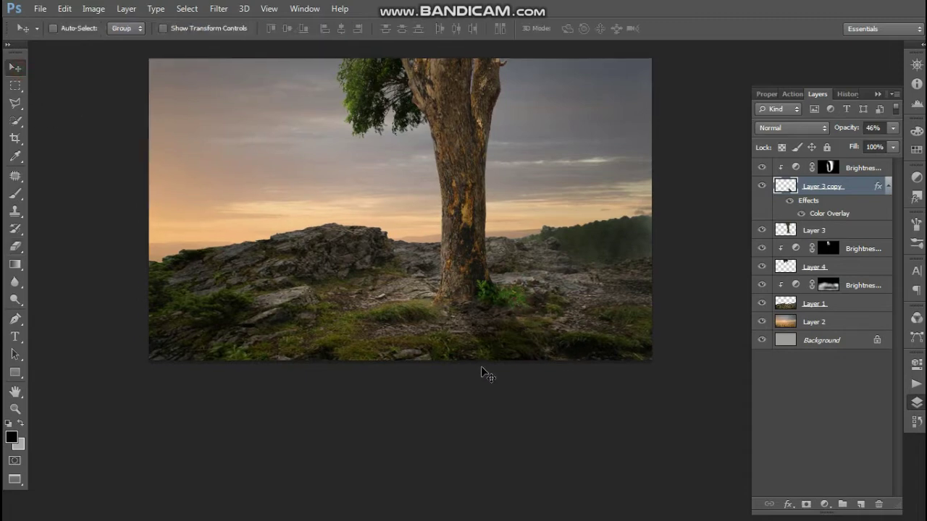
# Zoom and pan back onto the canvas, then bring up the Open dialog
pyautogui.scroll(-2, 481, 372)
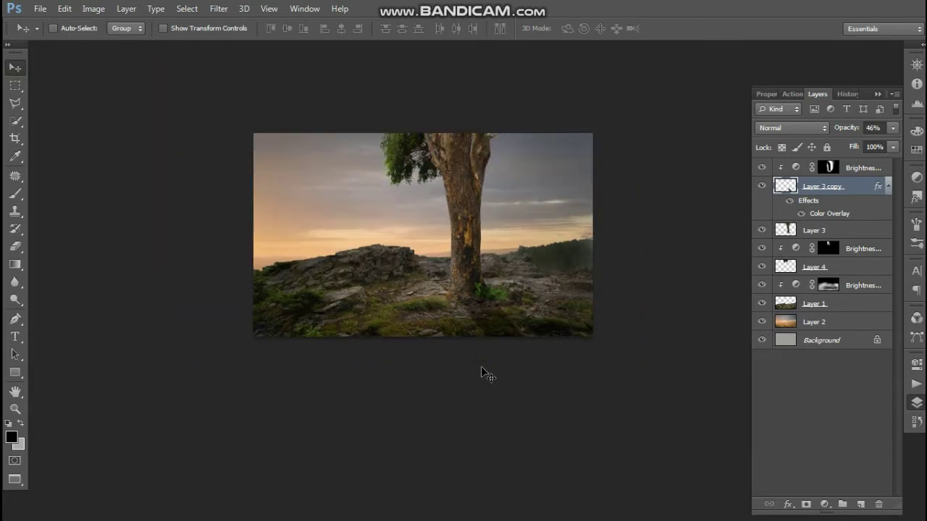
pyautogui.keyDown('ctrl'); pyautogui.click(497, 290); pyautogui.keyUp('ctrl')
pyautogui.moveTo(499, 265); pyautogui.dragTo(507, 267)
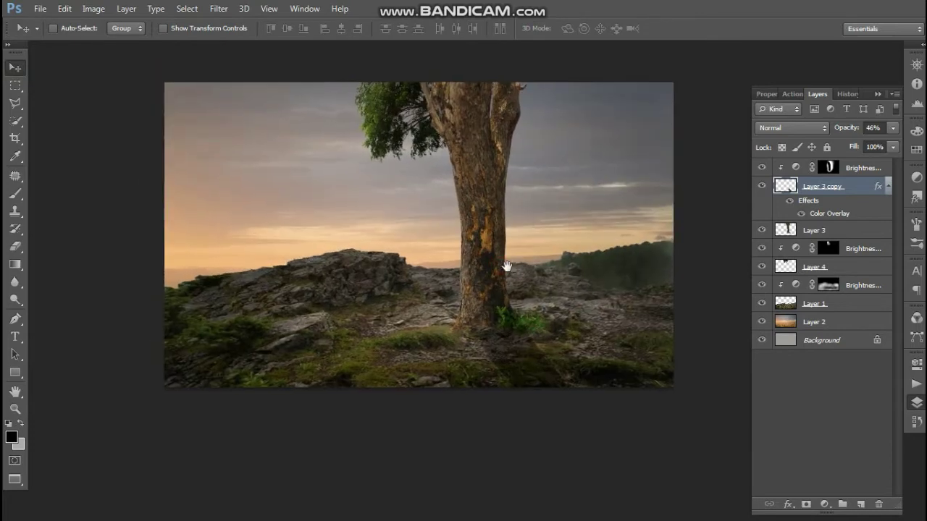
pyautogui.hotkey('ctrl', 'o')
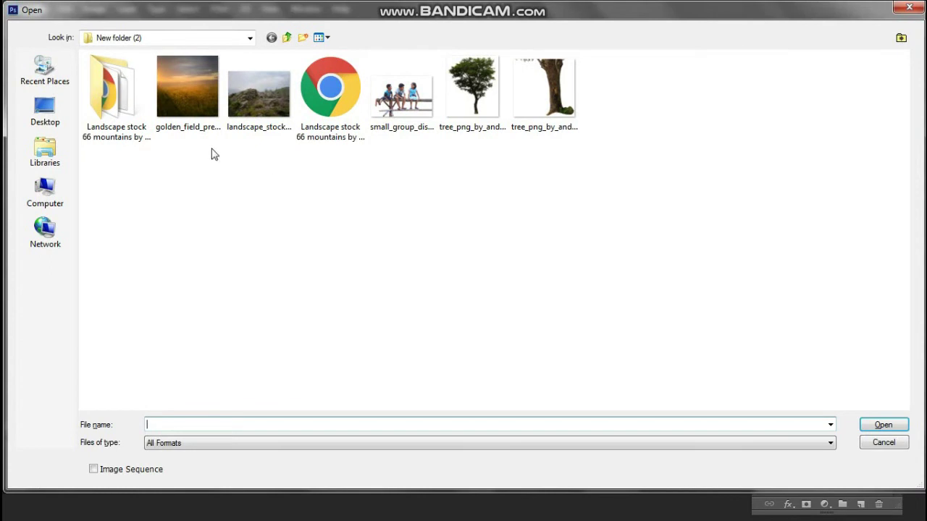
# Open Untitled-2.psd from the Desktop, cut out the girl and trunk, and close without saving
pyautogui.click(45, 110)
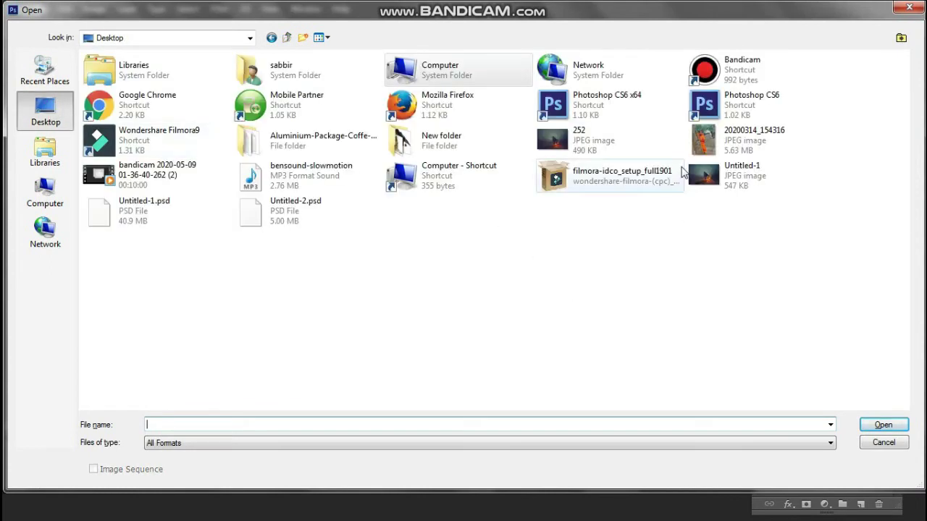
pyautogui.click(291, 216)
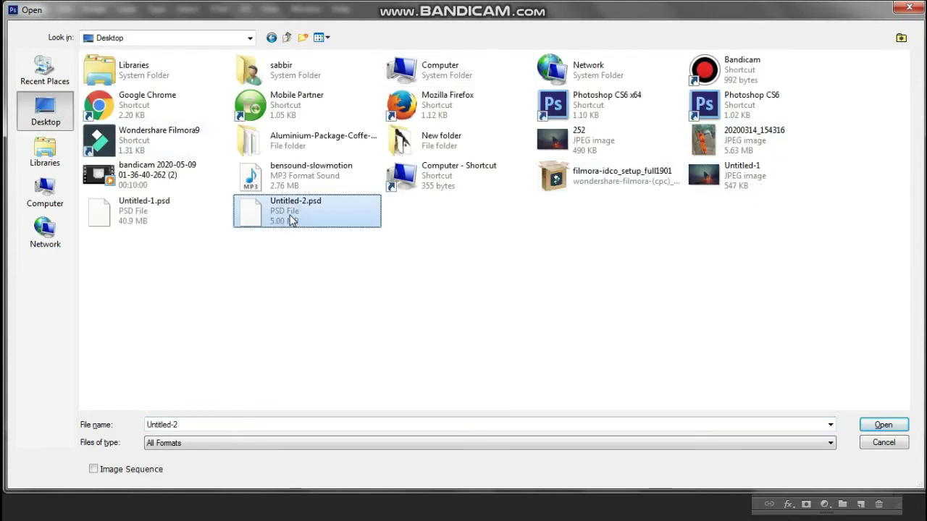
pyautogui.doubleClick(290, 216)
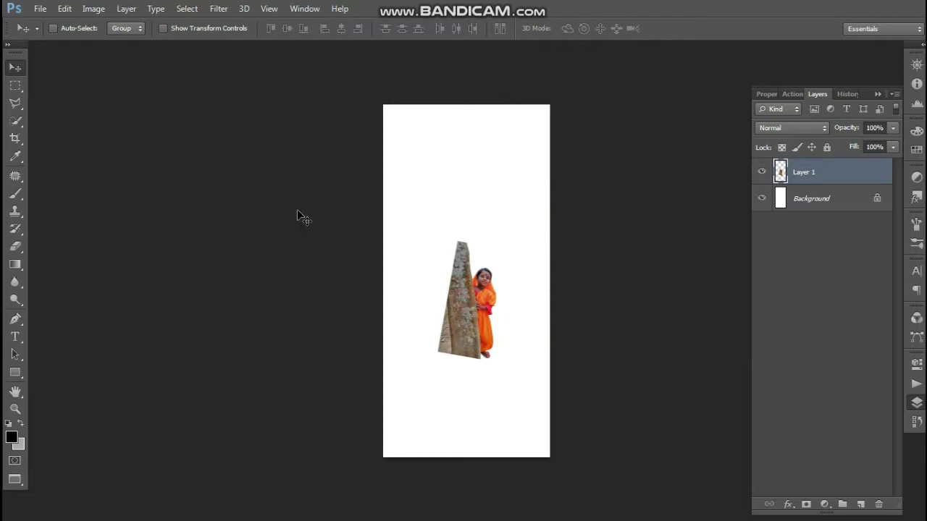
pyautogui.click(15, 85)
pyautogui.moveTo(389, 192); pyautogui.dragTo(653, 421)
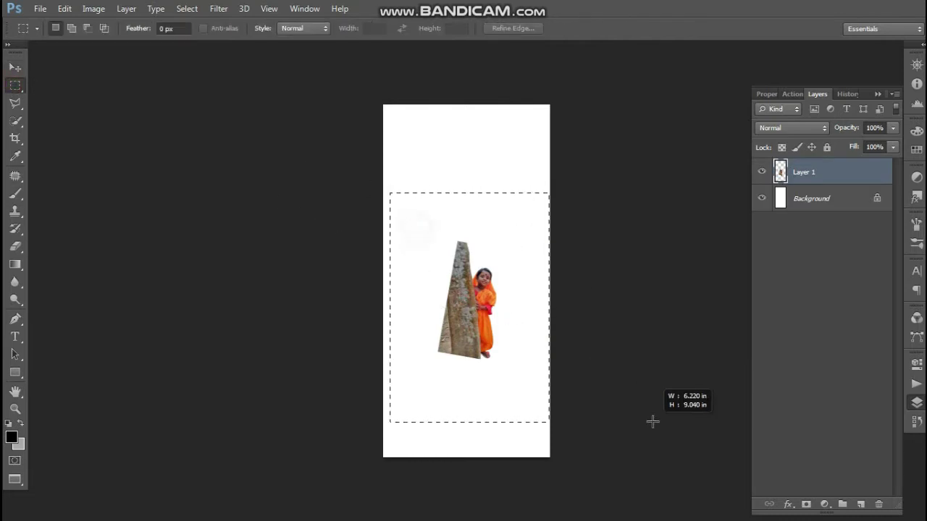
pyautogui.hotkey('ctrl', 'x')
pyautogui.hotkey('ctrl', 'w')
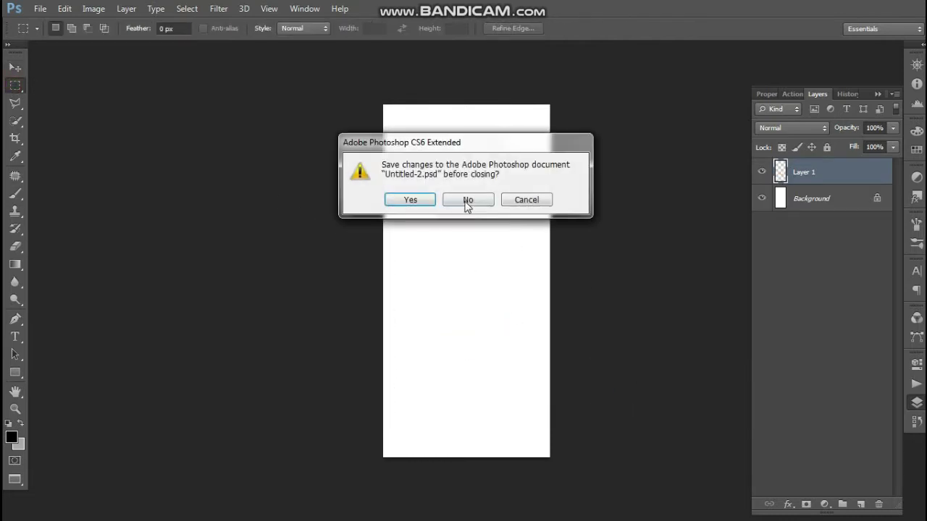
pyautogui.click(467, 202)
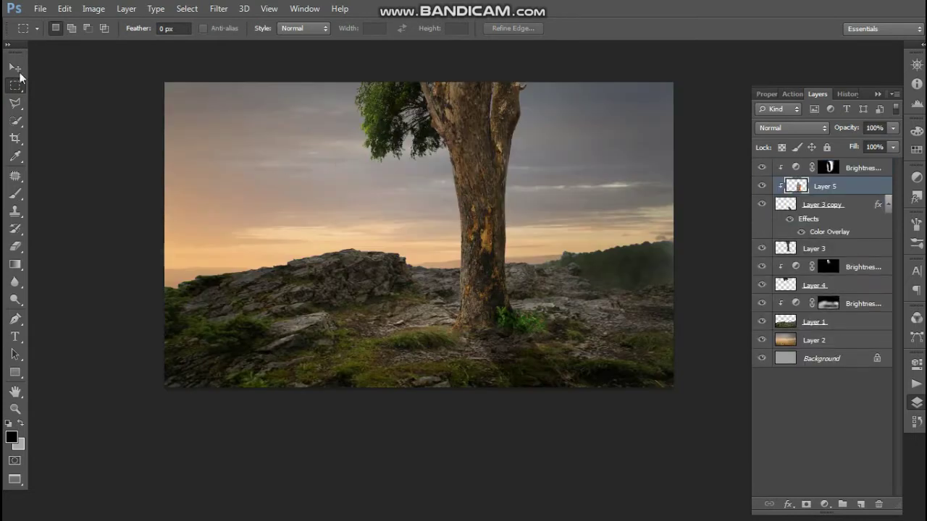
# Raise Layer 5 above the brightness adjustment, delete the girl-and-trunk selection, and discard the document
pyautogui.click(15, 68)
pyautogui.hotkey('ctrl', ']')
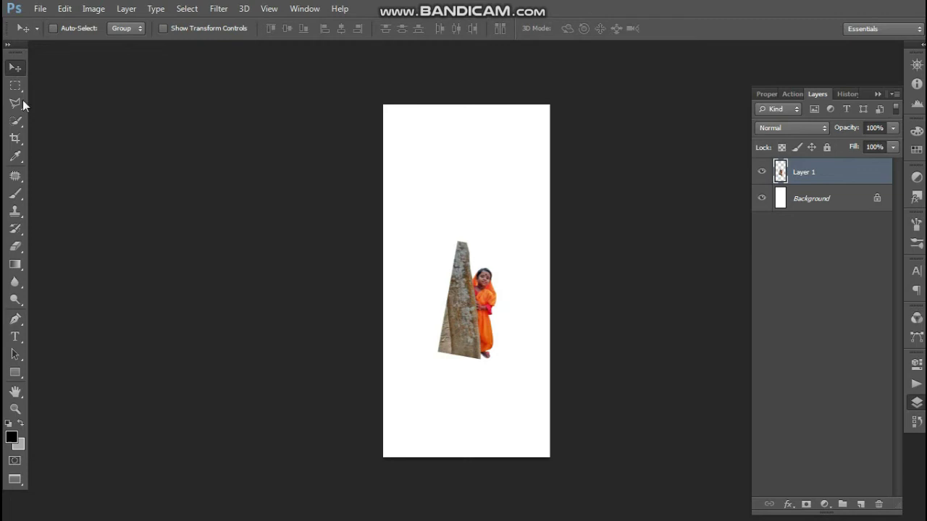
pyautogui.click(15, 85)
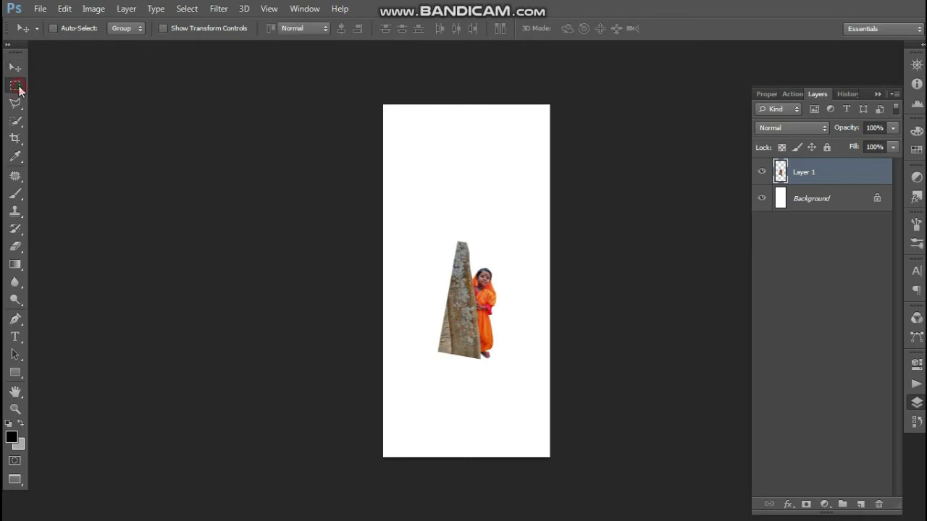
pyautogui.moveTo(372, 188); pyautogui.dragTo(669, 425)
pyautogui.press('Delete')
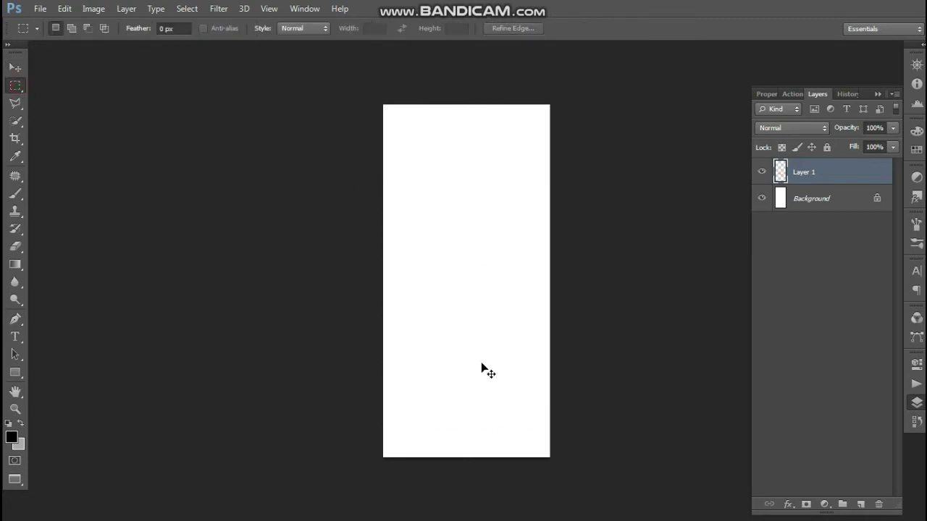
pyautogui.hotkey('ctrl', 'w')
pyautogui.click(469, 202)
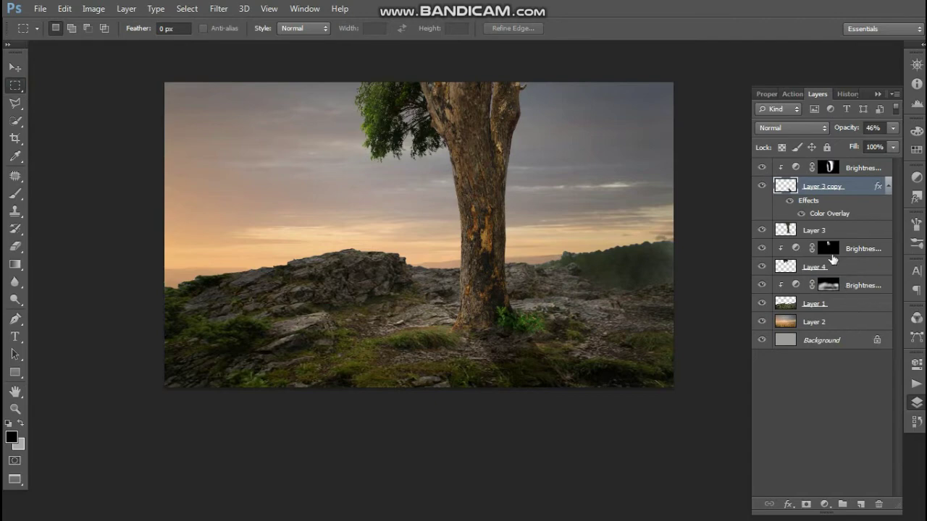
# Create a new empty layer above the top brightness adjustment layer
pyautogui.click(850, 168)
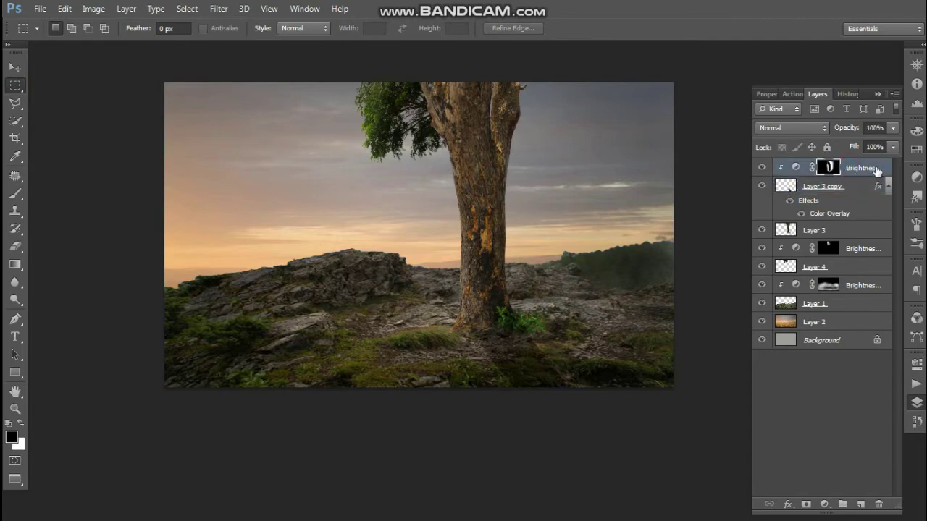
pyautogui.click(818, 389)
pyautogui.hotkey('ctrl', 'shift', 'alt', 'n')
# Paste the girl-and-stone cutout and raise it up the hill
pyautogui.hotkey('ctrl', 'v')
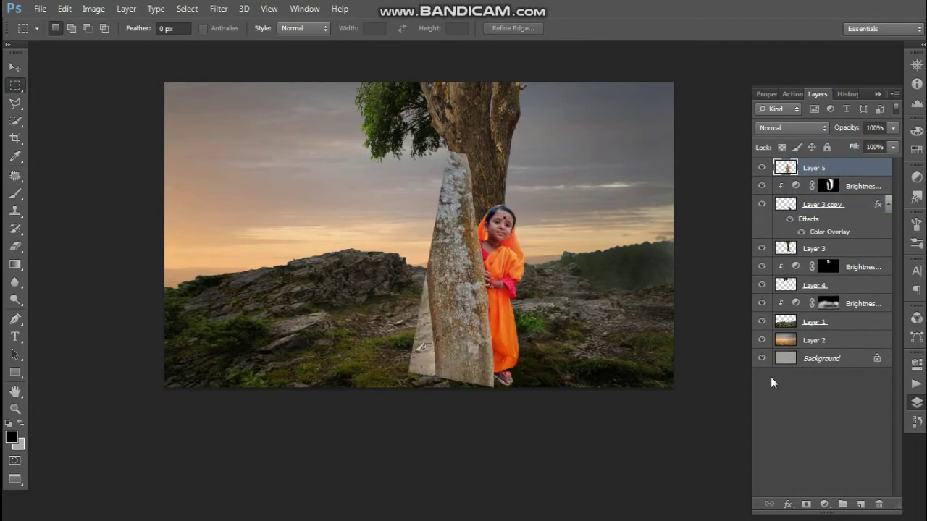
pyautogui.press('v')
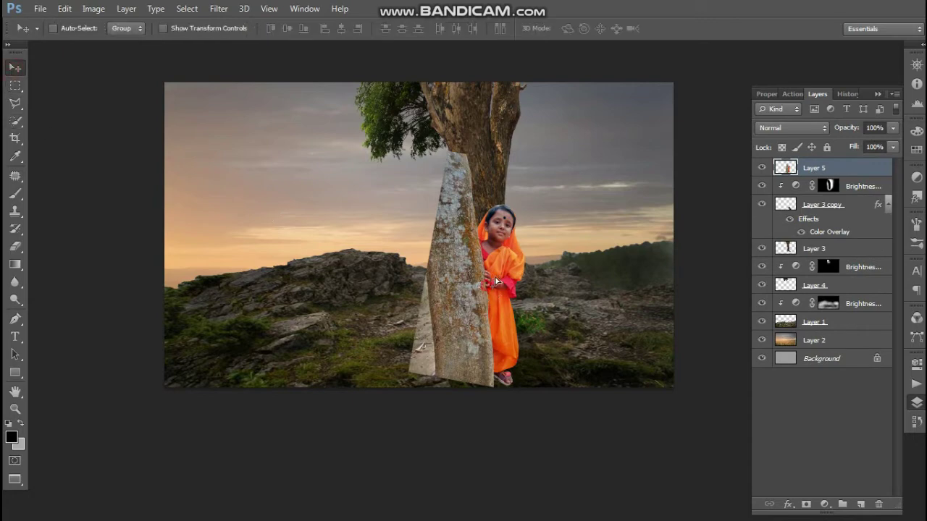
pyautogui.moveTo(483, 297)
pyautogui.mouseDown()
pyautogui.moveTo(488, 228)
pyautogui.moveTo(493, 250)
pyautogui.mouseUp()
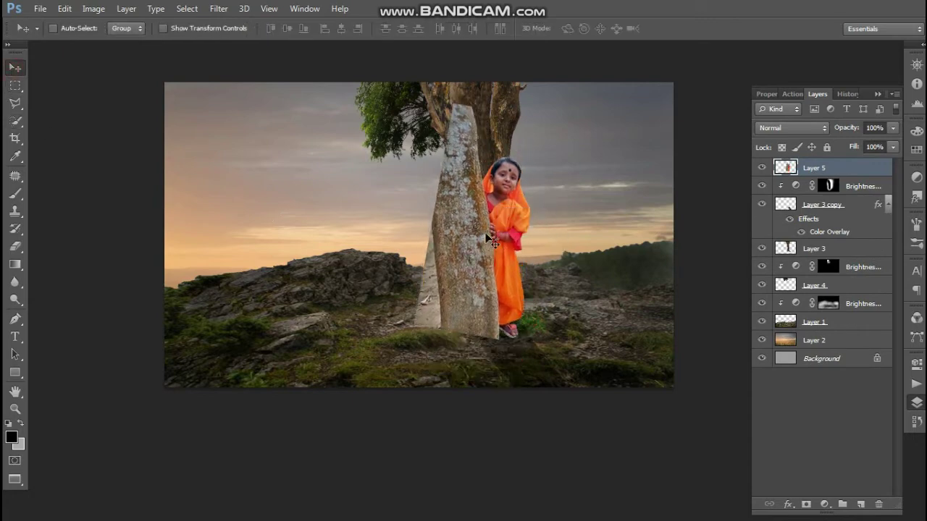
# Flip the cutout horizontally, place it left of the trunk, and clip Layer 5 to the layer below
pyautogui.hotkey('ctrl', 't')
pyautogui.rightClick(500, 210)
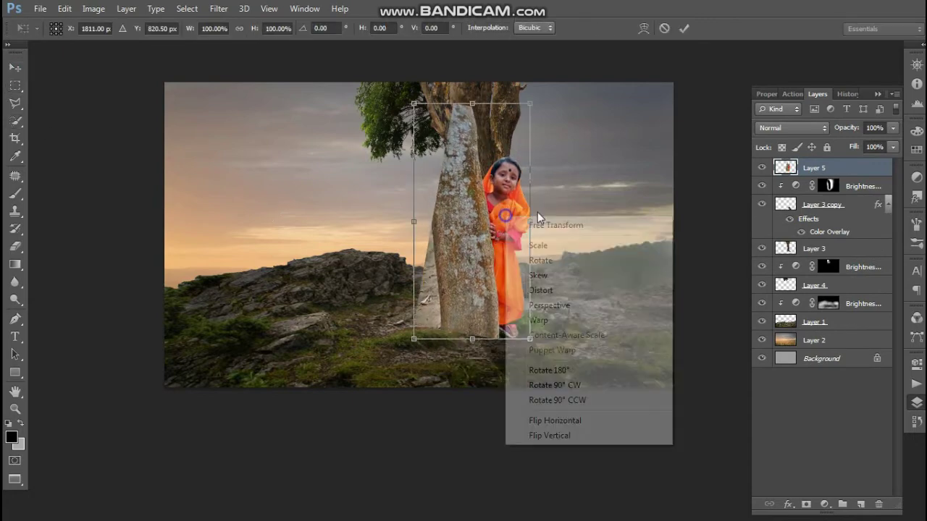
pyautogui.click(568, 419)
pyautogui.click(683, 33)
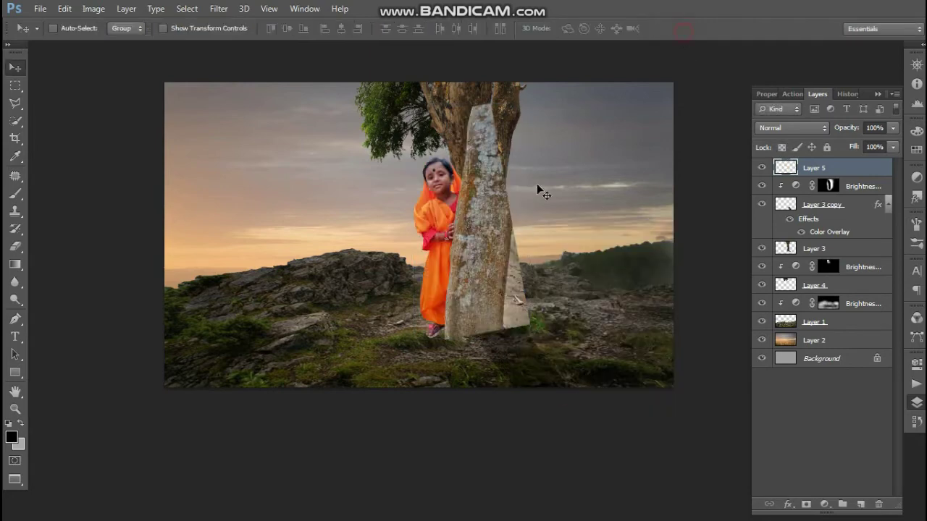
pyautogui.moveTo(464, 286); pyautogui.dragTo(466, 263)
pyautogui.hotkey('ctrl', 'alt', 'g')
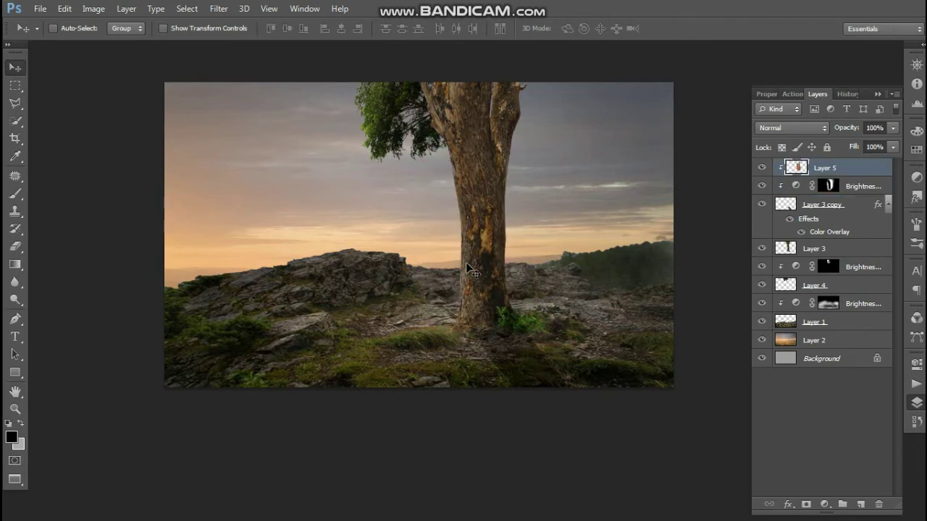
# Try Layer 5 at different stack positions, then select it on the canvas and nudge it into place
pyautogui.hotkey('ctrl', 'shift', '[')
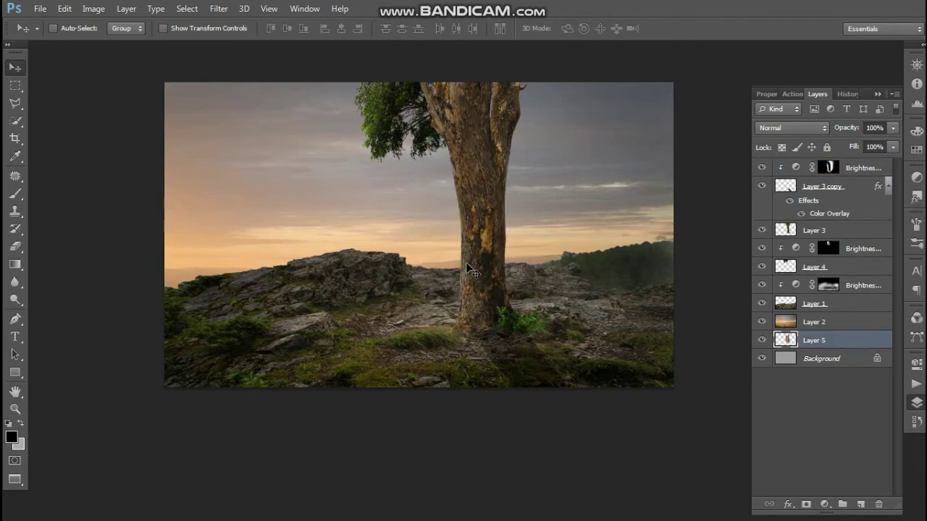
pyautogui.hotkey('ctrl', 'shift', ']')
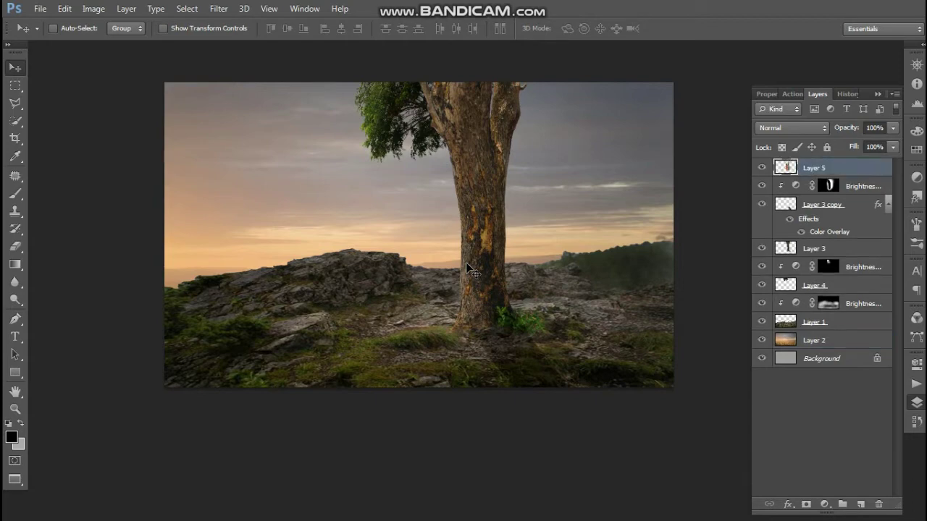
pyautogui.hotkey('ctrl', '[')
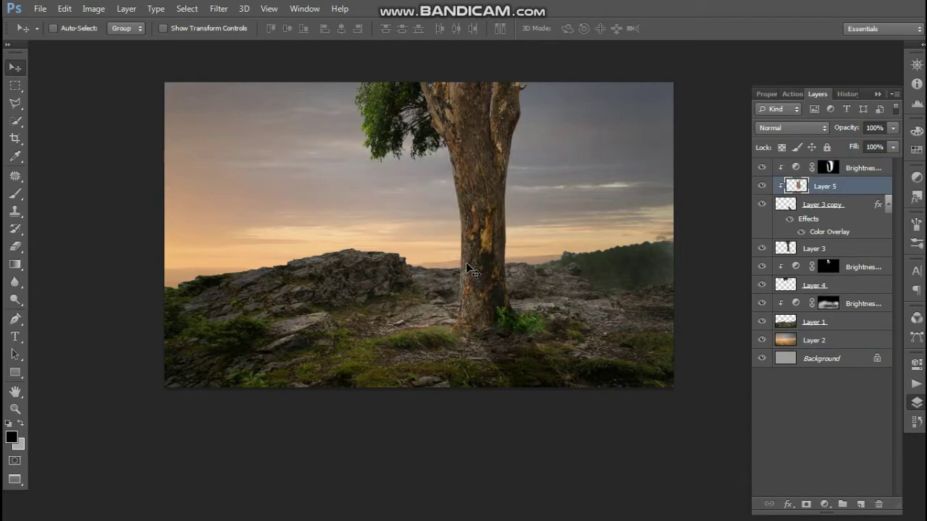
pyautogui.hotkey('ctrl', ']')
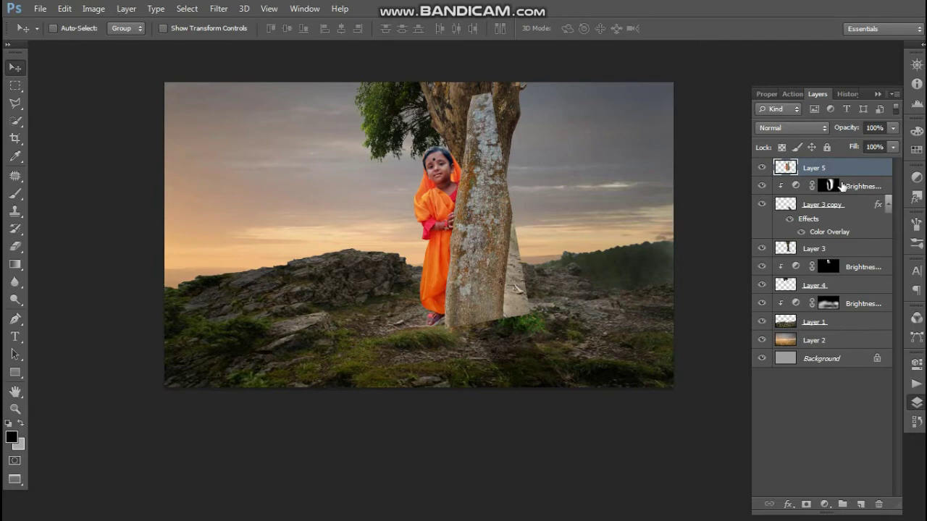
pyautogui.click(803, 339)
pyautogui.rightClick(482, 196)
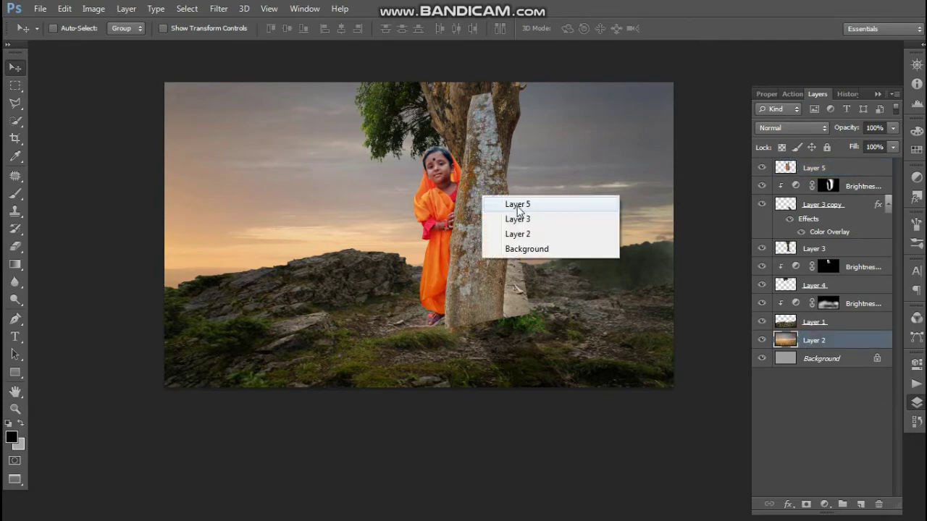
pyautogui.click(517, 204)
pyautogui.moveTo(493, 234); pyautogui.dragTo(478, 231)
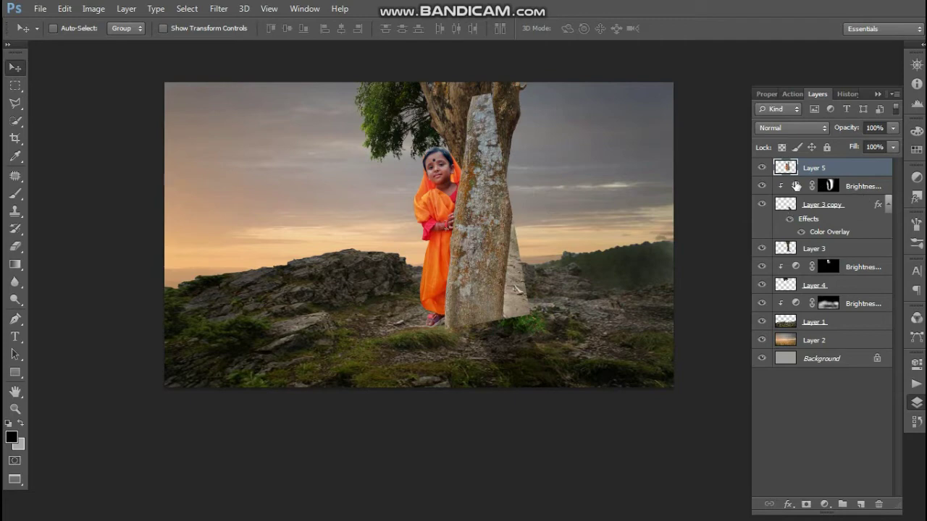
# Compare by hiding the brightness adjustment and Layer 3 layers, test a clip on Layer 5, then restore everything
pyautogui.click(762, 187)
pyautogui.click(762, 207)
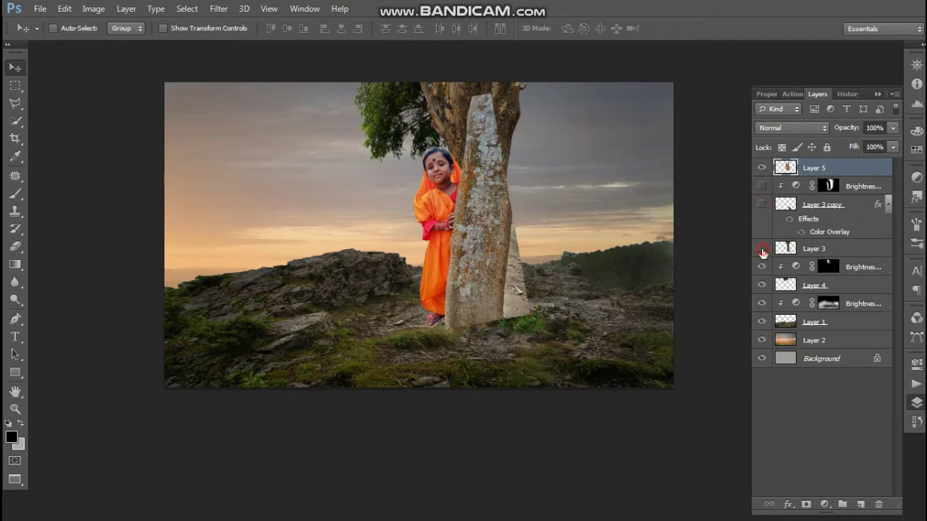
pyautogui.click(762, 250)
pyautogui.click(762, 249)
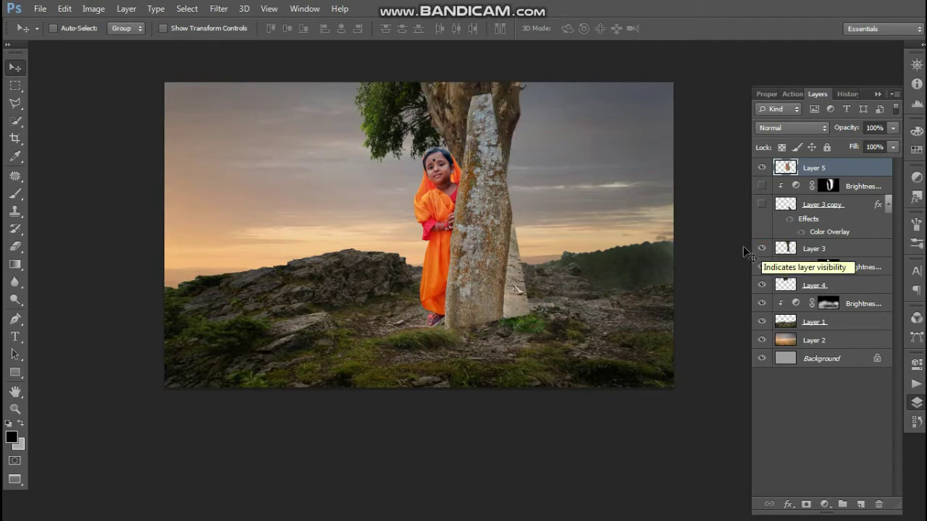
pyautogui.hotkey('ctrl', '[')
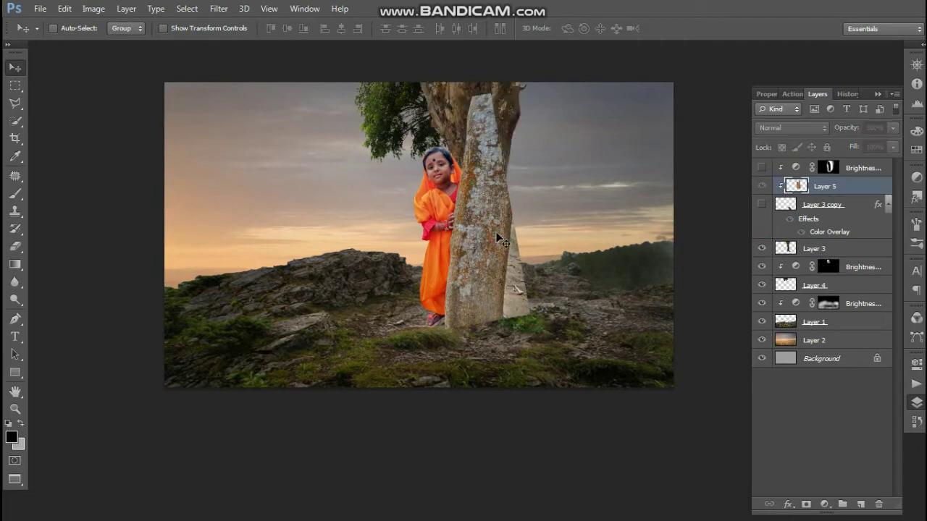
pyautogui.hotkey('ctrl', 'alt', 'g')
pyautogui.hotkey('ctrl', 'alt', 'z')
pyautogui.hotkey('ctrl', 'alt', 'z')
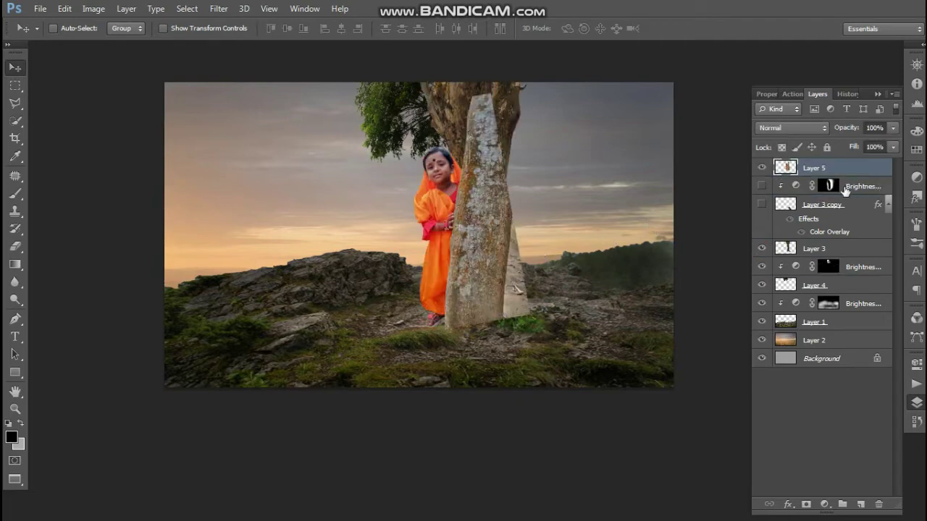
pyautogui.click(761, 205)
pyautogui.click(761, 204)
pyautogui.click(761, 204)
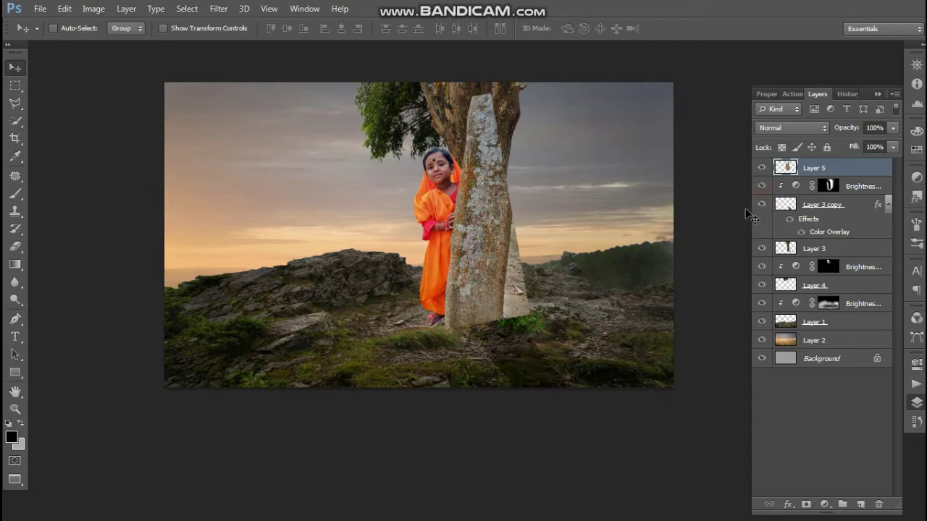
# Move the girl and stone beside the trunk and place Layer 5 below Layer 1, unclipped
pyautogui.rightClick(513, 208)
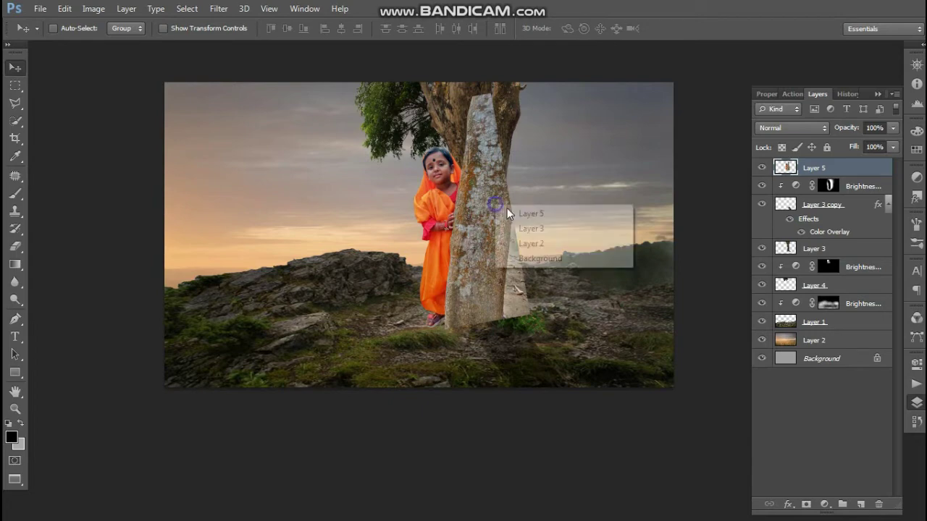
pyautogui.click(507, 210)
pyautogui.moveTo(499, 228); pyautogui.dragTo(331, 211)
pyautogui.hotkey('ctrl', 'shift', '[')
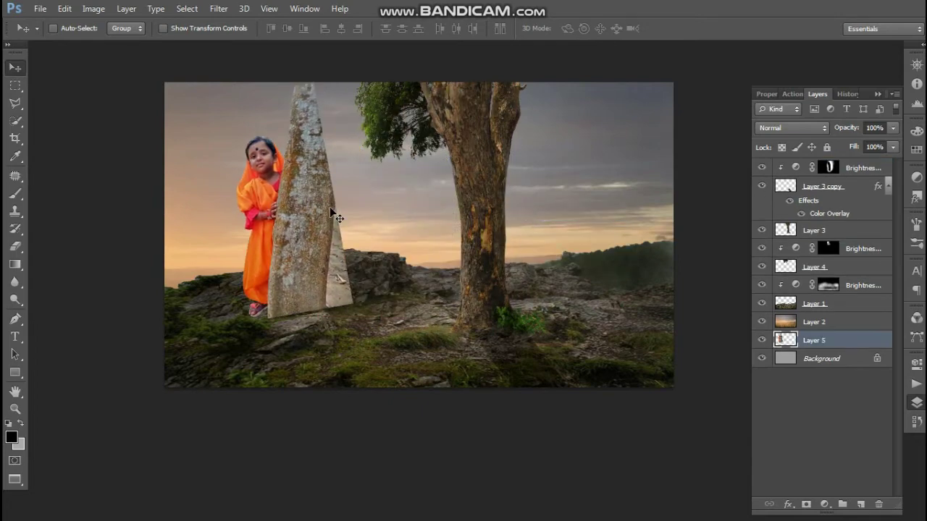
pyautogui.hotkey('ctrl', ']')
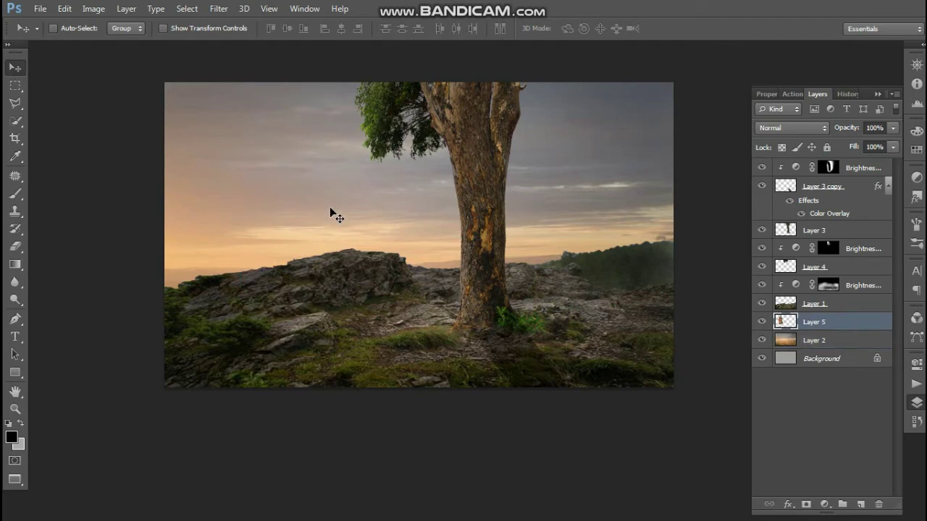
pyautogui.hotkey('ctrl', ']')
pyautogui.hotkey('ctrl', 'alt', 'g')
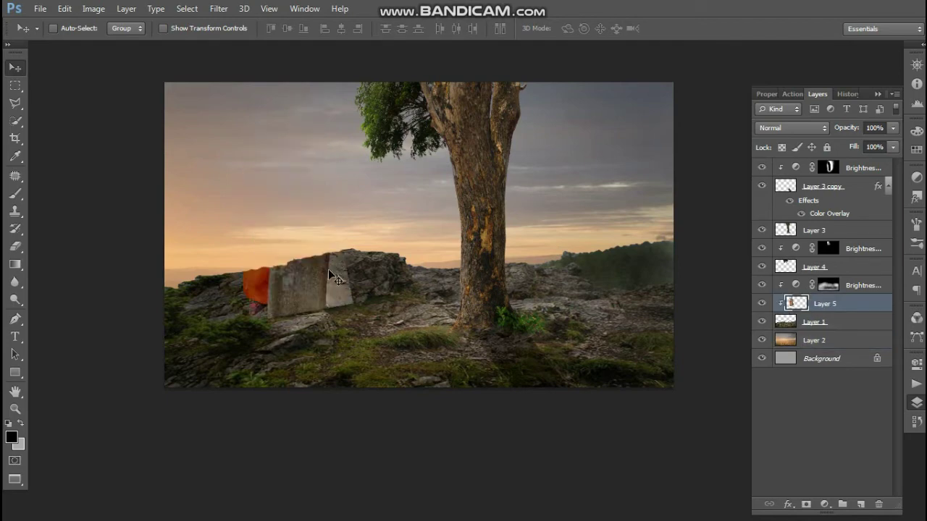
pyautogui.moveTo(309, 279); pyautogui.dragTo(461, 303)
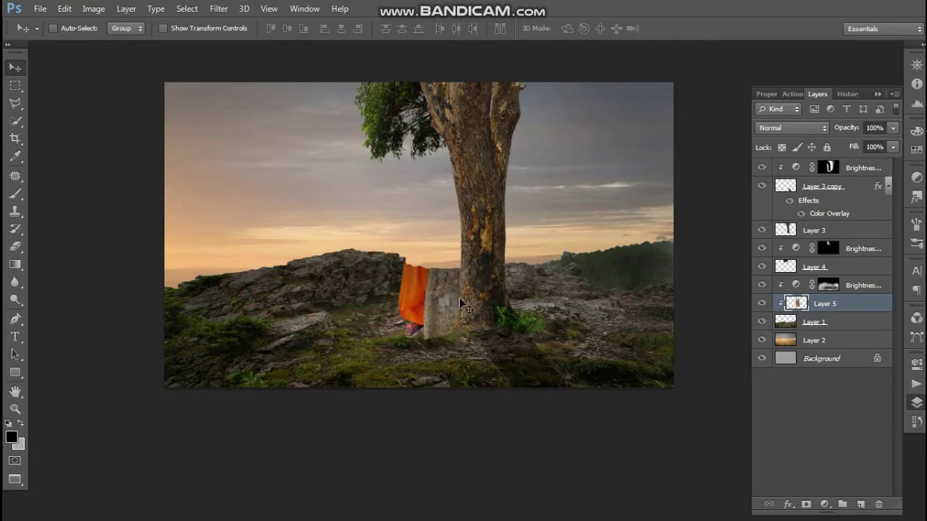
pyautogui.hotkey('ctrl', '[')
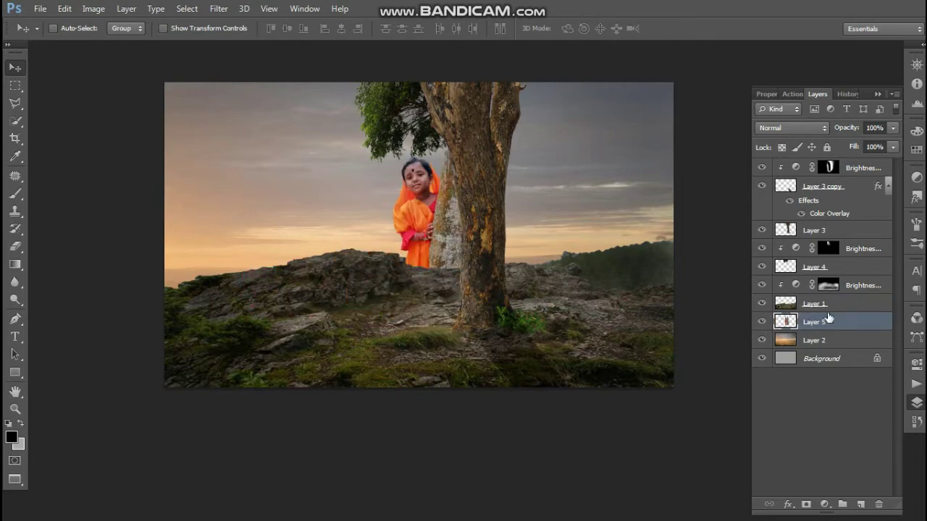
# Move Layer 5 above Layer 1 and the Brightness/Contrast adjustment, checking the adjustment's effect
pyautogui.moveTo(836, 318)
pyautogui.mouseDown()
pyautogui.moveTo(792, 312)
pyautogui.moveTo(788, 330)
pyautogui.mouseUp()
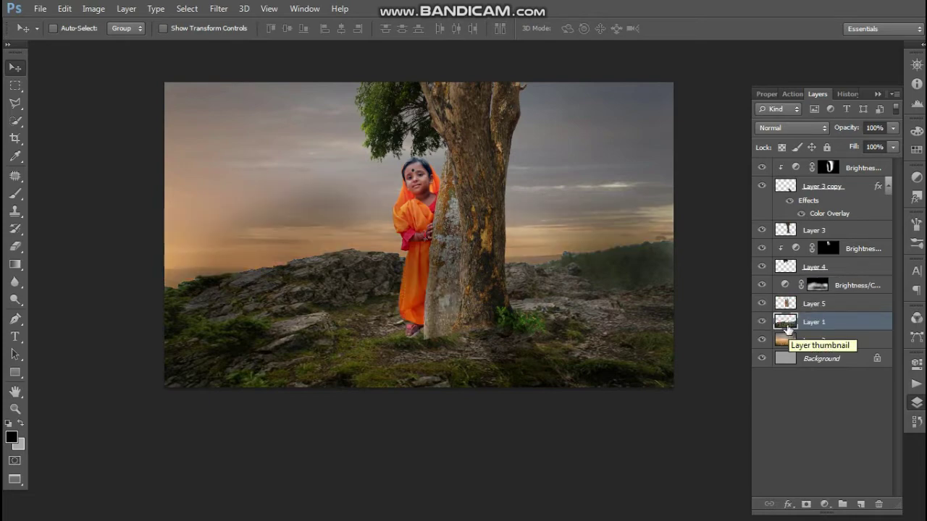
pyautogui.click(763, 285)
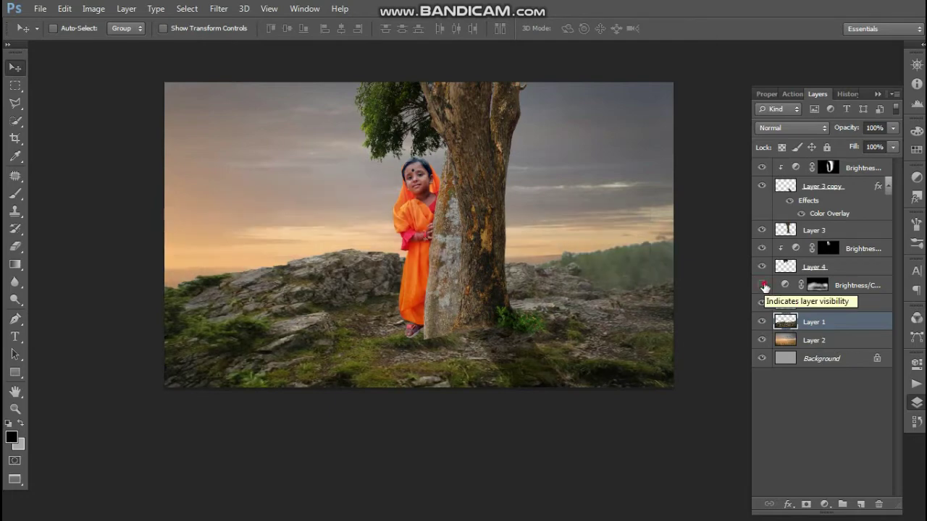
pyautogui.click(763, 285)
pyautogui.moveTo(823, 291); pyautogui.dragTo(826, 314)
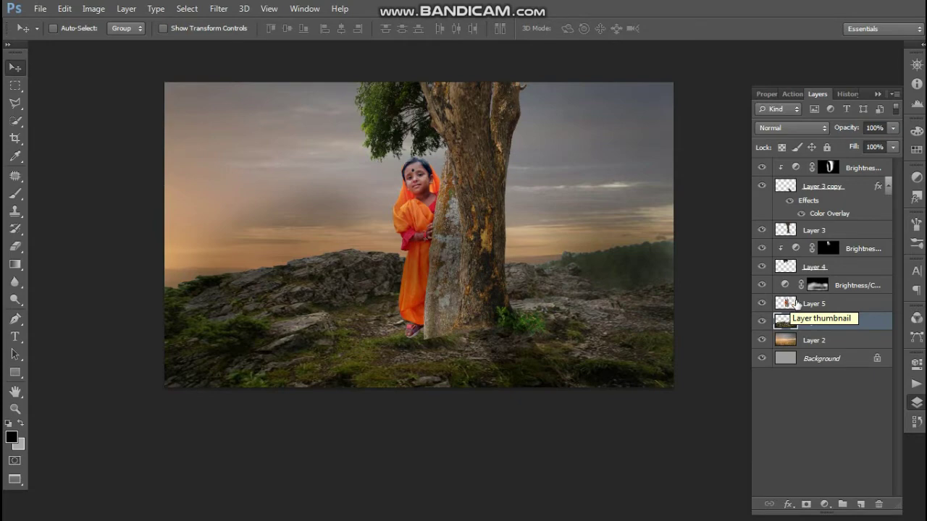
pyautogui.moveTo(786, 321)
pyautogui.mouseDown()
pyautogui.moveTo(786, 269)
pyautogui.moveTo(793, 283)
pyautogui.mouseUp()
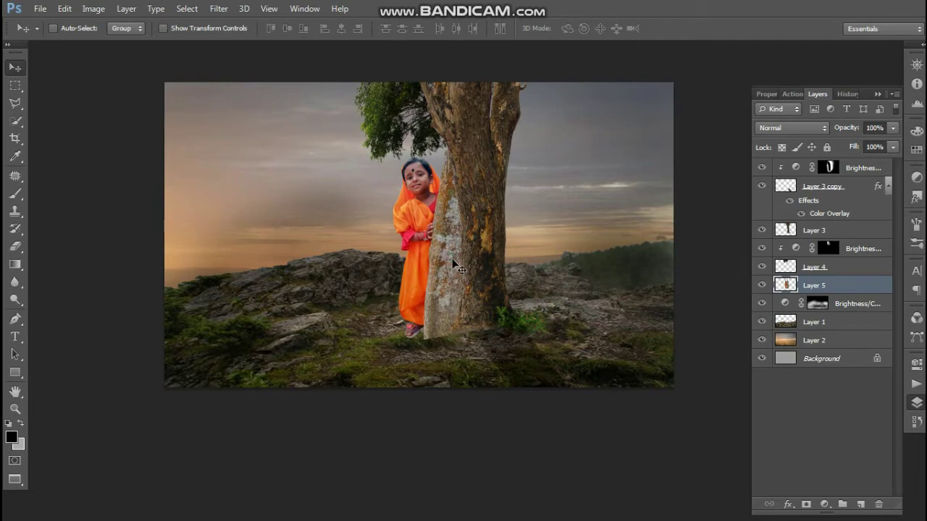
# Shift Layer 5 toward the trunk, rotate it about 7°, and nudge it with arrow keys
pyautogui.hotkey('ctrl', 't')
pyautogui.moveTo(442, 263); pyautogui.dragTo(468, 255)
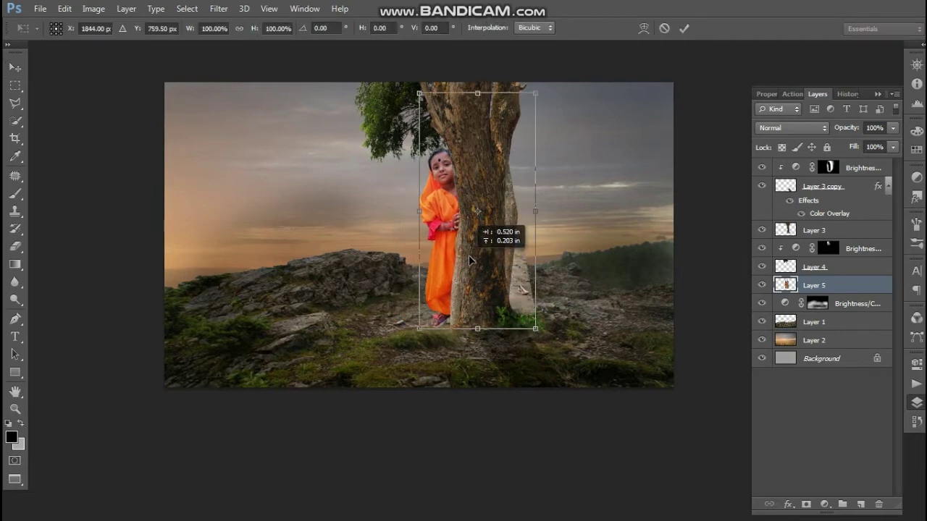
pyautogui.moveTo(569, 219); pyautogui.dragTo(564, 204)
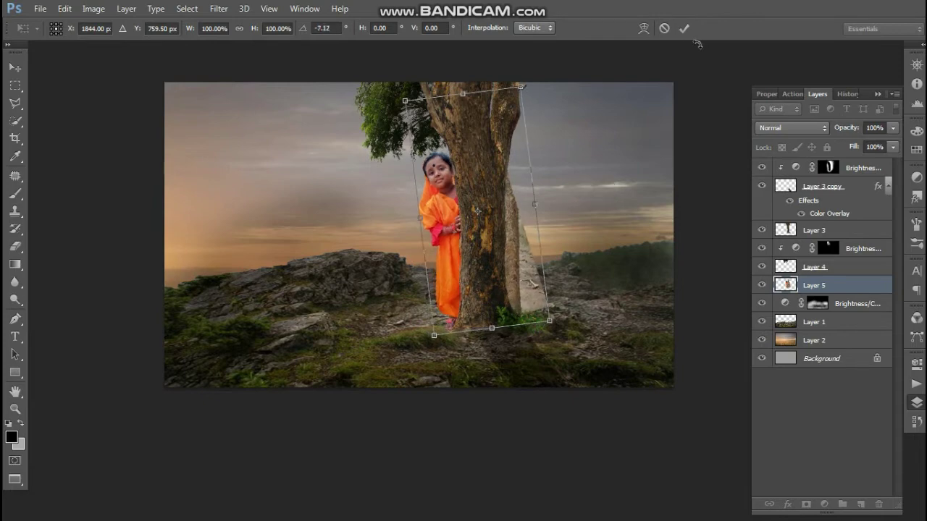
pyautogui.click(684, 28)
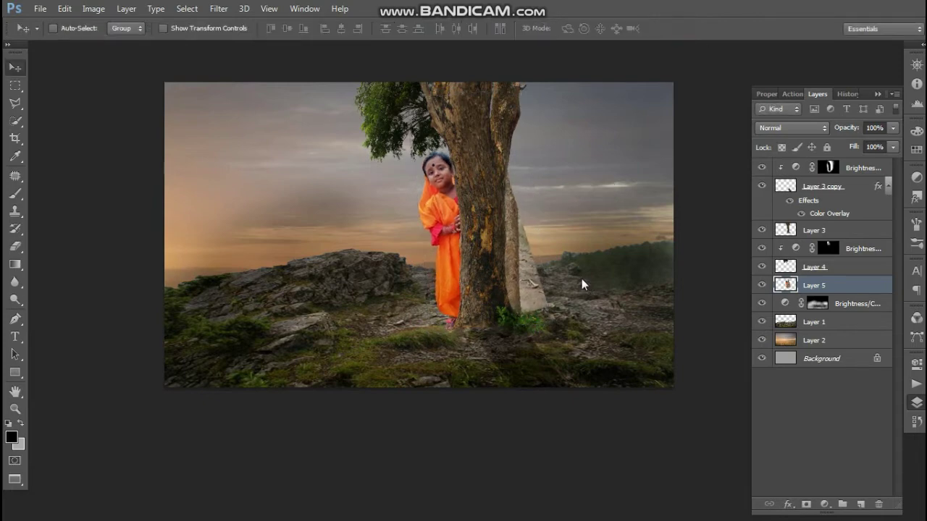
pyautogui.press('Right')
pyautogui.press('Right')
pyautogui.press('Down')
pyautogui.press('Left')
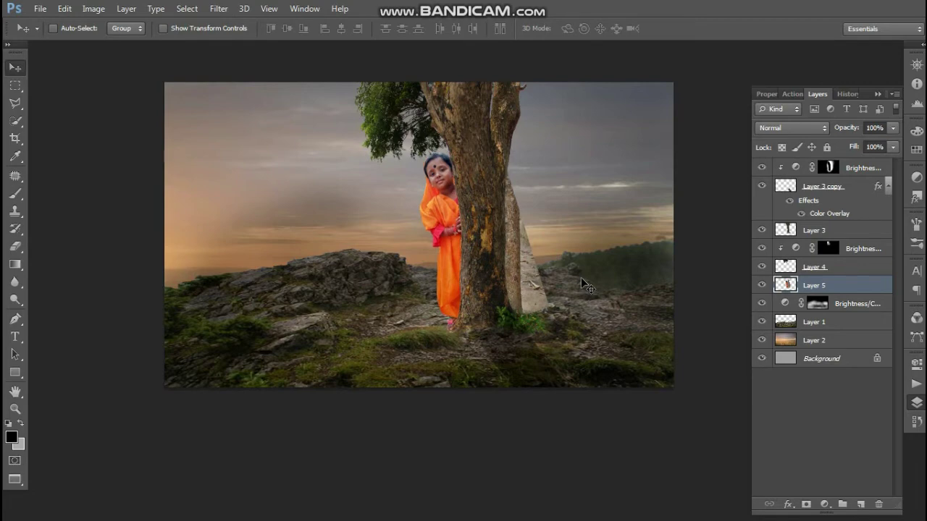
pyautogui.press('Left')
pyautogui.press('Left')
pyautogui.press('Left')
pyautogui.press('Left')
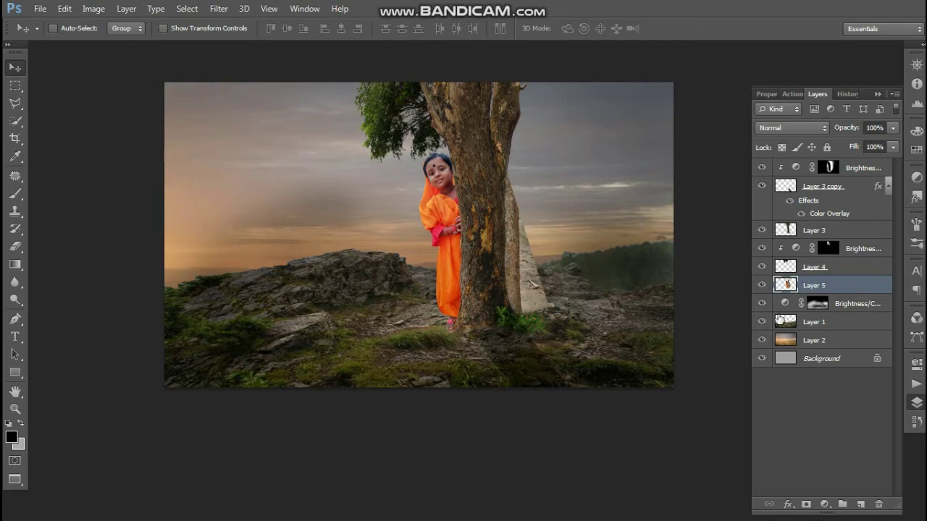
# Add a layer mask to Layer 5 and paint black at 100% opacity over the pale stone
pyautogui.click(806, 504)
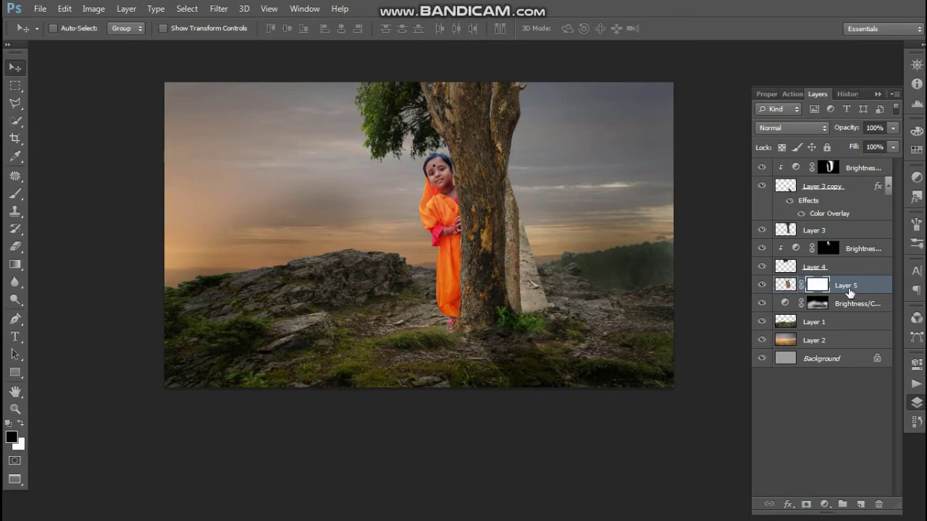
pyautogui.click(15, 194)
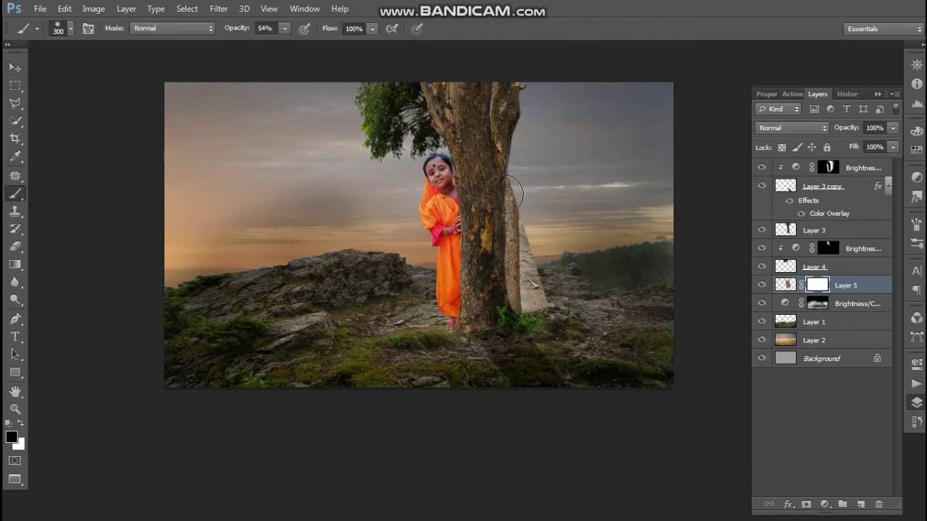
pyautogui.moveTo(507, 193); pyautogui.dragTo(523, 291)
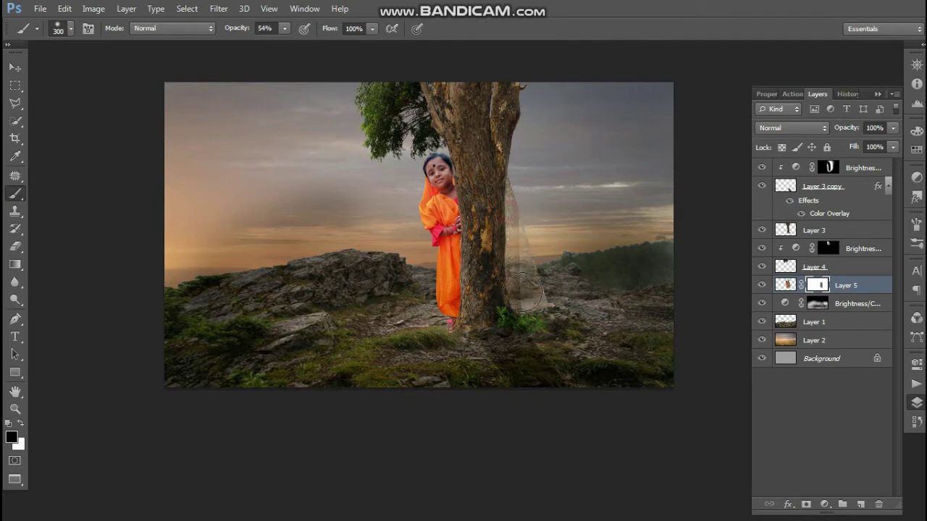
pyautogui.moveTo(284, 28); pyautogui.dragTo(457, 50)
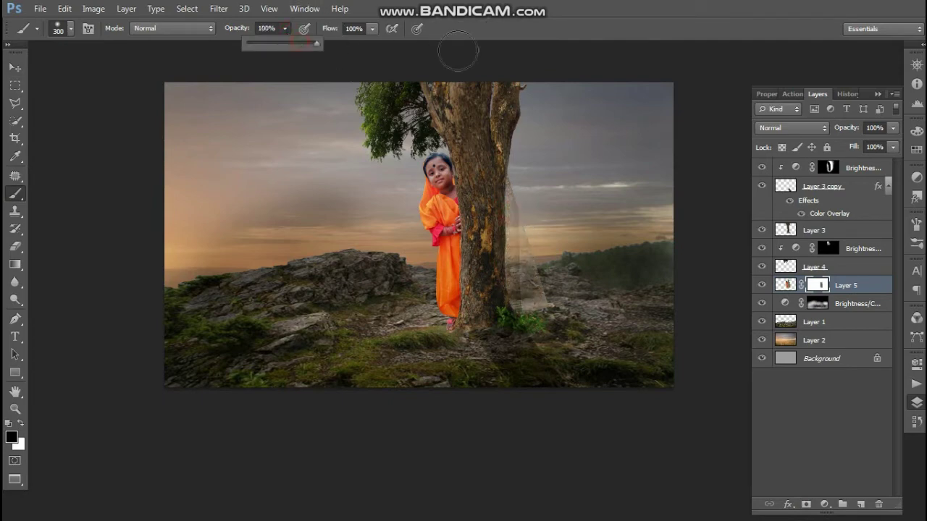
pyautogui.moveTo(508, 210); pyautogui.dragTo(523, 275)
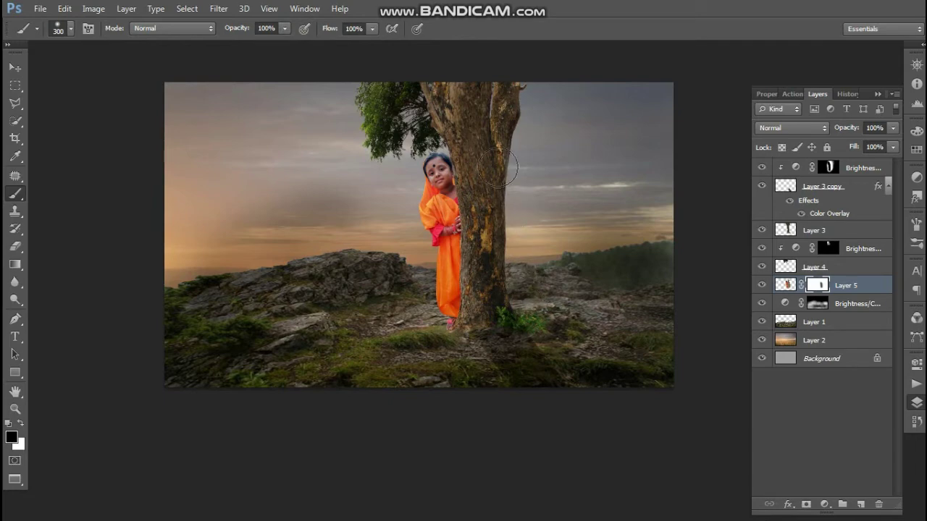
pyautogui.moveTo(497, 166); pyautogui.dragTo(510, 311)
# Pan and zoom in on the girl and tree, keeping Layer 5 selected
pyautogui.click(15, 67)
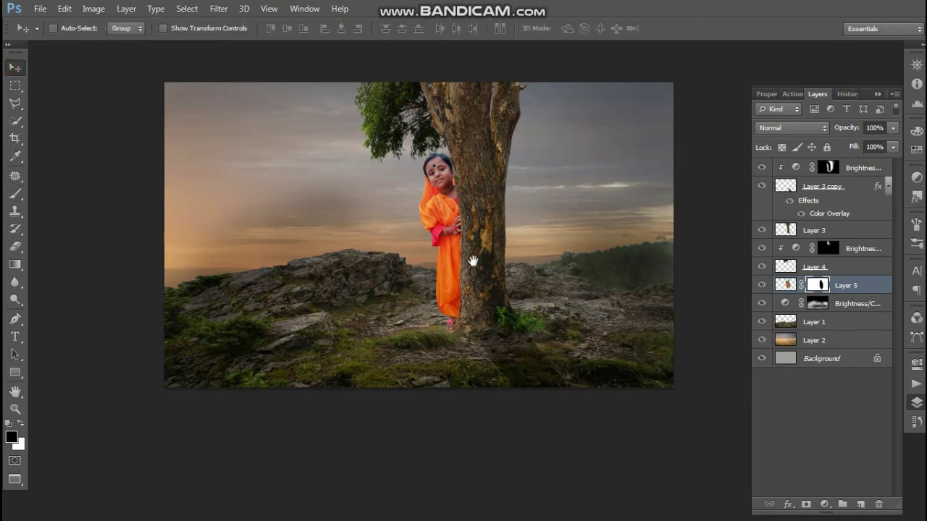
pyautogui.moveTo(473, 261)
pyautogui.mouseDown()
pyautogui.moveTo(482, 261)
pyautogui.moveTo(473, 242)
pyautogui.moveTo(471, 251)
pyautogui.moveTo(524, 253)
pyautogui.moveTo(492, 265)
pyautogui.mouseUp()
pyautogui.keyDown('ctrl'); pyautogui.click(472, 250); pyautogui.keyUp('ctrl')
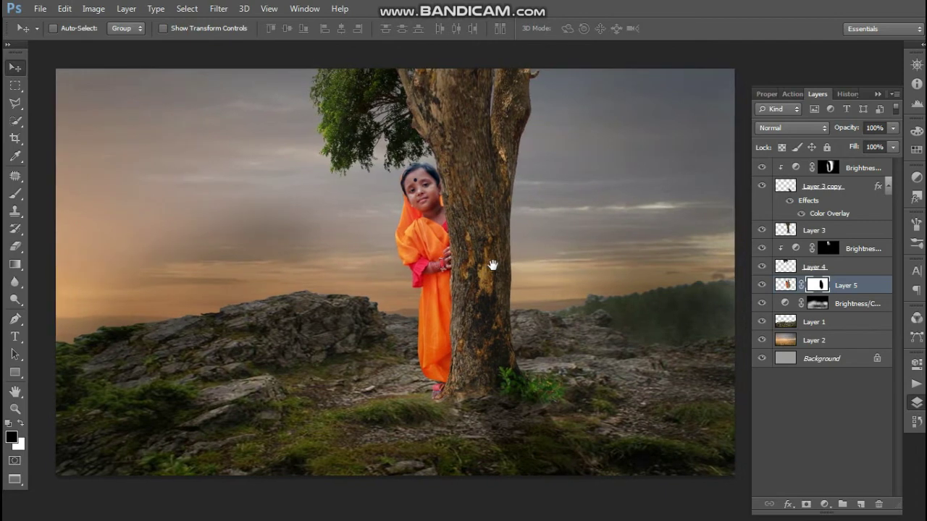
pyautogui.rightClick(416, 205)
pyautogui.click(433, 210)
# Add a Brightness/Contrast adjustment clipped to Layer 5 and drag its brightness down
pyautogui.click(824, 504)
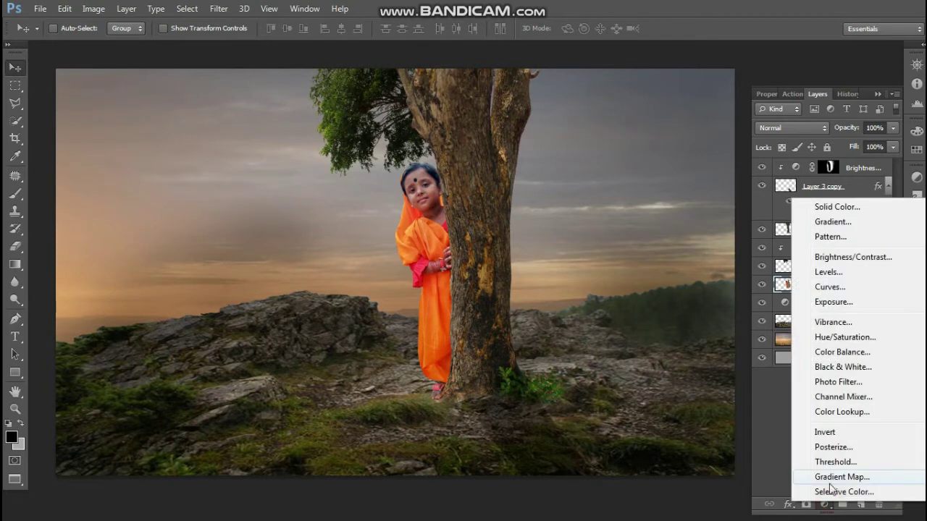
pyautogui.click(832, 257)
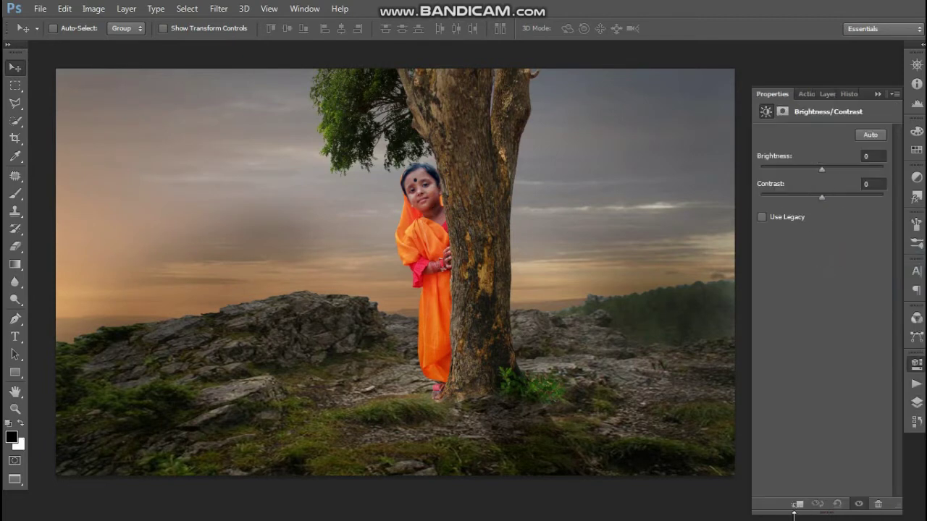
pyautogui.click(798, 505)
pyautogui.moveTo(821, 167)
pyautogui.mouseDown()
pyautogui.moveTo(845, 168)
pyautogui.moveTo(751, 173)
pyautogui.mouseUp()
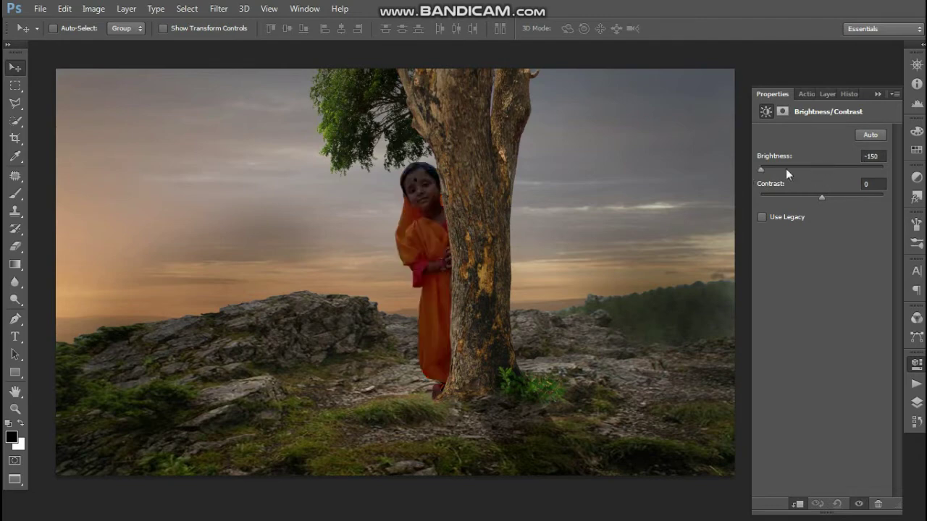
pyautogui.click(881, 97)
pyautogui.click(916, 403)
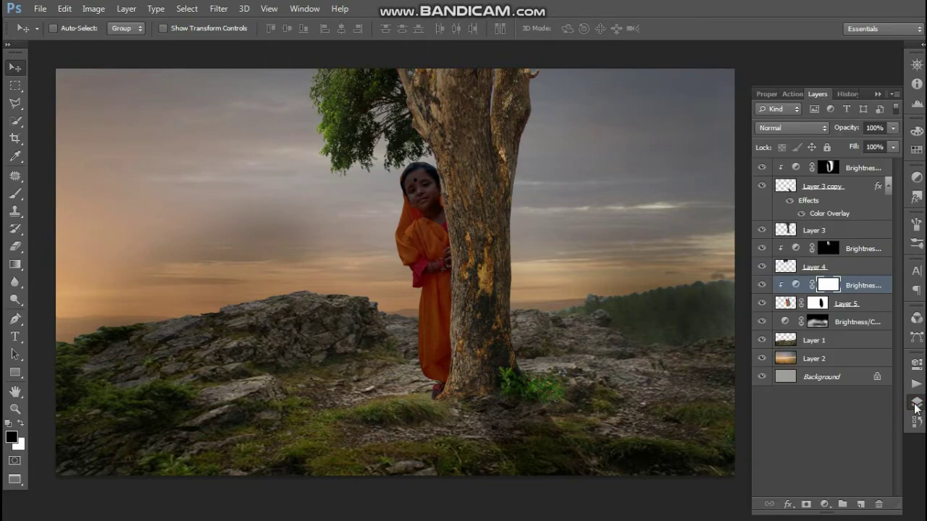
# Add a trial second Brightness/Contrast adjustment, test its brightness slider, then delete it
pyautogui.click(824, 504)
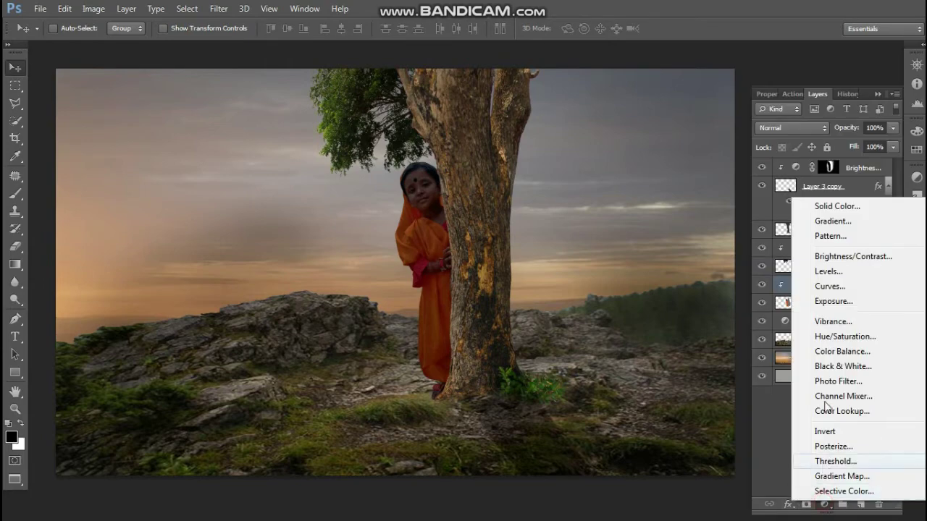
pyautogui.click(833, 258)
pyautogui.moveTo(814, 168); pyautogui.dragTo(823, 170)
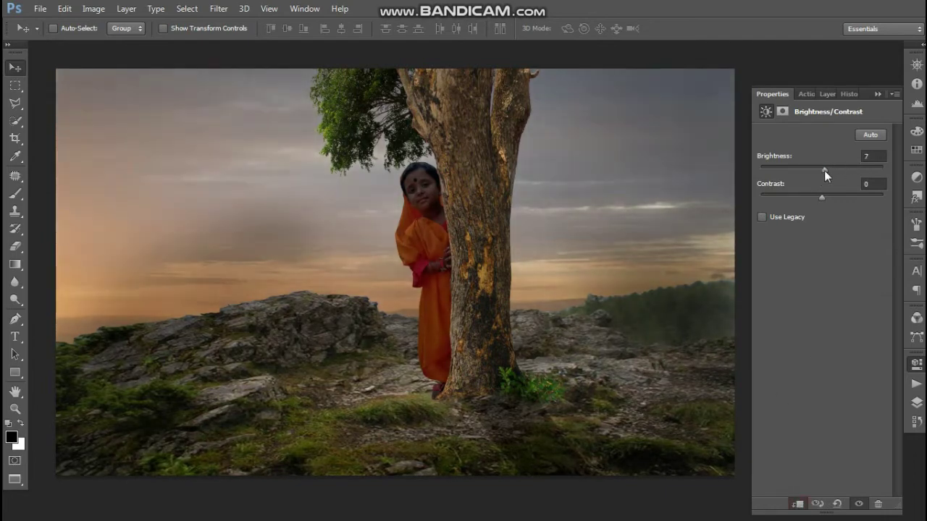
pyautogui.moveTo(838, 170)
pyautogui.mouseDown()
pyautogui.moveTo(879, 167)
pyautogui.moveTo(870, 167)
pyautogui.mouseUp()
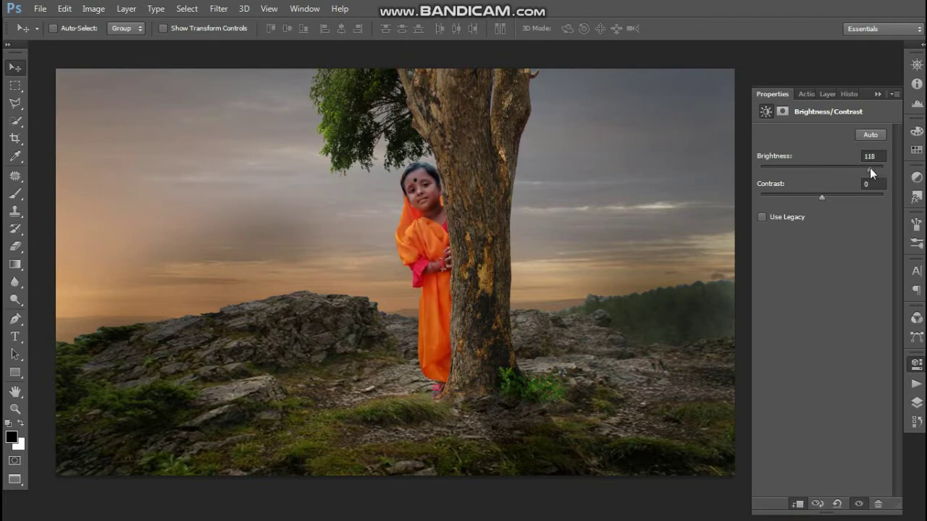
pyautogui.click(826, 169)
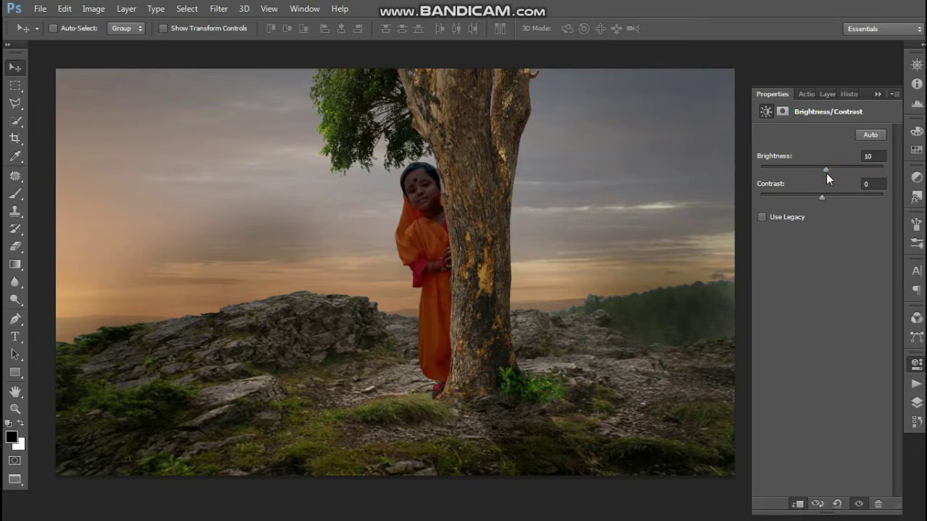
pyautogui.click(877, 94)
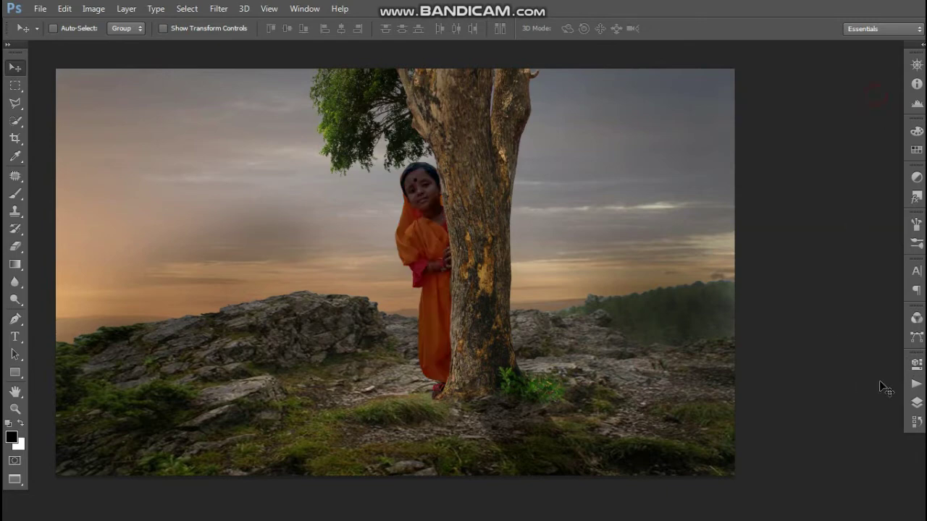
pyautogui.click(917, 403)
pyautogui.press('Delete')
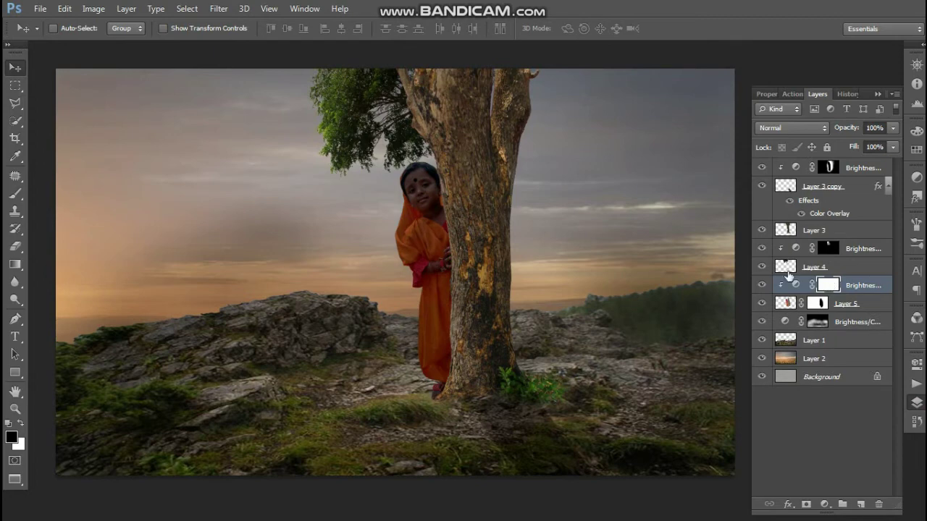
# Invert the adjustment's mask and try a white brush stroke on the girl, then undo it
pyautogui.click(93, 8)
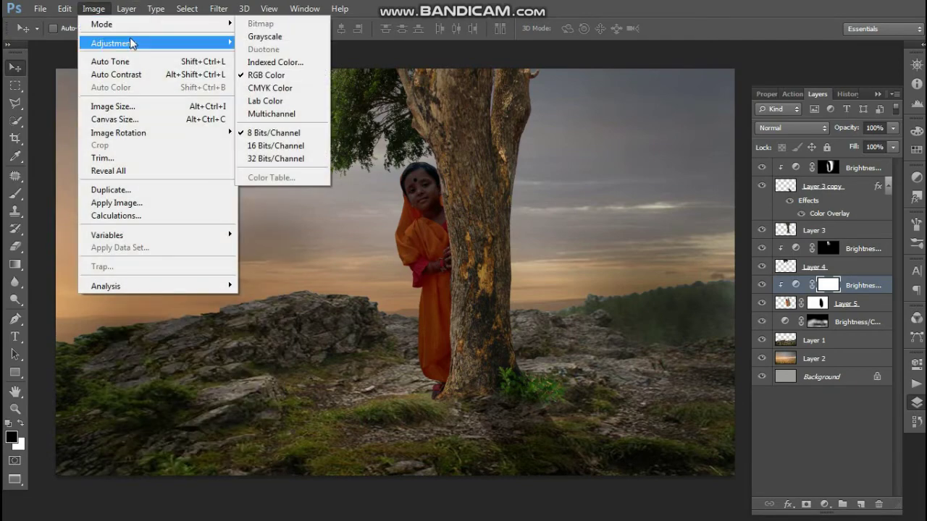
pyautogui.moveTo(109, 43)
pyautogui.click(329, 197)
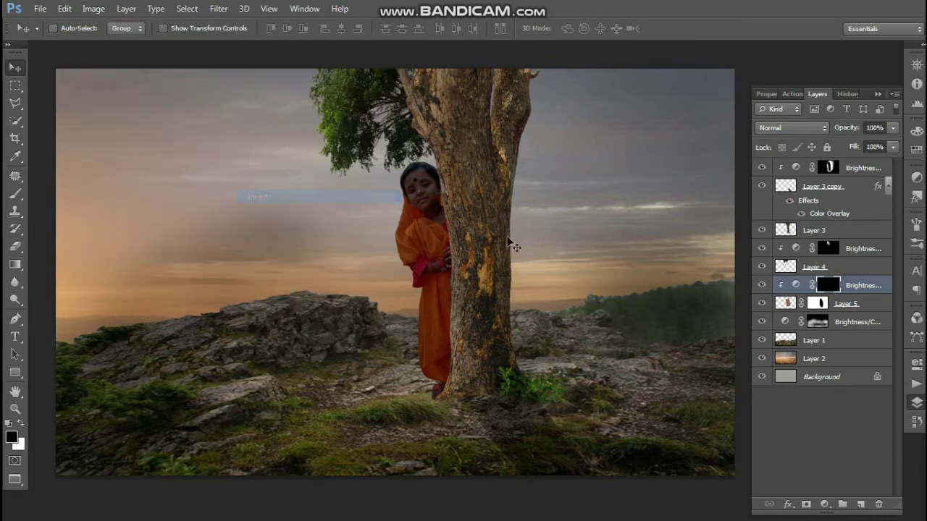
pyautogui.click(14, 193)
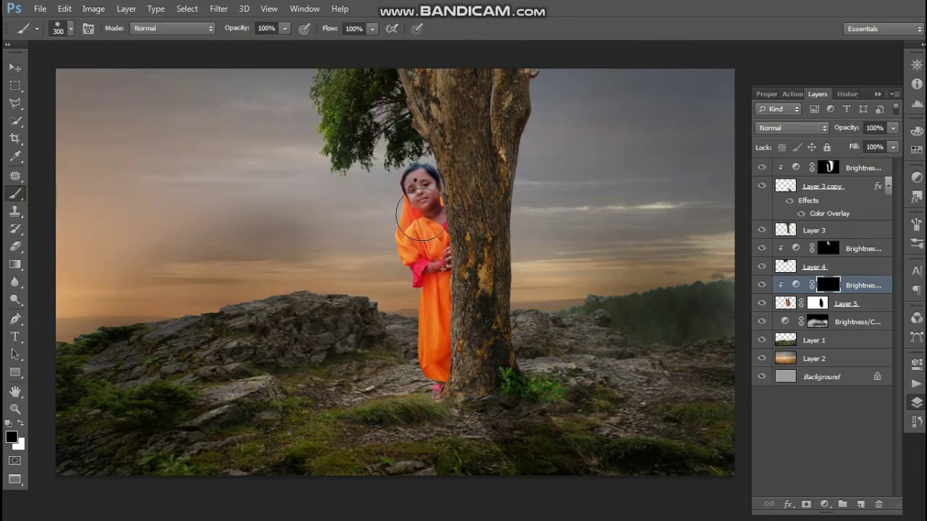
pyautogui.click(21, 423)
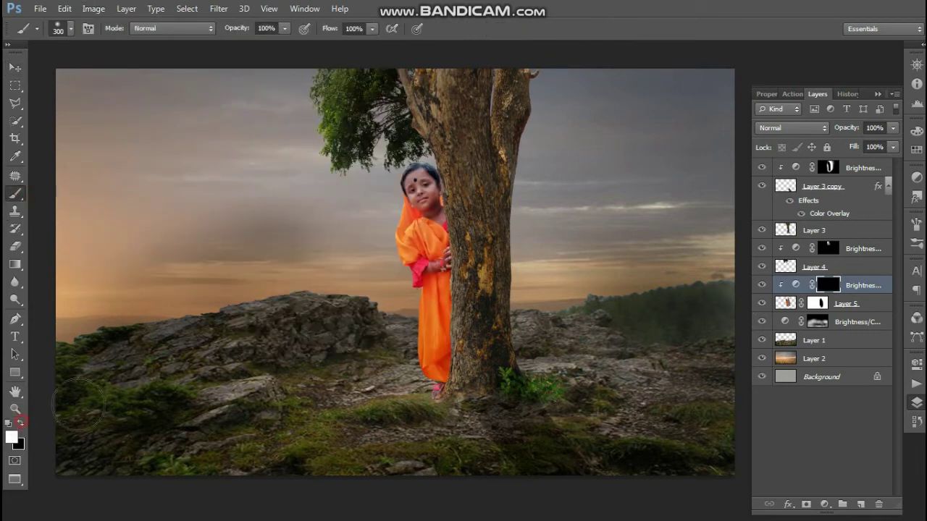
pyautogui.moveTo(437, 176); pyautogui.dragTo(432, 254)
pyautogui.hotkey('ctrl', 'z')
# Try a 400 px stroke along the trunk, undo it, and lower brush opacity to about 42%
pyautogui.press(']')
pyautogui.moveTo(454, 194); pyautogui.dragTo(468, 299)
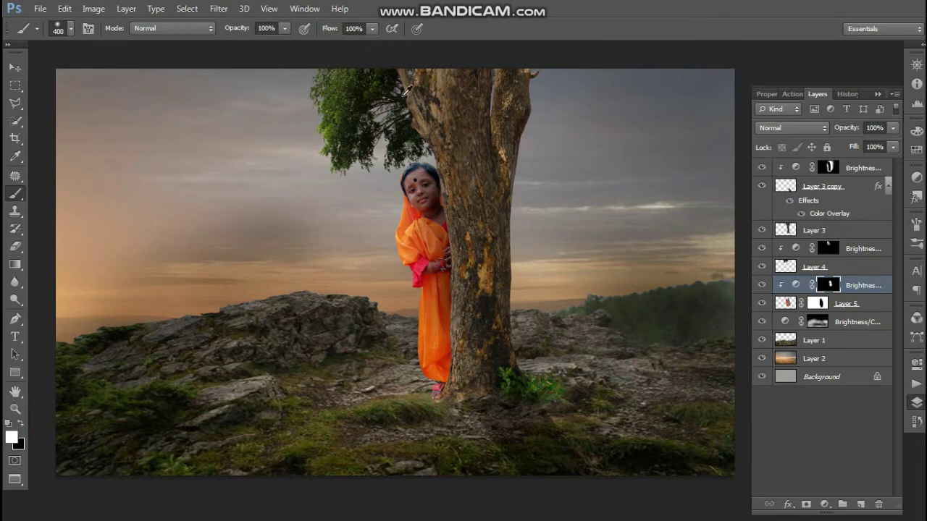
pyautogui.hotkey('ctrl', 'alt', 'z')
pyautogui.hotkey('ctrl', 'alt', 'z')
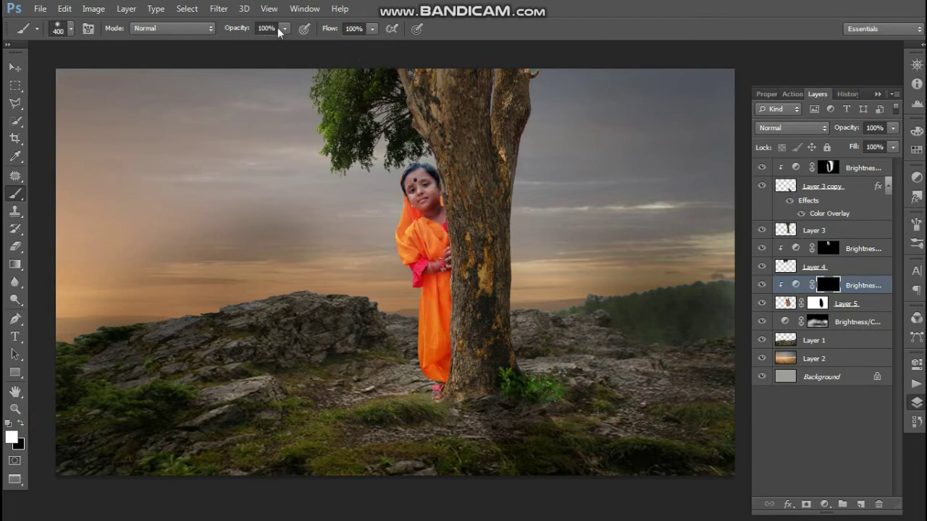
pyautogui.click(285, 29)
pyautogui.click(253, 44)
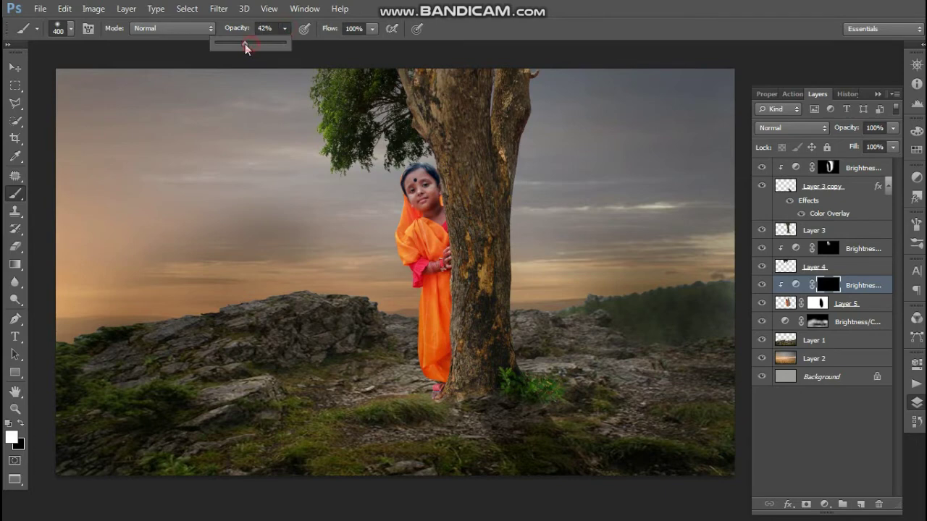
# Paint soft shading on the girl's head and beside the trunk, resizing the brush to 300
pyautogui.moveTo(423, 166); pyautogui.dragTo(447, 185)
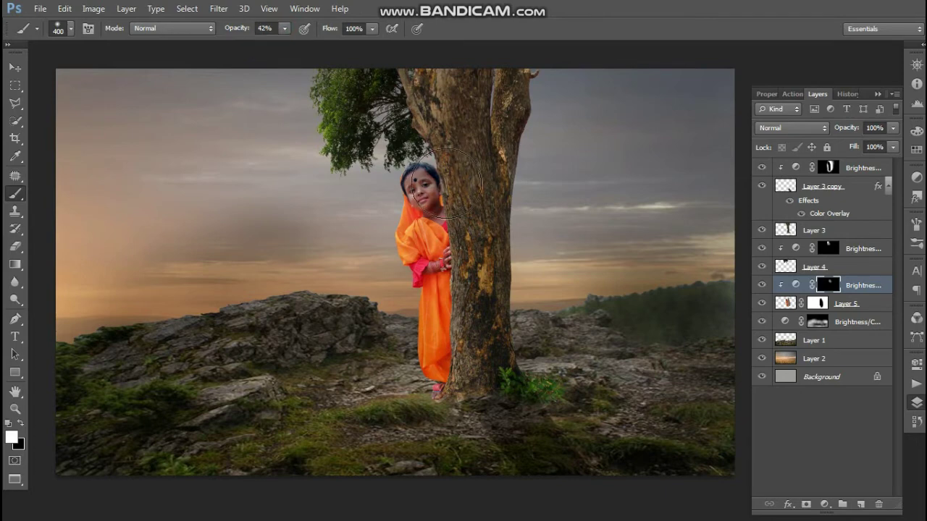
pyautogui.moveTo(444, 183)
pyautogui.mouseDown()
pyautogui.moveTo(471, 277)
pyautogui.moveTo(489, 282)
pyautogui.mouseUp()
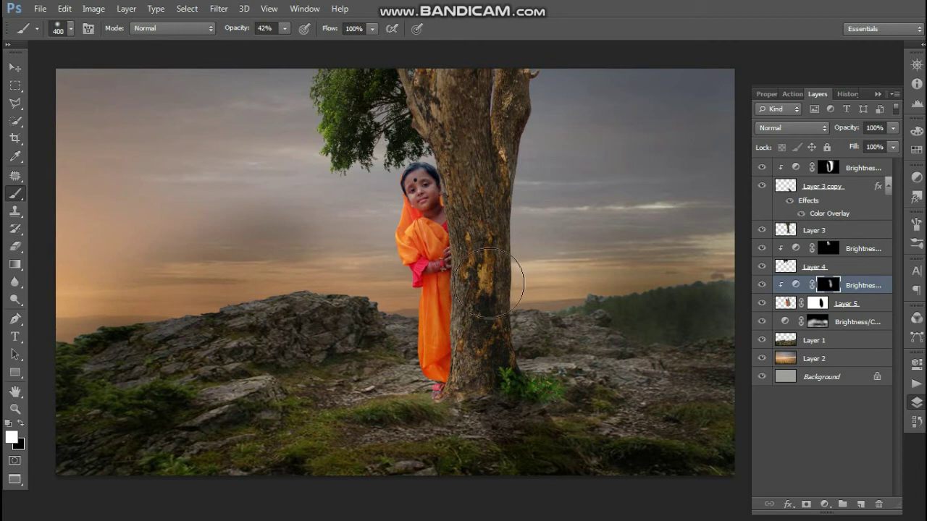
pyautogui.press('[')
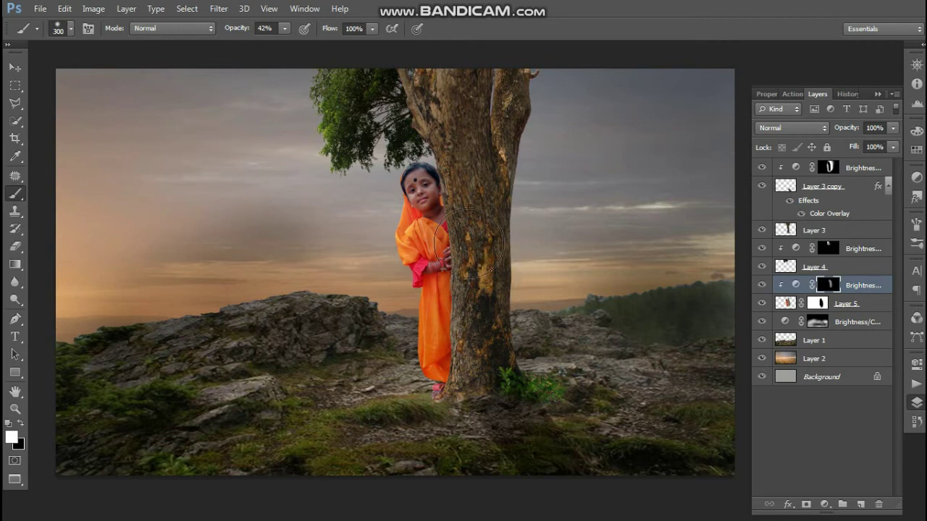
pyautogui.press('[')
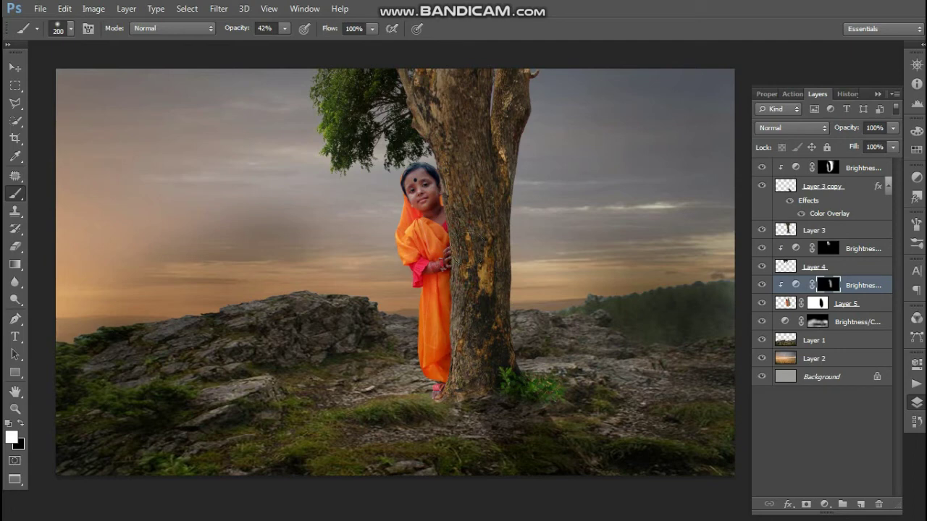
pyautogui.press(']')
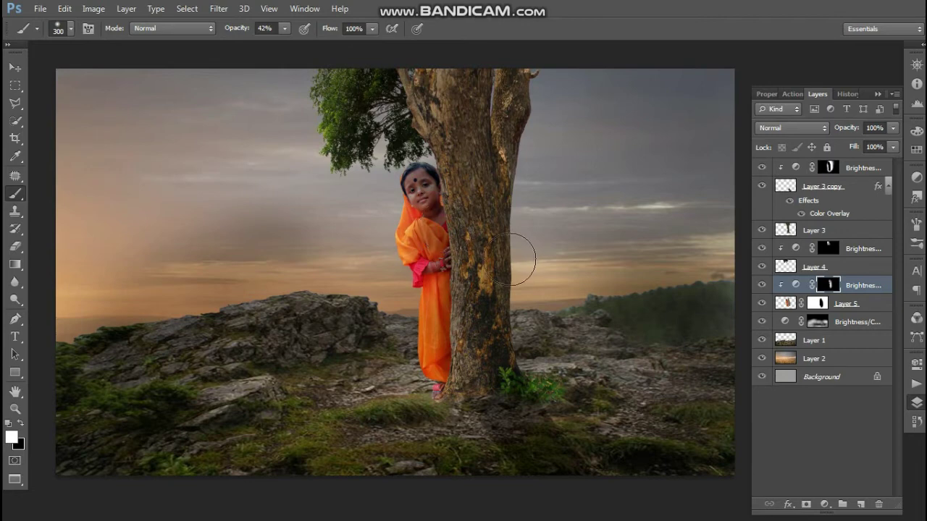
pyautogui.hotkey('ctrl', '-')
# Set the shading adjustment layer's opacity to 76%
pyautogui.scroll(2, 515, 268)
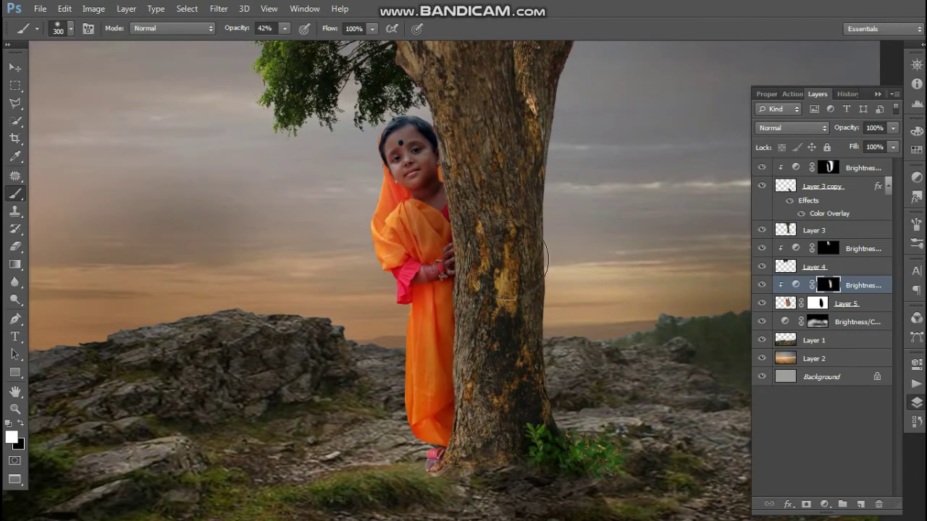
pyautogui.scroll(1, 434, 253)
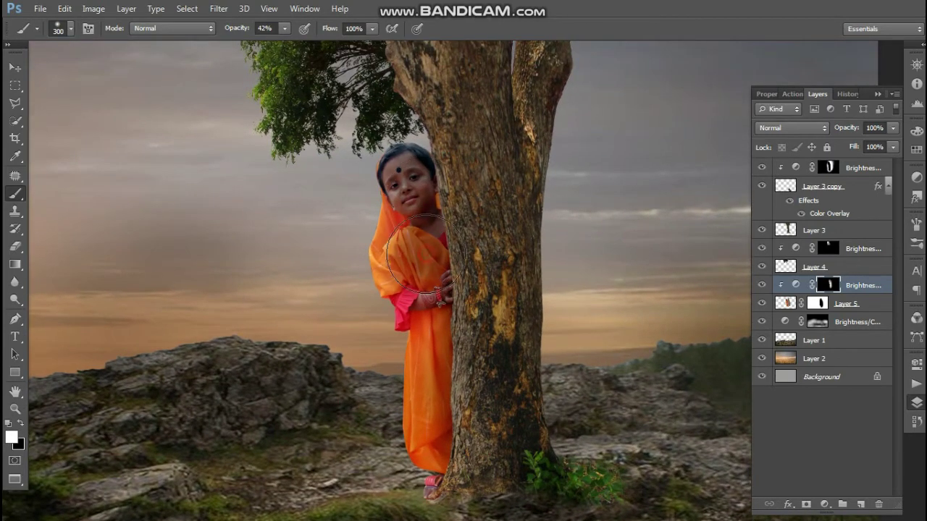
pyautogui.moveTo(457, 357); pyautogui.dragTo(457, 324)
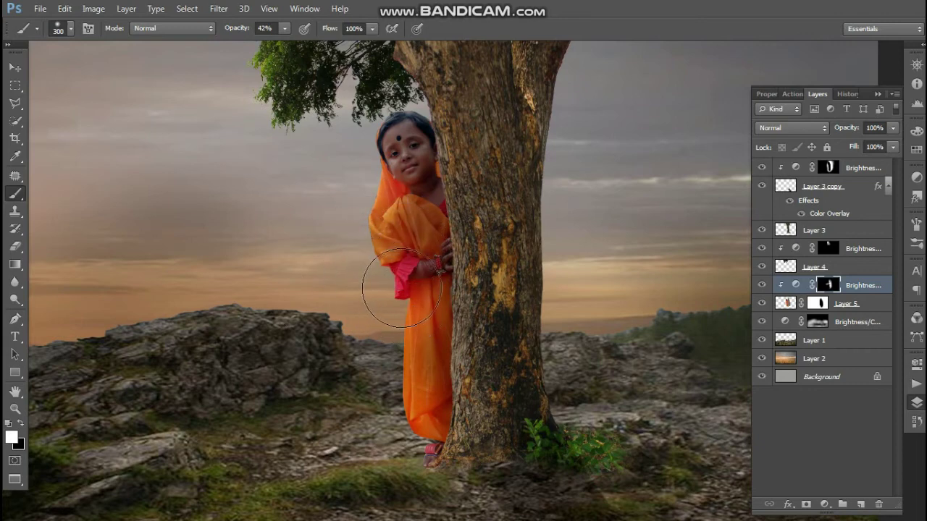
pyautogui.click(893, 129)
pyautogui.click(862, 144)
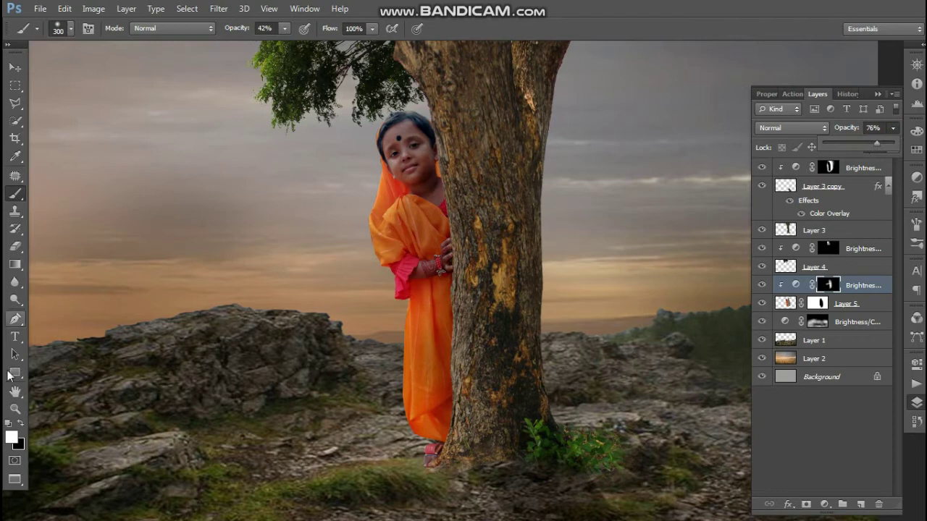
pyautogui.click(21, 426)
# Paint the mask black with a 90 px brush along the girl's cloth edge
pyautogui.click(21, 426)
pyautogui.press('[')
pyautogui.press('[')
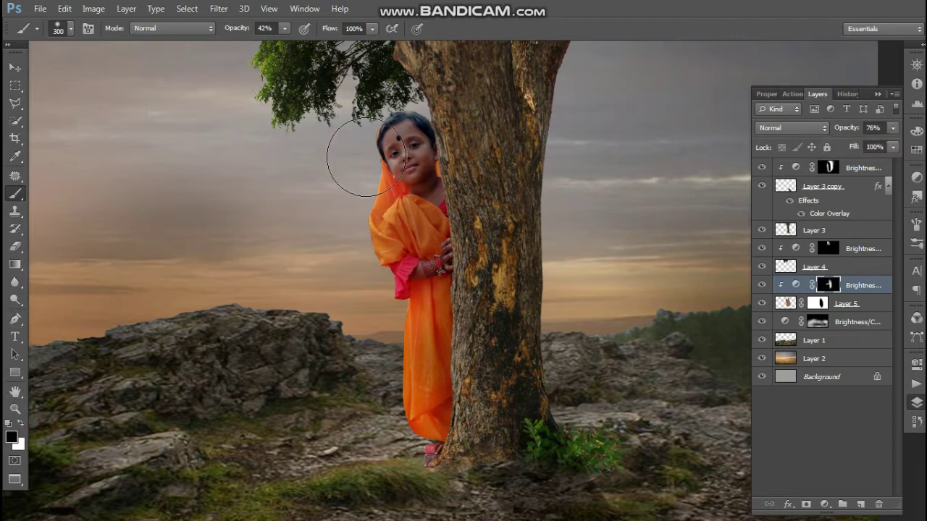
pyautogui.press('[')
pyautogui.press('[')
pyautogui.press('[')
pyautogui.press('[')
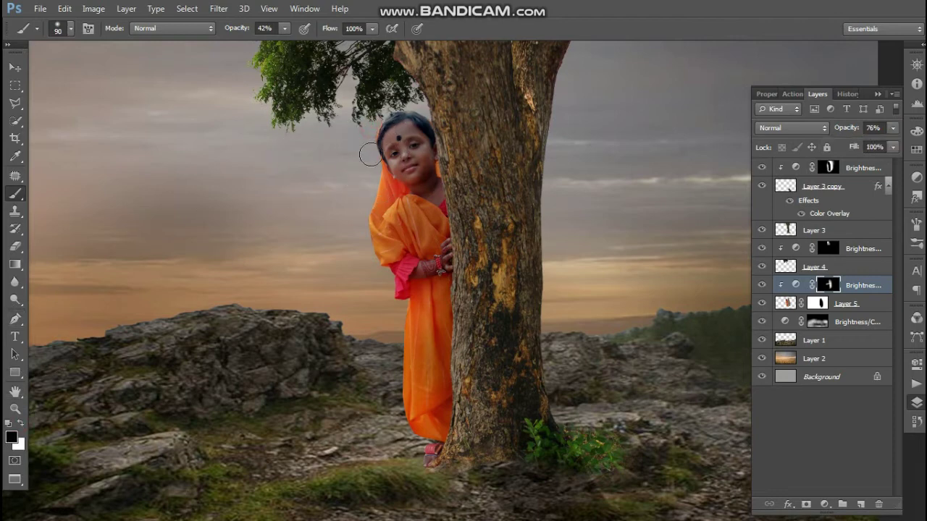
pyautogui.moveTo(372, 201); pyautogui.dragTo(403, 325)
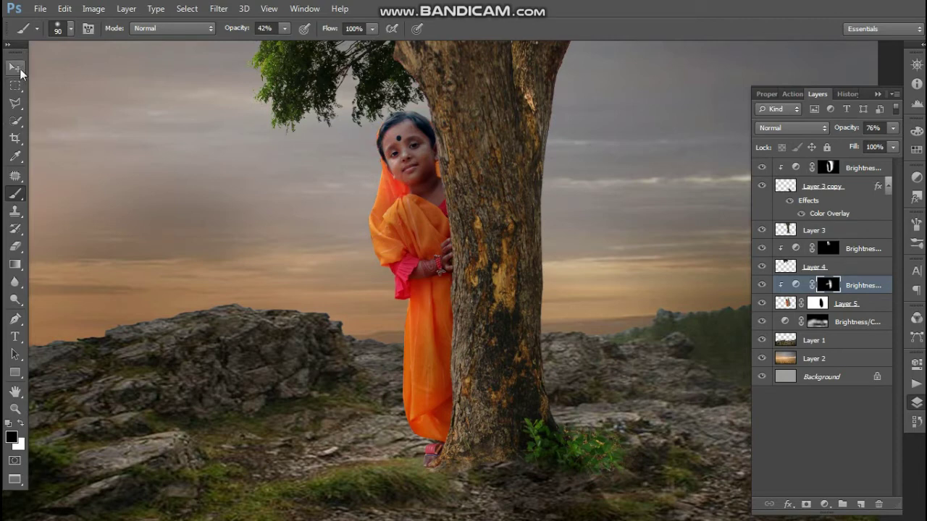
pyautogui.click(15, 68)
# Select Layer 2 and nudge the sunset sky slightly sideways behind the girl and tree
pyautogui.hotkey('ctrl', '-')
pyautogui.hotkey('ctrl', '-')
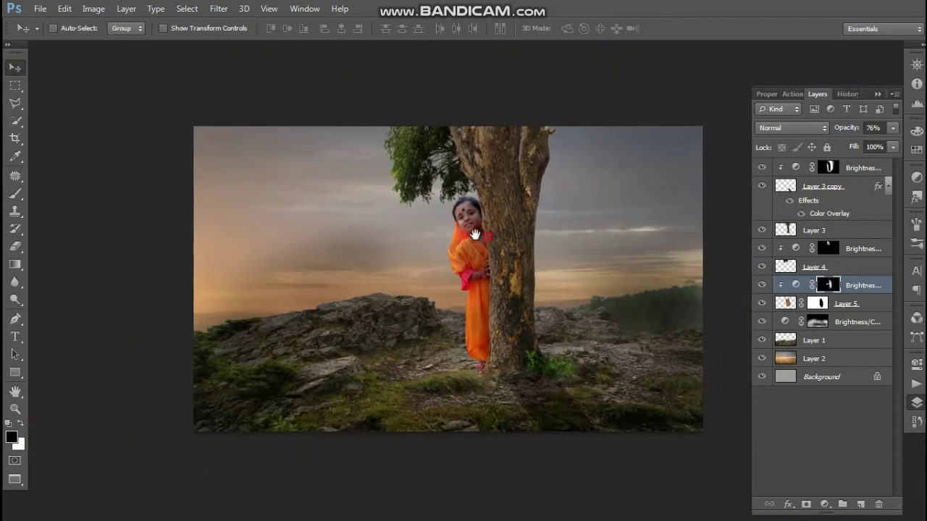
pyautogui.moveTo(484, 244); pyautogui.dragTo(529, 243)
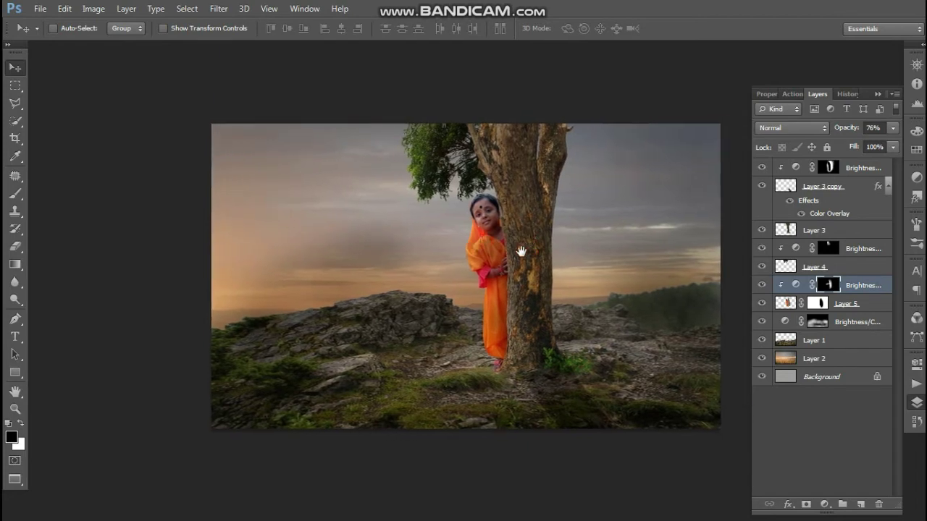
pyautogui.hotkey('ctrl', '+')
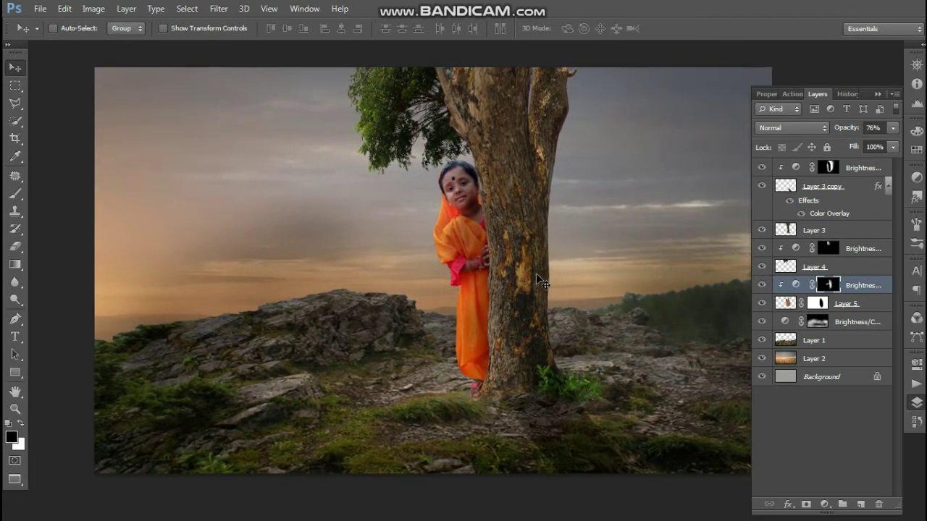
pyautogui.hotkey('ctrl', '-')
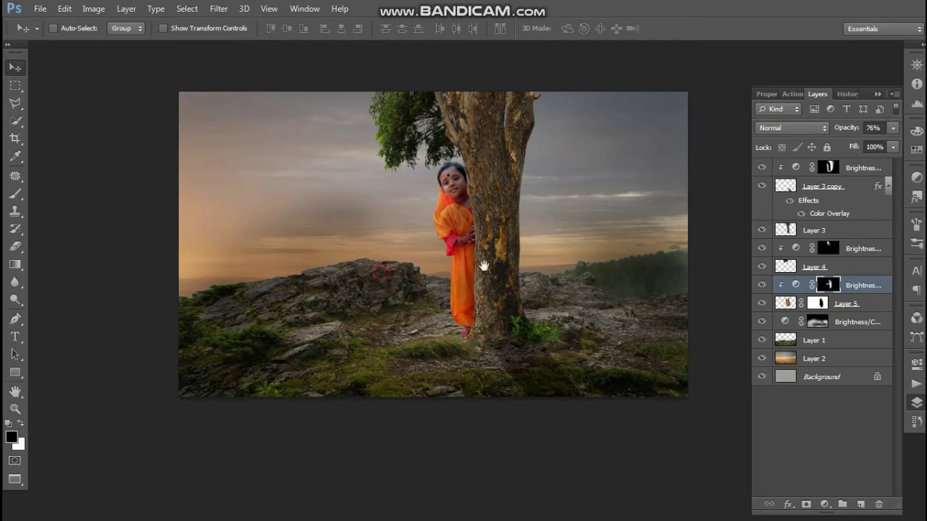
pyautogui.rightClick(627, 176)
pyautogui.click(638, 181)
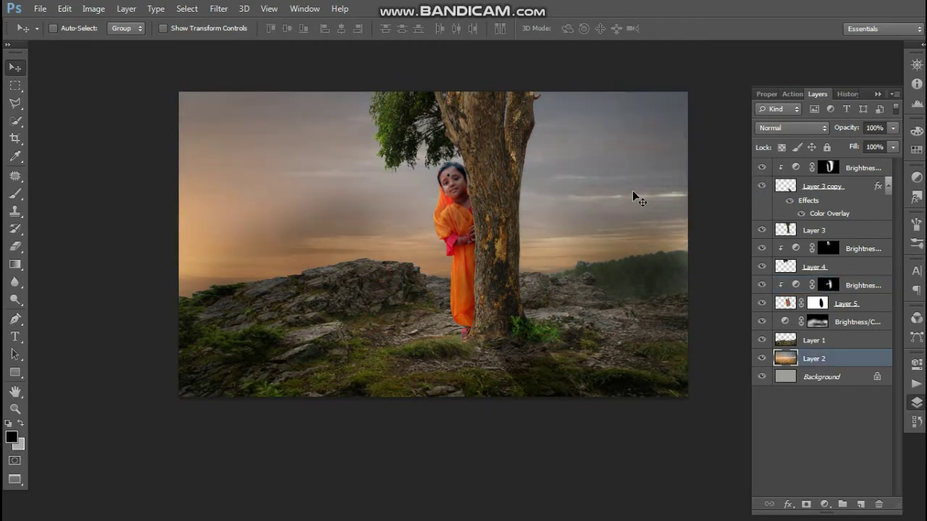
pyautogui.moveTo(623, 191); pyautogui.dragTo(598, 204)
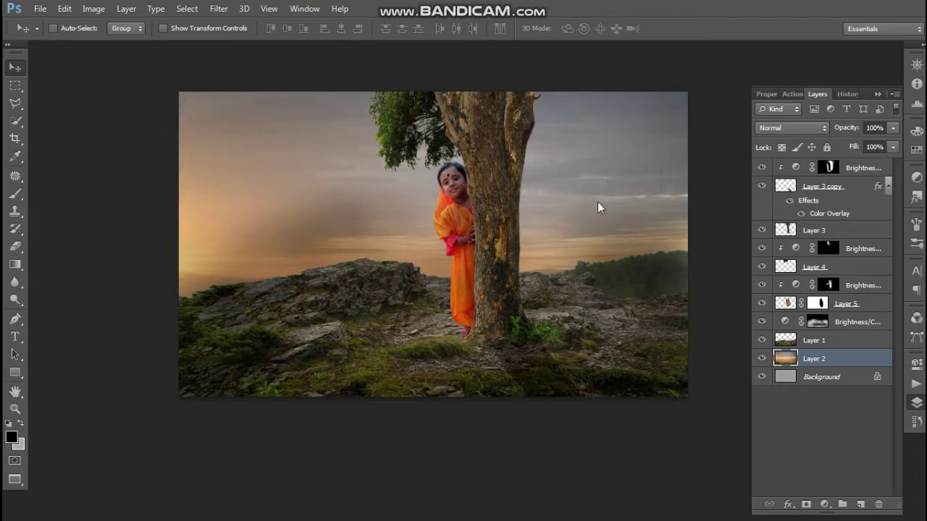
# Use Levels to raise the sky layer's midtone gamma to about 1.04
pyautogui.hotkey('ctrl', 'm')
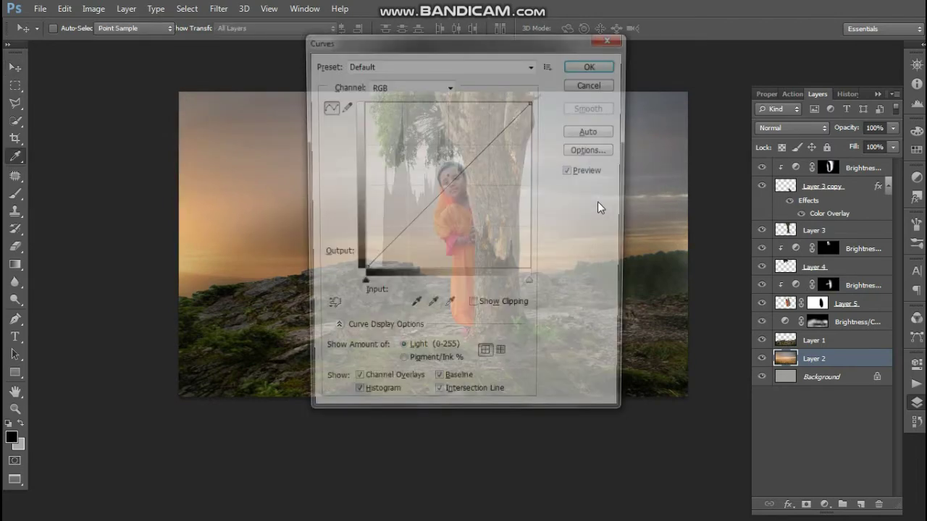
pyautogui.click(595, 85)
pyautogui.hotkey('ctrl', 'l')
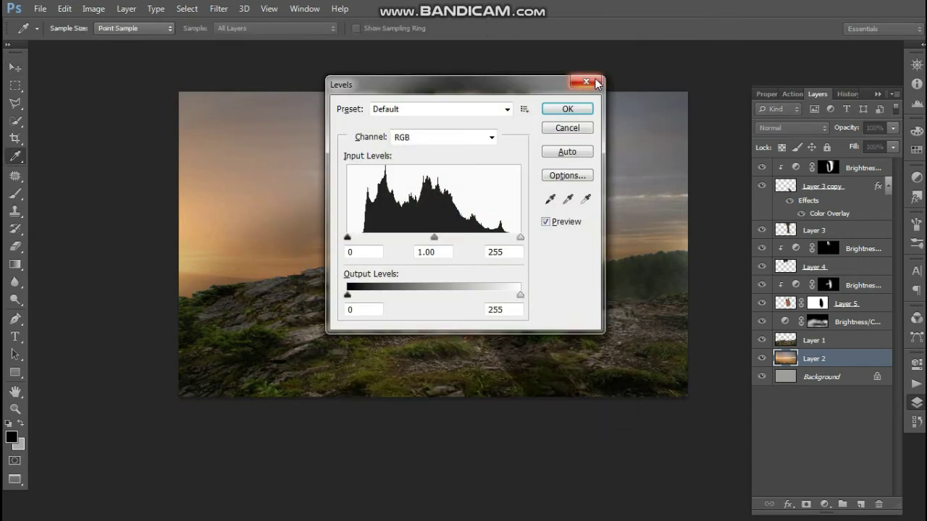
pyautogui.moveTo(526, 84); pyautogui.dragTo(801, 71)
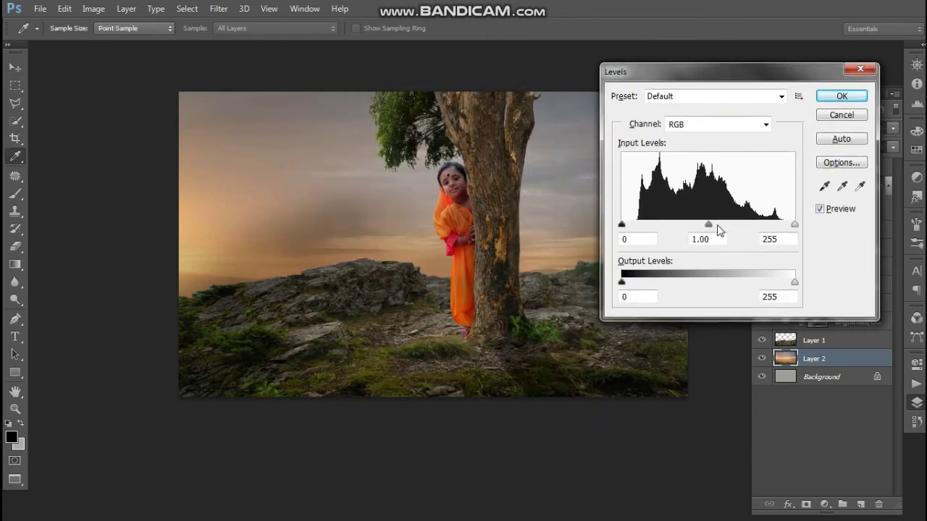
pyautogui.moveTo(711, 225)
pyautogui.mouseDown()
pyautogui.moveTo(729, 225)
pyautogui.moveTo(696, 226)
pyautogui.moveTo(714, 227)
pyautogui.mouseUp()
pyautogui.press('Return')
pyautogui.press('v')
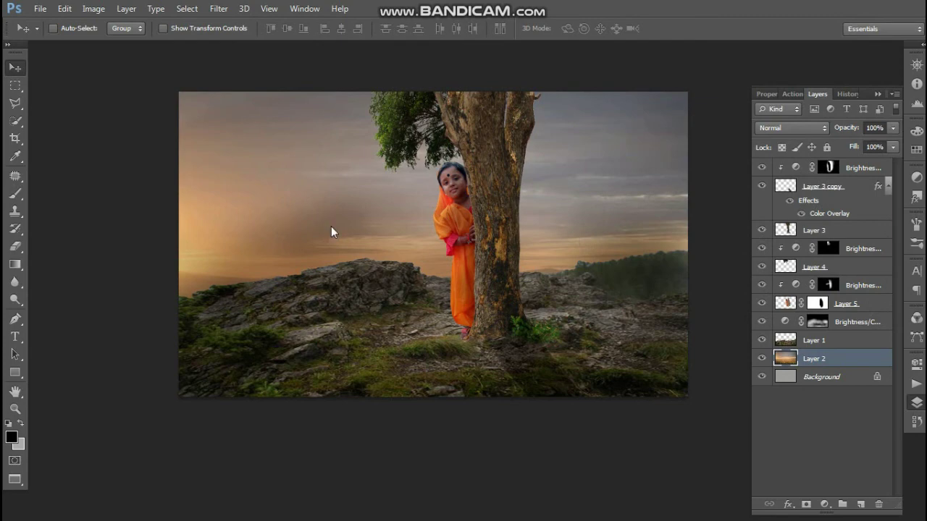
pyautogui.hotkey('ctrl', 'o')
# Open coconut_and_tree from Local Disk E:, SABBIR, Photoshop Bacground folder
pyautogui.click(45, 190)
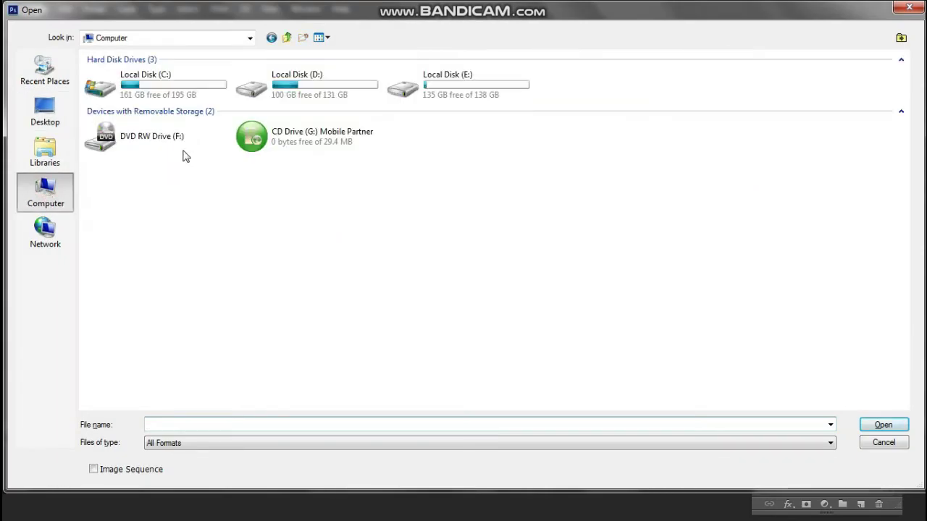
pyautogui.doubleClick(471, 86)
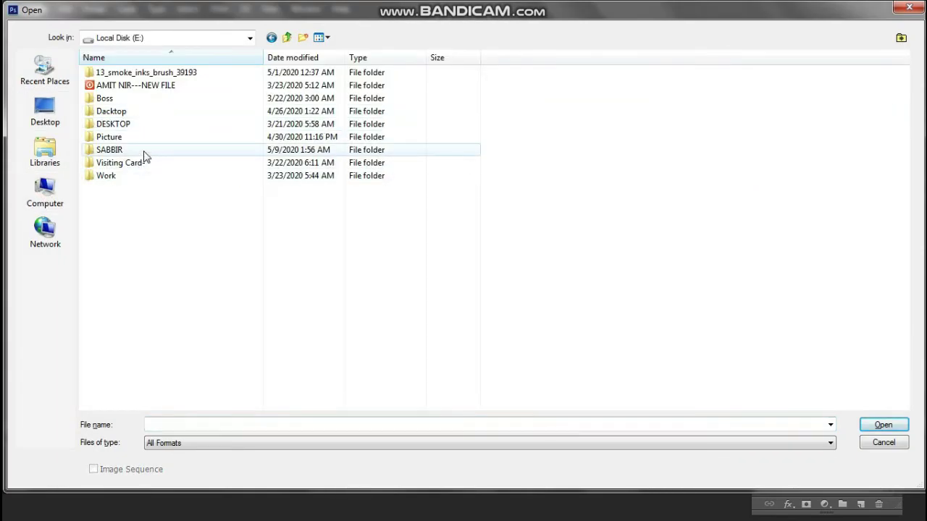
pyautogui.doubleClick(141, 151)
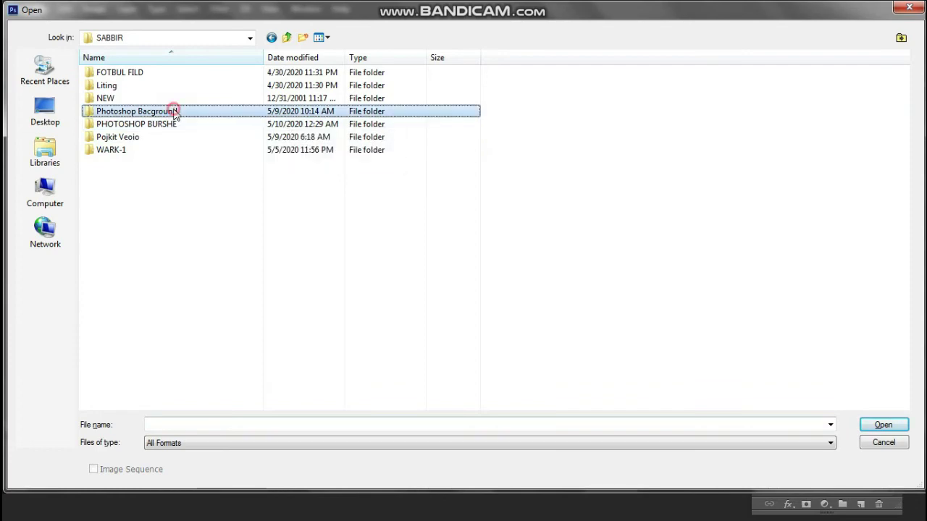
pyautogui.doubleClick(174, 111)
pyautogui.click(547, 109)
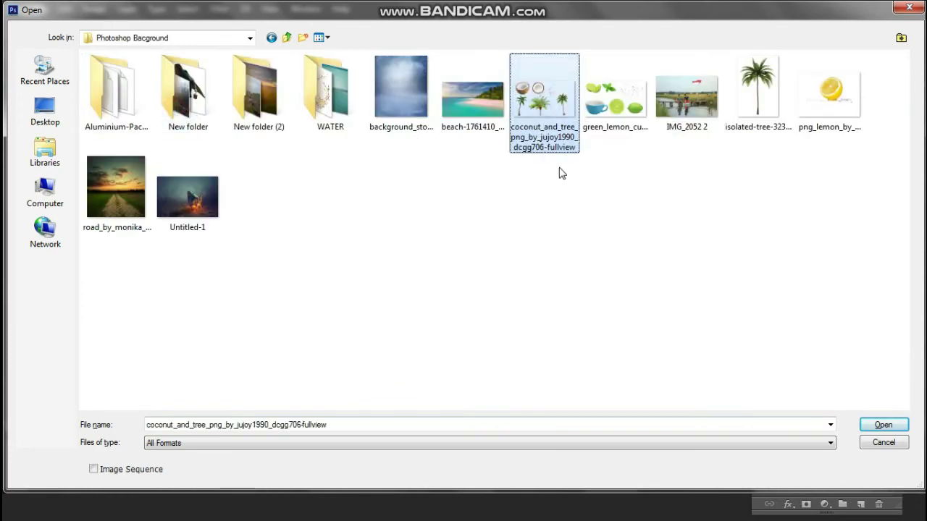
pyautogui.press('Return')
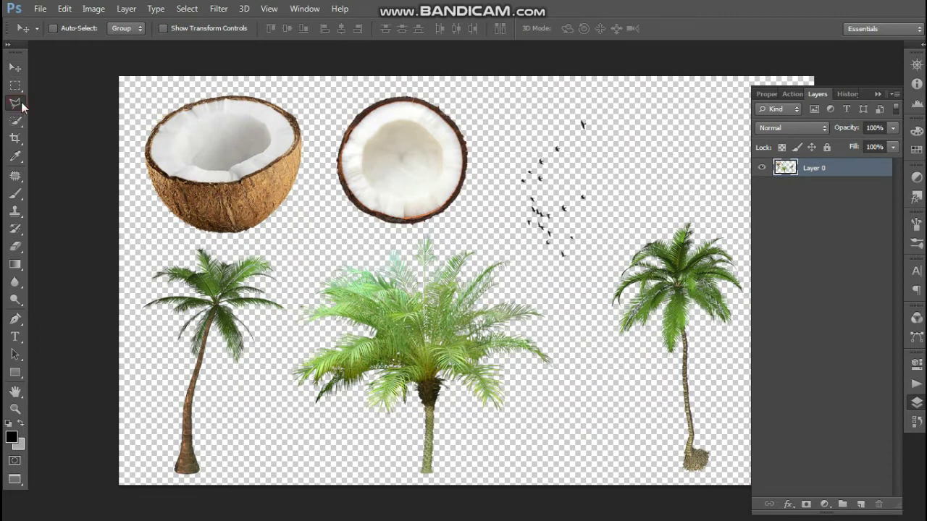
# Lasso and cut the flock of birds, close the image, and paste them into the composite
pyautogui.click(16, 103)
pyautogui.click(44, 105)
pyautogui.moveTo(608, 94); pyautogui.dragTo(607, 90)
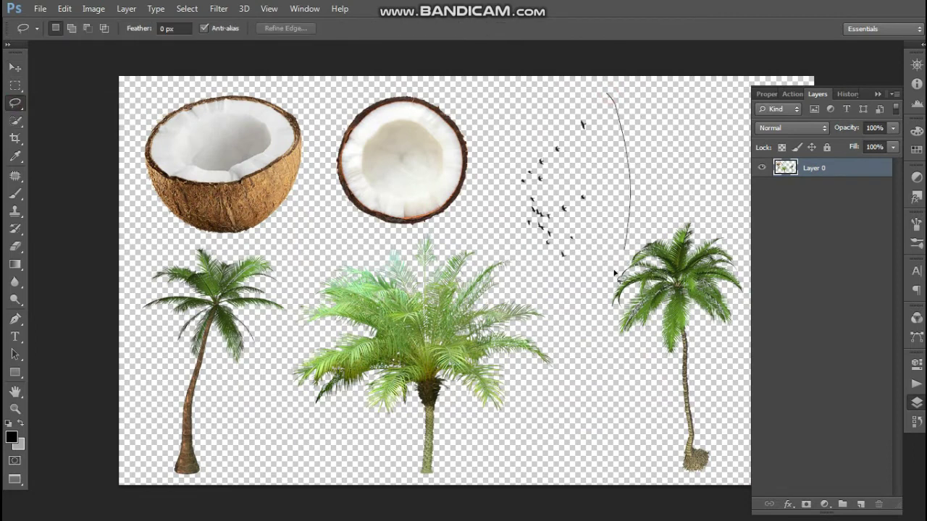
pyautogui.press('Delete')
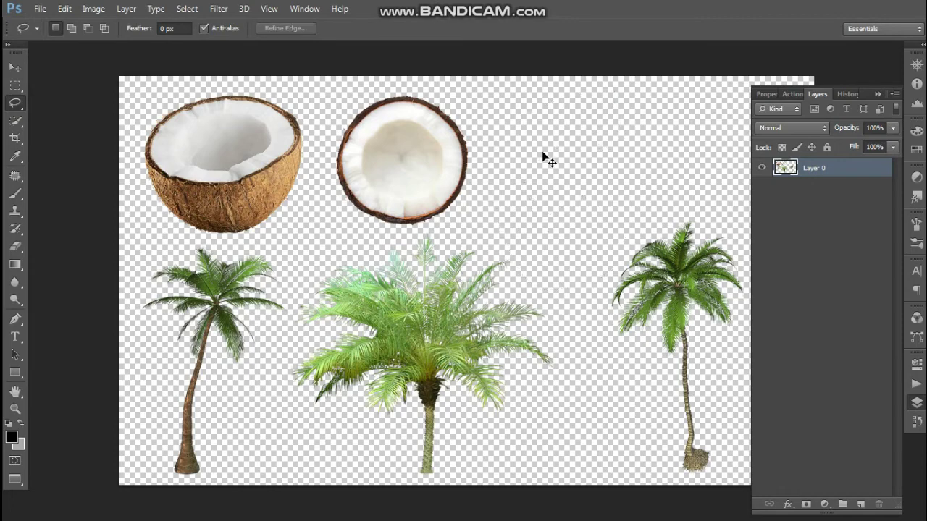
pyautogui.hotkey('ctrl', 'w')
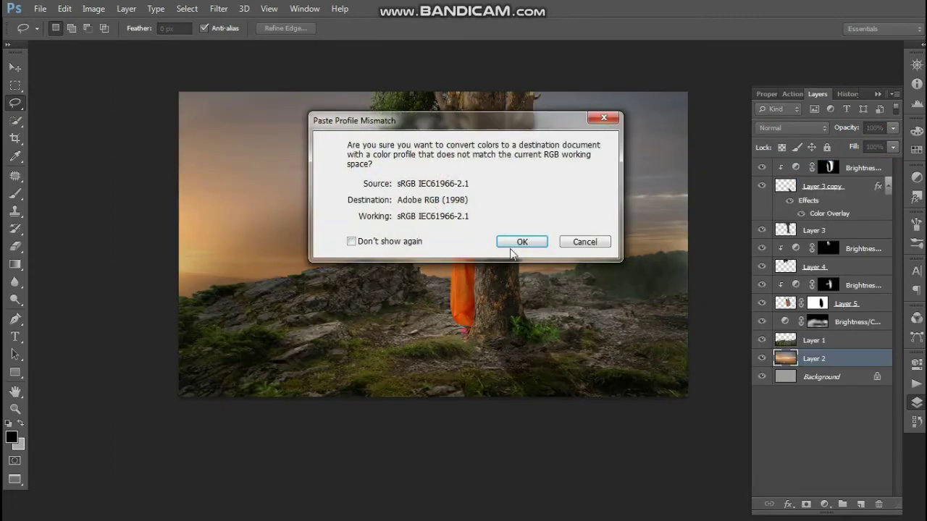
pyautogui.press('Return')
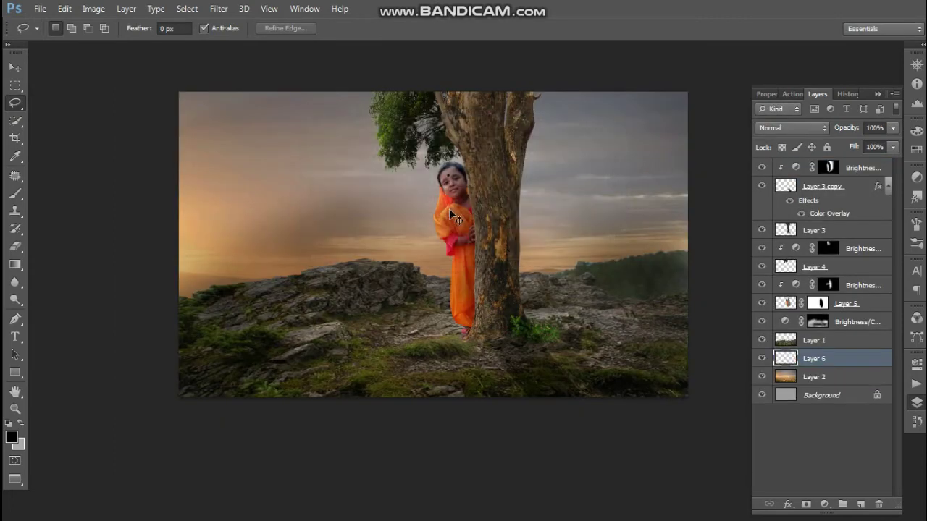
# Bring the birds layer to the top and move the flock into the upper-left sky
pyautogui.hotkey('ctrl', 'shift', ']')
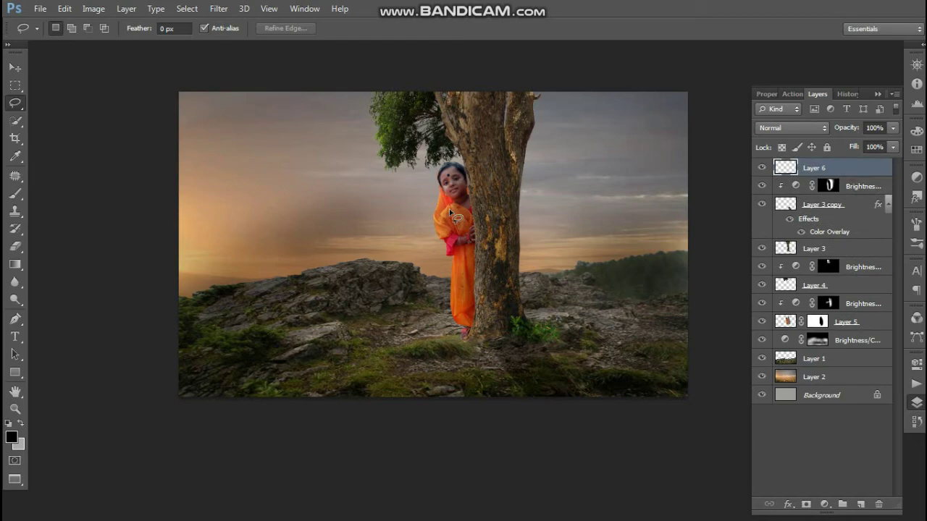
pyautogui.click(15, 66)
pyautogui.hotkey('ctrl', 't')
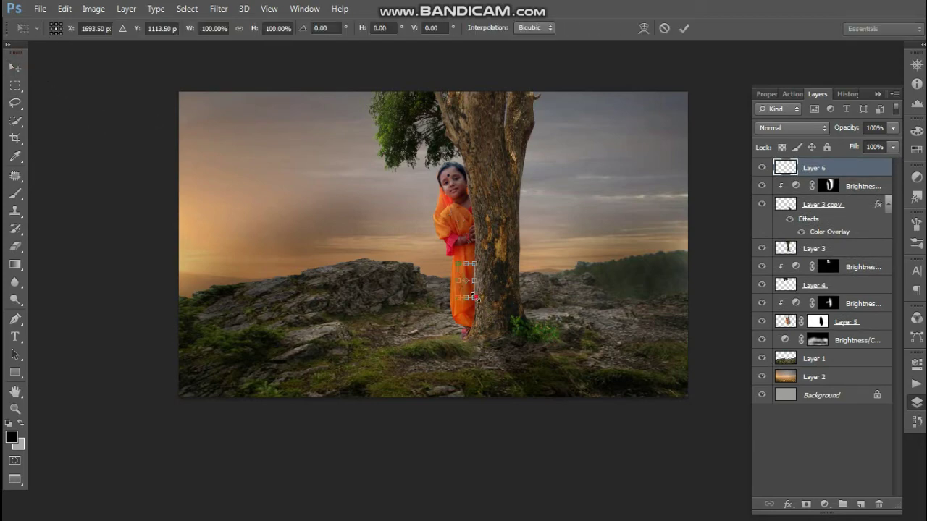
pyautogui.moveTo(472, 297); pyautogui.dragTo(497, 326)
pyautogui.moveTo(443, 299)
pyautogui.mouseDown()
pyautogui.moveTo(345, 187)
pyautogui.moveTo(308, 187)
pyautogui.moveTo(288, 201)
pyautogui.mouseUp()
pyautogui.click(683, 29)
# Scale the birds to about 71%, tilt them, and raise them higher in the sky
pyautogui.hotkey('ctrl', 't')
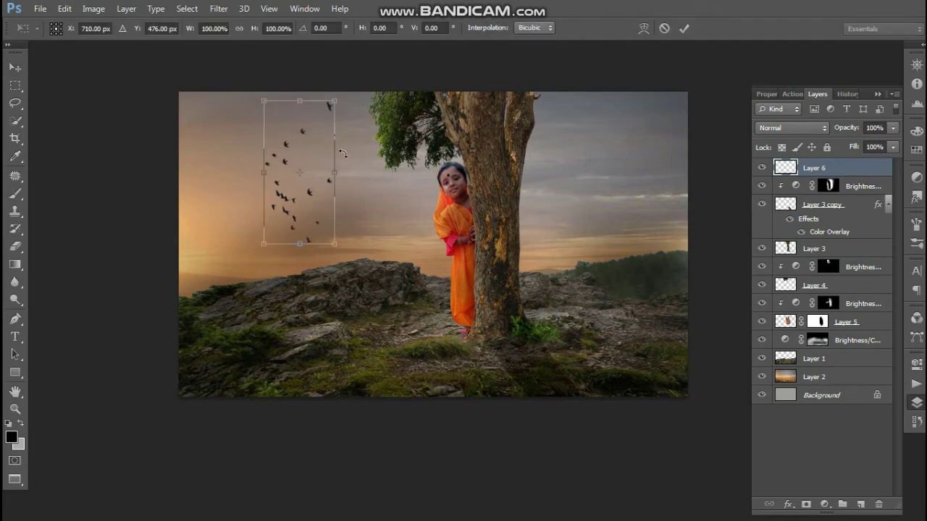
pyautogui.moveTo(338, 101); pyautogui.dragTo(324, 125)
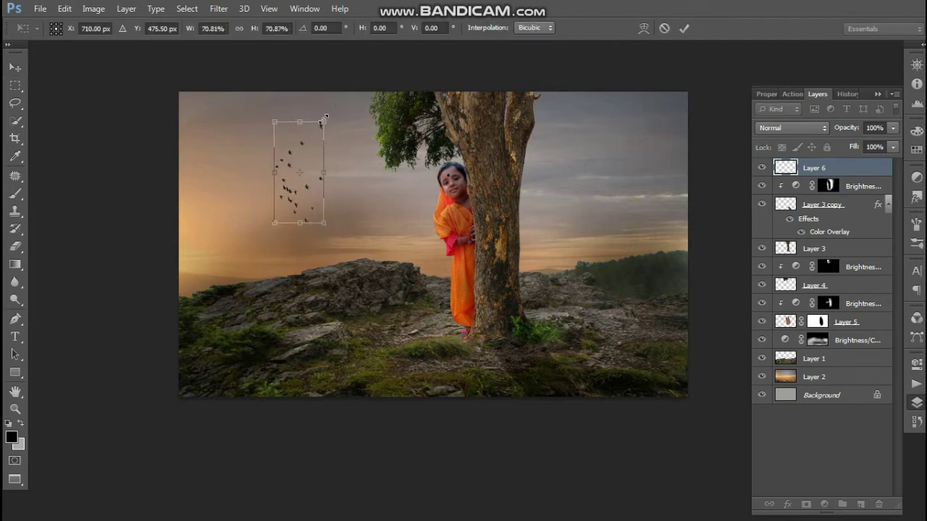
pyautogui.press('Return')
pyautogui.moveTo(327, 215); pyautogui.dragTo(334, 192)
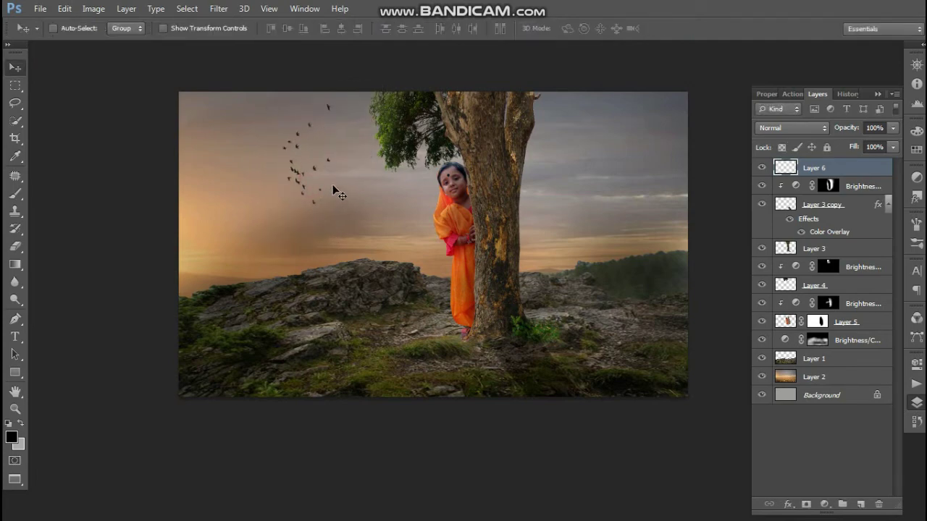
# Delete Layer 6 with the birds, then select the girl's Layer 5
pyautogui.scroll(-1, 489, 253)
pyautogui.scroll(-1, 488, 254)
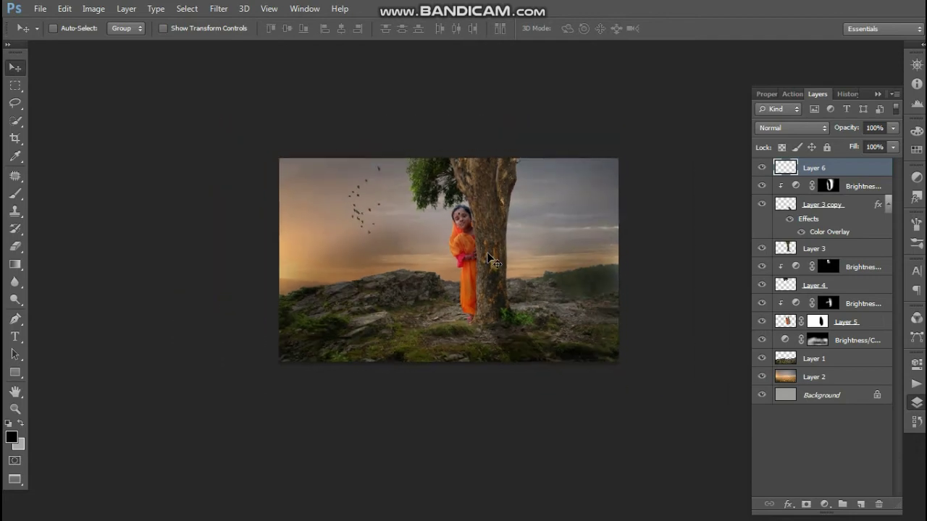
pyautogui.press('Delete')
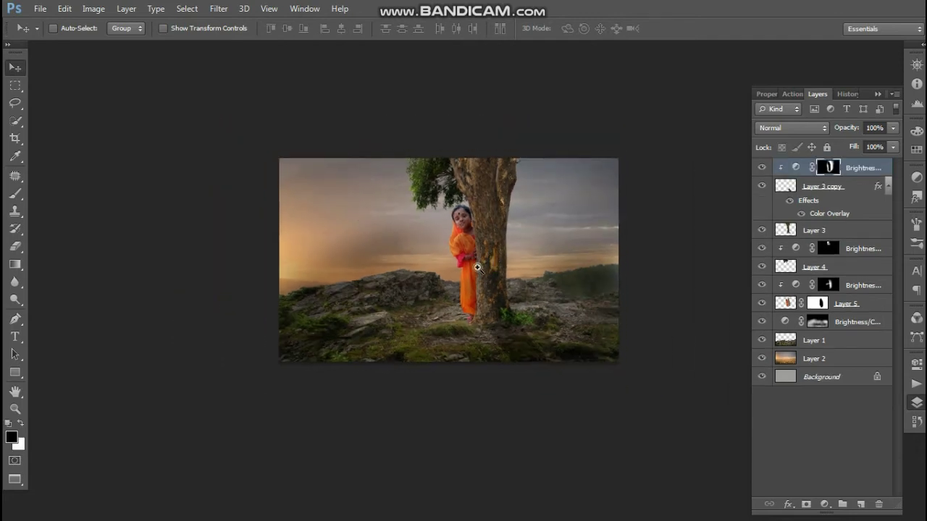
pyautogui.scroll(1, 477, 268)
pyautogui.scroll(1, 464, 216)
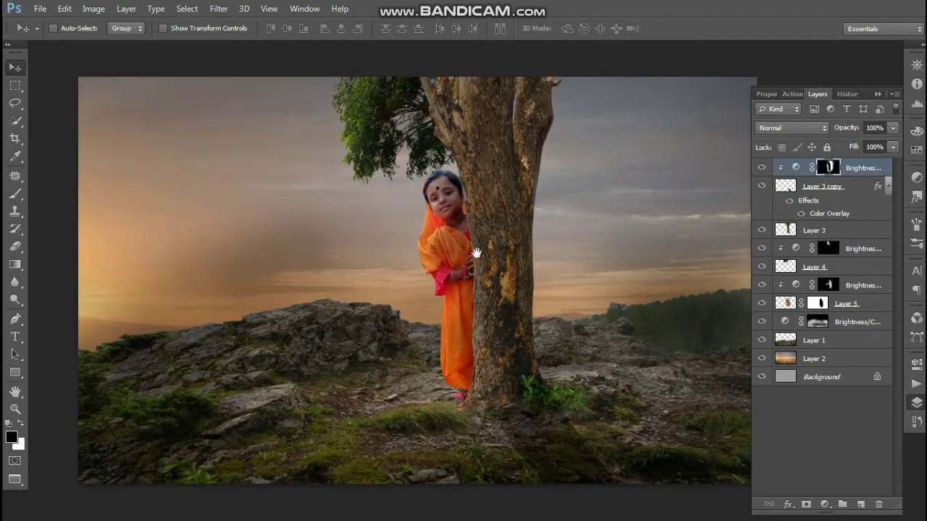
pyautogui.scroll(-1, 478, 246)
pyautogui.moveTo(502, 310); pyautogui.dragTo(507, 319)
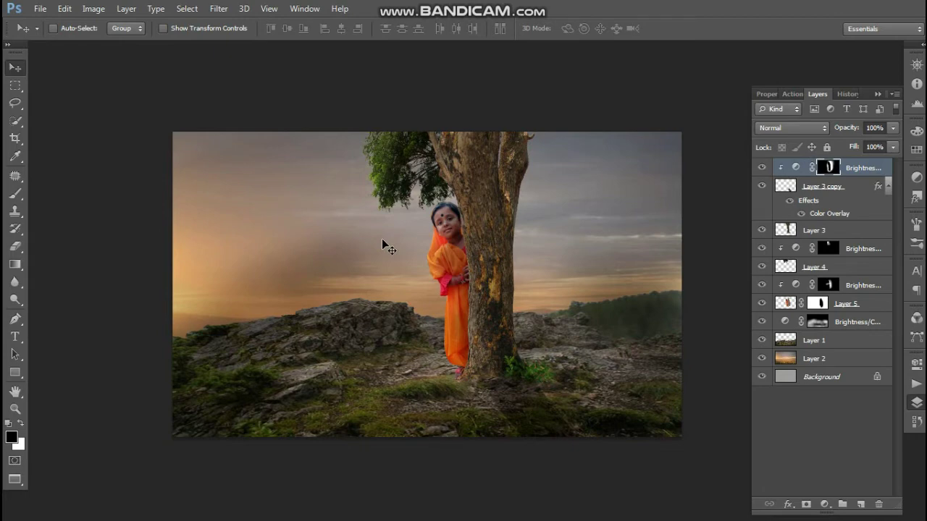
pyautogui.moveTo(505, 265); pyautogui.dragTo(454, 252)
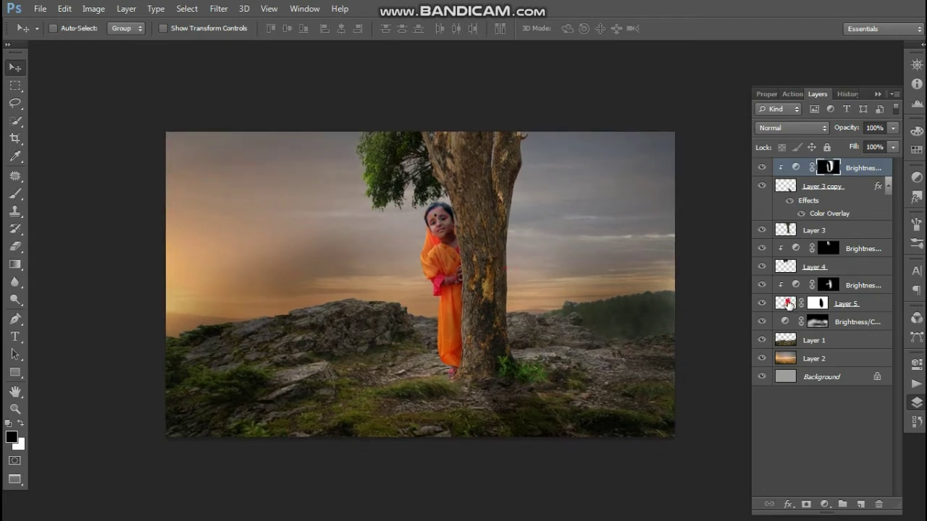
pyautogui.click(788, 304)
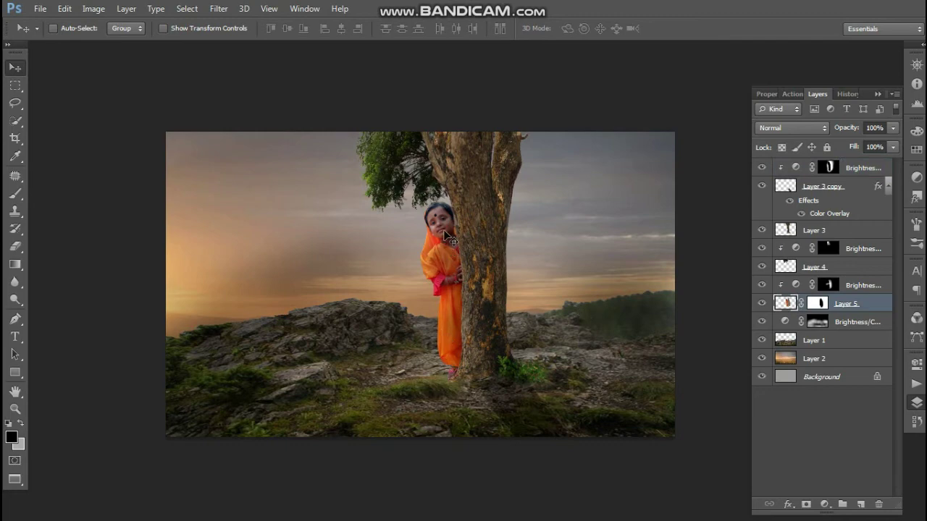
# Duplicate the girl's layer, rotate and shift the copy down-left, then delete the copy
pyautogui.hotkey('ctrl', 'j')
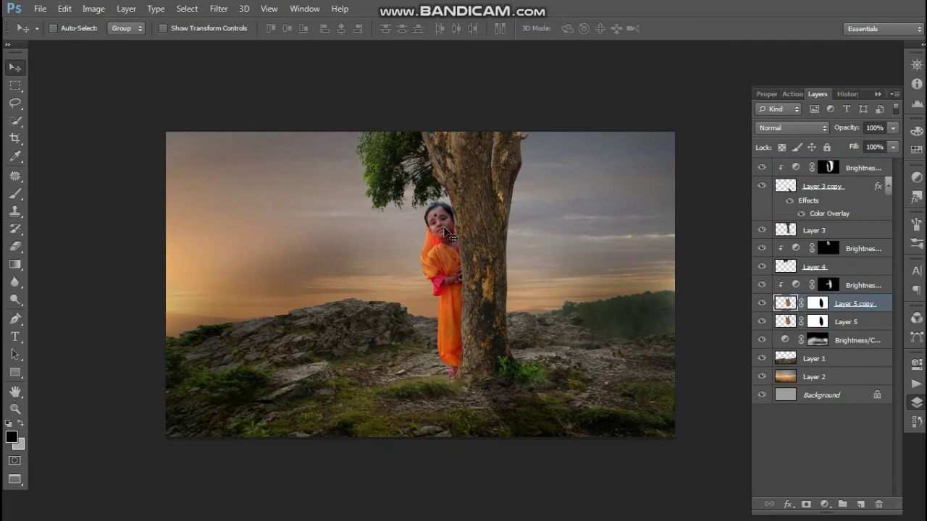
pyautogui.hotkey('ctrl', 't')
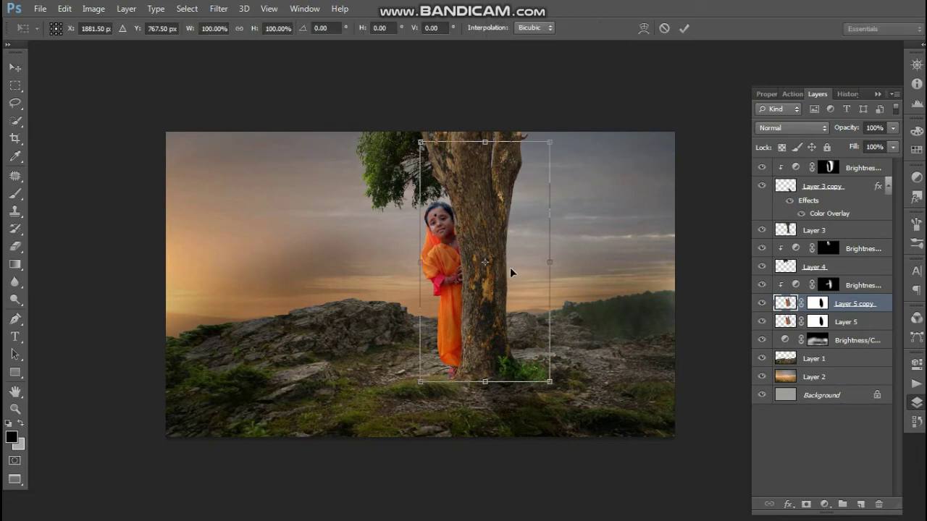
pyautogui.moveTo(569, 252)
pyautogui.mouseDown()
pyautogui.moveTo(456, 219)
pyautogui.moveTo(450, 227)
pyautogui.mouseUp()
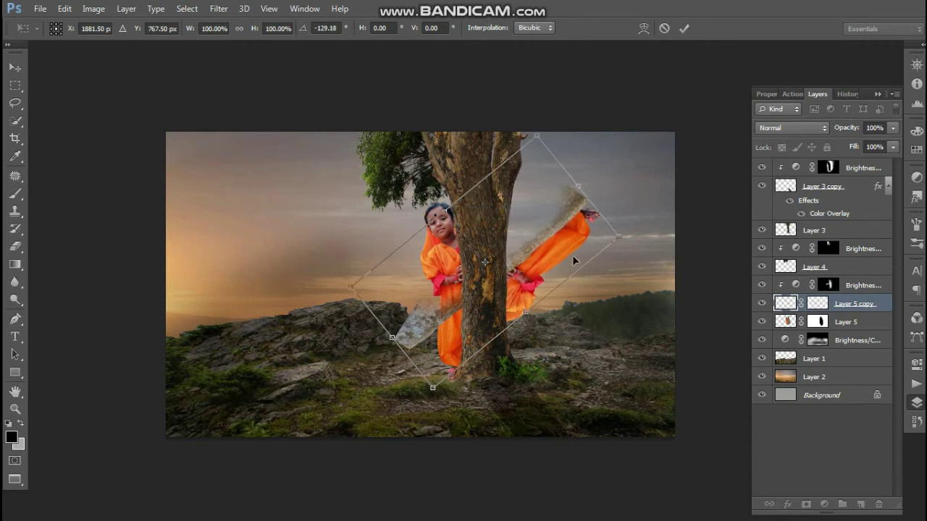
pyautogui.moveTo(572, 251)
pyautogui.mouseDown()
pyautogui.moveTo(411, 370)
pyautogui.moveTo(433, 401)
pyautogui.mouseUp()
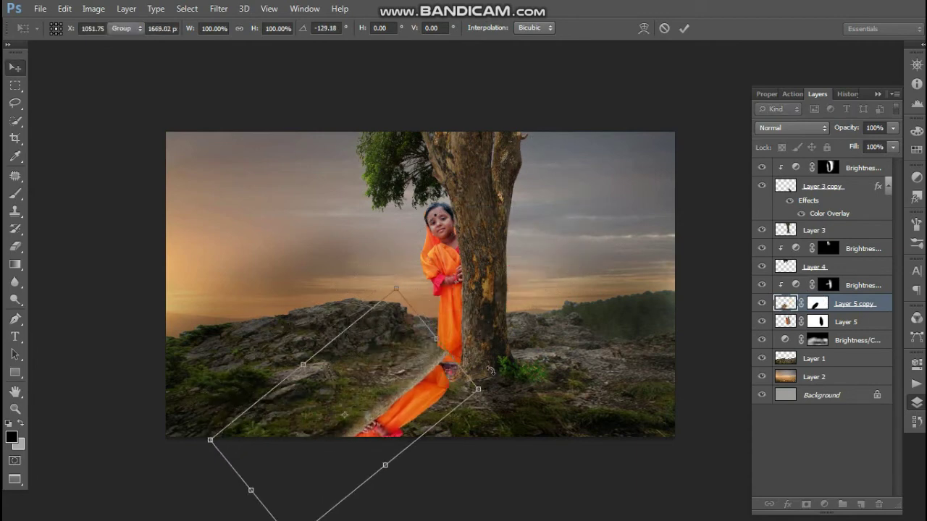
pyautogui.press('Return')
pyautogui.press('Delete')
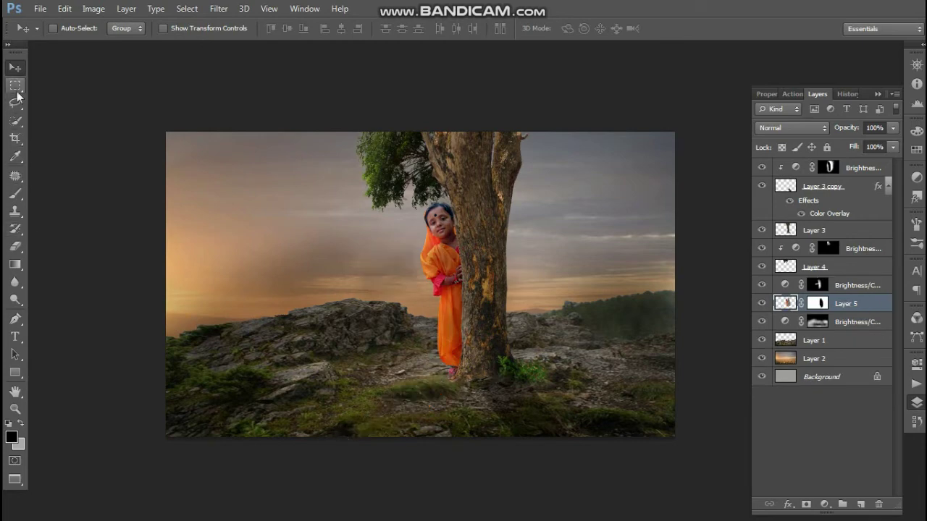
# Draw a polygonal lasso shadow outline from the girl's feet down-left across the ground
pyautogui.moveTo(18, 103); pyautogui.dragTo(65, 110)
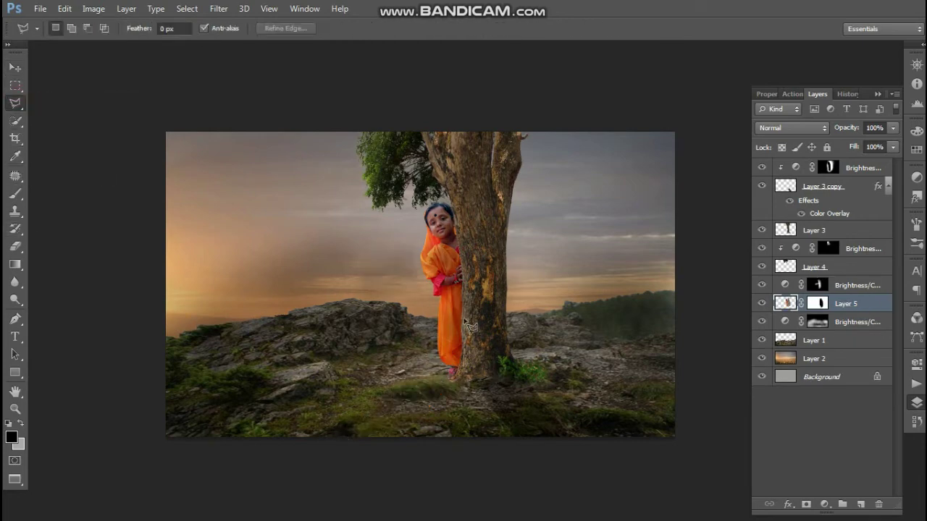
pyautogui.click(436, 354)
pyautogui.click(281, 425)
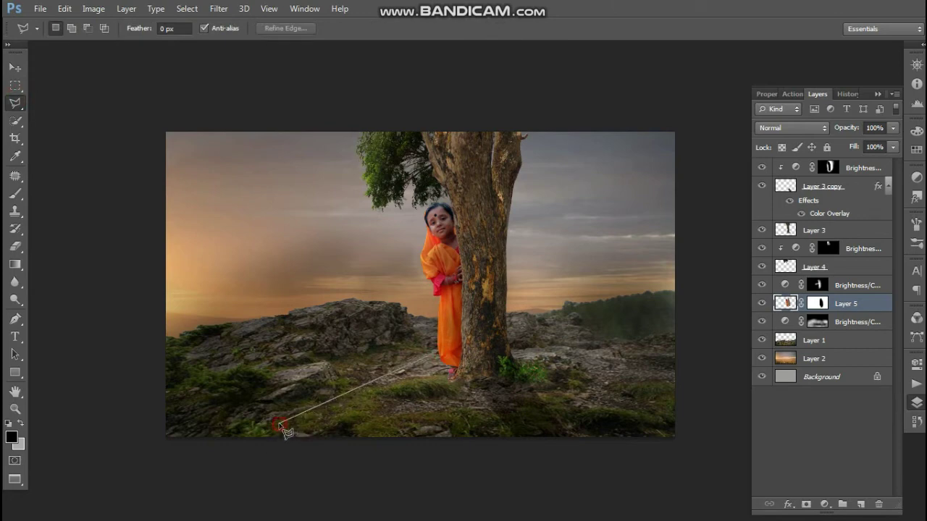
pyautogui.click(340, 449)
pyautogui.click(463, 377)
pyautogui.click(461, 348)
pyautogui.click(438, 354)
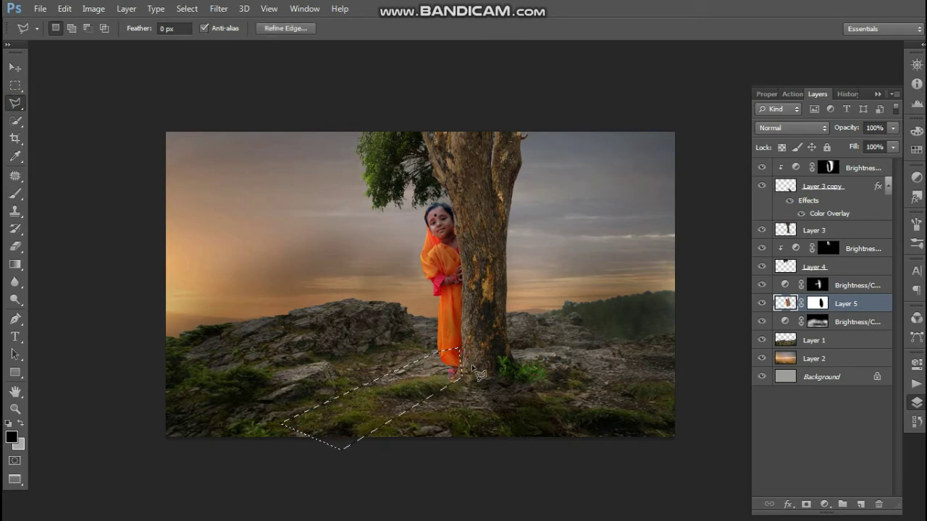
# Copy the shadow selection to new Layer 6 above the Background layer
pyautogui.click(788, 504)
pyautogui.click(802, 435)
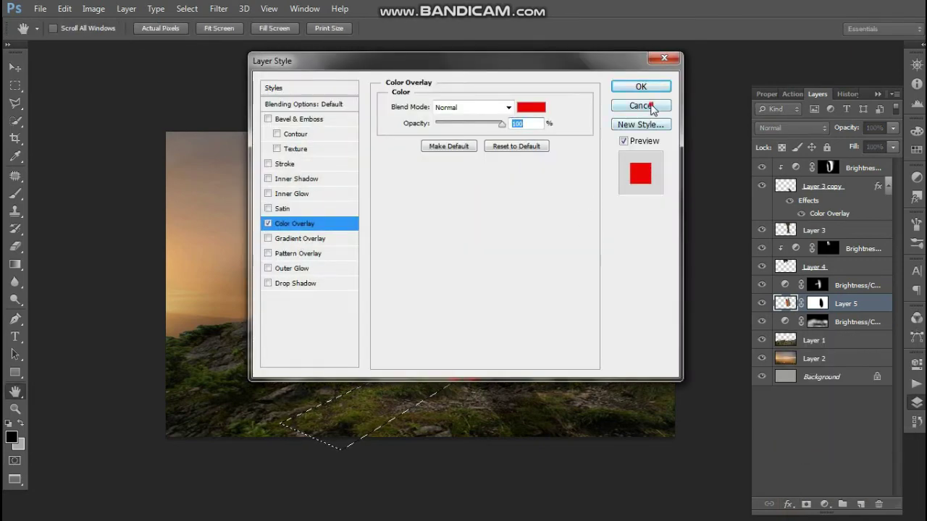
pyautogui.click(652, 107)
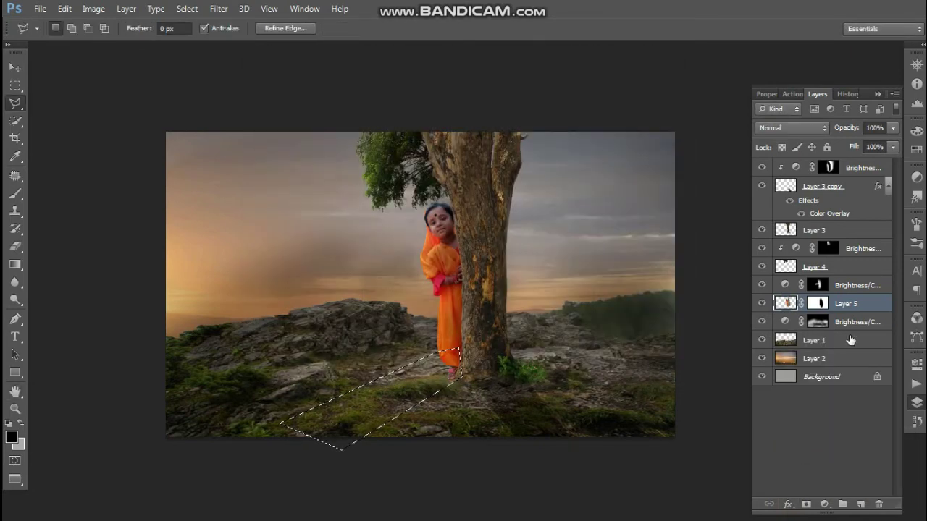
pyautogui.click(800, 373)
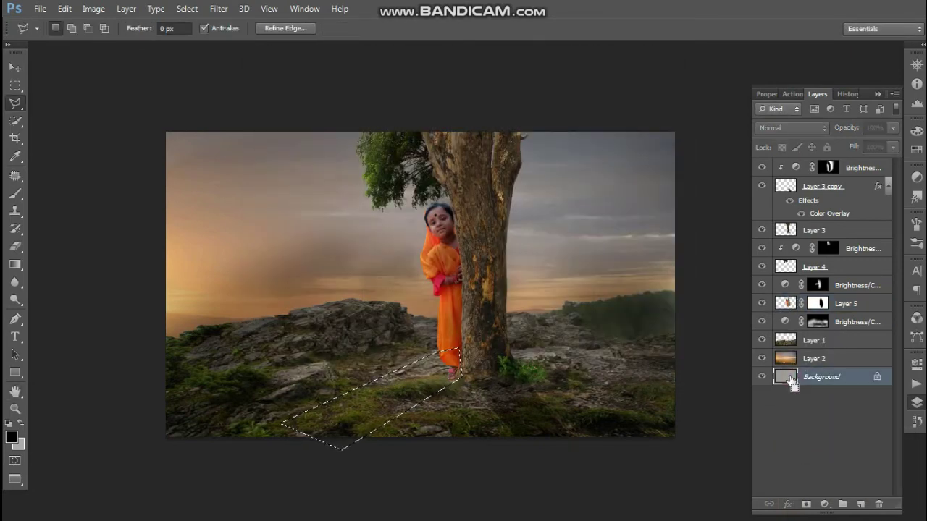
pyautogui.hotkey('ctrl', 'j')
# Give Layer 6 a black Color Overlay and move it above Layers 1 and 2
pyautogui.click(788, 504)
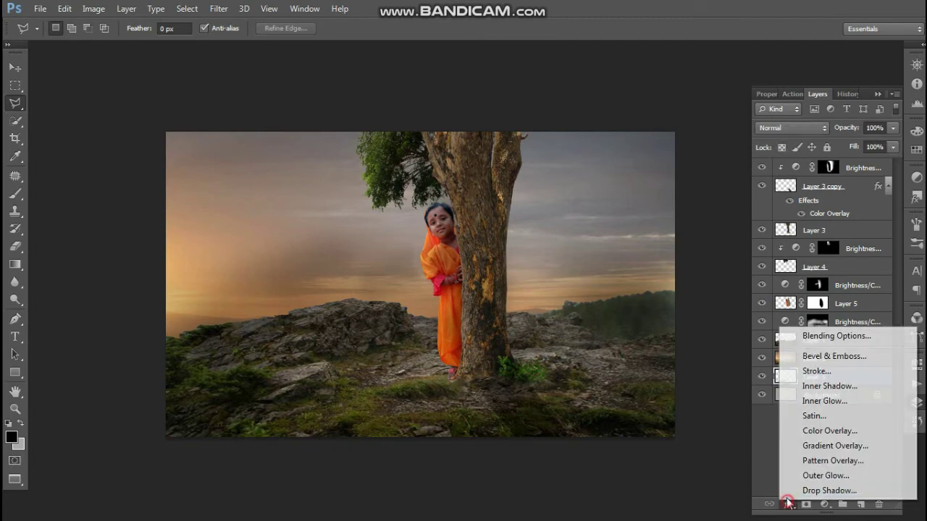
pyautogui.click(810, 428)
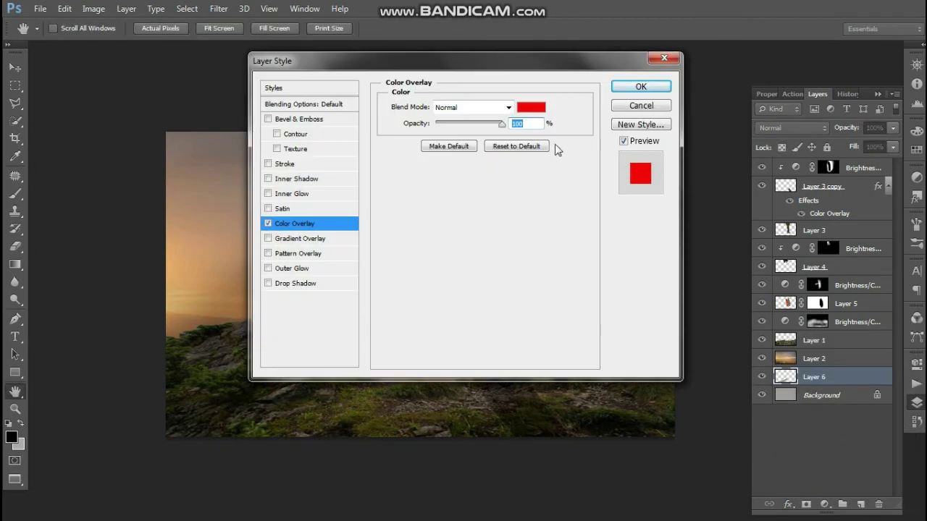
pyautogui.click(532, 107)
pyautogui.click(286, 293)
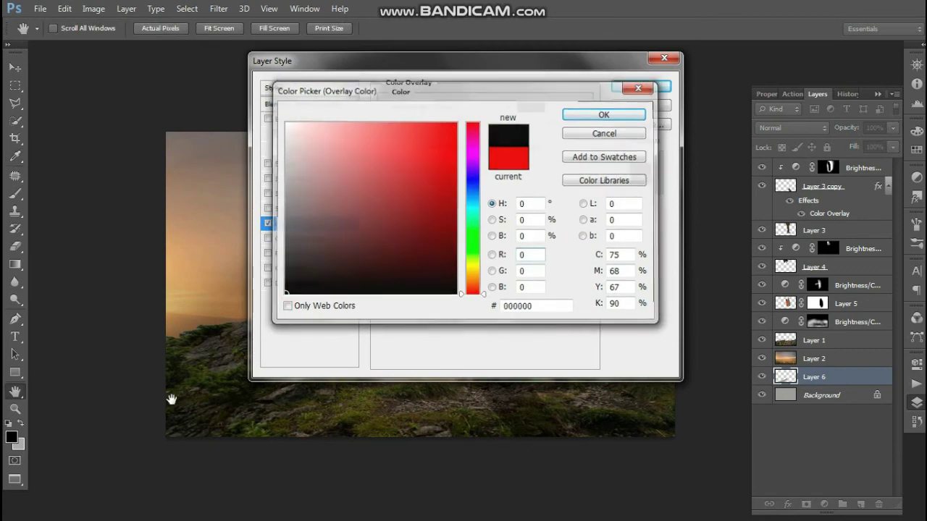
pyautogui.press('Return')
pyautogui.press('Return')
pyautogui.hotkey('ctrl', ']')
pyautogui.hotkey('ctrl', ']')
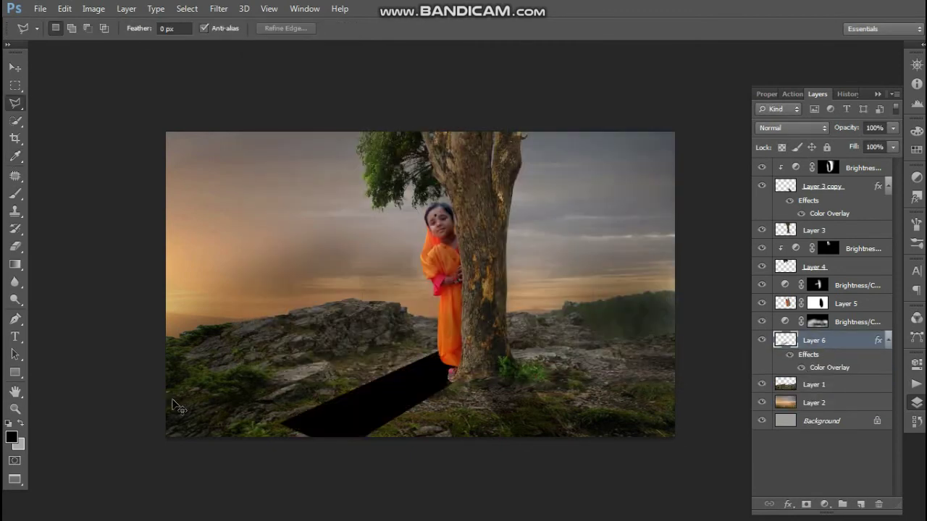
# Shift the black shadow slightly down-right and make it semi-transparent
pyautogui.click(15, 67)
pyautogui.moveTo(390, 373)
pyautogui.mouseDown()
pyautogui.moveTo(397, 387)
pyautogui.moveTo(398, 379)
pyautogui.mouseUp()
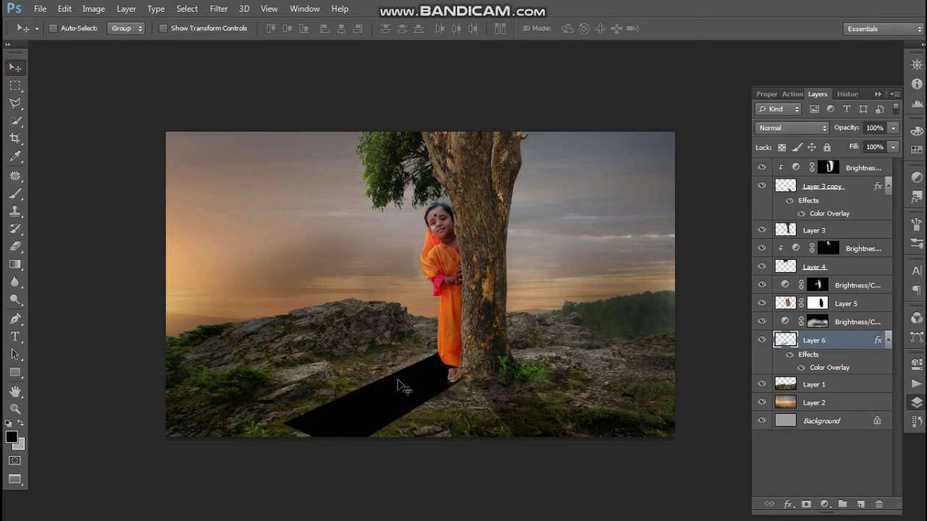
pyautogui.click(892, 129)
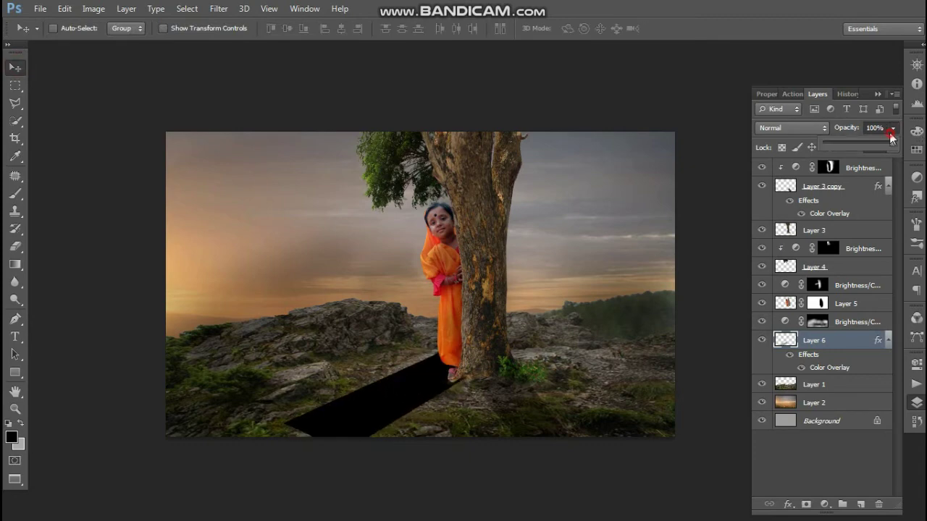
pyautogui.moveTo(863, 146); pyautogui.dragTo(850, 142)
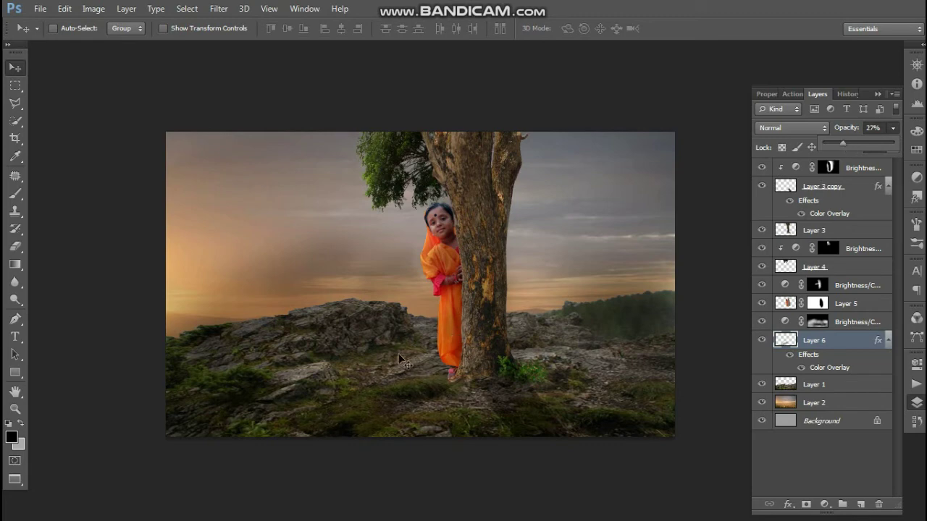
# Soften the shadow with a 200 px eraser and settle its opacity at 41%
pyautogui.click(15, 246)
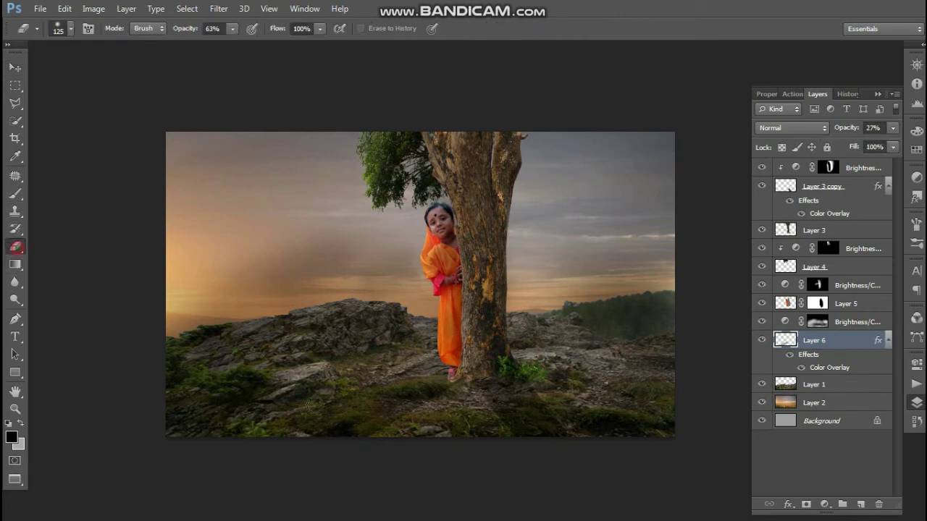
pyautogui.press(']')
pyautogui.press(']')
pyautogui.press(']')
pyautogui.click(894, 129)
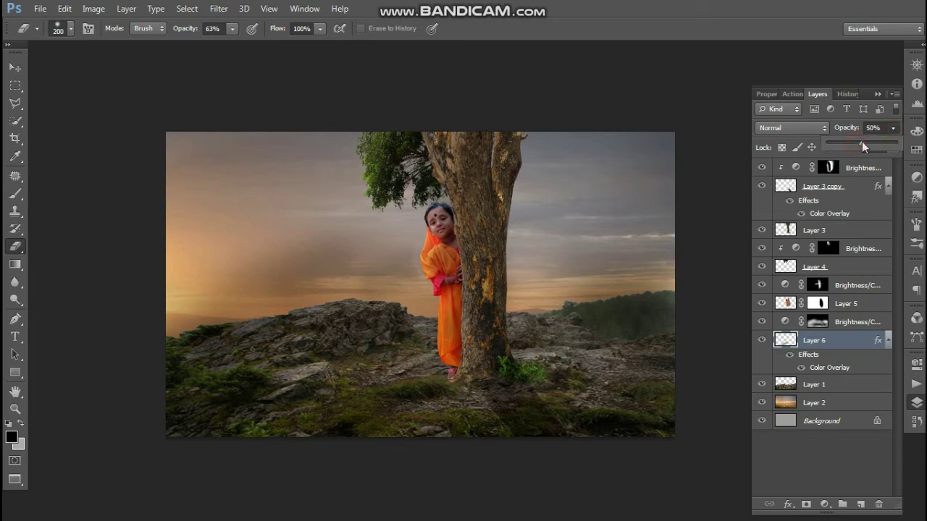
pyautogui.moveTo(862, 143); pyautogui.dragTo(853, 142)
pyautogui.click(417, 344)
pyautogui.click(351, 374)
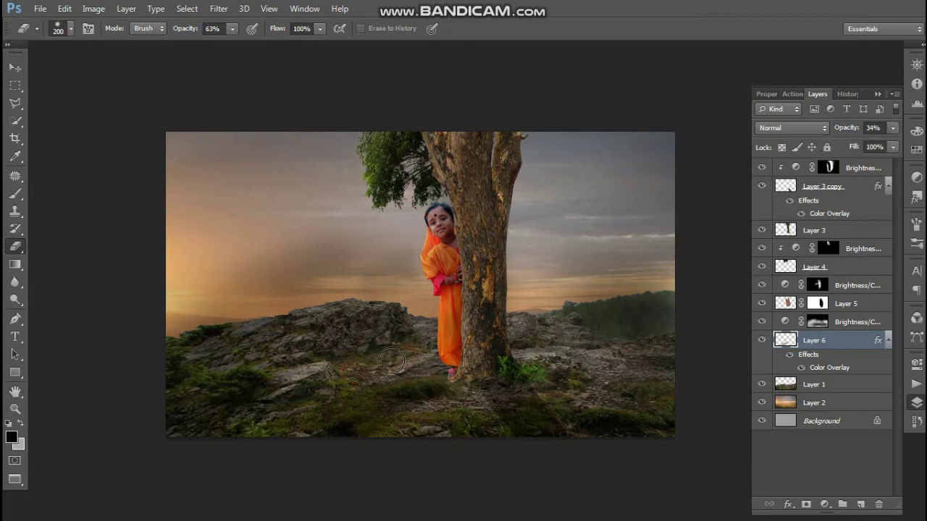
pyautogui.click(892, 129)
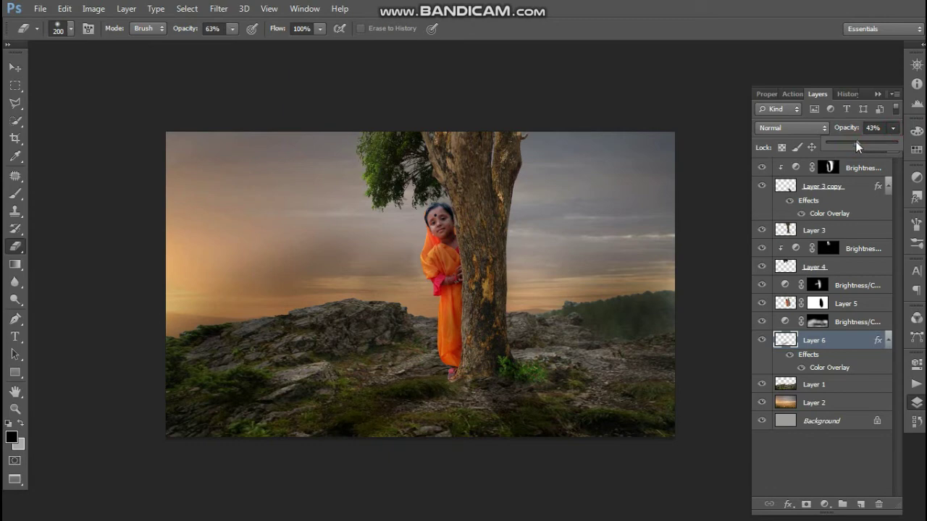
pyautogui.click(315, 461)
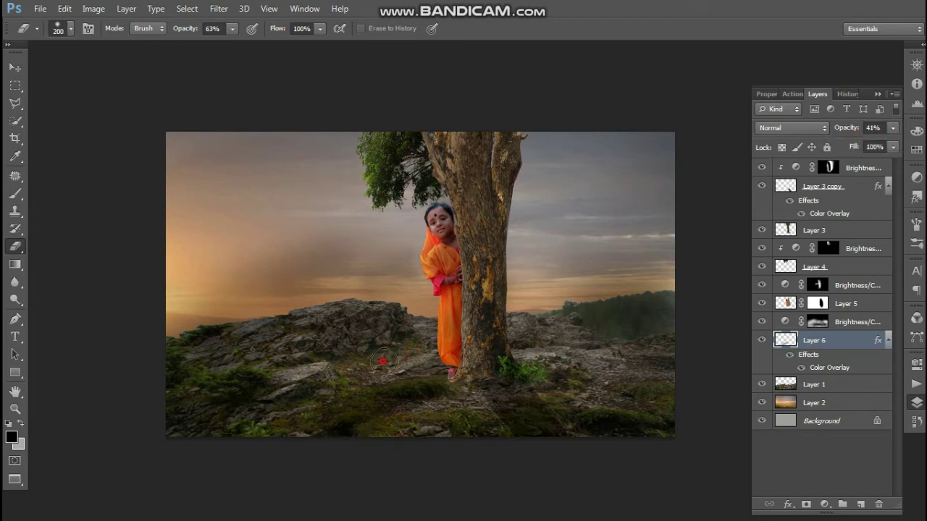
# Try moving the shadow near the tree base, undo it, and select foliage Layer 4
pyautogui.click(14, 68)
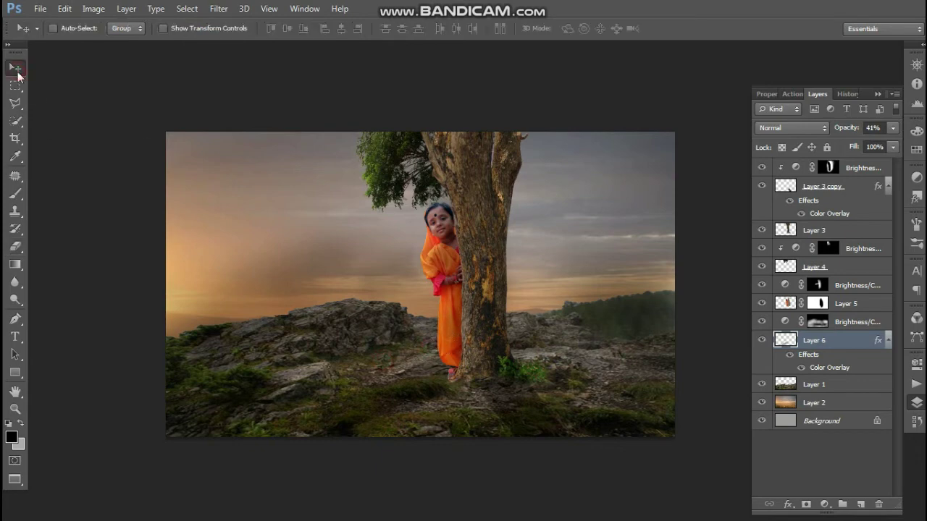
pyautogui.moveTo(512, 318); pyautogui.dragTo(523, 329)
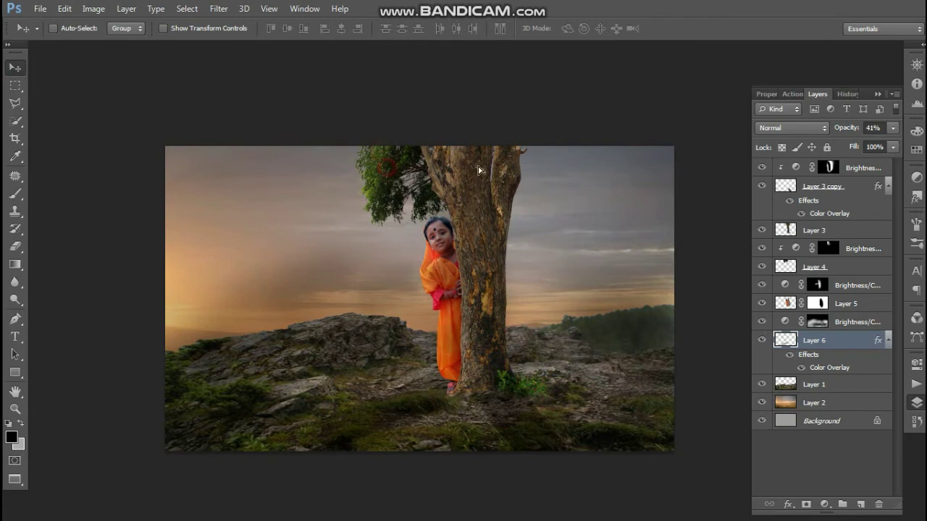
pyautogui.moveTo(481, 170); pyautogui.dragTo(523, 163)
pyautogui.hotkey('ctrl', 'z')
pyautogui.rightClick(385, 172)
pyautogui.click(410, 174)
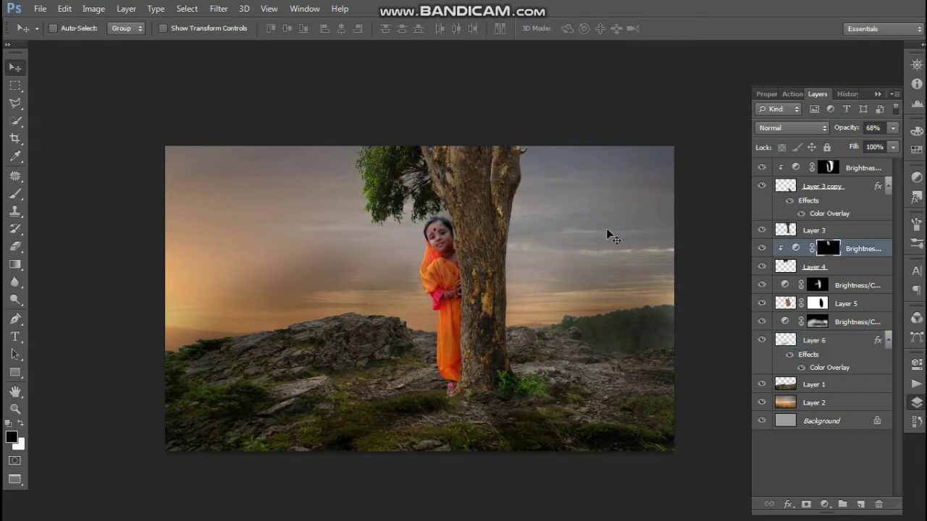
pyautogui.click(786, 269)
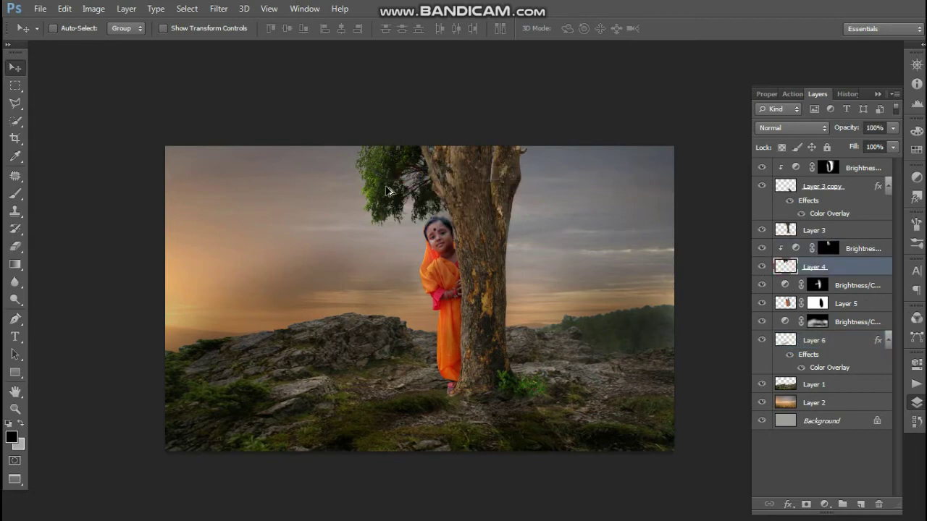
# Duplicate the foliage to the right of the trunk, trial rotations, then undo the last moves
pyautogui.moveTo(417, 189); pyautogui.dragTo(518, 187)
pyautogui.hotkey('ctrl', 't')
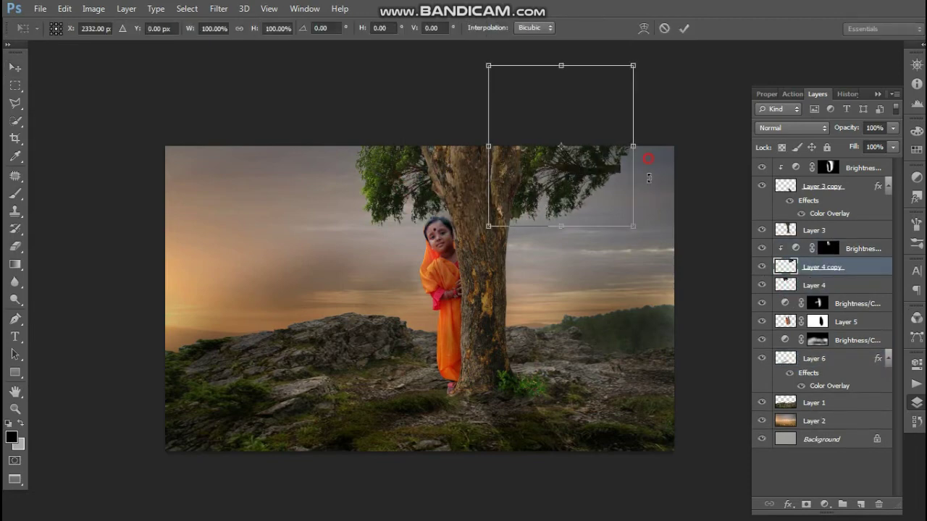
pyautogui.moveTo(647, 151)
pyautogui.mouseDown()
pyautogui.moveTo(554, 204)
pyautogui.moveTo(488, 189)
pyautogui.mouseUp()
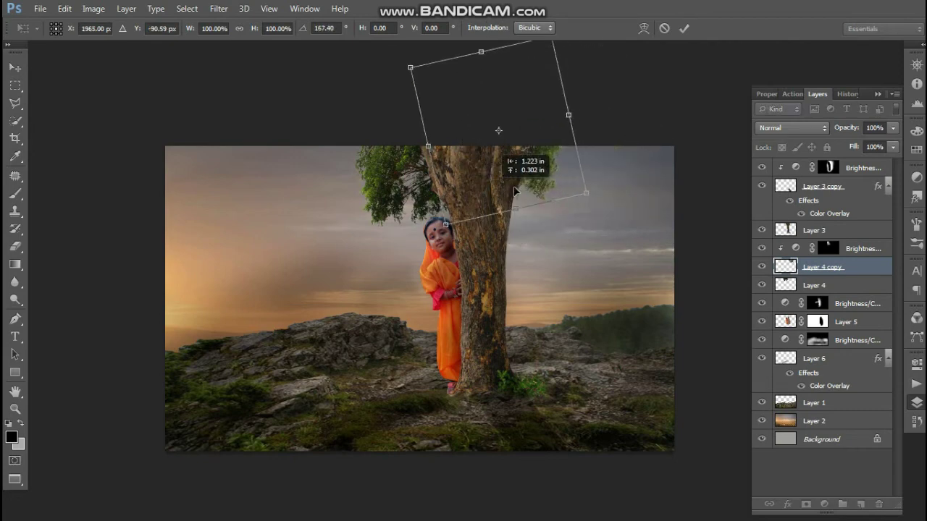
pyautogui.moveTo(617, 175); pyautogui.dragTo(627, 214)
pyautogui.moveTo(529, 176); pyautogui.dragTo(560, 181)
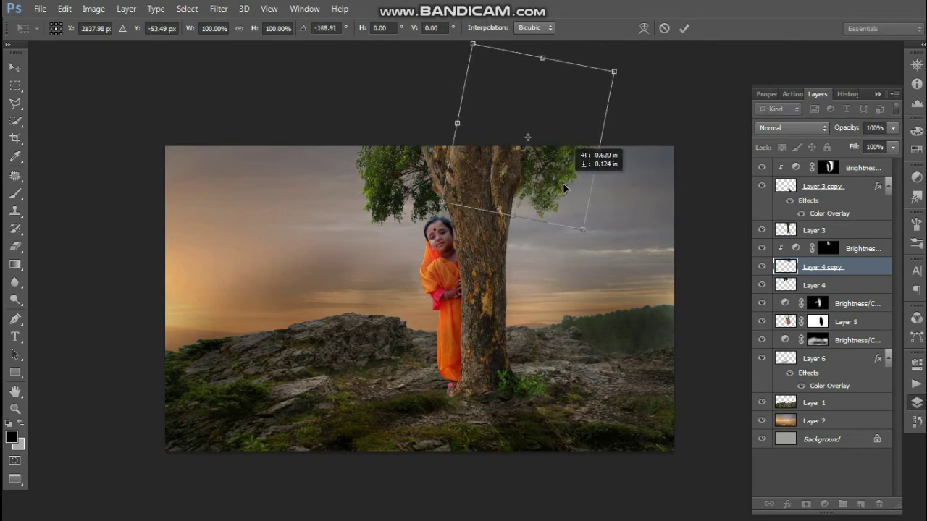
pyautogui.click(685, 27)
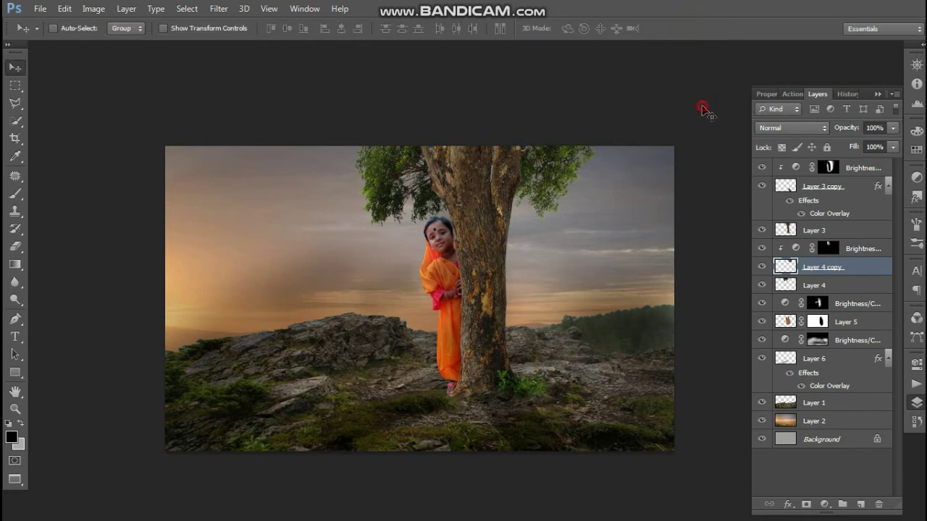
pyautogui.moveTo(546, 187); pyautogui.dragTo(719, 107)
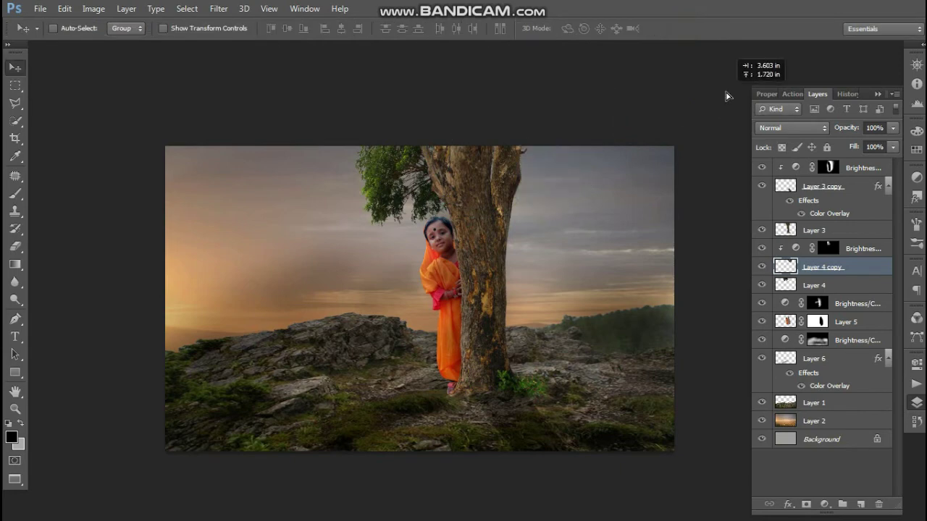
pyautogui.hotkey('ctrl', 'z')
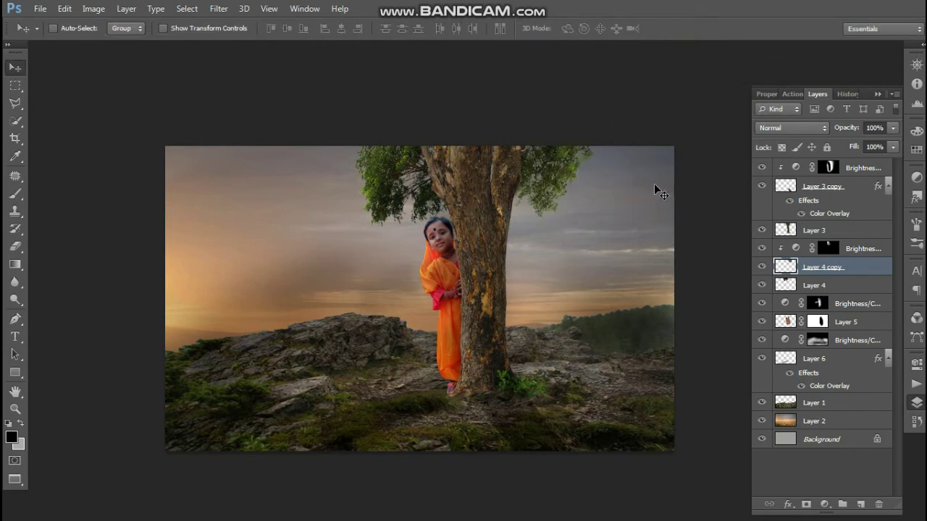
pyautogui.hotkey('ctrl', 'alt', 'z')
# Rotate the foliage copy about 10.5° and commit the transform
pyautogui.hotkey('ctrl', 't')
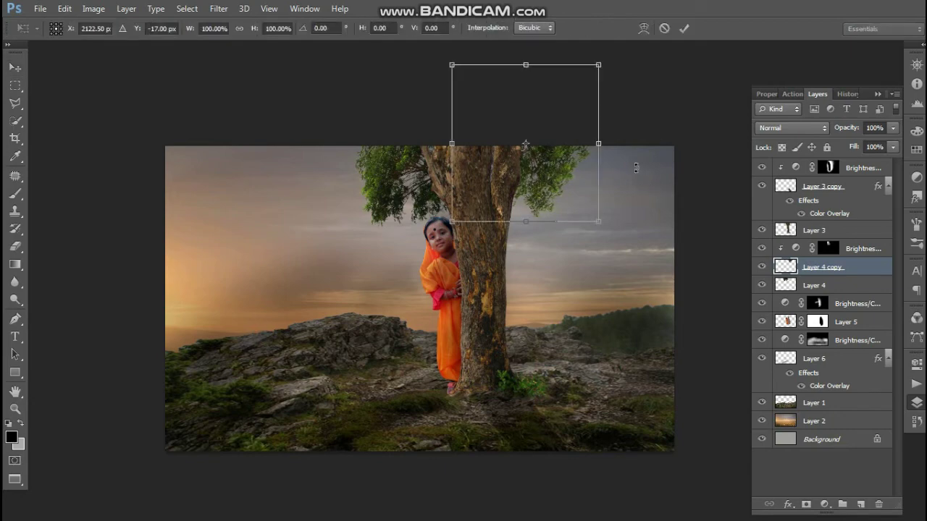
pyautogui.moveTo(639, 167)
pyautogui.mouseDown()
pyautogui.moveTo(599, 187)
pyautogui.moveTo(541, 174)
pyautogui.mouseUp()
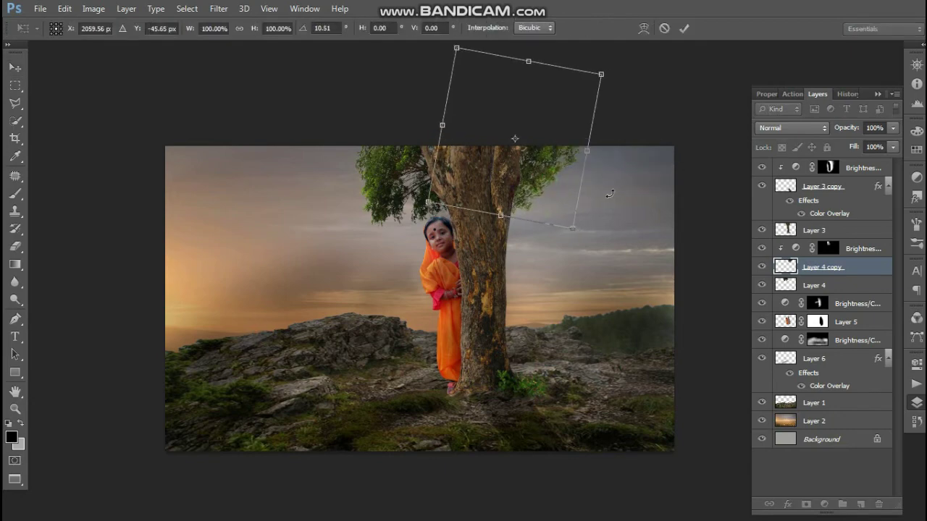
pyautogui.click(684, 28)
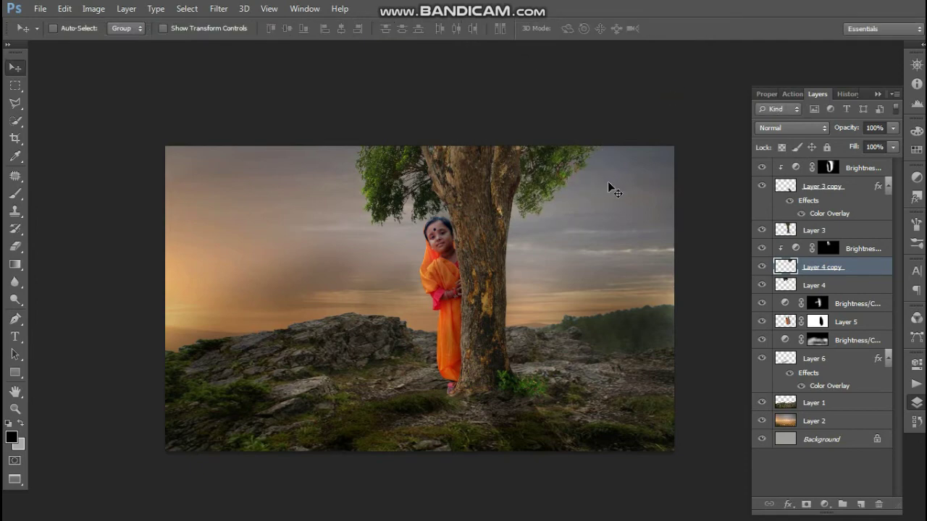
pyautogui.press('f')
pyautogui.press('f')
pyautogui.press('f')
pyautogui.moveTo(580, 261)
pyautogui.mouseDown()
pyautogui.moveTo(545, 240)
pyautogui.moveTo(572, 250)
pyautogui.mouseUp()
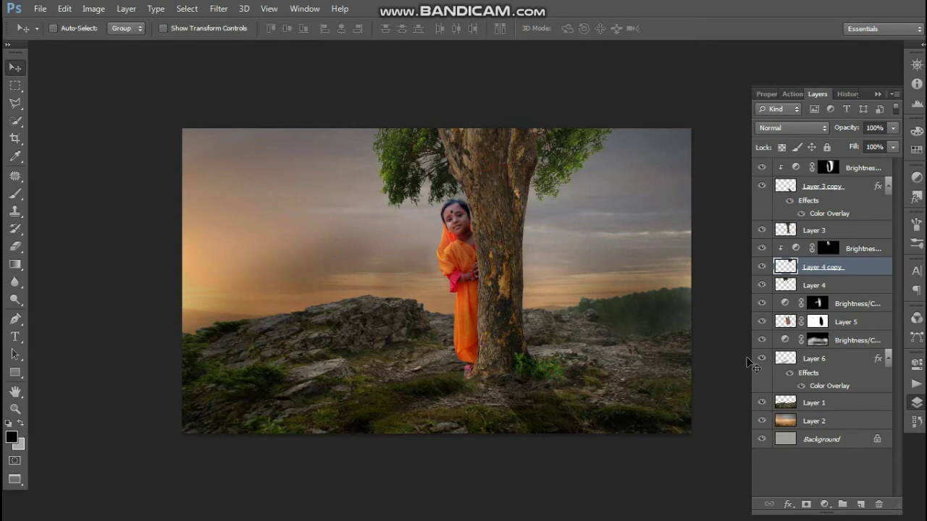
pyautogui.moveTo(498, 289)
pyautogui.mouseDown()
pyautogui.moveTo(558, 316)
pyautogui.moveTo(546, 314)
pyautogui.mouseUp()
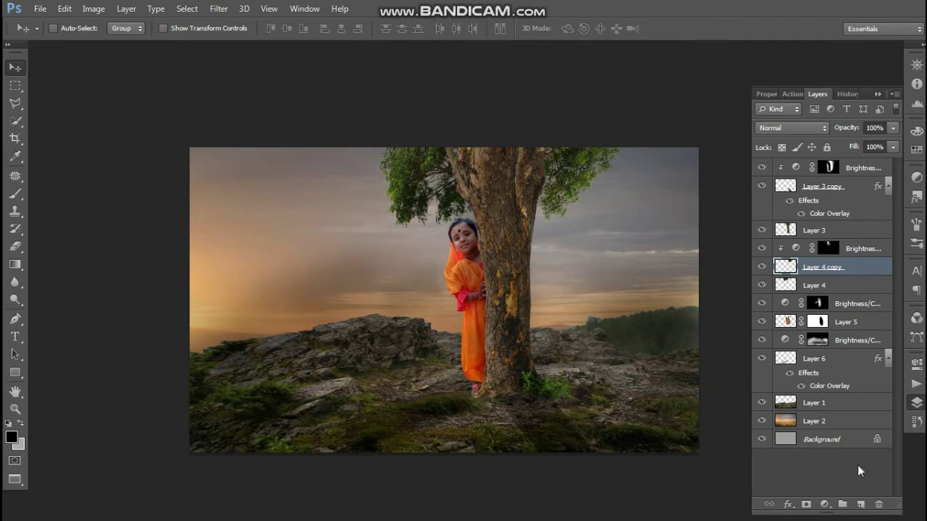
pyautogui.click(825, 505)
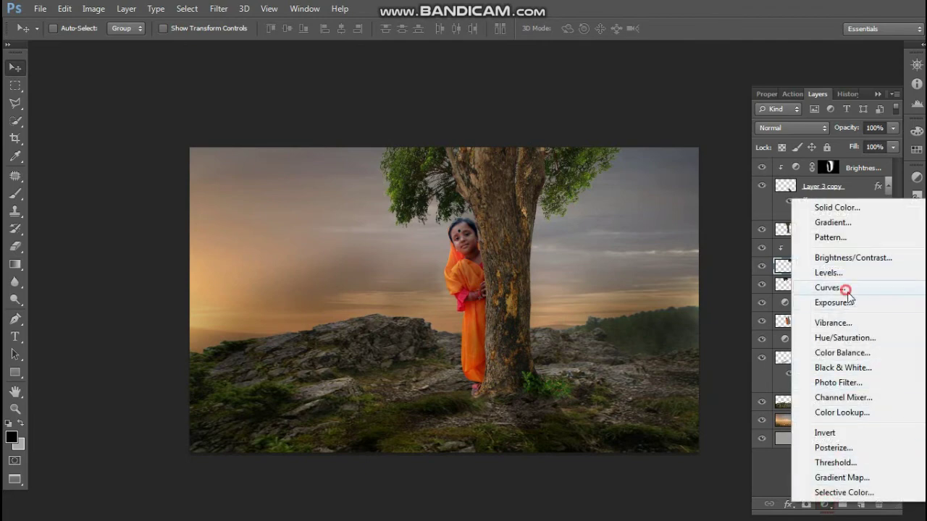
pyautogui.click(840, 289)
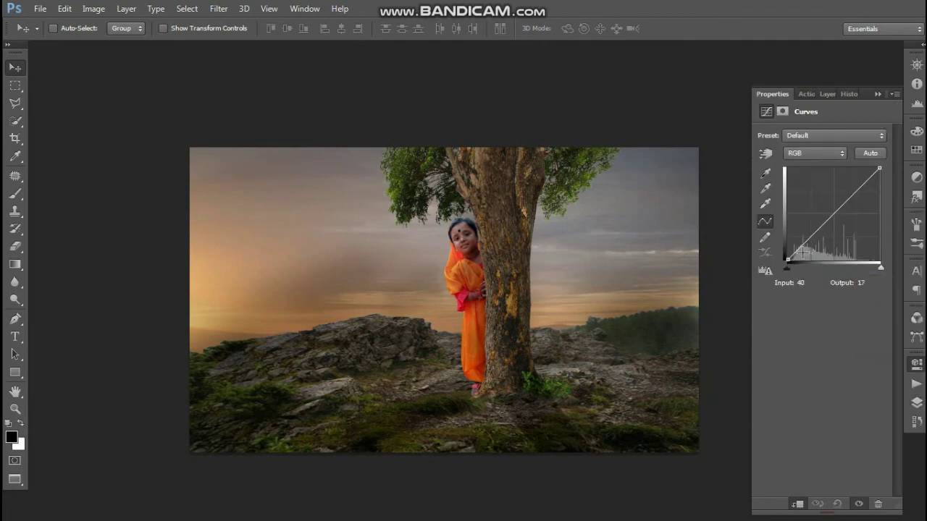
pyautogui.moveTo(790, 259); pyautogui.dragTo(786, 247)
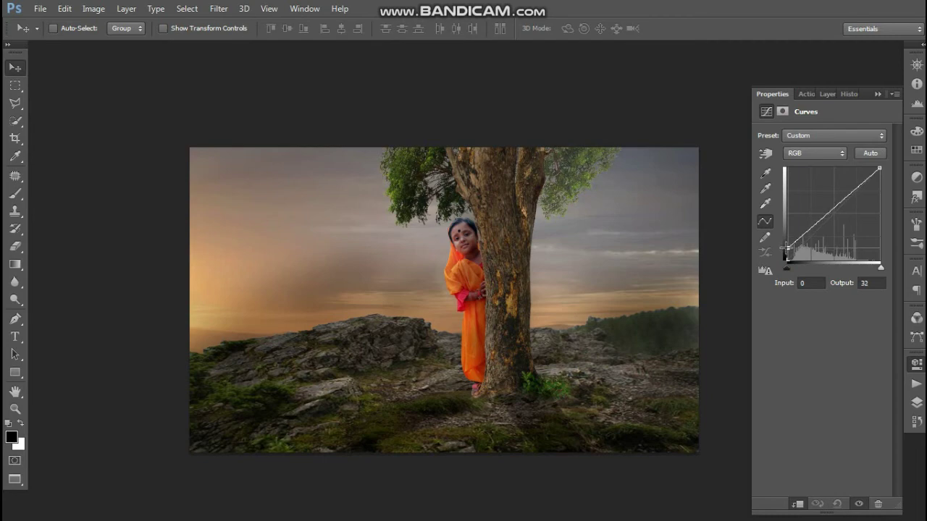
pyautogui.click(811, 155)
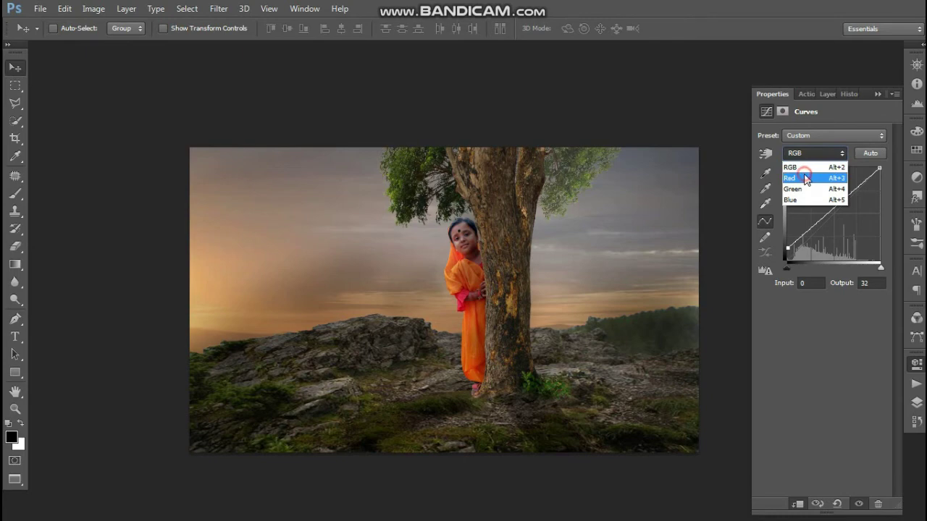
pyautogui.click(805, 178)
pyautogui.moveTo(879, 167); pyautogui.dragTo(879, 176)
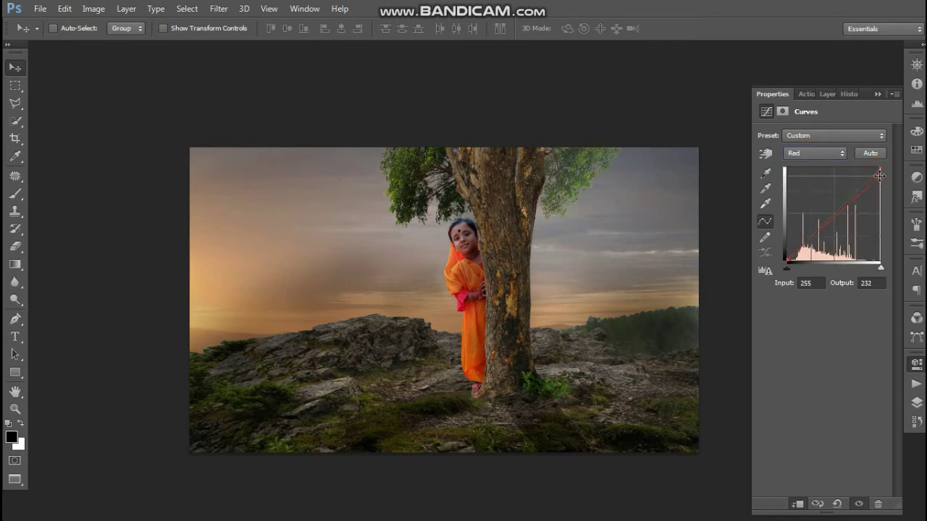
pyautogui.doubleClick(865, 282)
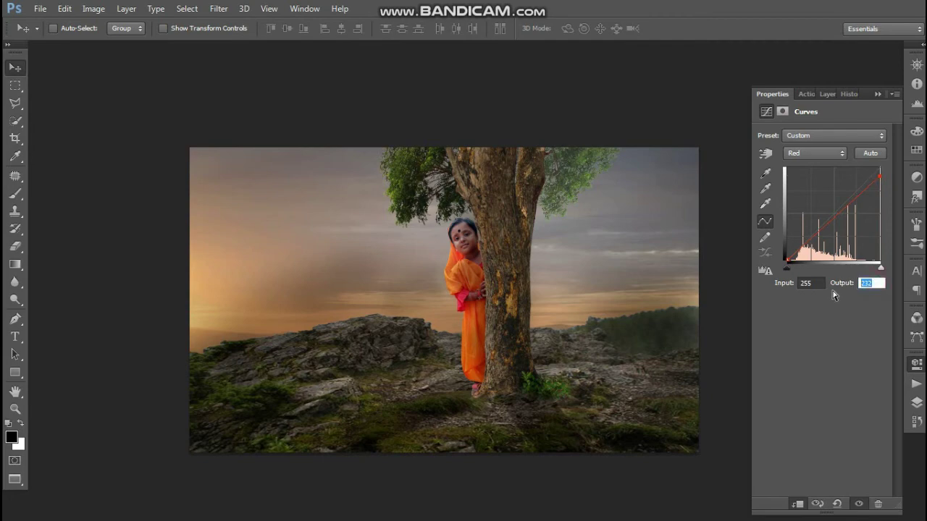
pyautogui.write('15')
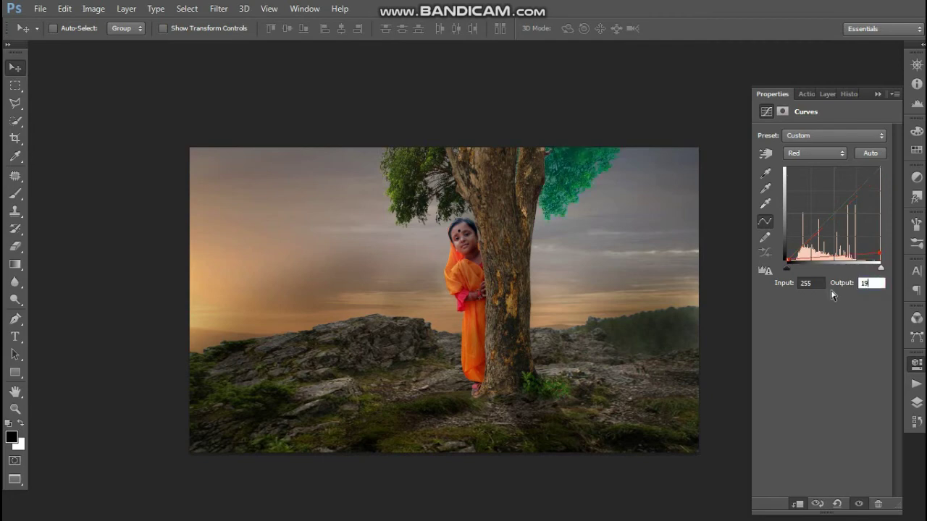
pyautogui.click(877, 94)
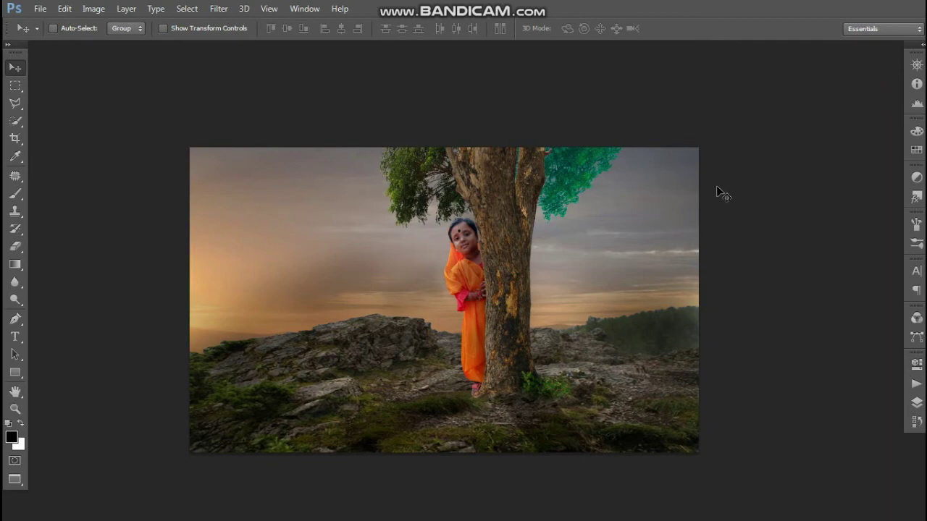
pyautogui.click(916, 405)
pyautogui.click(760, 268)
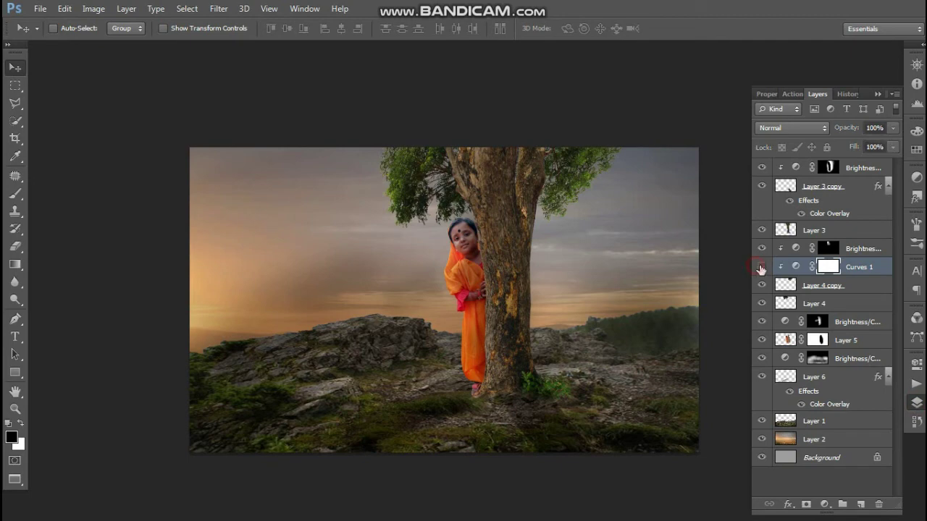
pyautogui.click(761, 268)
pyautogui.click(760, 268)
pyautogui.click(851, 270)
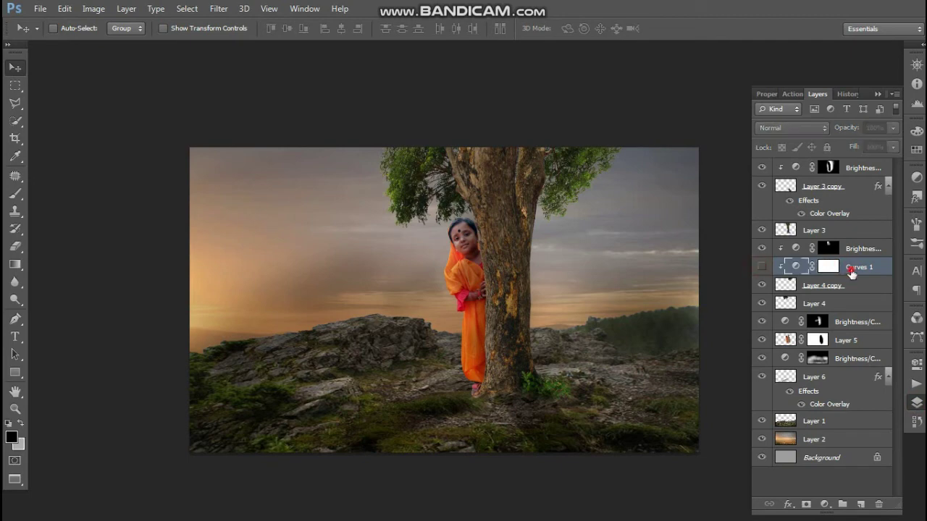
pyautogui.press('Delete')
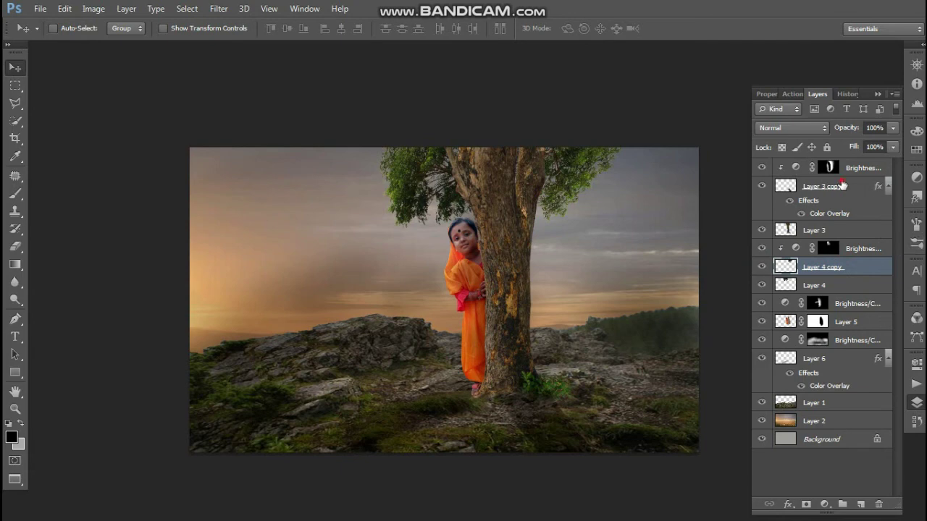
# Add a Curves adjustment layer on top and raise the RGB black point to lift shadows
pyautogui.click(843, 187)
pyautogui.click(853, 168)
pyautogui.click(824, 504)
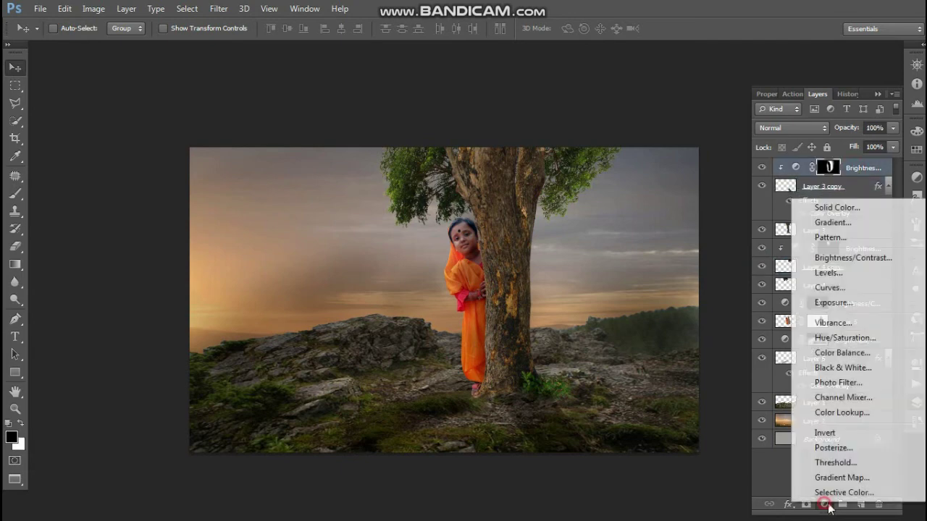
pyautogui.click(849, 290)
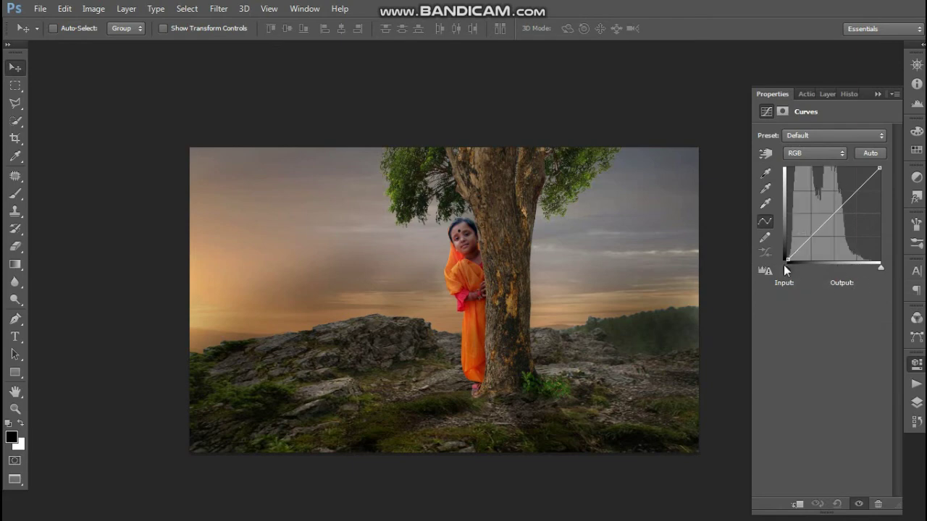
pyautogui.moveTo(788, 259); pyautogui.dragTo(788, 252)
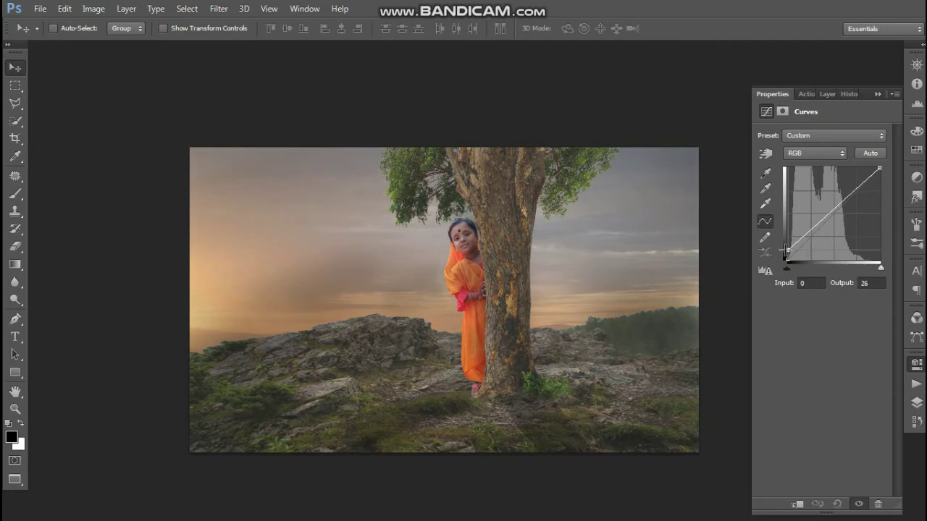
# Pull the Red channel's highlight output down to 194 in the Curves adjustment
pyautogui.click(838, 153)
pyautogui.click(810, 178)
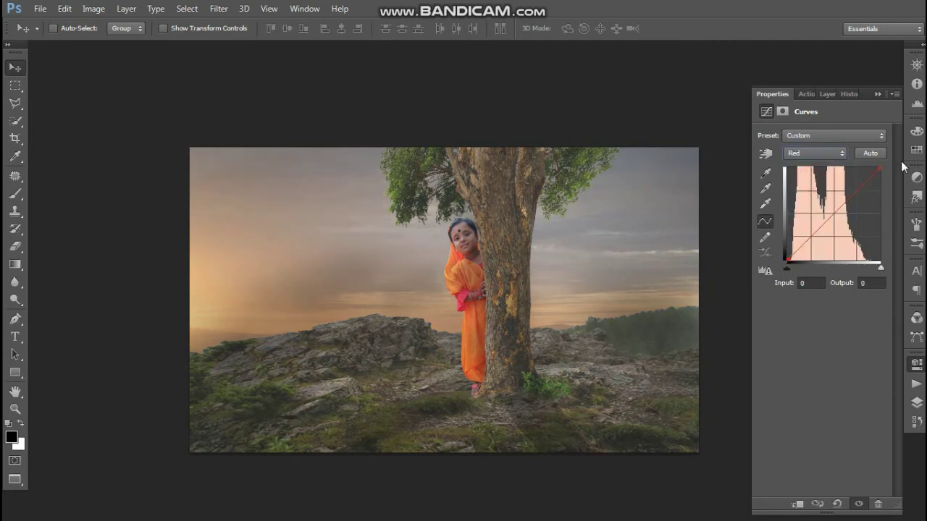
pyautogui.moveTo(879, 168); pyautogui.dragTo(882, 177)
pyautogui.click(871, 283)
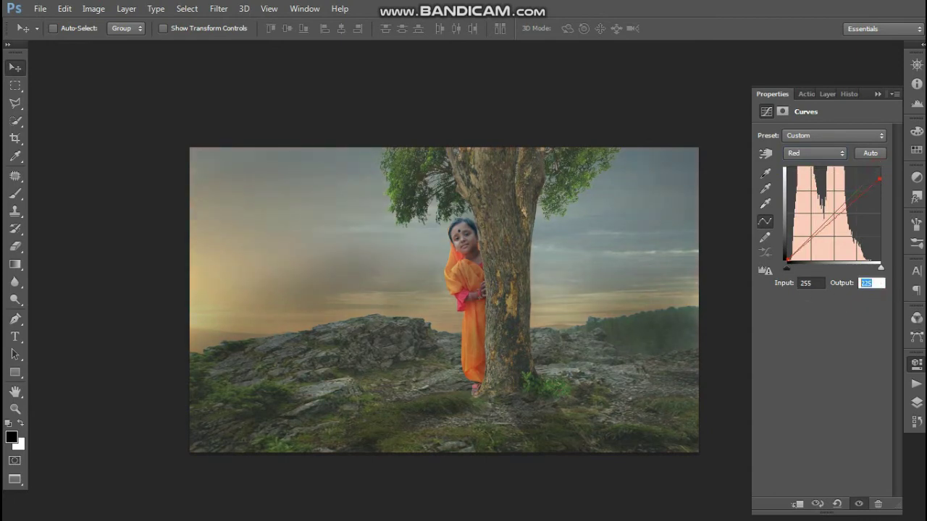
pyautogui.write('15')
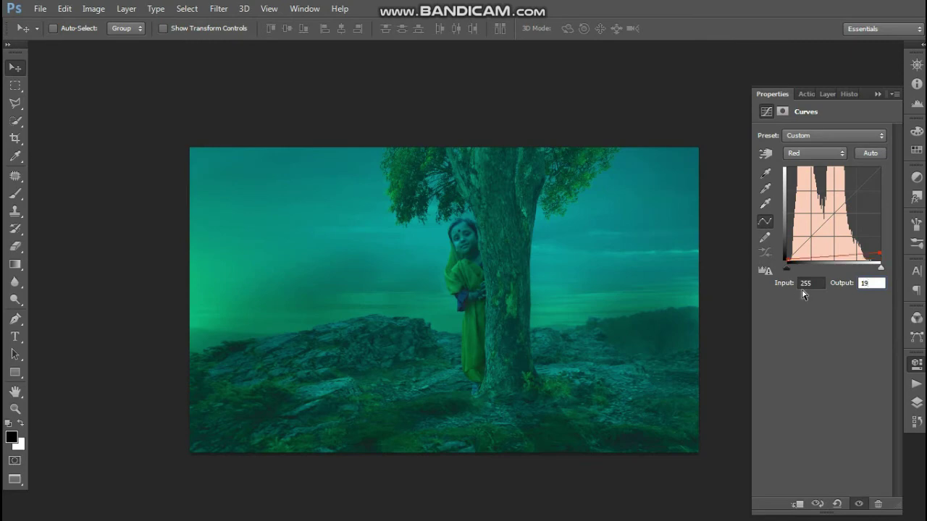
pyautogui.write('9')
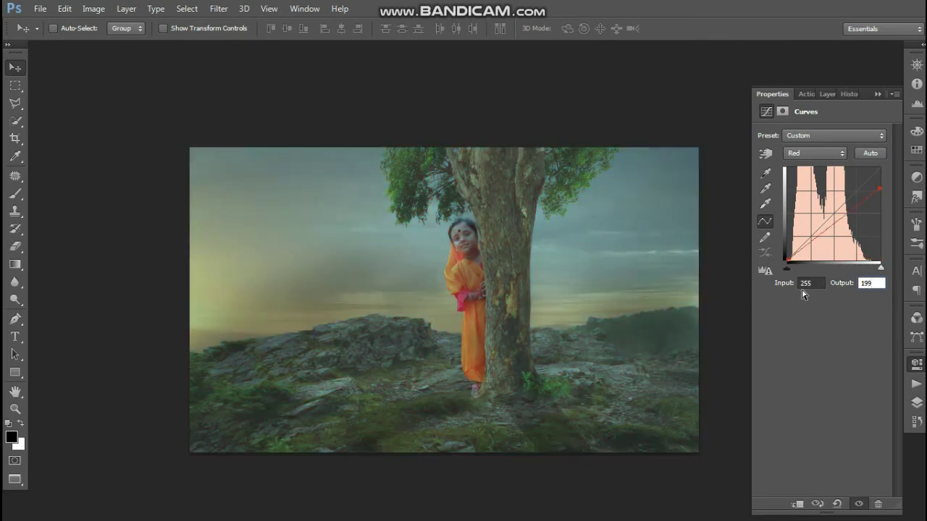
pyautogui.press('BackSpace')
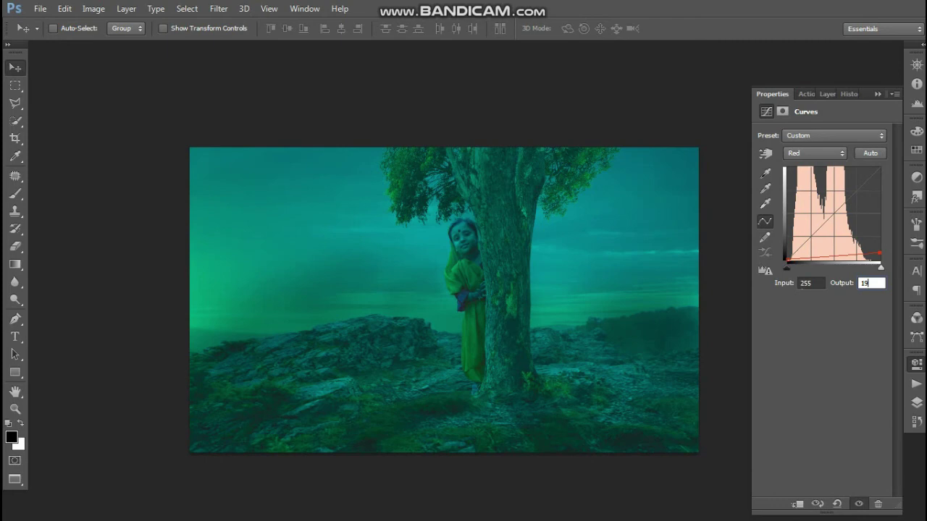
pyautogui.write('1')
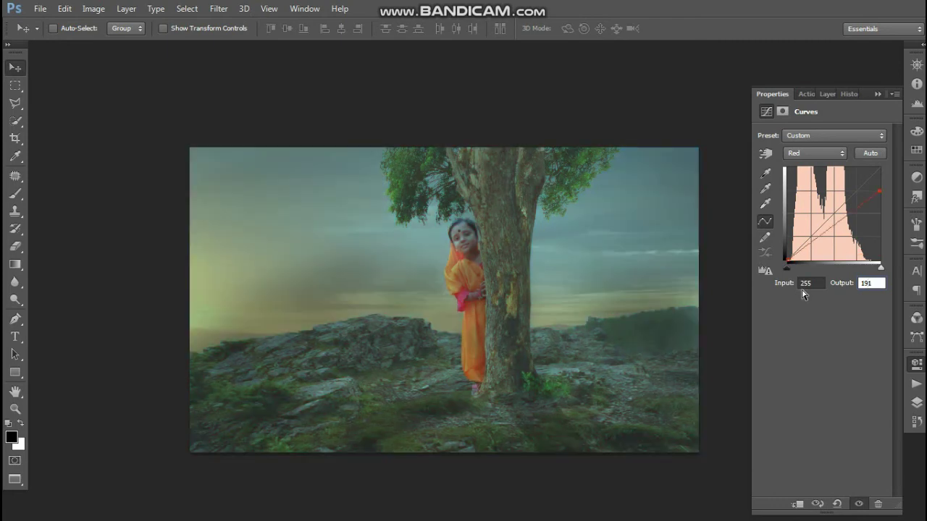
pyautogui.press('BackSpace')
# Pull the Green curve's highlights down to an output of 224
pyautogui.write('4')
pyautogui.click(814, 150)
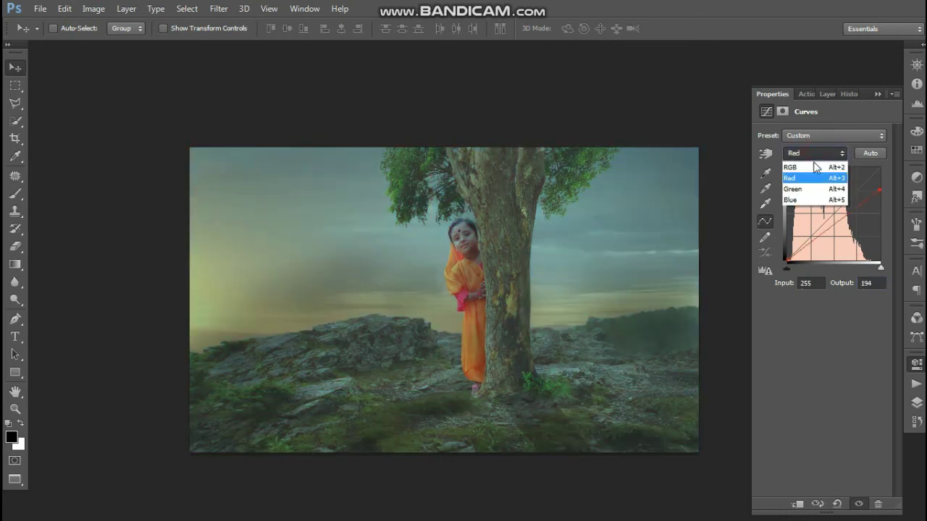
pyautogui.click(814, 190)
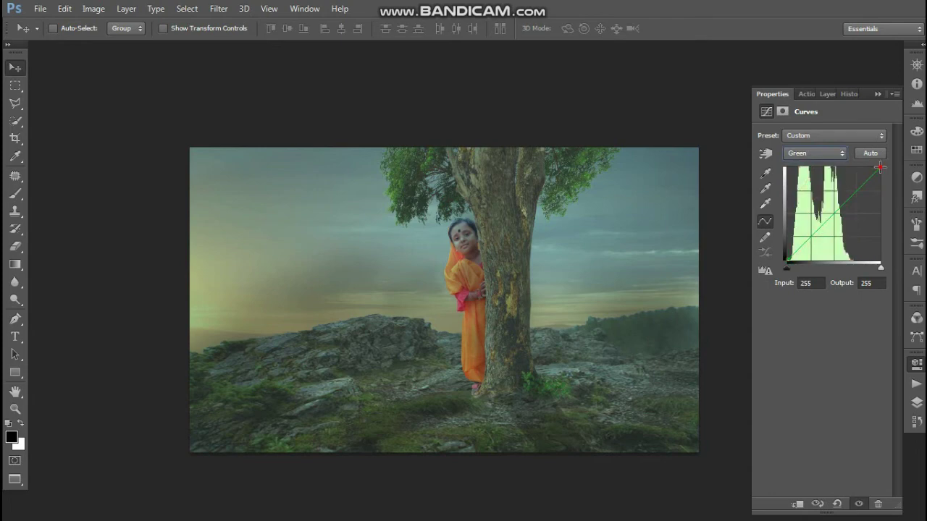
pyautogui.moveTo(880, 167); pyautogui.dragTo(880, 178)
pyautogui.click(870, 283)
pyautogui.write('2')
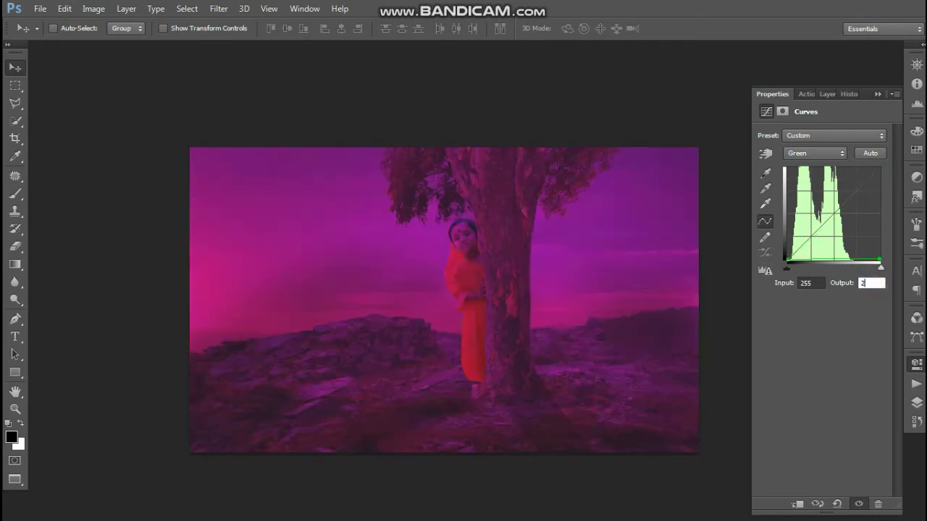
pyautogui.write('24')
# Drag the Blue curve's top-right point down and left, then preview the tinted image
pyautogui.click(825, 153)
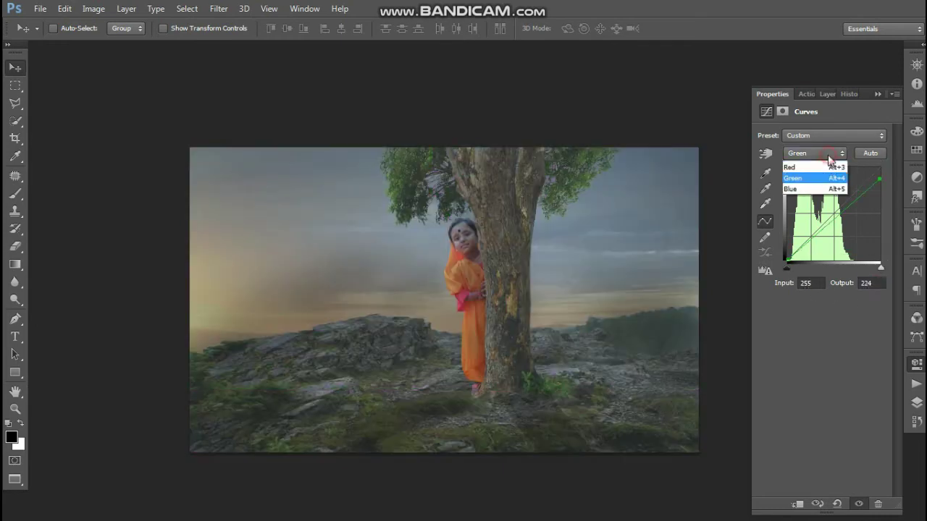
pyautogui.click(814, 201)
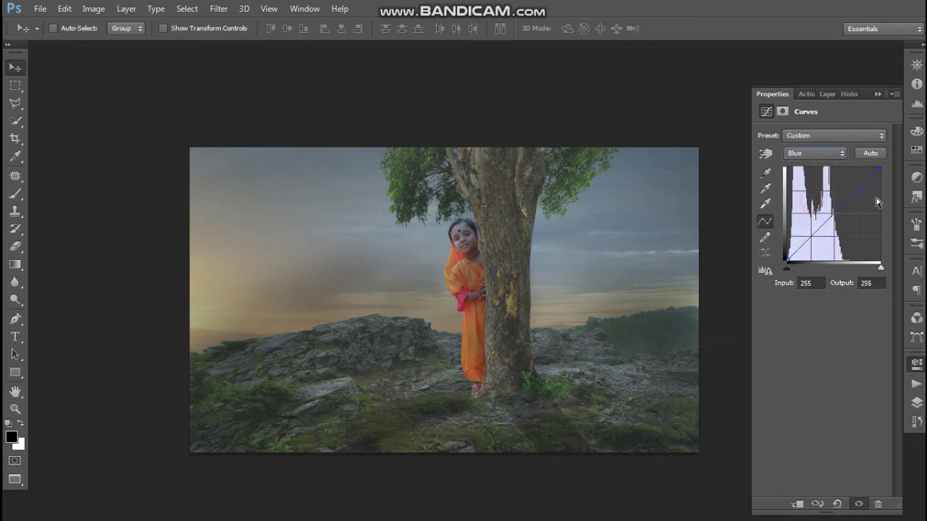
pyautogui.moveTo(880, 170)
pyautogui.mouseDown()
pyautogui.moveTo(764, 220)
pyautogui.moveTo(762, 233)
pyautogui.mouseUp()
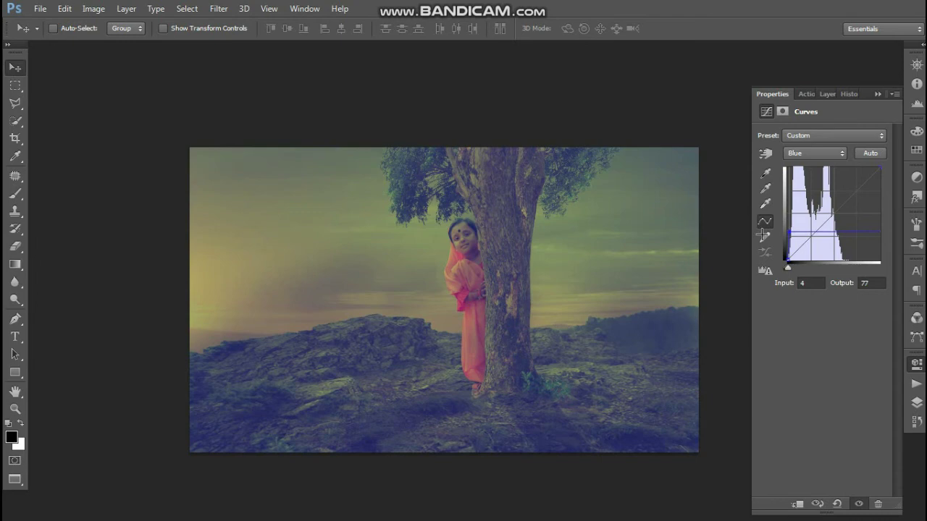
pyautogui.press('f')
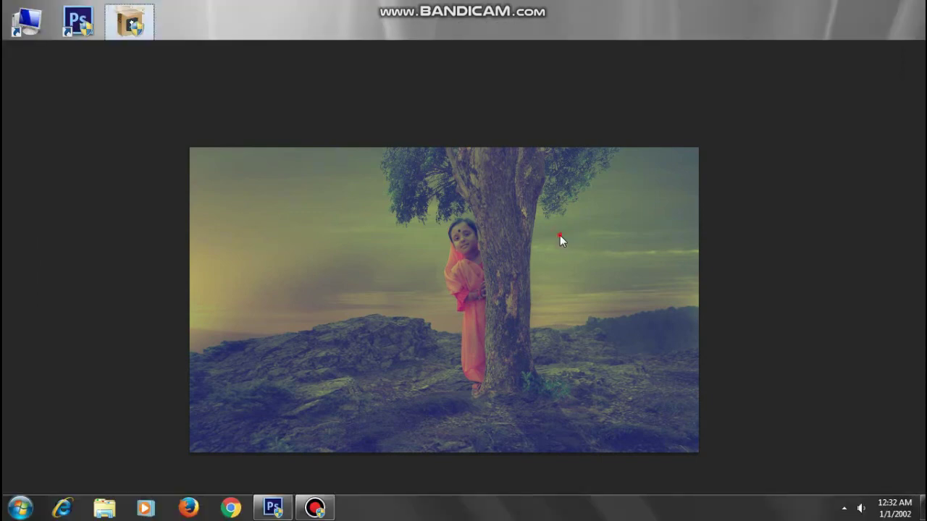
pyautogui.click(313, 509)
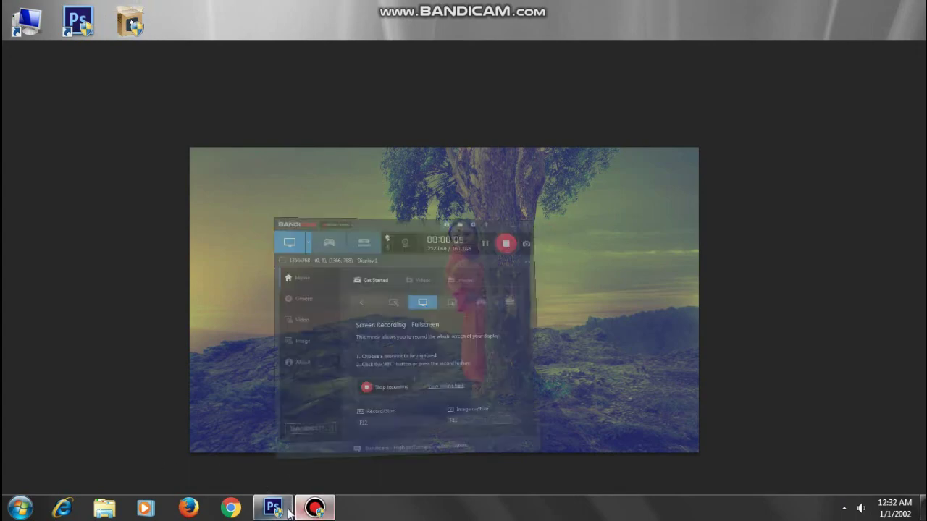
pyautogui.click(313, 508)
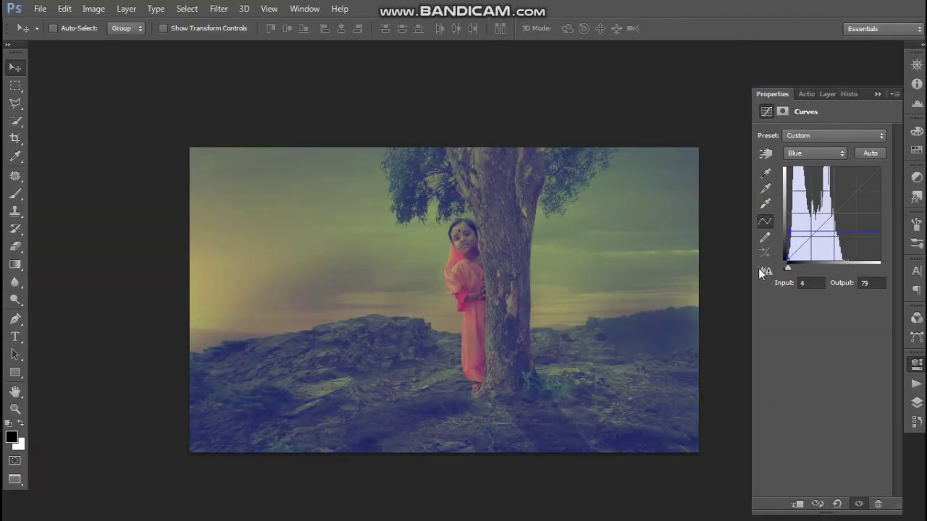
# Lower the Curves 1 layer's opacity to 59% in the Layers panel
pyautogui.click(877, 94)
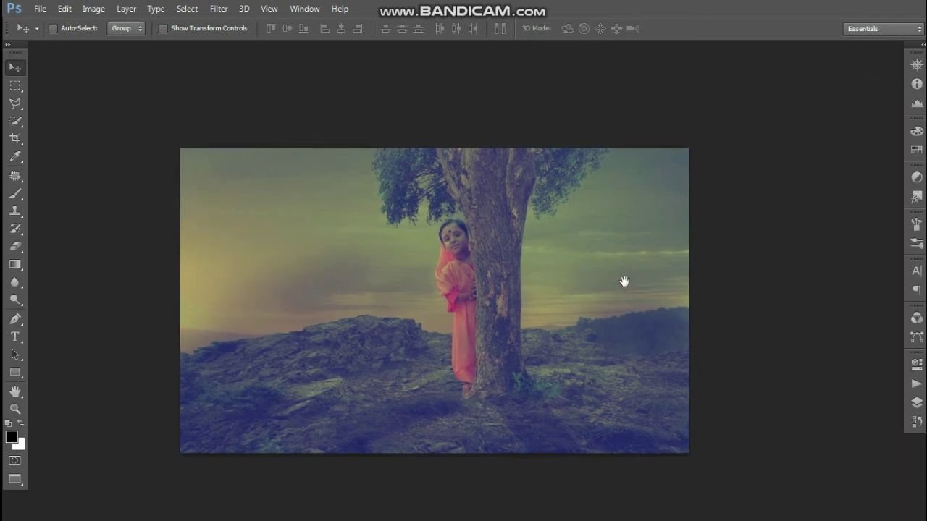
pyautogui.click(917, 404)
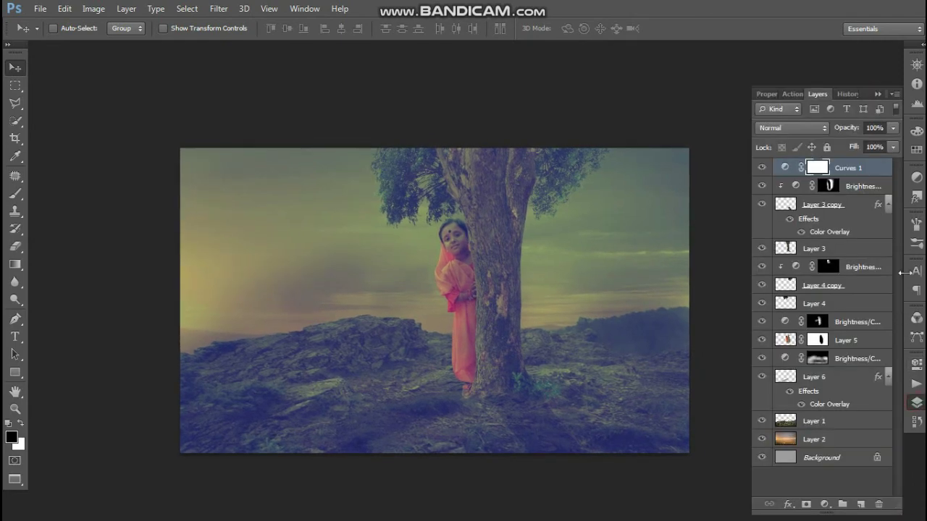
pyautogui.click(893, 127)
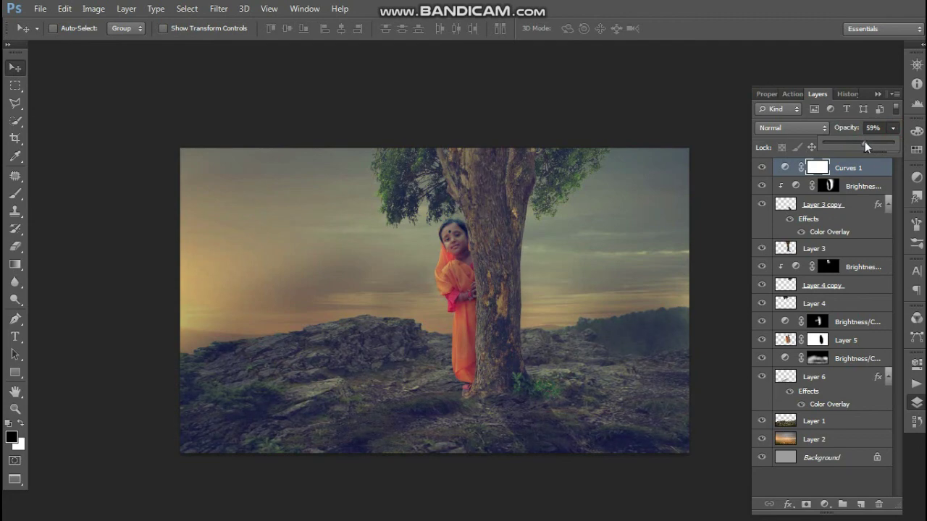
pyautogui.moveTo(581, 268); pyautogui.dragTo(572, 261)
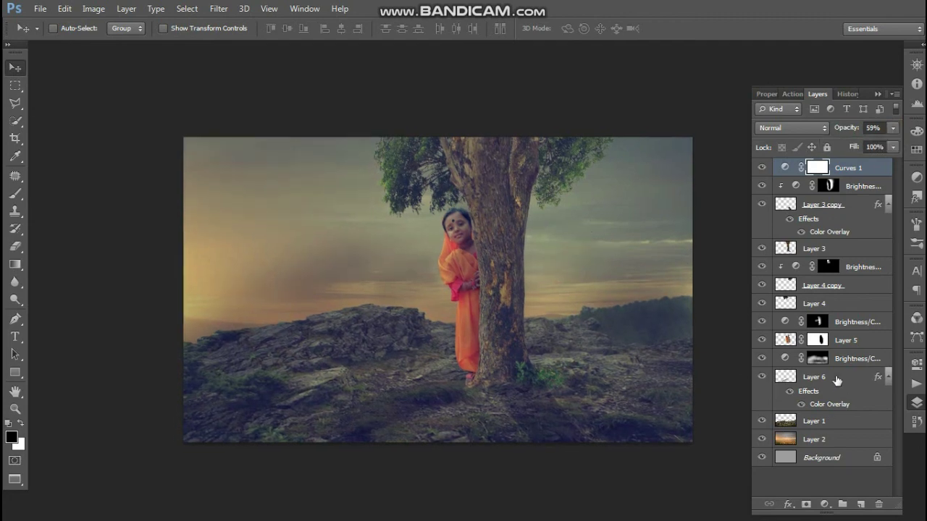
# Add a Brightness/Contrast adjustment layer with Brightness set to 10
pyautogui.click(824, 505)
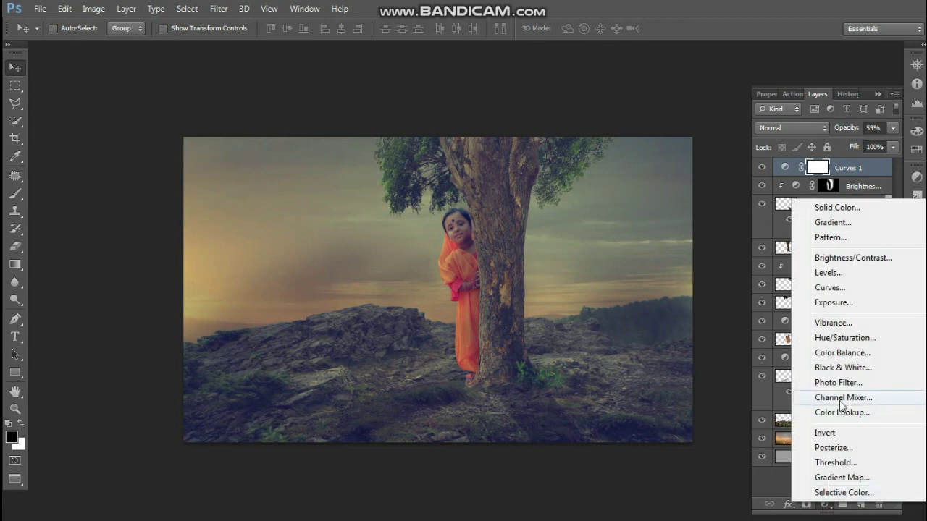
pyautogui.click(849, 259)
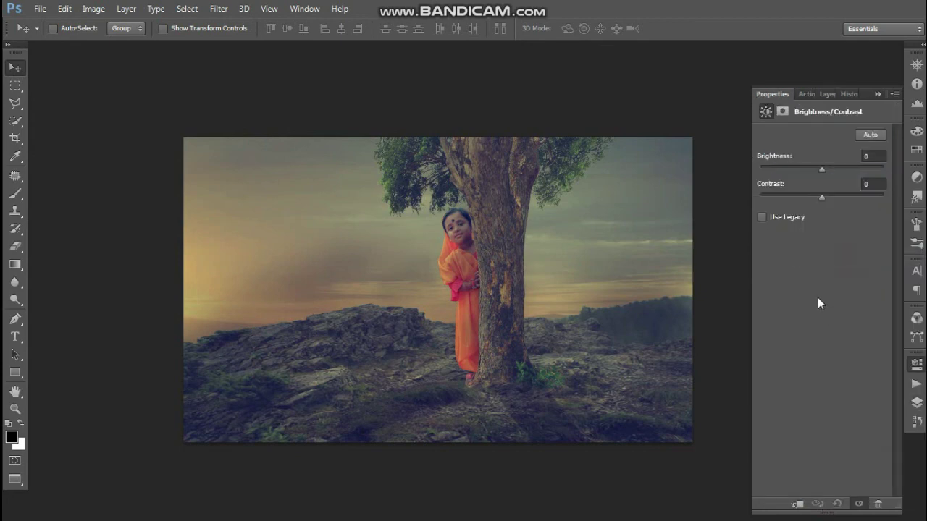
pyautogui.click(877, 156)
pyautogui.write('10')
pyautogui.press('Tab')
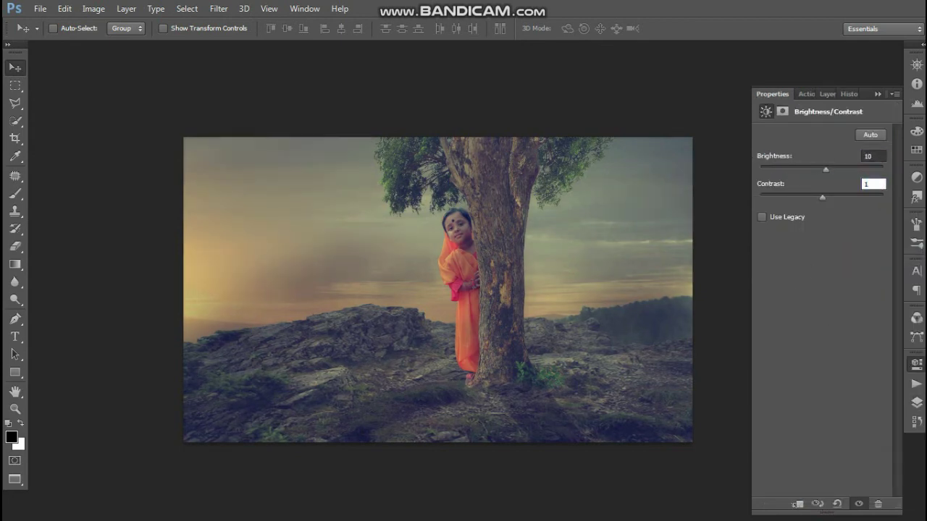
pyautogui.click(879, 94)
# Zoom in and pan to inspect the brightened composite with the Layers panel shown
pyautogui.moveTo(615, 229); pyautogui.dragTo(637, 233)
pyautogui.moveTo(645, 235); pyautogui.dragTo(579, 291)
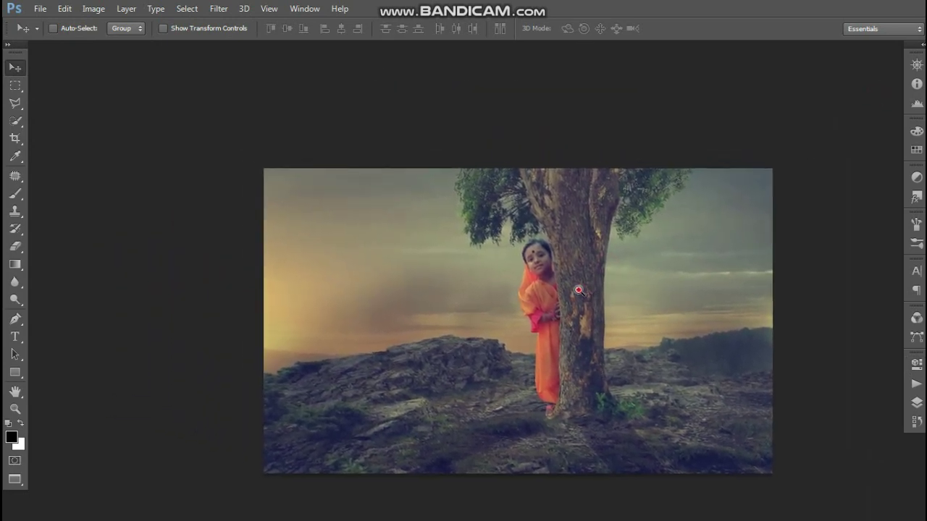
pyautogui.click(578, 290)
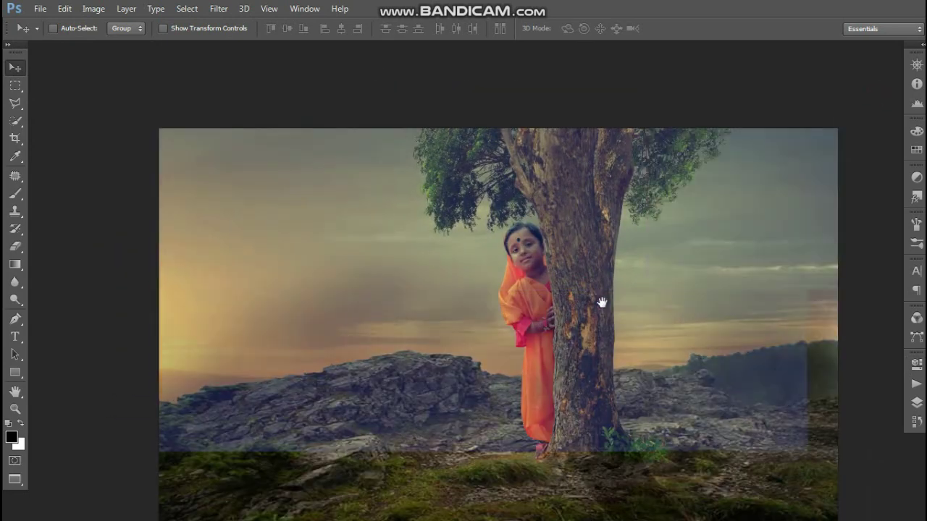
pyautogui.scroll(-3, 600, 289)
pyautogui.moveTo(662, 267); pyautogui.dragTo(654, 273)
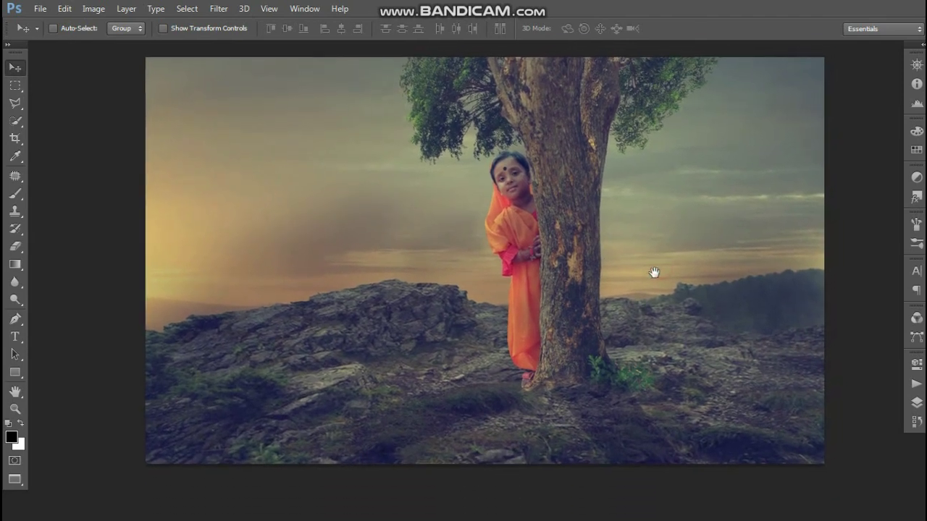
pyautogui.click(917, 403)
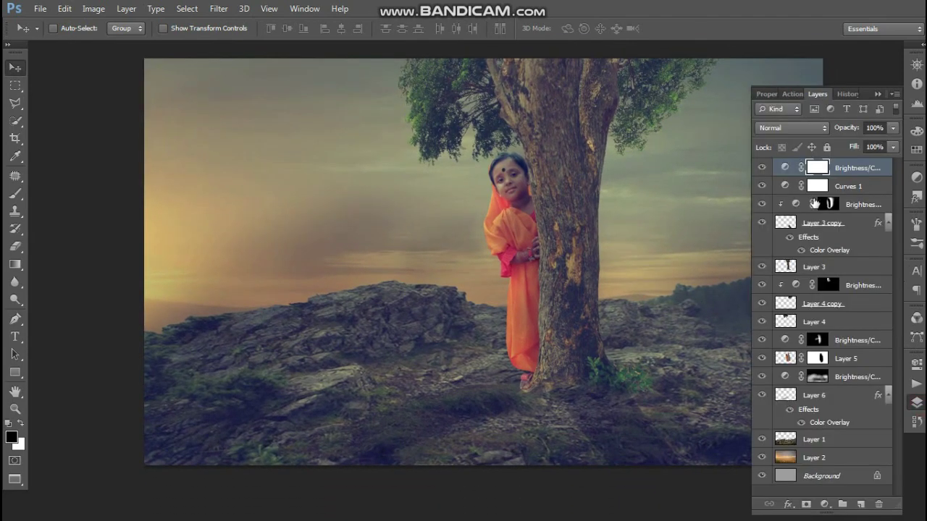
# Compare the scene with Curves 1 on and off, keeping Brightness/Contrast at 100% opacity
pyautogui.click(761, 186)
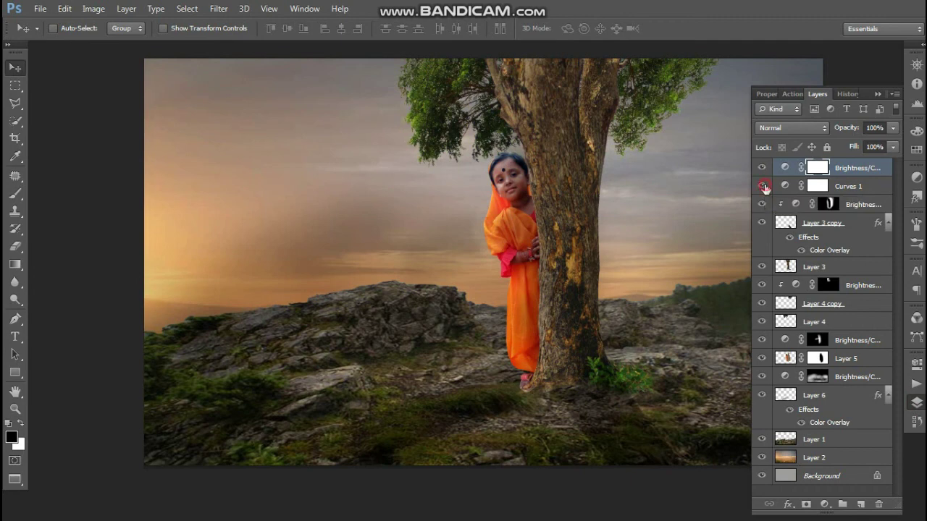
pyautogui.click(762, 186)
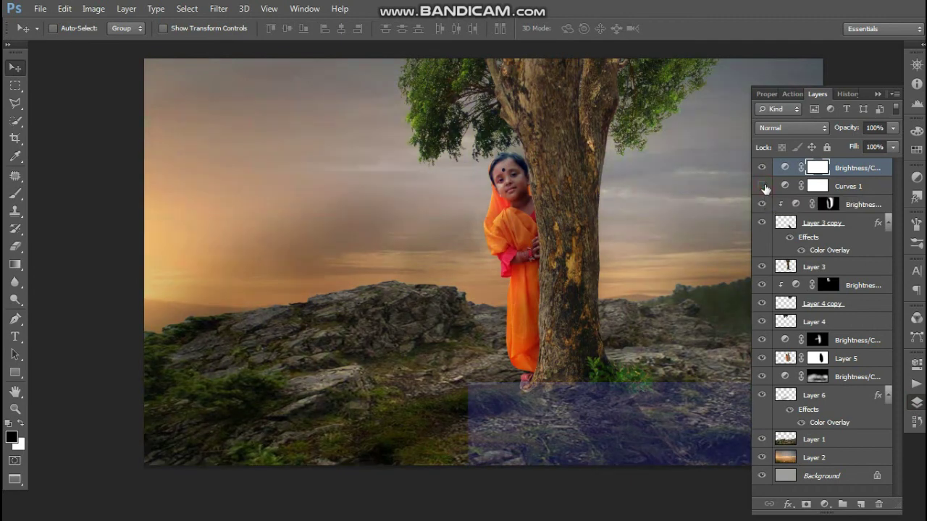
pyautogui.click(762, 186)
pyautogui.click(762, 187)
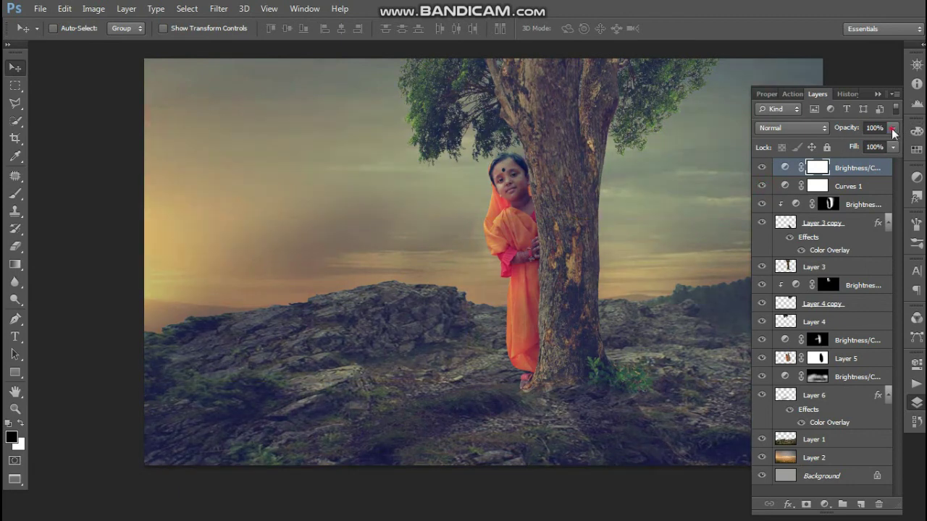
pyautogui.click(893, 129)
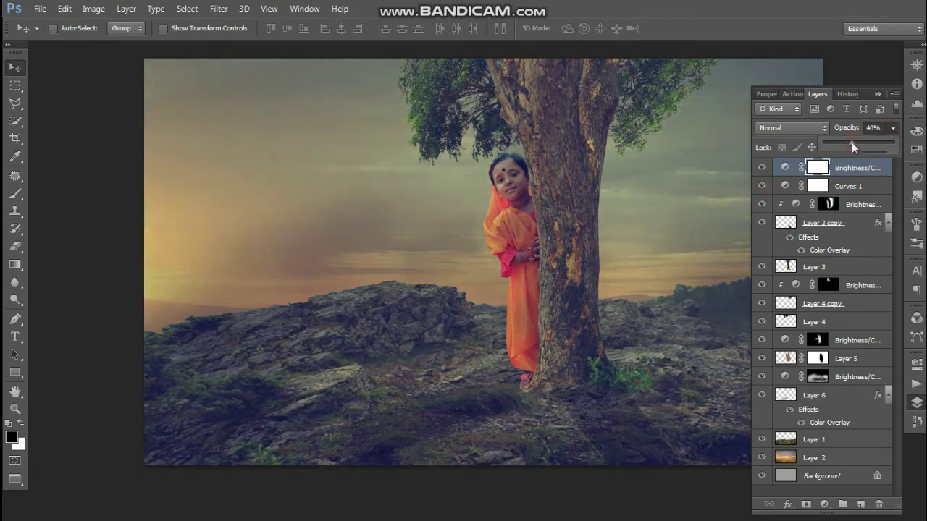
pyautogui.moveTo(853, 147); pyautogui.dragTo(895, 144)
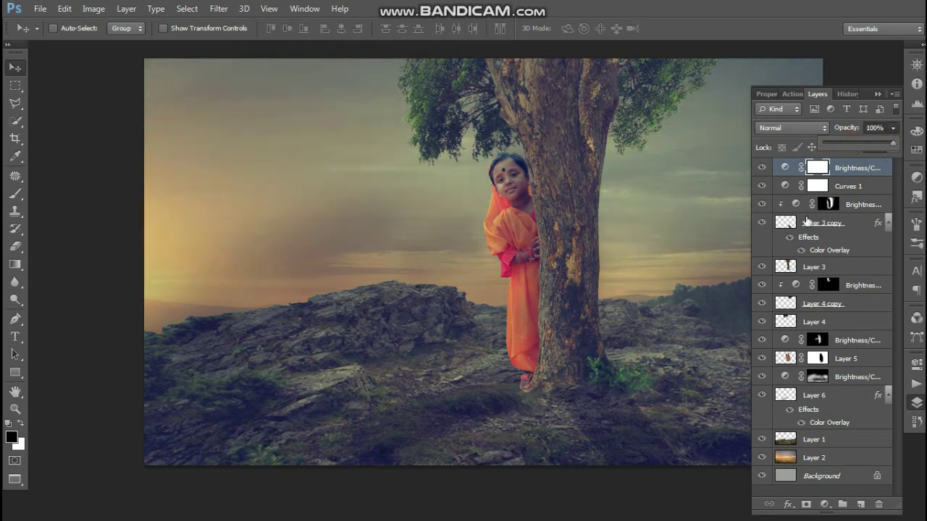
pyautogui.click(761, 187)
pyautogui.click(762, 187)
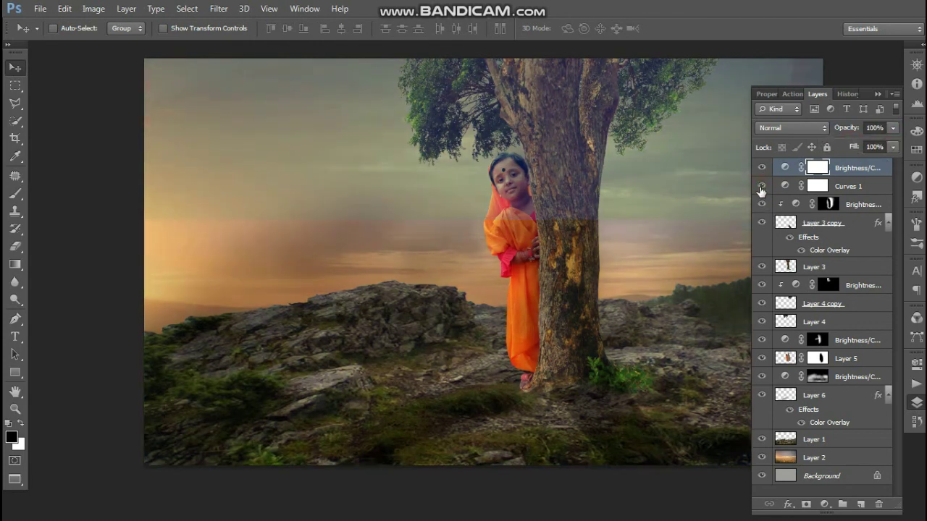
# Set Curves 1 opacity to 37%, compare it on and off, and zoom out
pyautogui.click(831, 190)
pyautogui.click(893, 128)
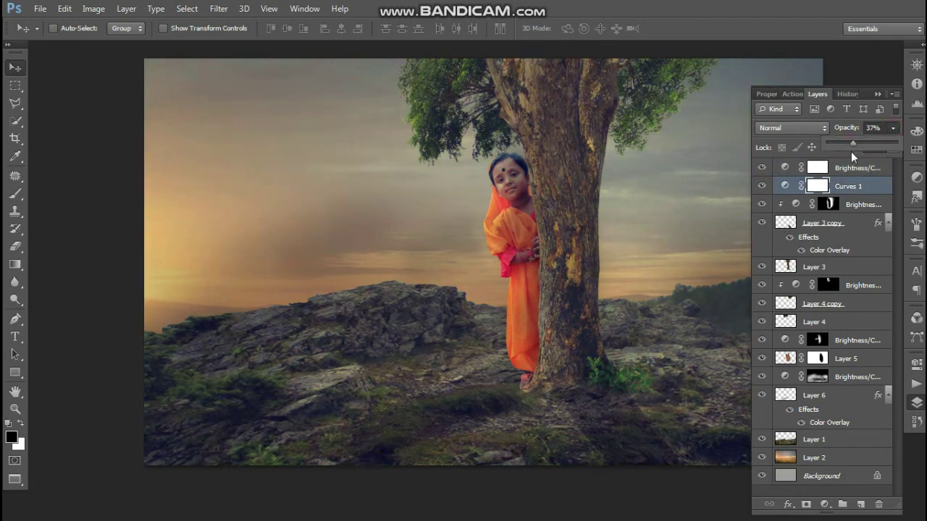
pyautogui.click(877, 94)
pyautogui.click(878, 94)
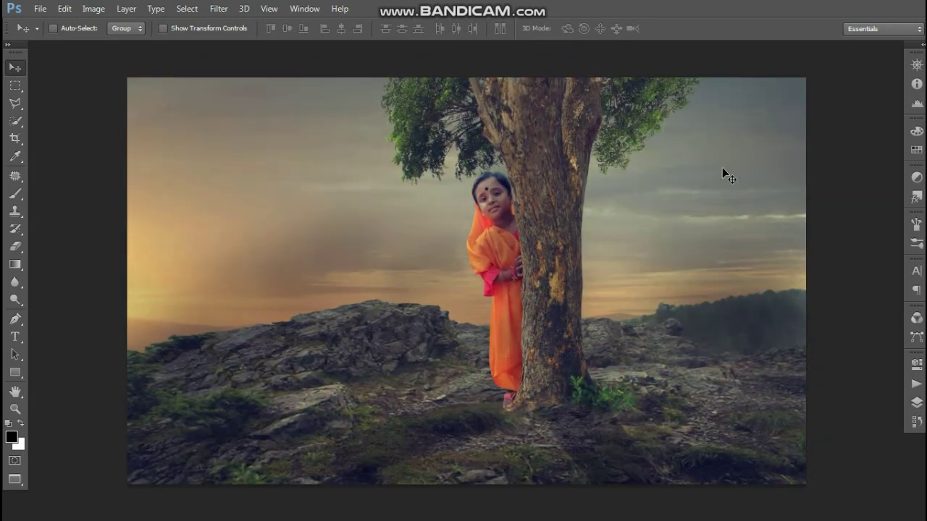
pyautogui.click(916, 403)
pyautogui.click(758, 186)
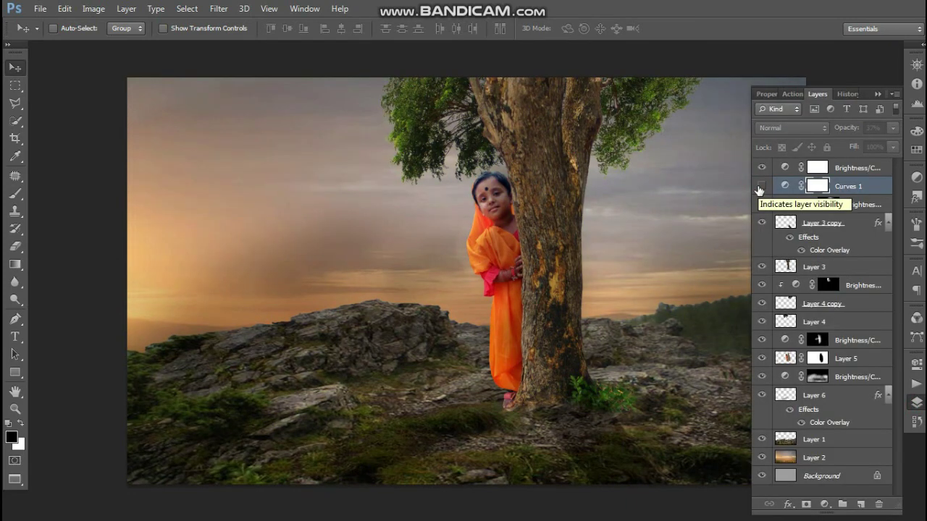
pyautogui.click(761, 187)
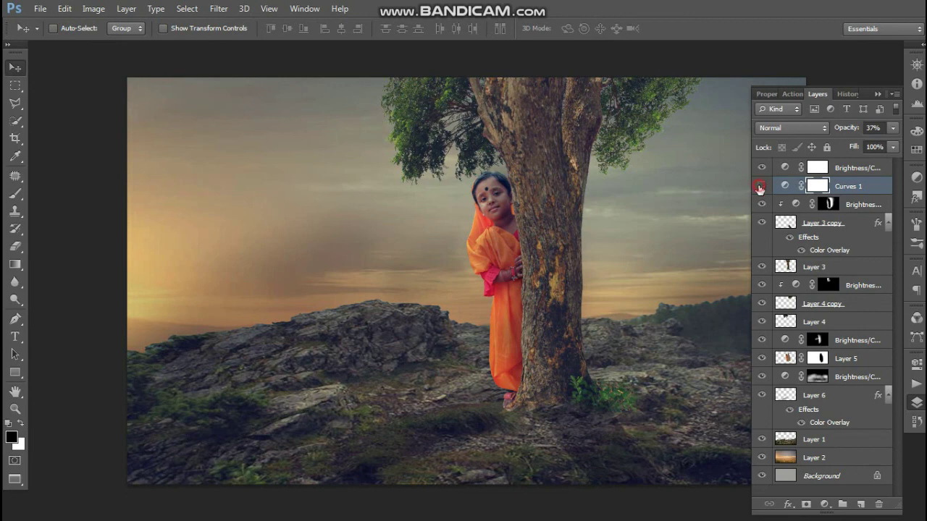
pyautogui.click(759, 187)
pyautogui.click(759, 187)
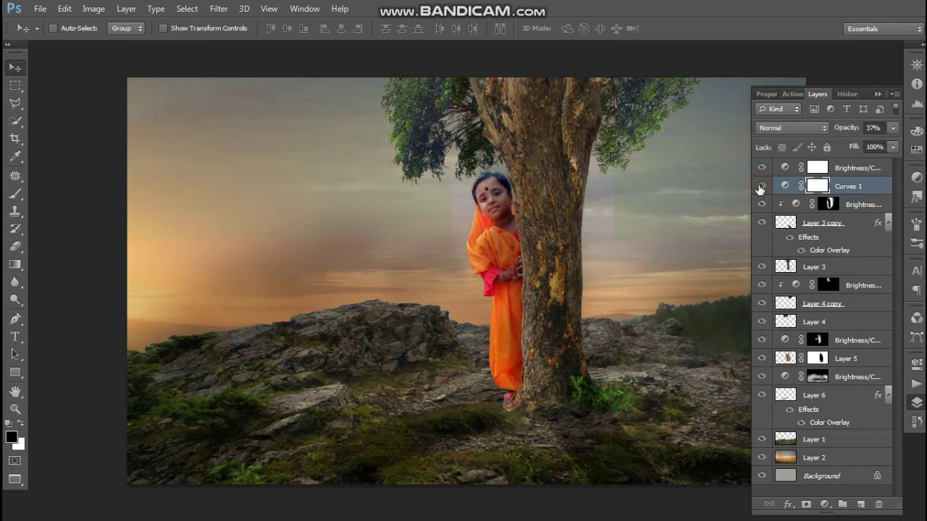
pyautogui.hotkey('ctrl', '-')
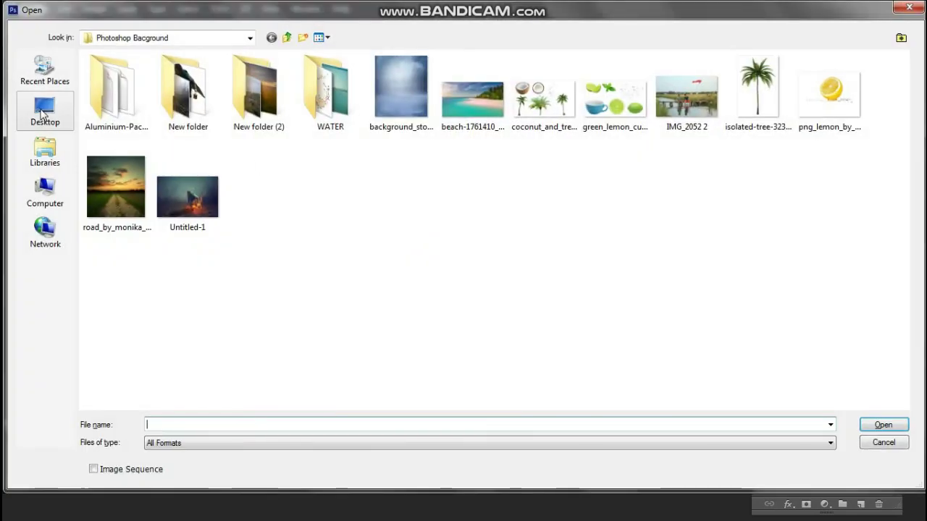
# Open the deer image from the desktop's New folder, cut the whole image, and close it unsaved
pyautogui.click(45, 109)
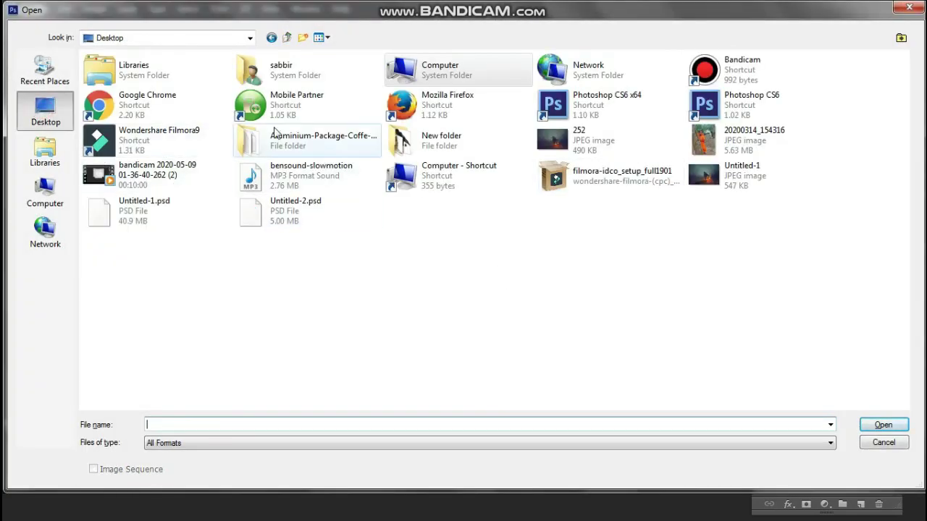
pyautogui.doubleClick(425, 148)
pyautogui.doubleClick(165, 109)
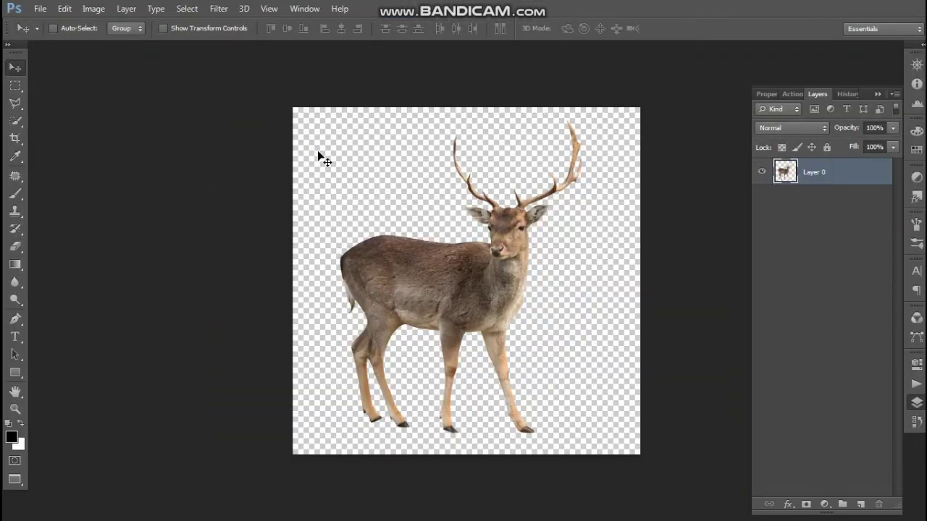
pyautogui.click(15, 85)
pyautogui.moveTo(256, 67)
pyautogui.mouseDown()
pyautogui.moveTo(713, 397)
pyautogui.moveTo(746, 442)
pyautogui.mouseUp()
pyautogui.press('Delete')
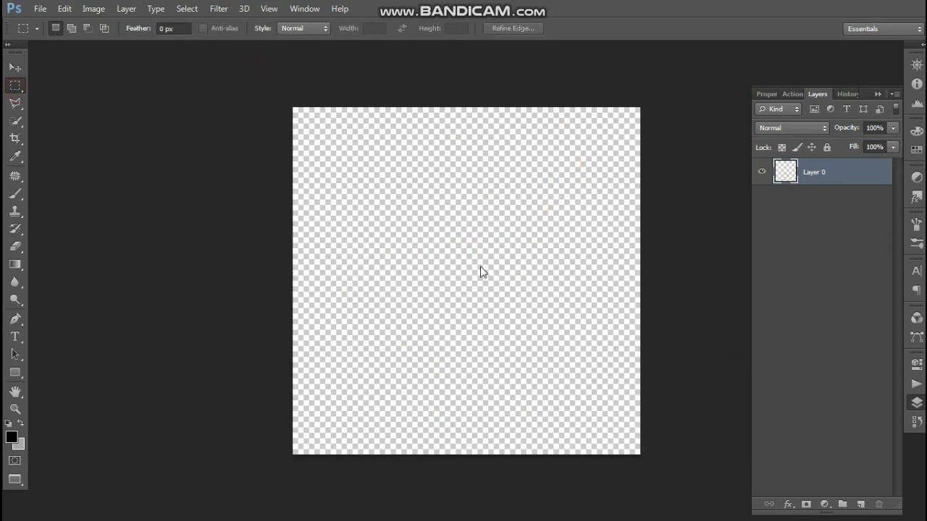
pyautogui.hotkey('ctrl', 'w')
pyautogui.click(472, 201)
# Paste the deer into the composite, flip it horizontally, and place it beside the girl
pyautogui.hotkey('ctrl', 'v')
pyautogui.click(528, 240)
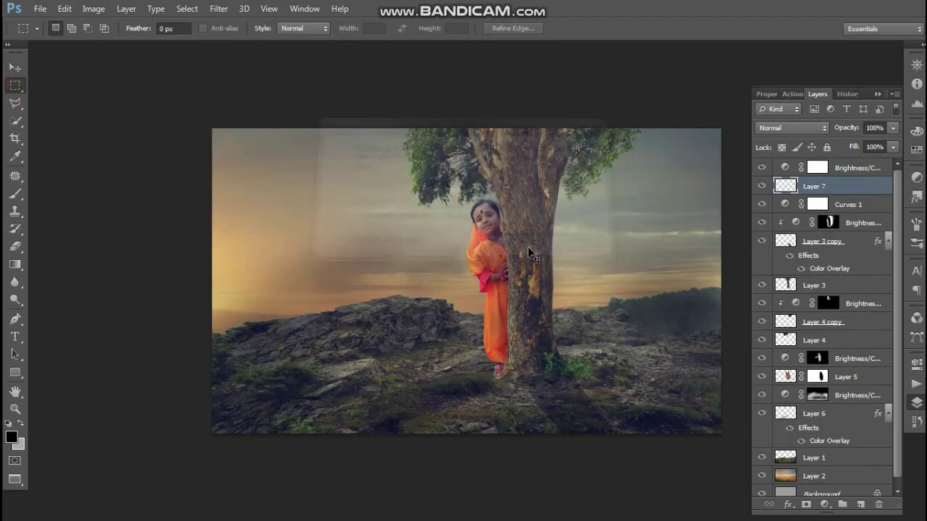
pyautogui.press('v')
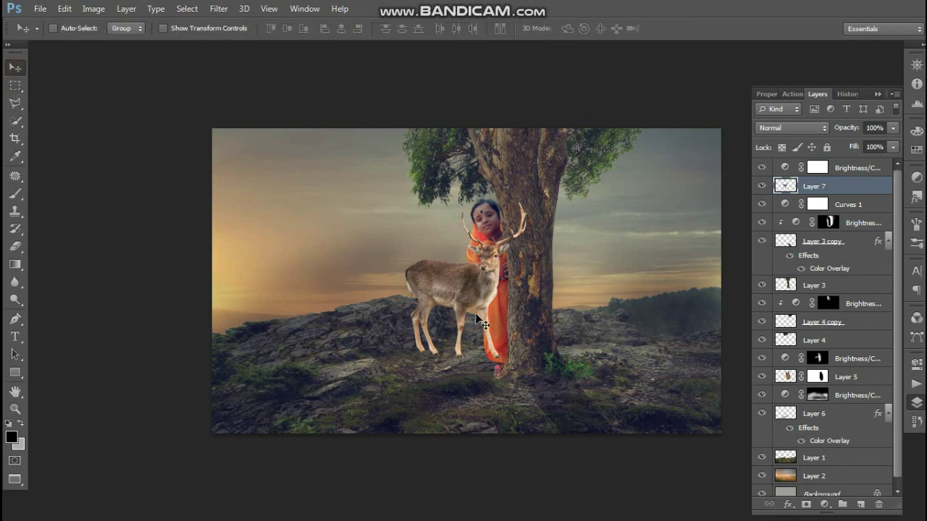
pyautogui.hotkey('ctrl', 't')
pyautogui.rightClick(457, 286)
pyautogui.click(513, 259)
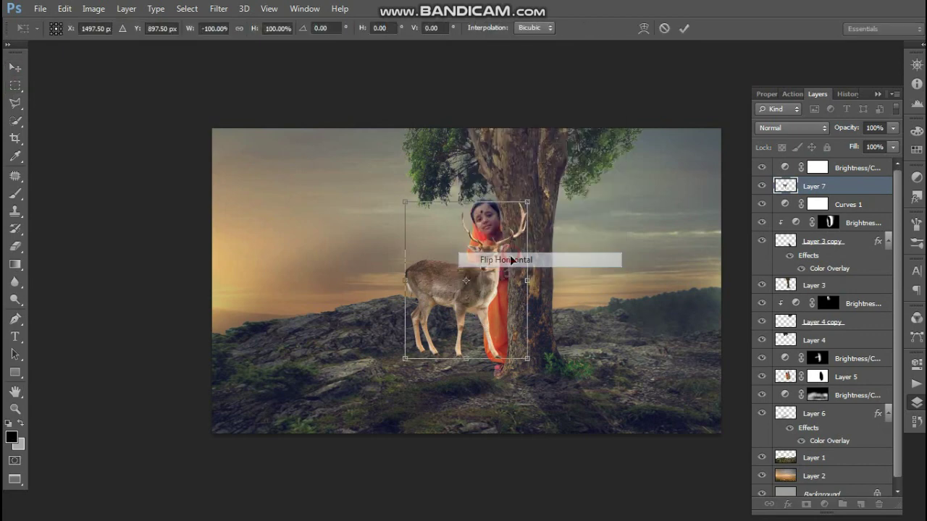
pyautogui.press('Return')
pyautogui.moveTo(466, 303); pyautogui.dragTo(485, 317)
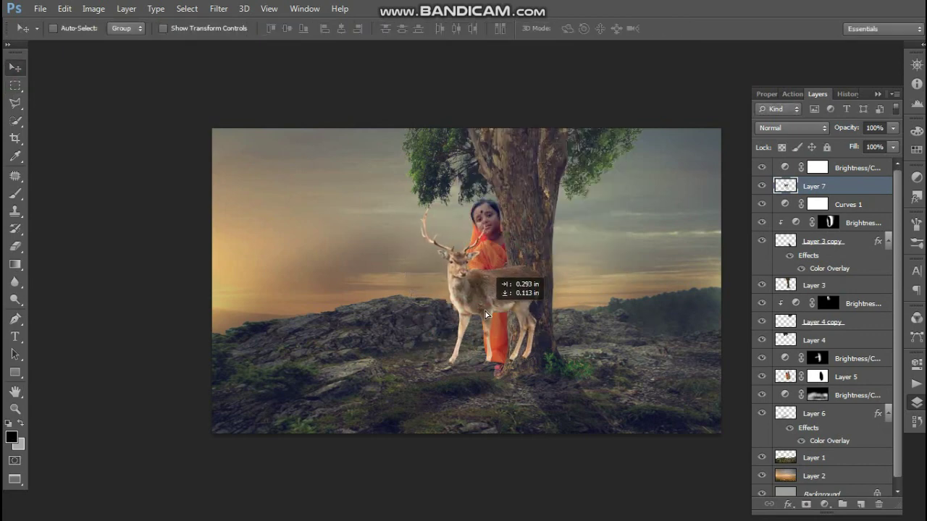
# Move the deer layer just below Layer 5 and scale it down to about 86%
pyautogui.hotkey('ctrl', '[')
pyautogui.hotkey('ctrl', '[')
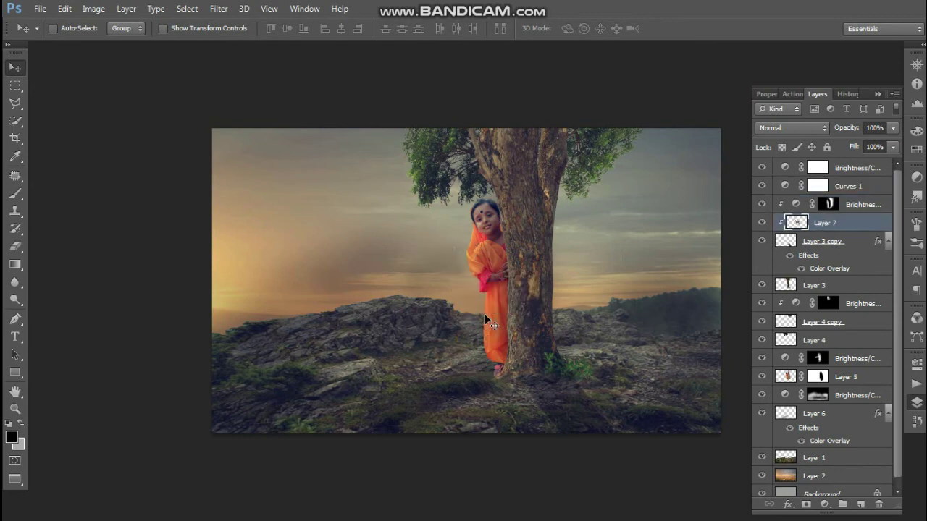
pyautogui.hotkey('ctrl', '[')
pyautogui.hotkey('ctrl', '[')
pyautogui.hotkey('ctrl', '[')
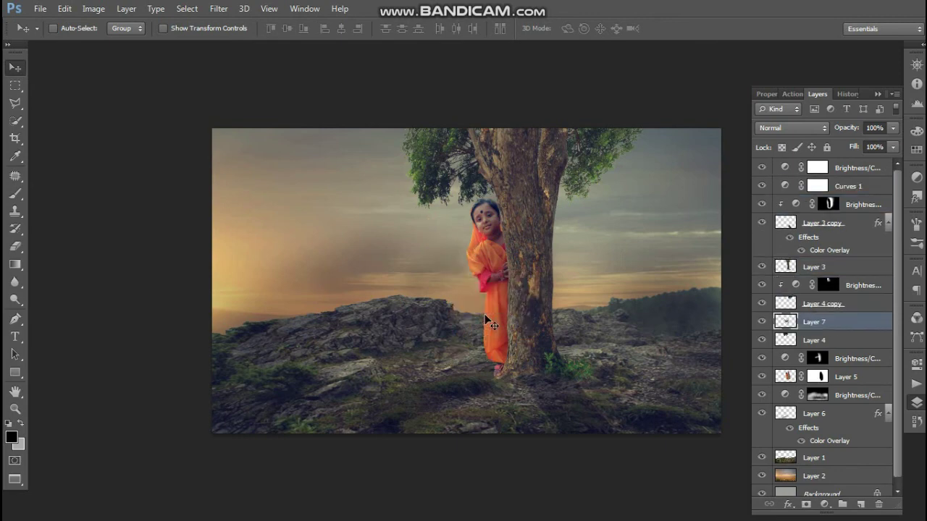
pyautogui.hotkey('ctrl', '[')
pyautogui.hotkey('ctrl', '[')
pyautogui.hotkey('ctrl', '[')
pyautogui.hotkey('ctrl', '[')
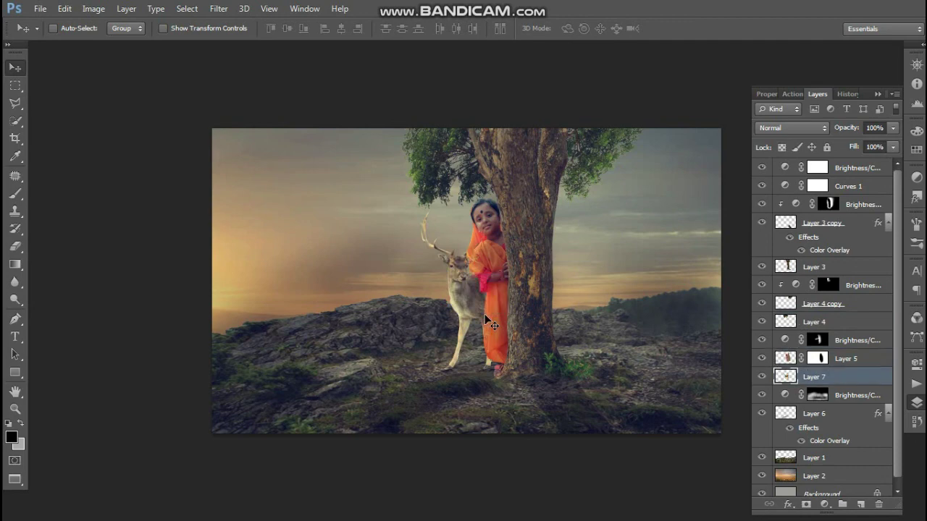
pyautogui.hotkey('ctrl', ']')
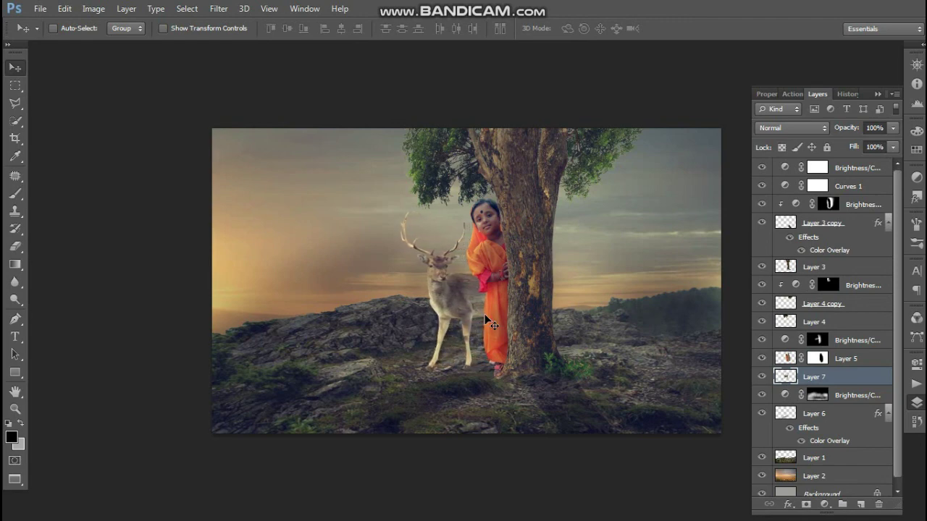
pyautogui.hotkey('ctrl', 't')
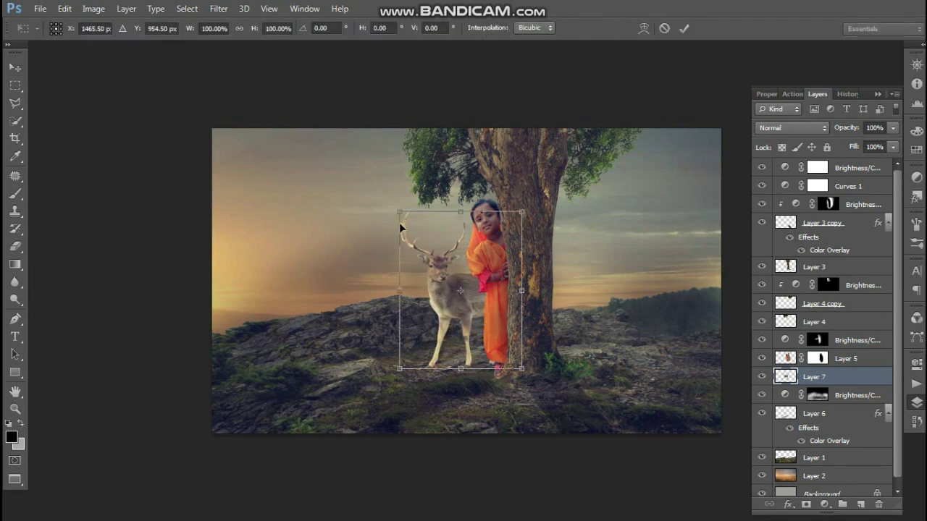
pyautogui.moveTo(399, 212); pyautogui.dragTo(408, 222)
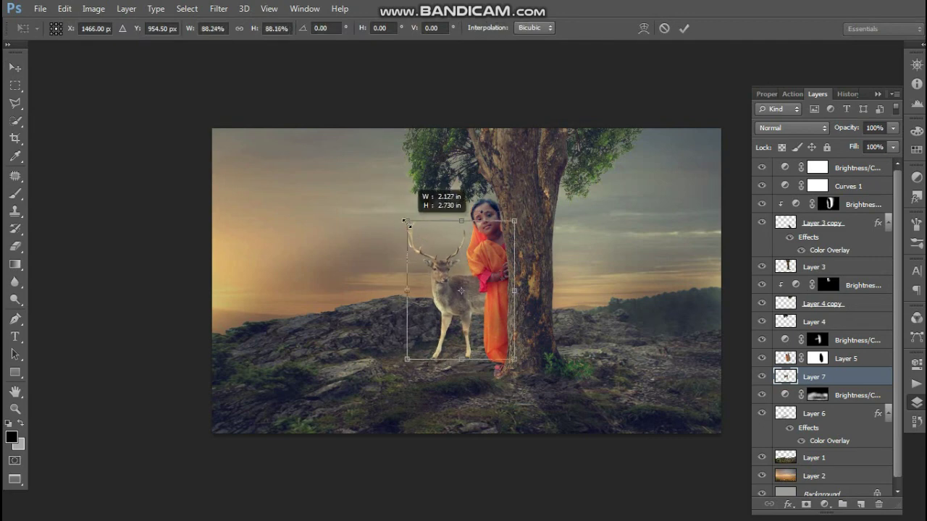
pyautogui.click(685, 29)
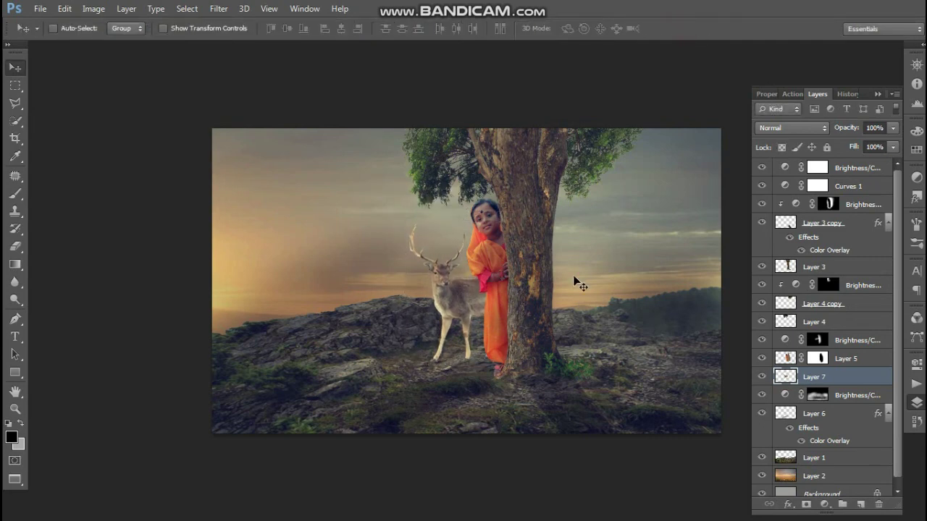
# Nudge the deer on Layer 7 a few pixels with the arrow keys to fine-tune its position
pyautogui.press('Right')
pyautogui.press('Right')
pyautogui.press('Down')
pyautogui.press('Right')
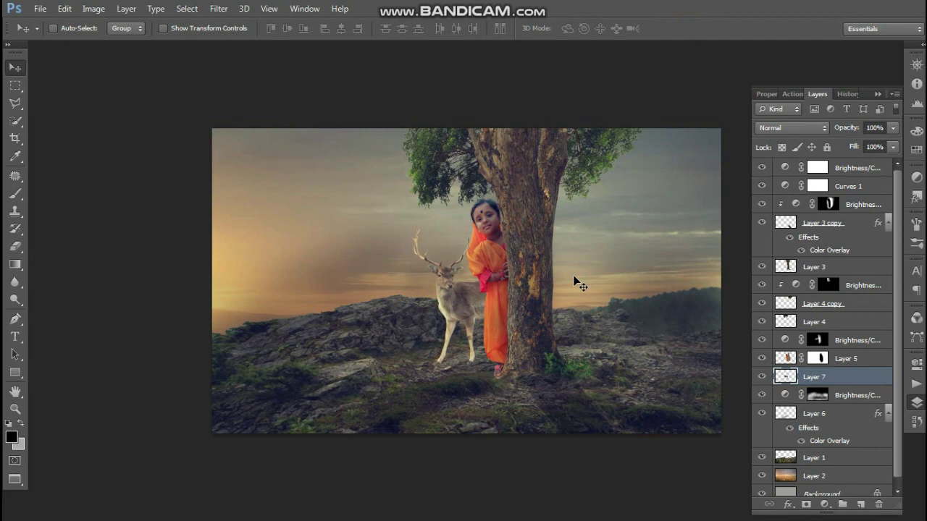
pyautogui.press('Left')
pyautogui.press('Left')
pyautogui.press('Left')
pyautogui.press('Left')
pyautogui.press('Left')
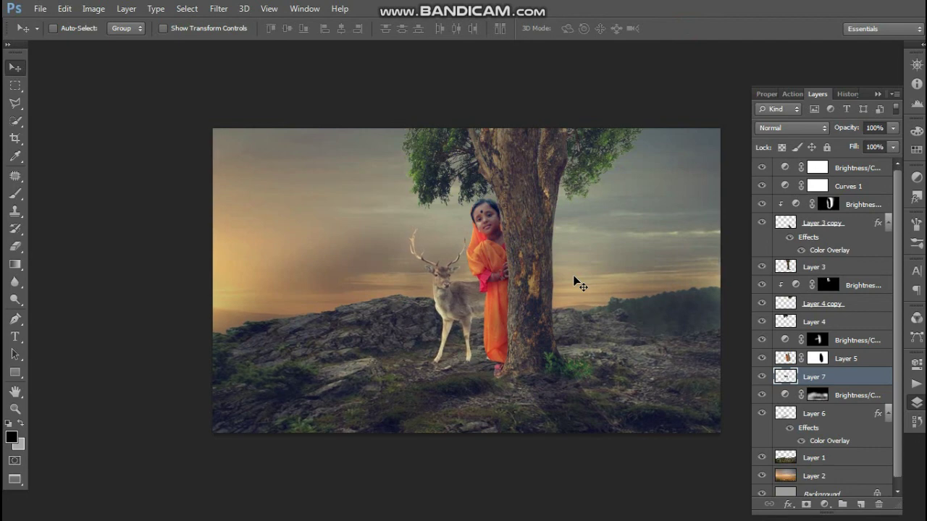
pyautogui.hotkey('ctrl', '-')
pyautogui.hotkey('ctrl', '-')
pyautogui.hotkey('ctrl', '+')
pyautogui.hotkey('ctrl', '+')
pyautogui.hotkey('ctrl', '+')
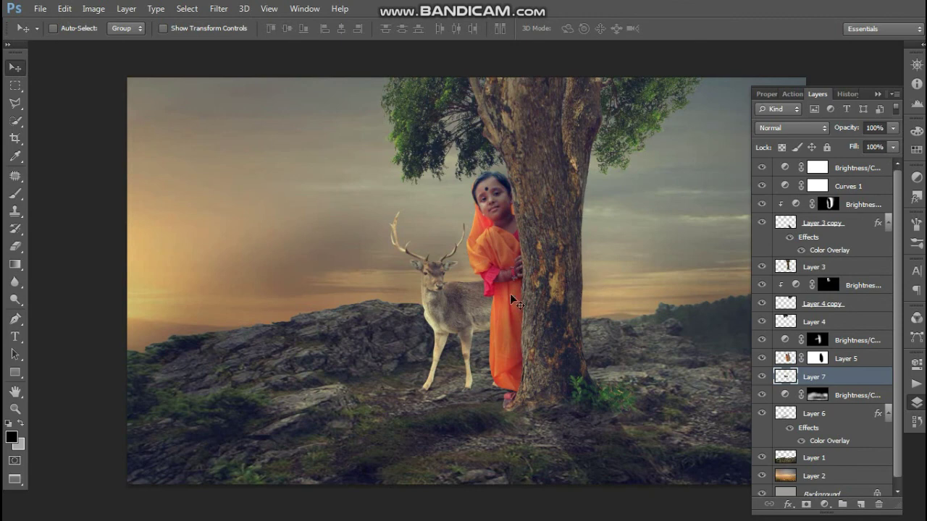
pyautogui.press('Right')
pyautogui.press('Right')
pyautogui.press('Left')
pyautogui.press('Left')
pyautogui.press('Right')
pyautogui.press('Left')
pyautogui.press('Right')
# Hide Layer 7's deer and the Curves 1 adjustment, then zoom out to view the whole image
pyautogui.click(761, 377)
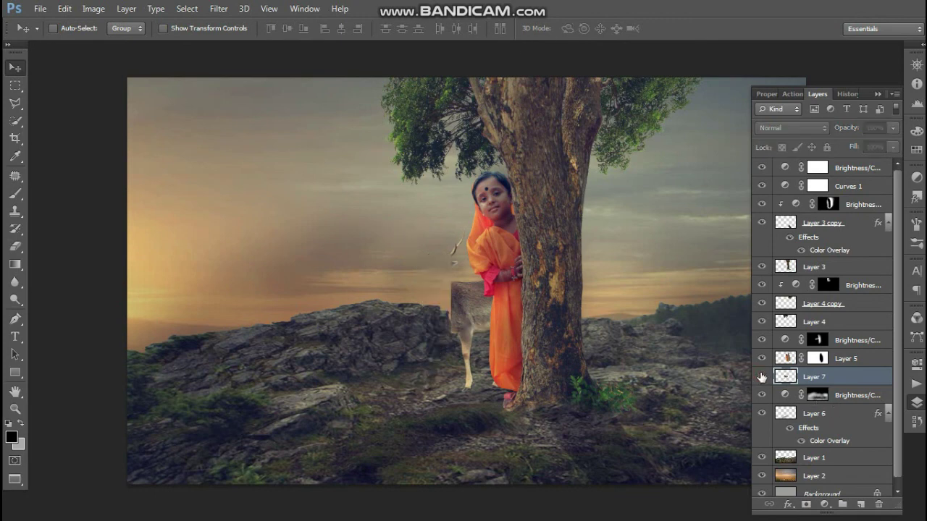
pyautogui.click(759, 188)
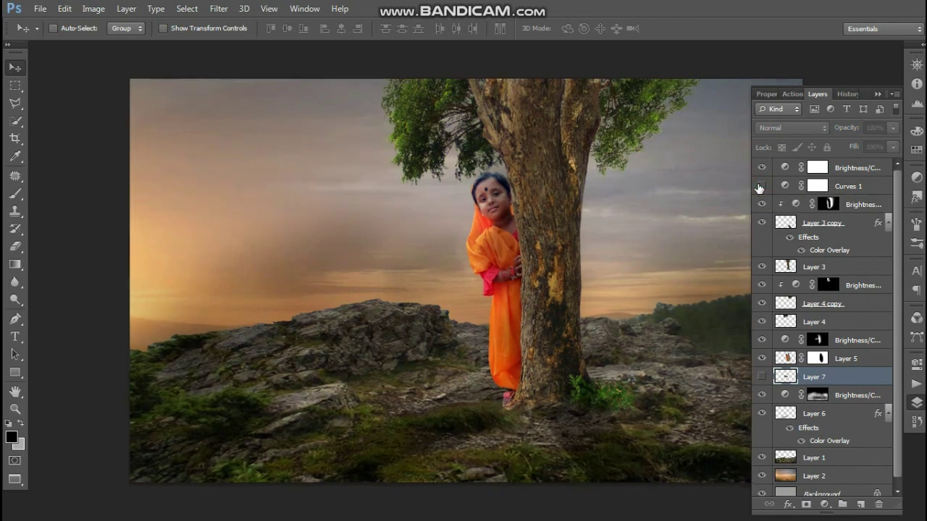
pyautogui.hotkey('ctrl', '-')
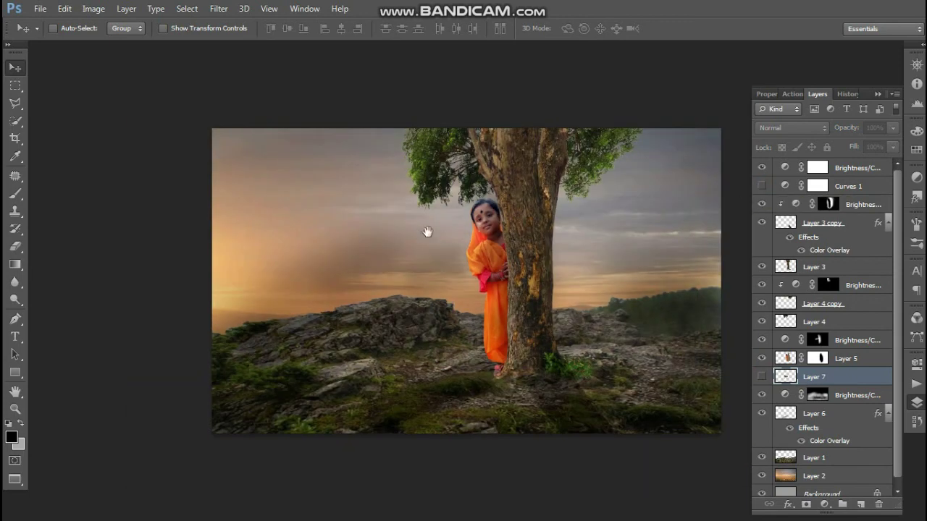
pyautogui.moveTo(427, 232)
pyautogui.mouseDown()
pyautogui.moveTo(498, 237)
pyautogui.moveTo(528, 224)
pyautogui.moveTo(523, 211)
pyautogui.moveTo(532, 250)
pyautogui.mouseUp()
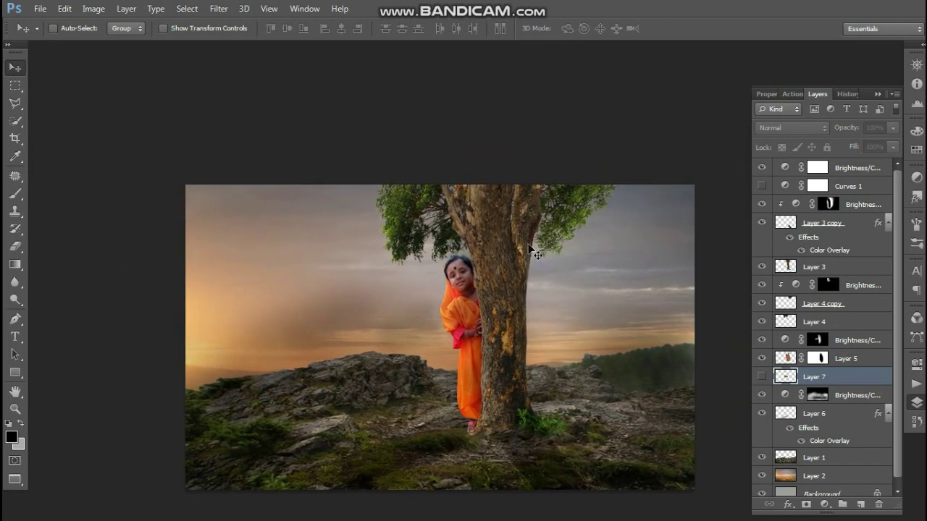
pyautogui.press('alt')
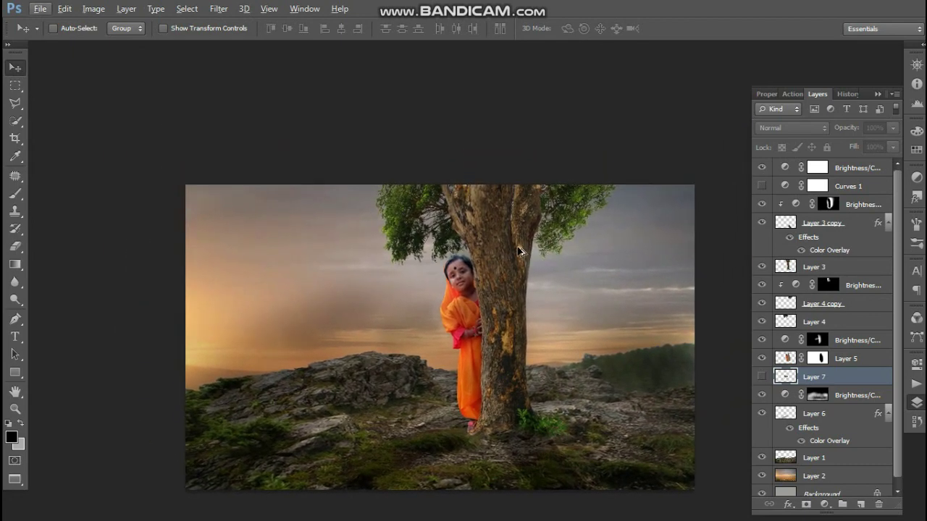